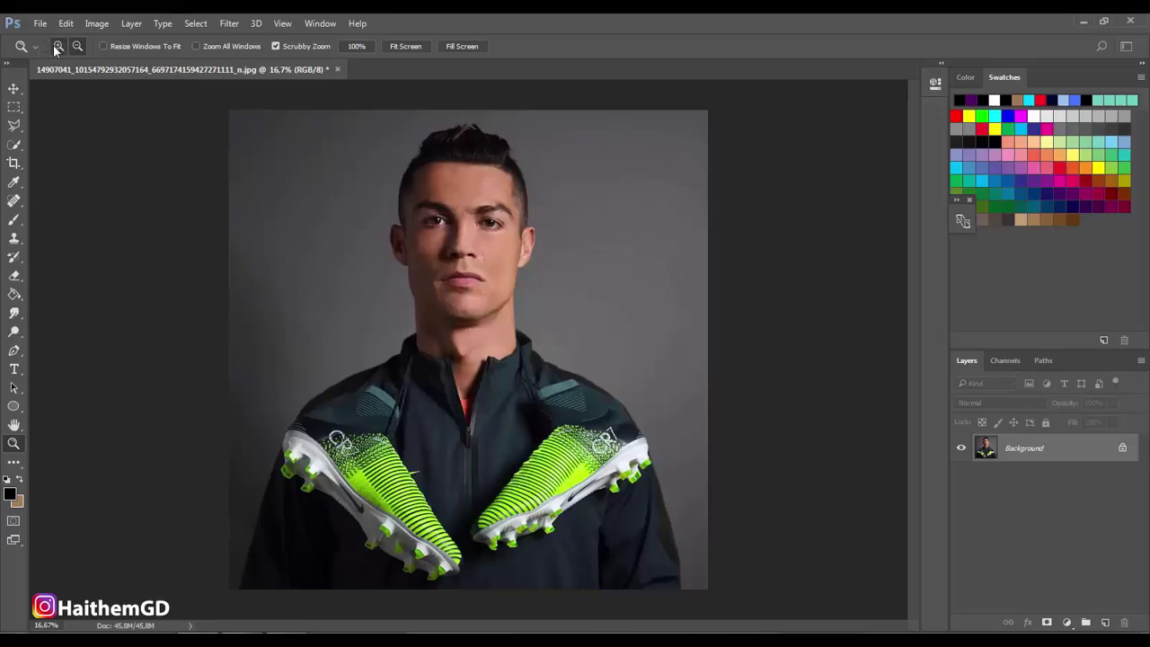
- Zoom in on the left eye, switch to the Pen tool and add empty Layer 1 above the photo
left_click_drag(439, 206, 443, 392)
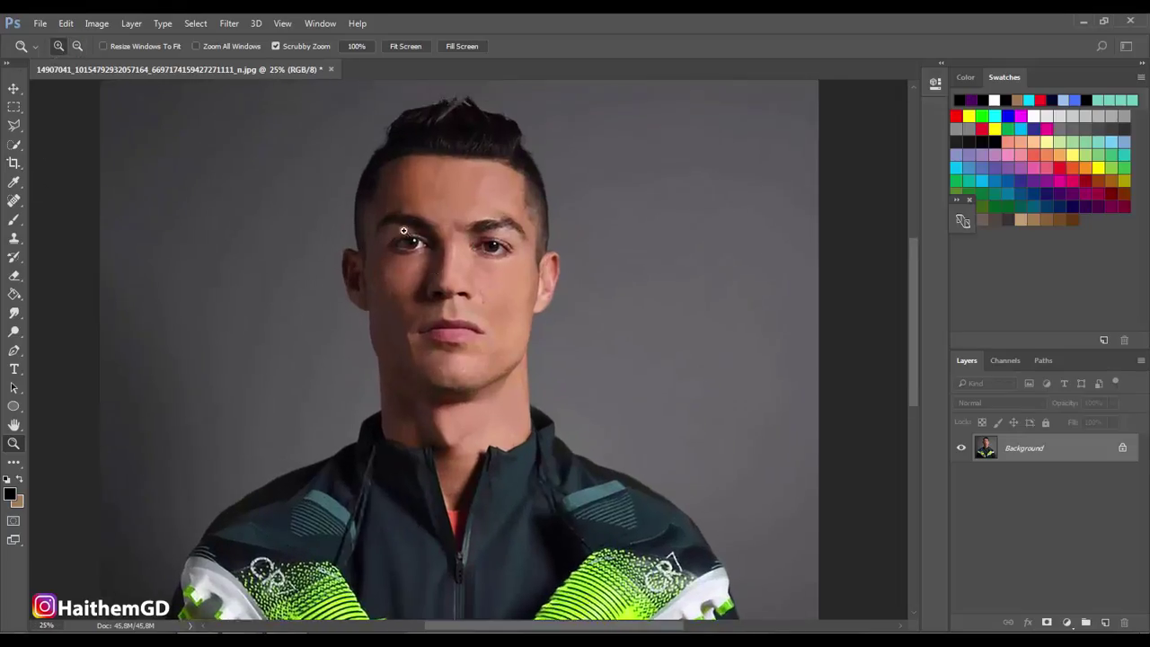
scroll(443, 392, "up", 1)
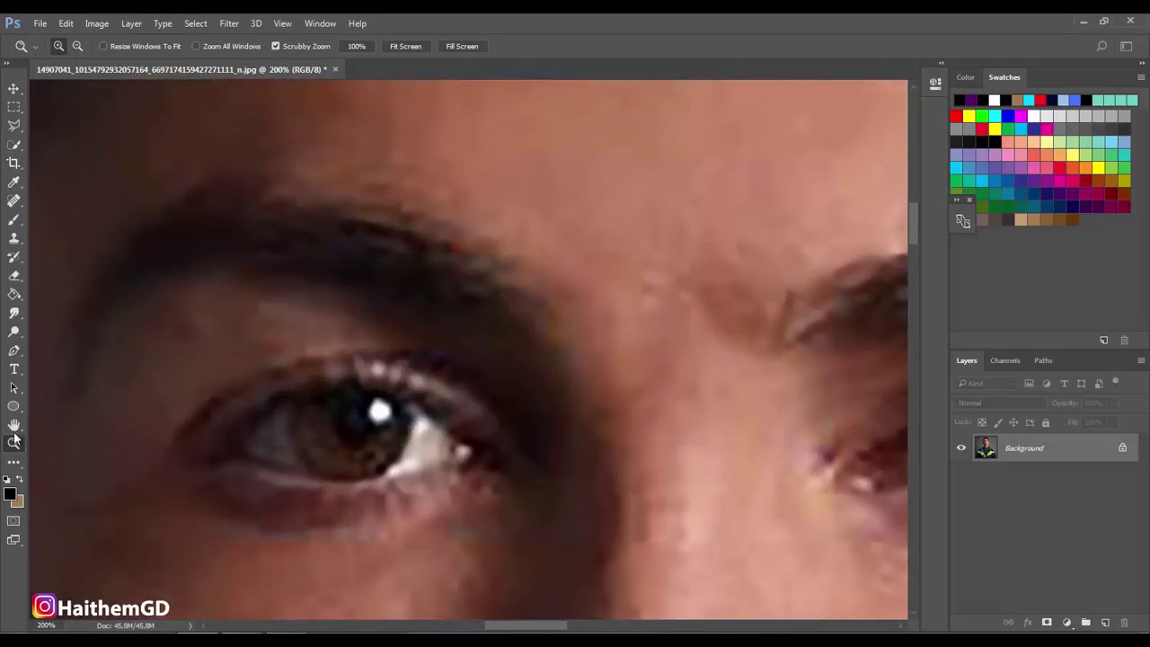
key("p")
key("ctrl+shift+alt+n")
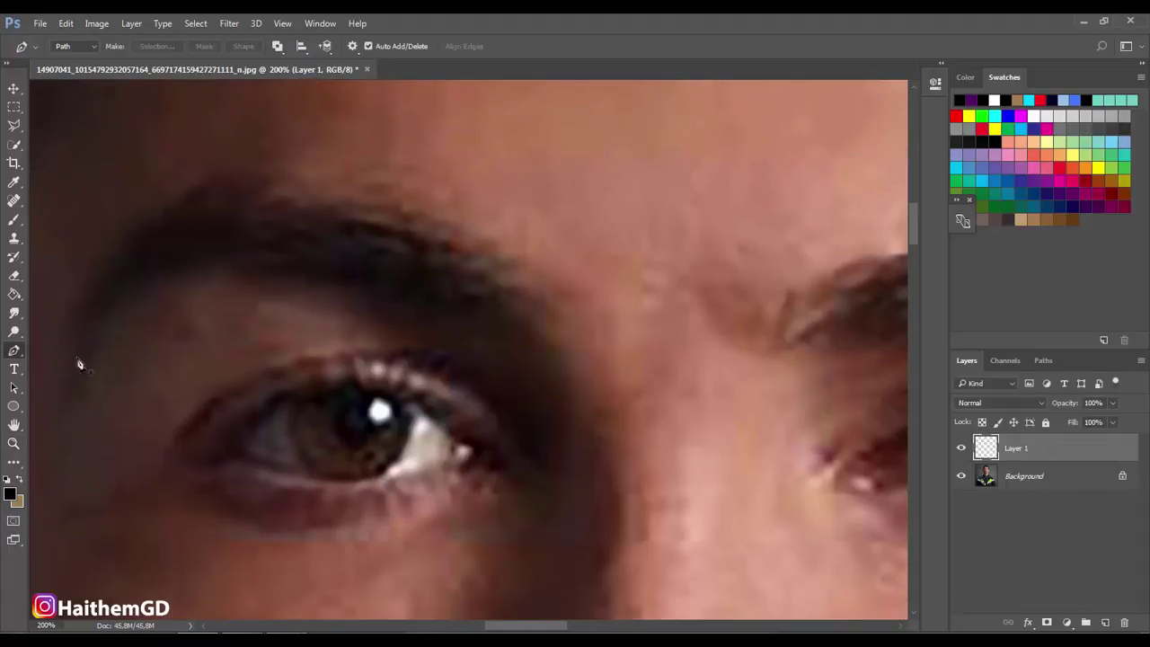
- Trace the left eyebrow's top edge from its outer end to the inner tip
left_click(68, 398)
left_click_drag(80, 296, 98, 264)
mouse_move(134, 225)
left_mouse_down()
mouse_move(237, 174)
mouse_move(206, 191)
mouse_move(271, 180)
mouse_move(360, 206)
left_mouse_up()
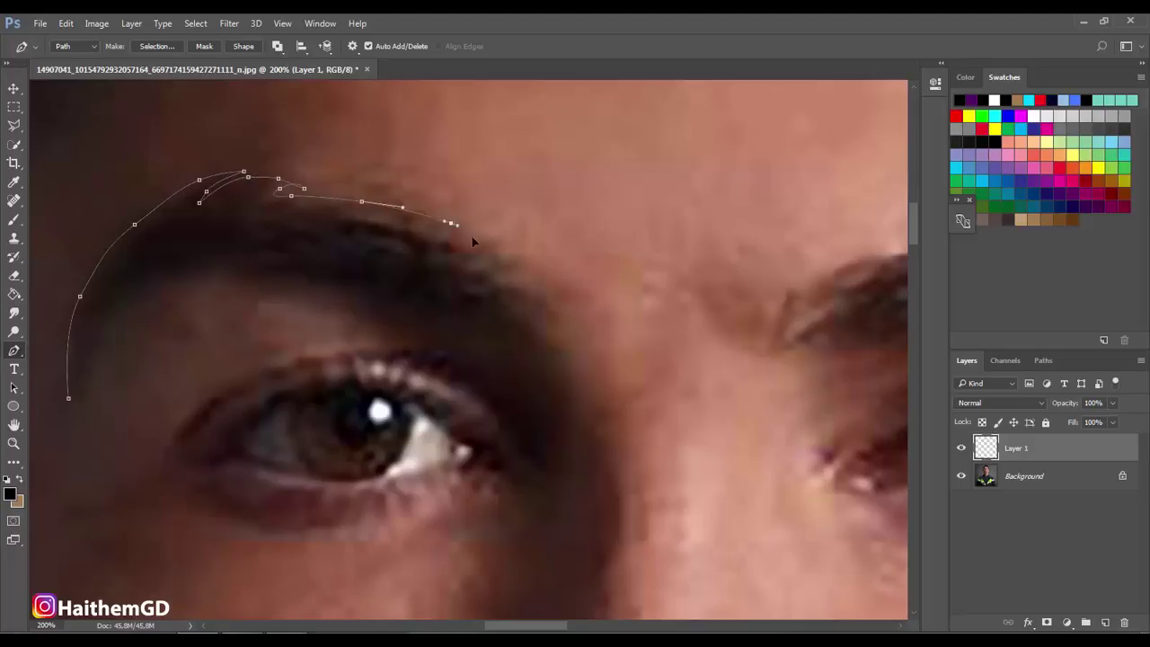
left_click_drag(467, 239, 497, 249)
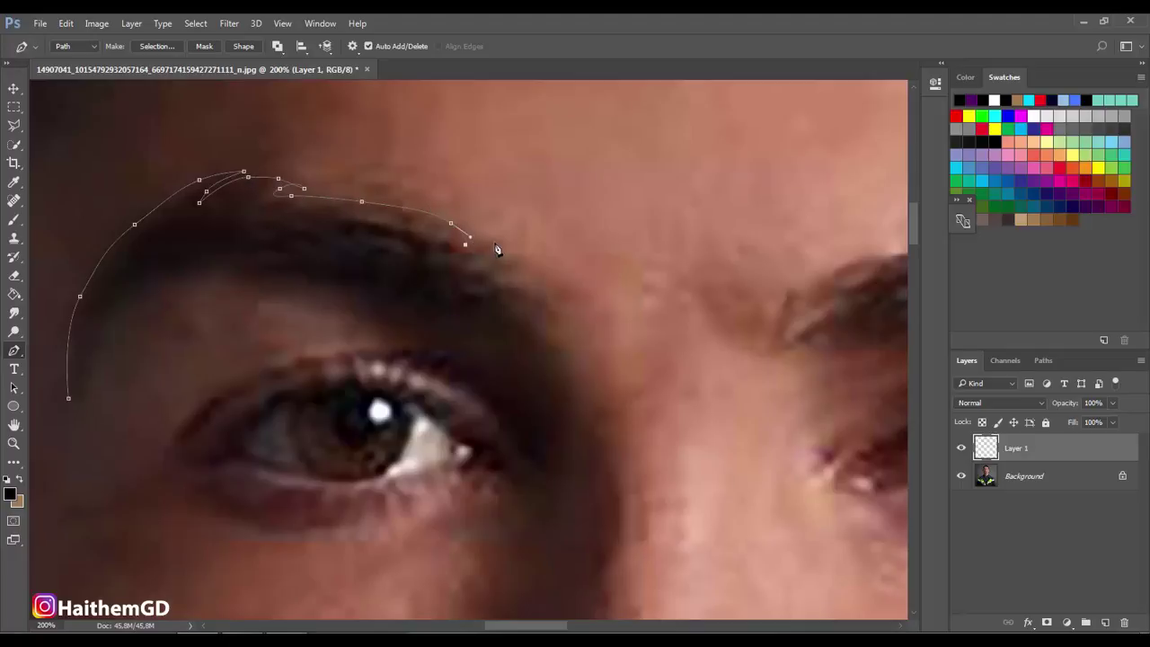
left_click(519, 296)
- Trace back along the lower brow edge, close the path and fill it solid black
left_click_drag(472, 305, 454, 303)
left_click_drag(374, 286, 293, 265)
left_click(261, 273)
left_click(230, 273)
left_click_drag(167, 268, 142, 294)
left_click_drag(99, 332, 93, 357)
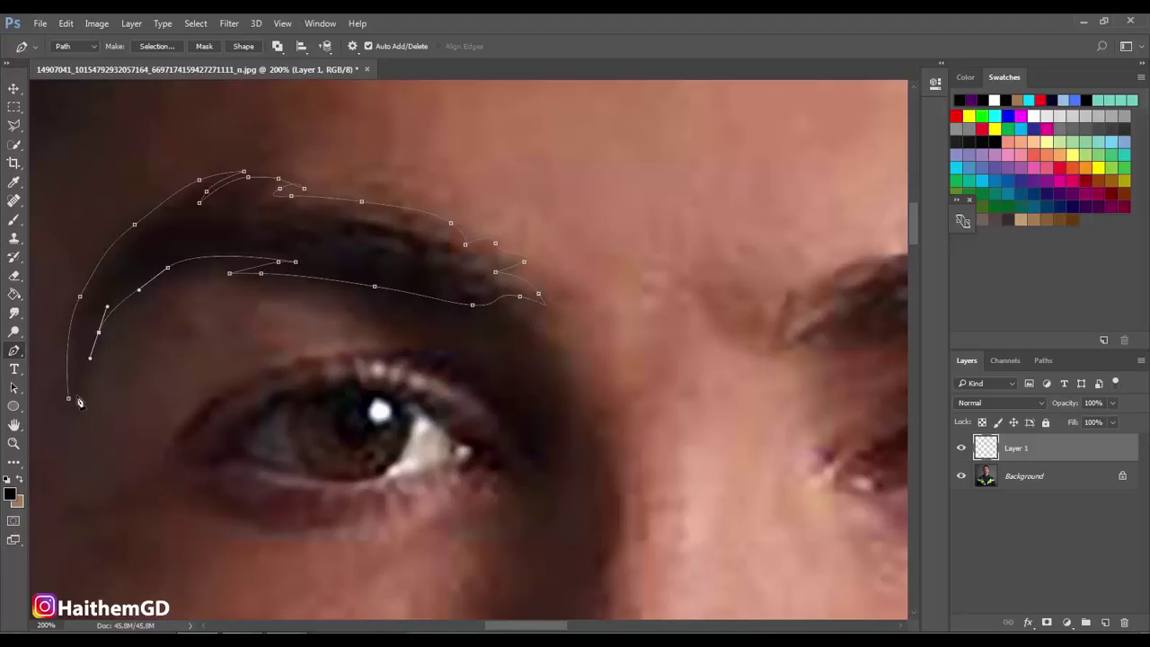
left_click(78, 370)
left_click(77, 400)
left_click(72, 409)
right_click(156, 305)
left_click(198, 351)
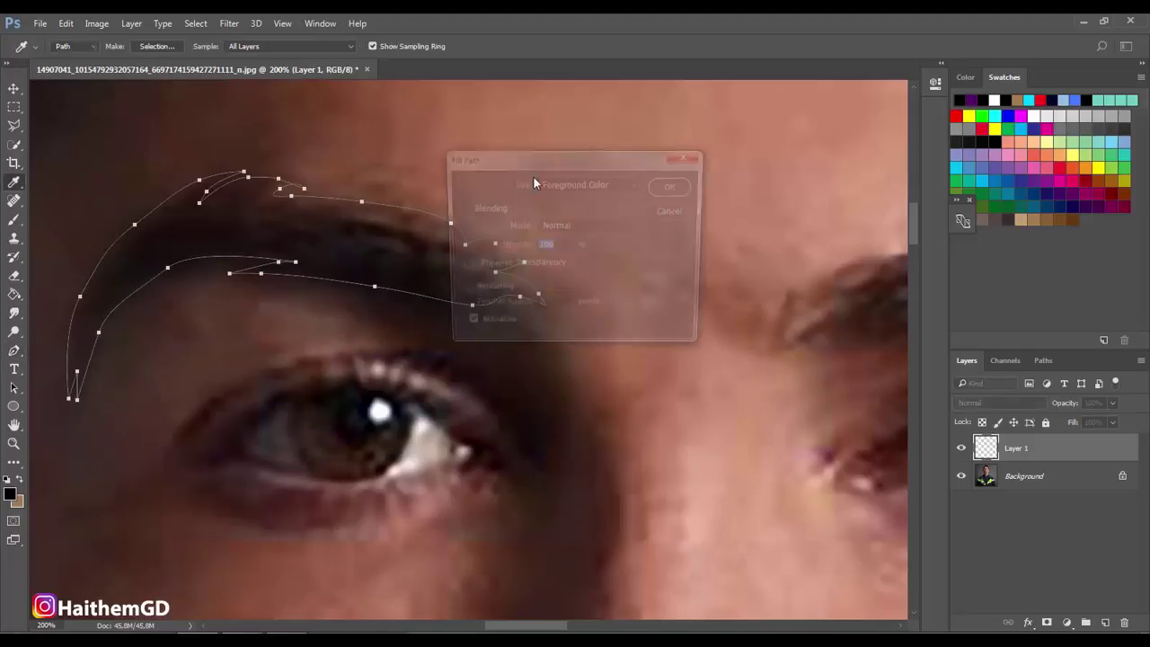
key("Return")
key("Return")
- Bring the right eyebrow into view and trace its top edge from the inner end
left_click_drag(556, 630, 602, 630)
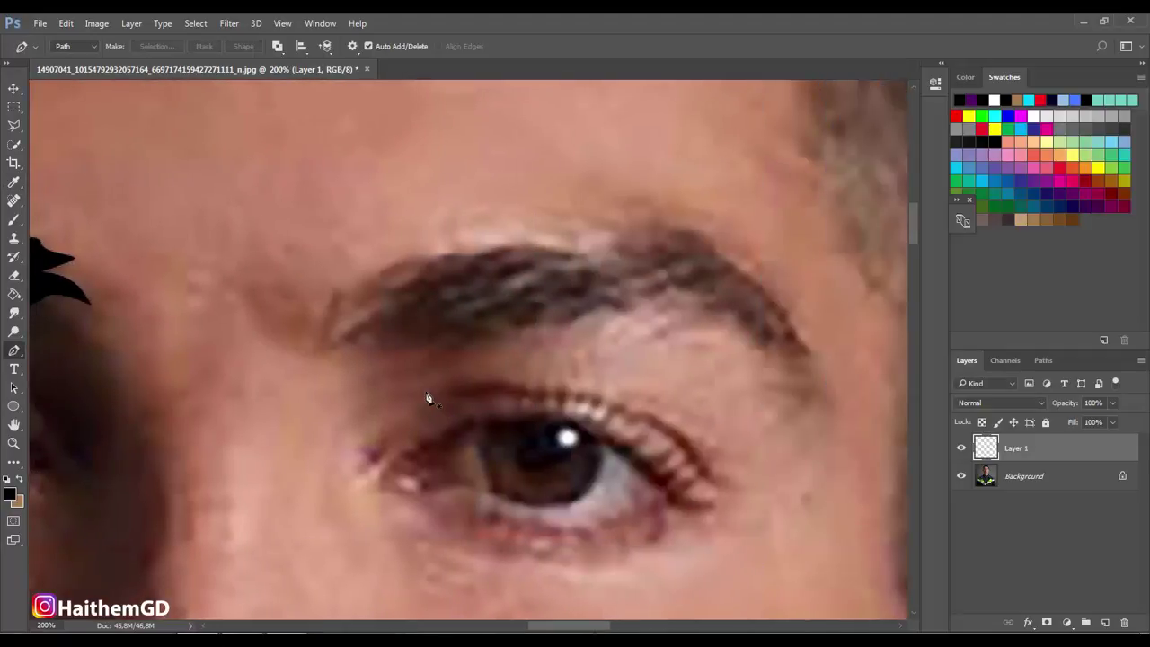
scroll(378, 392, "up", 2)
left_click(337, 343)
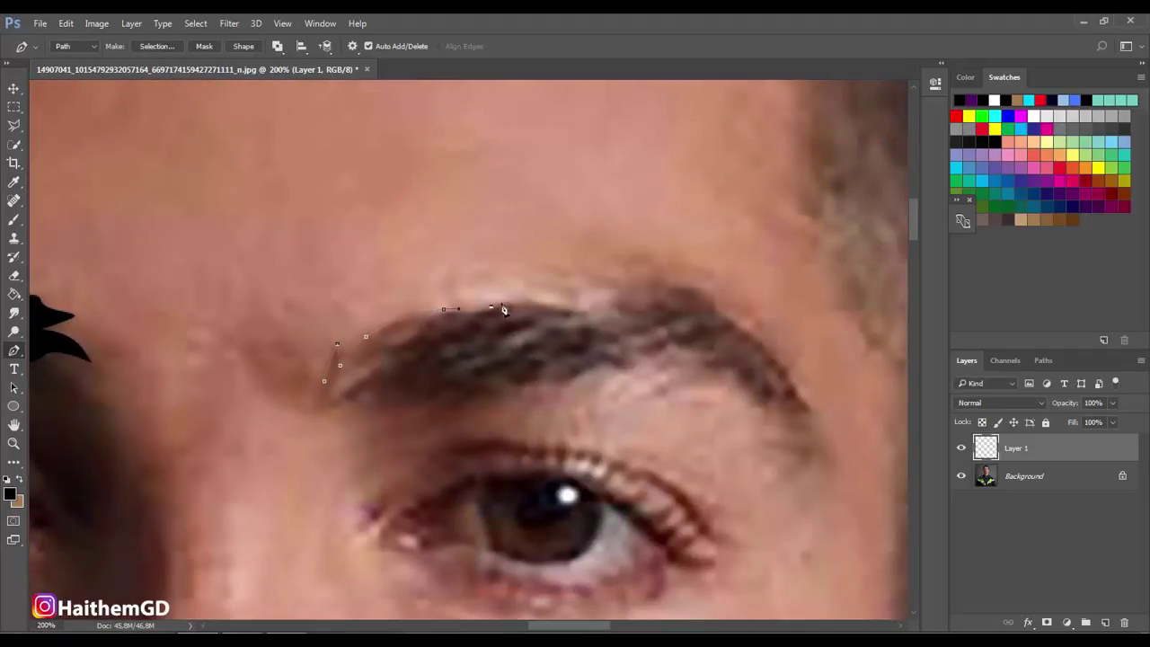
left_click(549, 303)
scroll(598, 308, "up", 1)
left_click_drag(606, 308, 622, 306)
left_click_drag(674, 302, 751, 341)
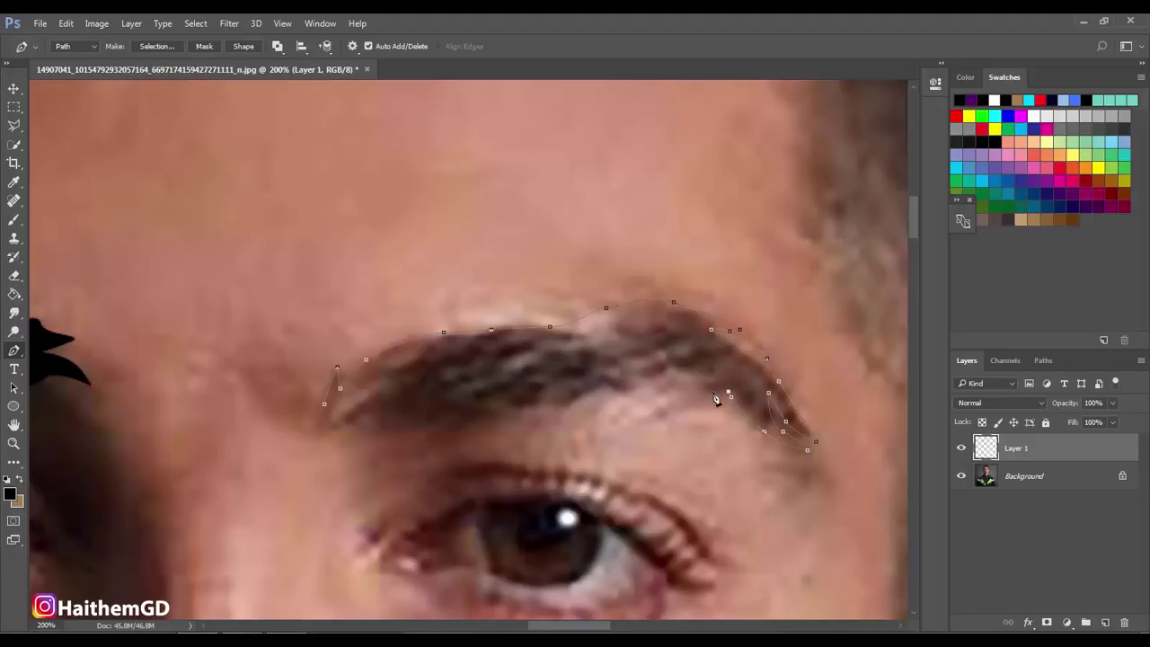
- Complete the outline around the outer tip and lower edge, then fill it black
left_click_drag(644, 421, 693, 400)
left_click_drag(612, 419, 703, 382)
left_click_drag(588, 394, 344, 434)
right_click(370, 409)
left_click(422, 145)
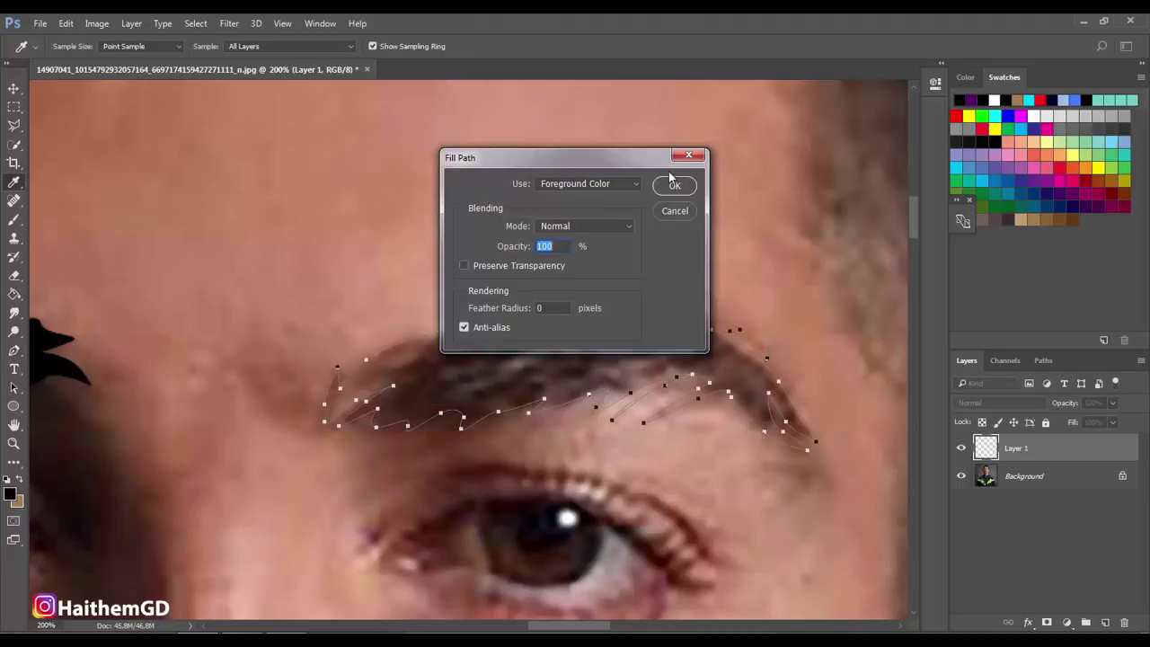
left_click(673, 180)
key("Return")
- Add two small black-filled strands along the top of the brow
left_click_drag(608, 326, 496, 315)
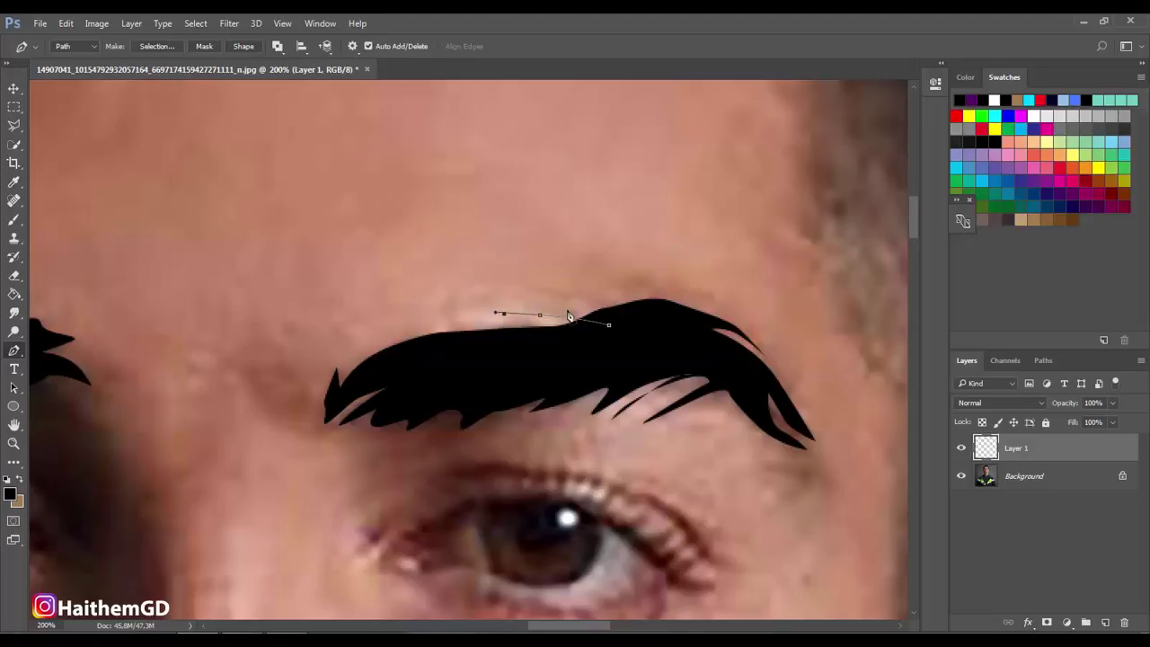
right_click(603, 329)
left_click(618, 359)
key("Return")
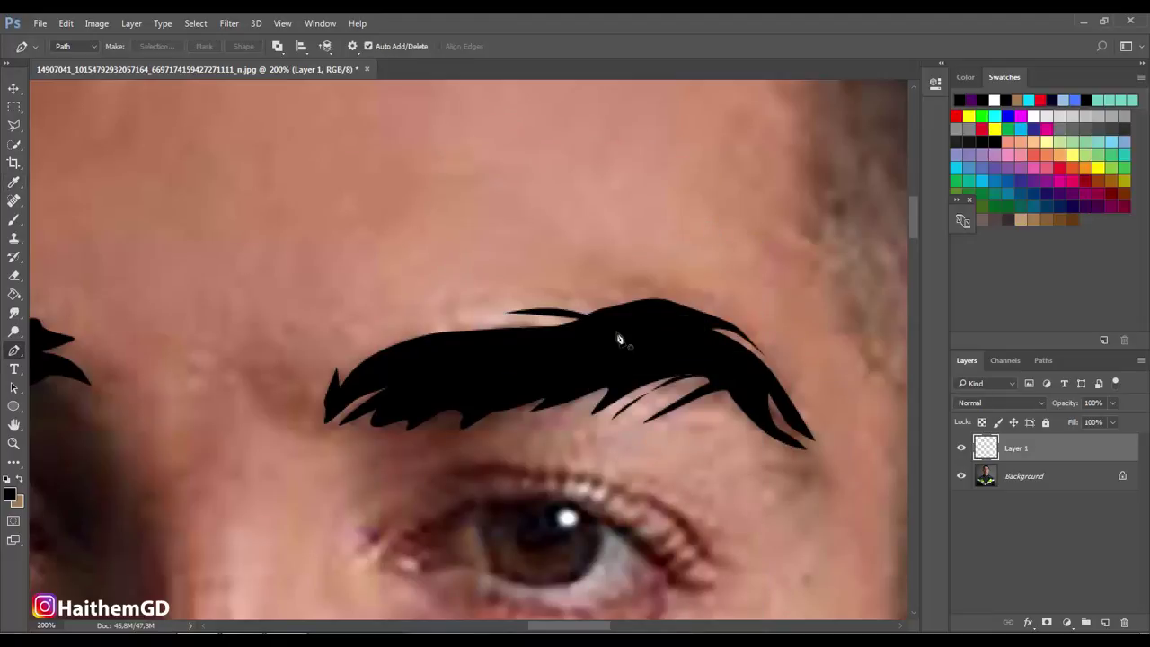
left_click_drag(441, 336, 455, 316)
right_click(463, 349)
left_click(479, 380)
key("Return")
- Draw one more strand along the brow top and fill it black
left_click_drag(608, 309, 511, 307)
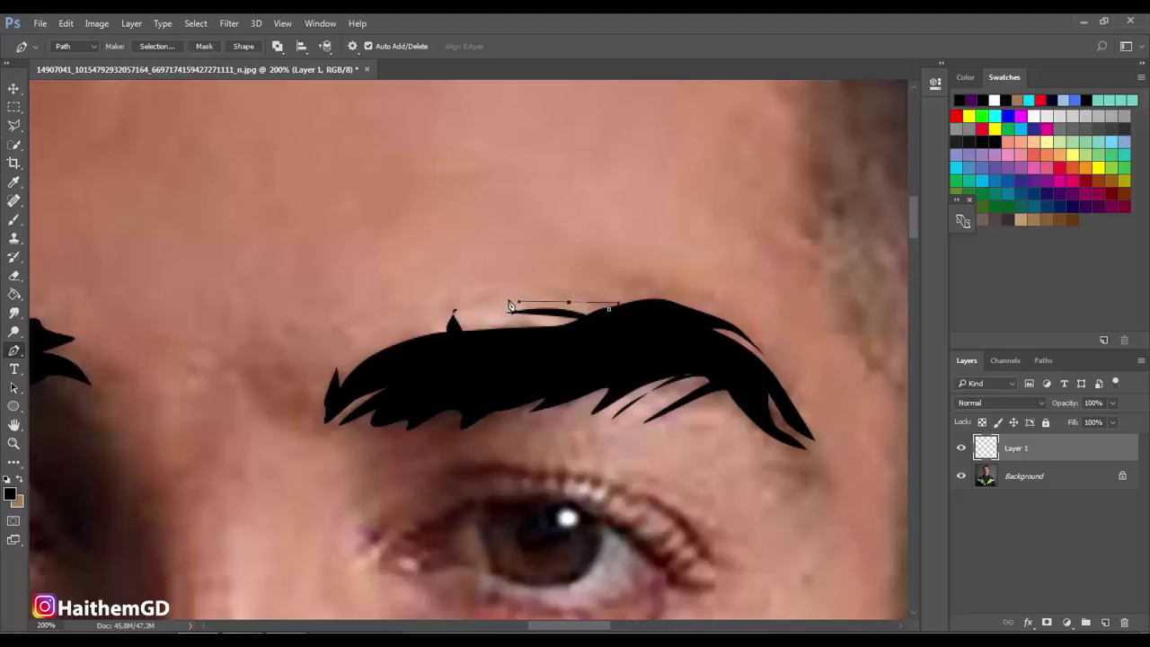
left_click(669, 327)
right_click(610, 334)
left_click(656, 359)
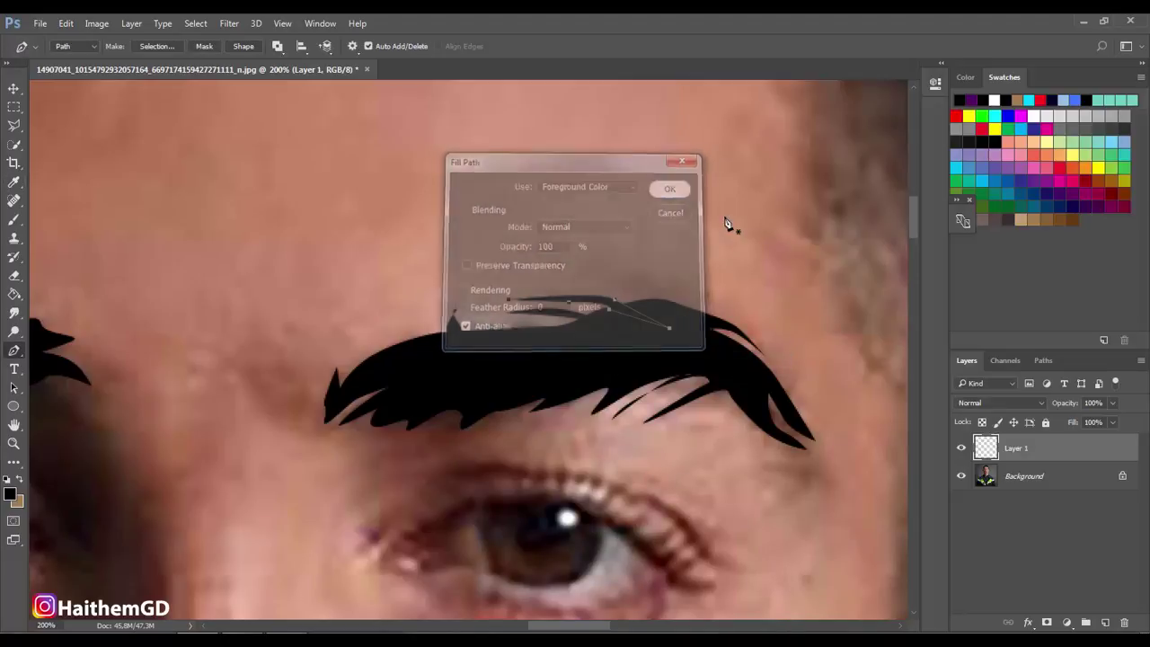
scroll(604, 237, "down", 2)
scroll(604, 236, "down", 3)
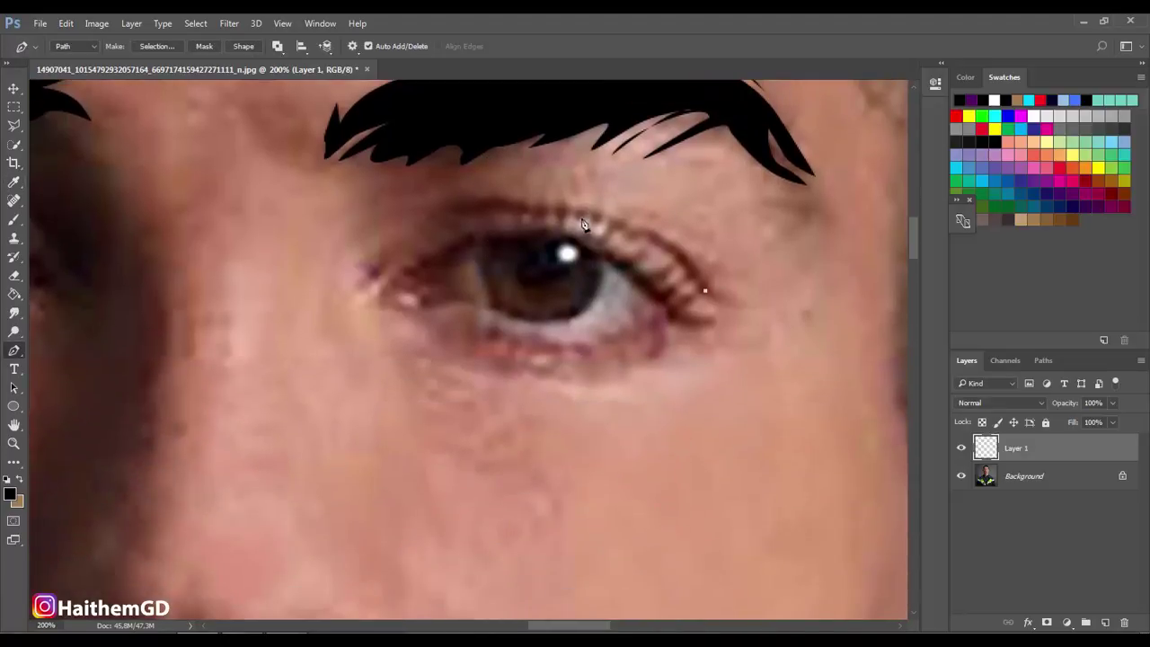
- Draw the eyelid crease line and stroke it in black
left_click_drag(495, 203, 575, 208)
mouse_move(408, 235)
left_mouse_down()
mouse_move(435, 219)
mouse_move(558, 206)
left_mouse_up()
left_click_drag(681, 243, 710, 303, "ctrl")
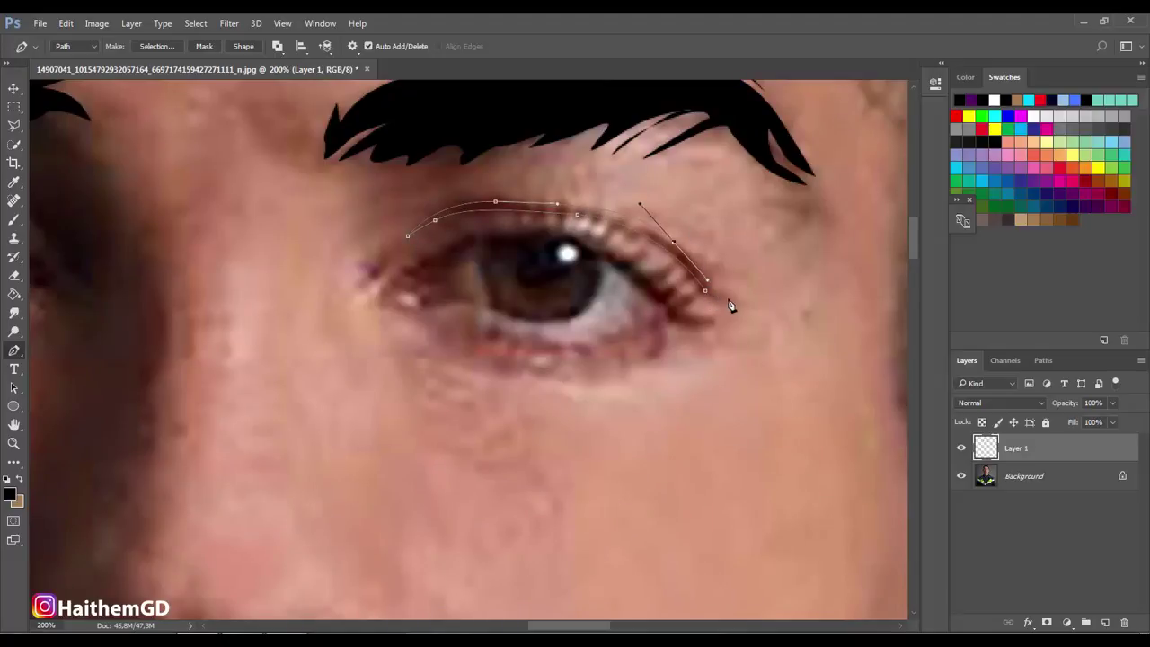
right_click(643, 258)
left_click(692, 355)
left_click(668, 187)
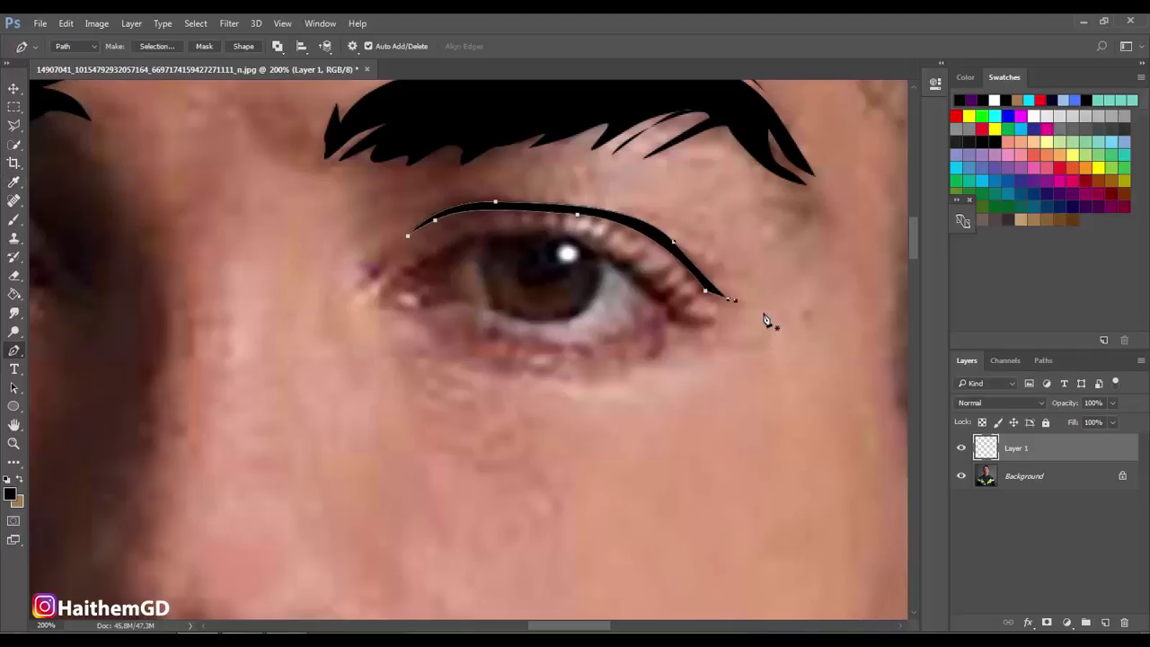
key("Return")
- Trace a closed upper eyeliner shape along the upper lid and fill it black
scroll(641, 310, "up", 1)
left_click(658, 316)
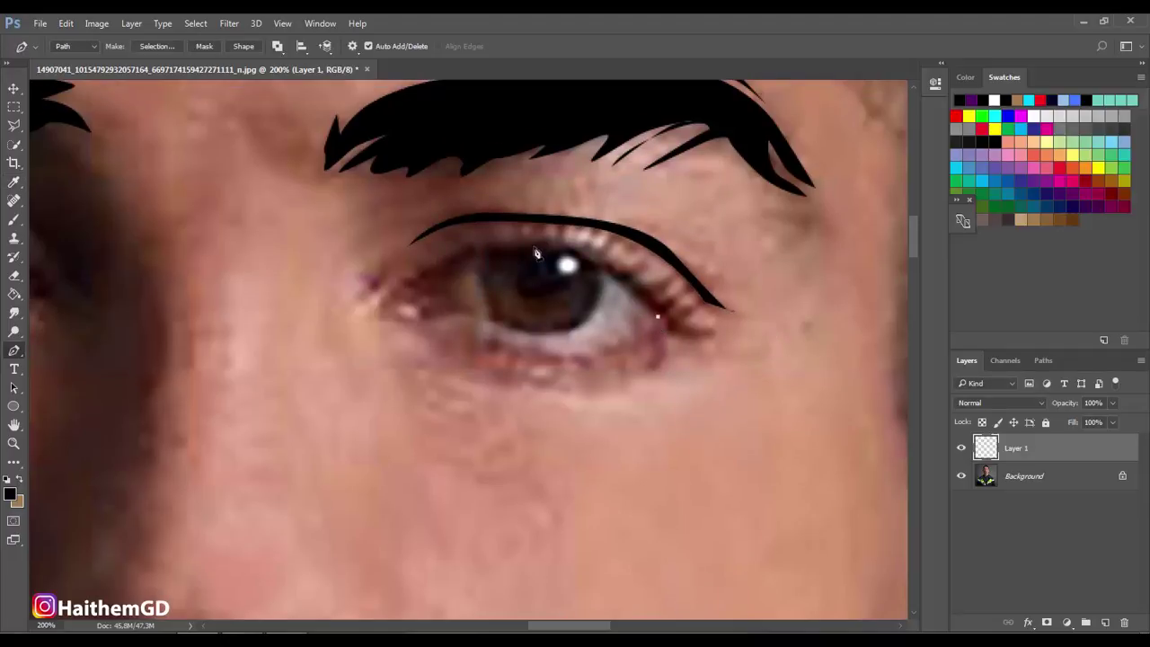
mouse_move(533, 247)
left_mouse_down()
mouse_move(471, 255)
mouse_move(426, 301)
mouse_move(464, 311)
left_mouse_up()
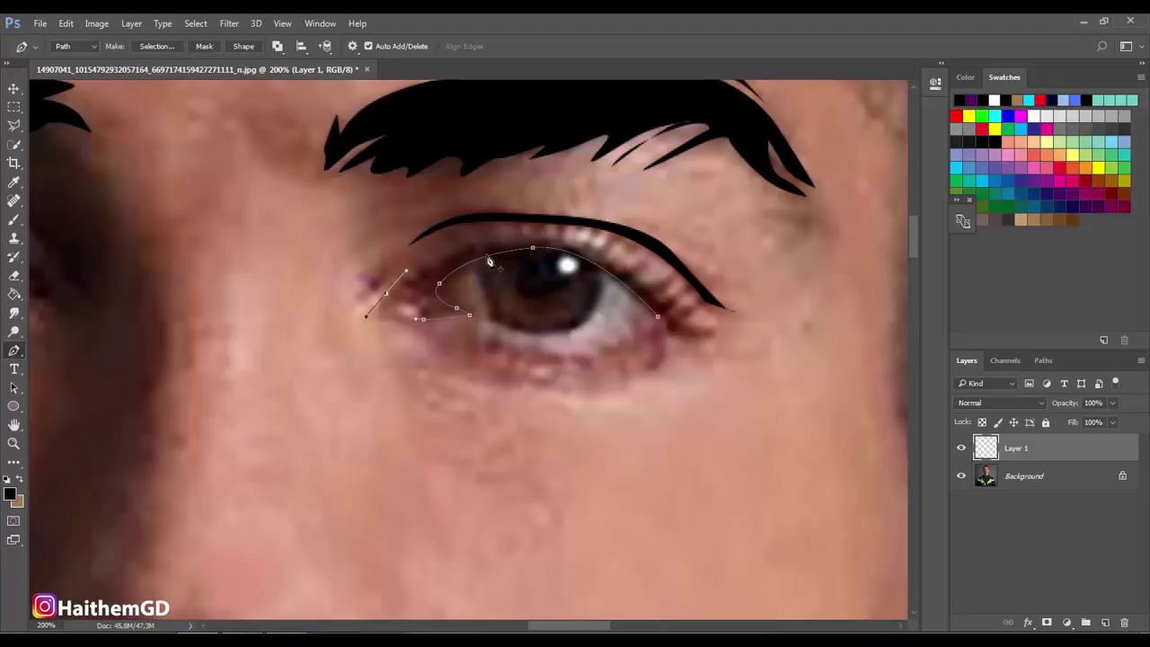
left_click_drag(386, 293, 495, 239)
left_click(658, 317)
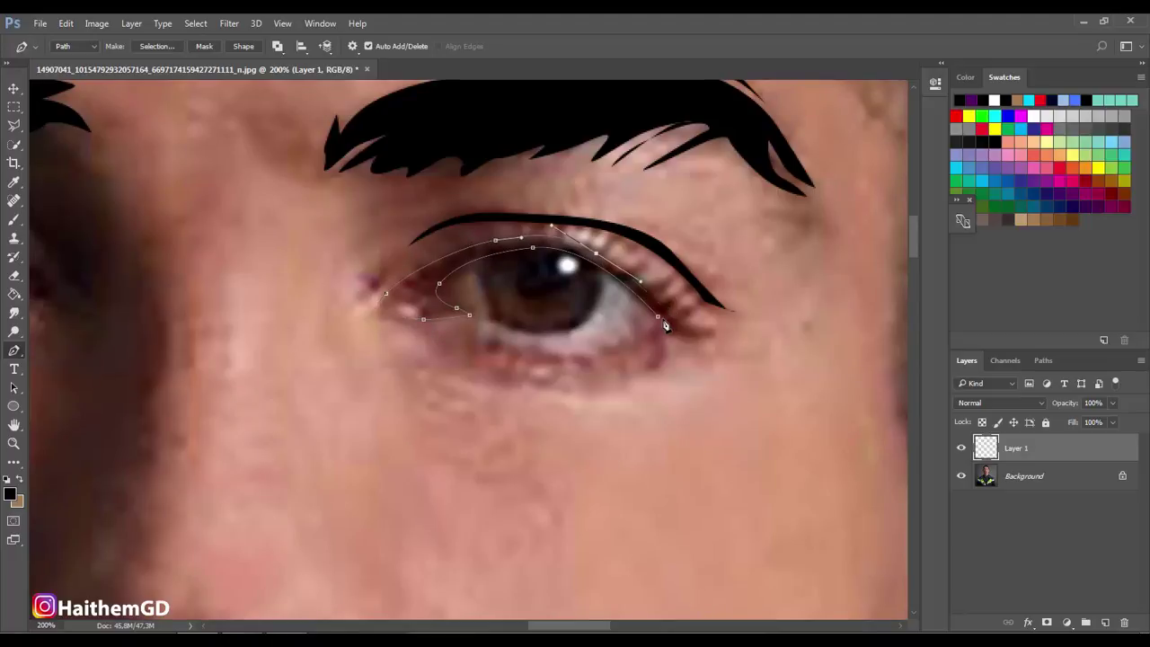
right_click(635, 316)
left_click(655, 352)
left_click(672, 184)
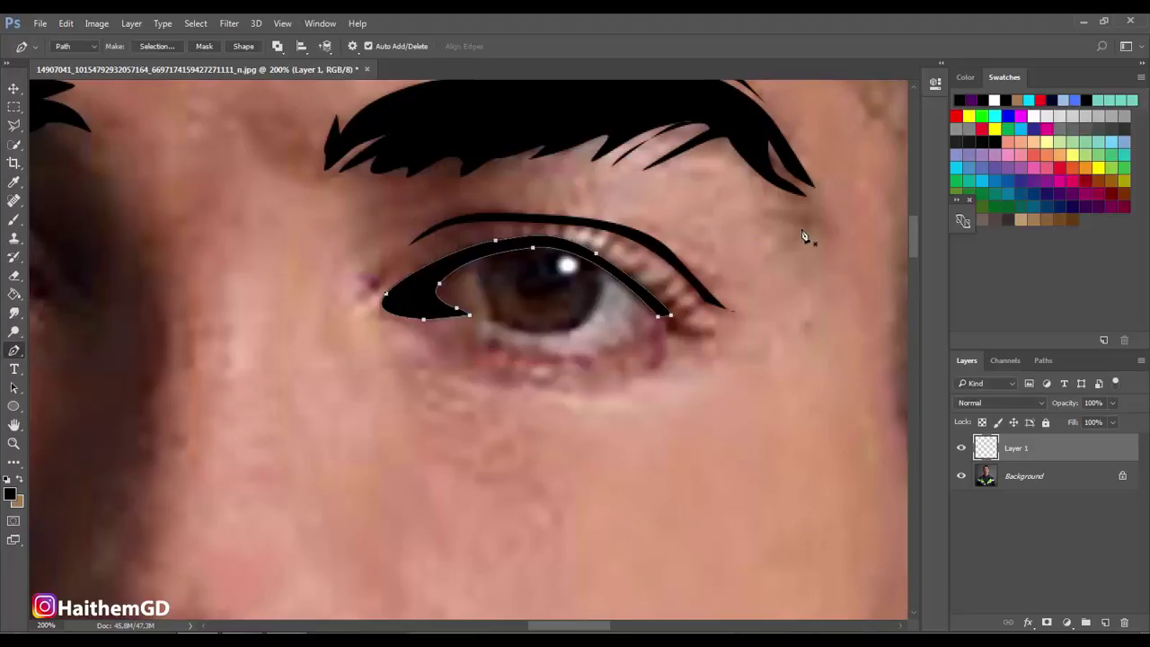
key("Return")
- Outline the lower lid from the inner to the outer corner with a black stroke
left_click(655, 315)
mouse_move(576, 354)
left_mouse_down()
mouse_move(523, 357)
mouse_move(461, 315)
left_mouse_up()
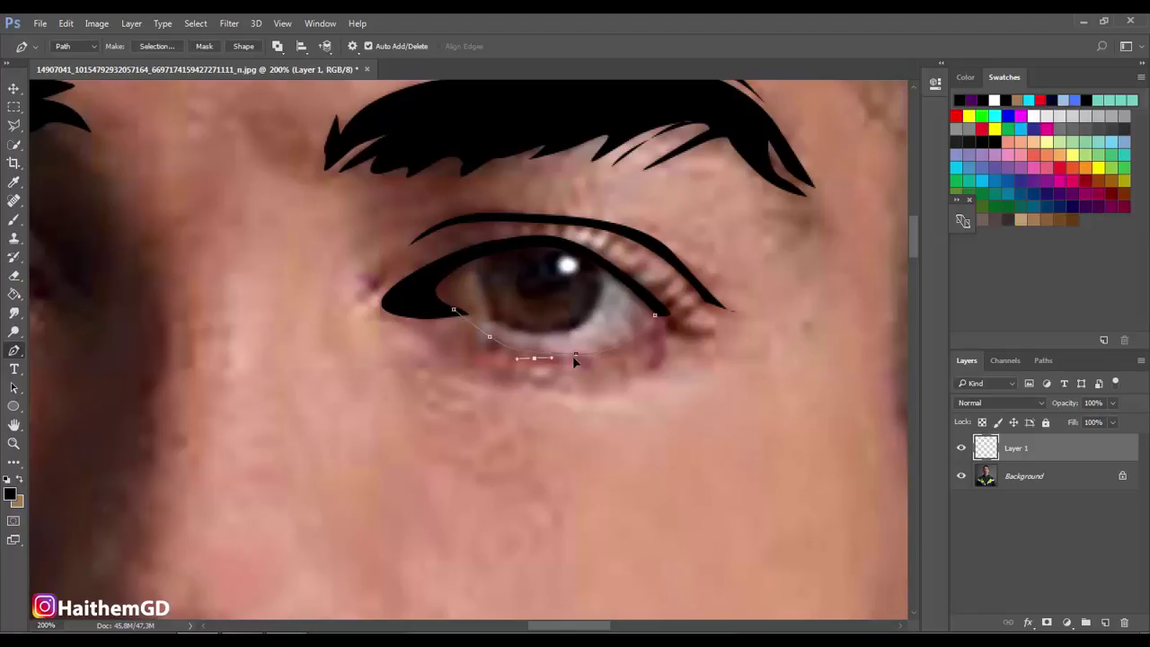
left_click_drag(640, 342, 656, 319)
right_click(658, 321)
left_click(692, 374)
key("Return")
scroll(732, 434, "up", 3)
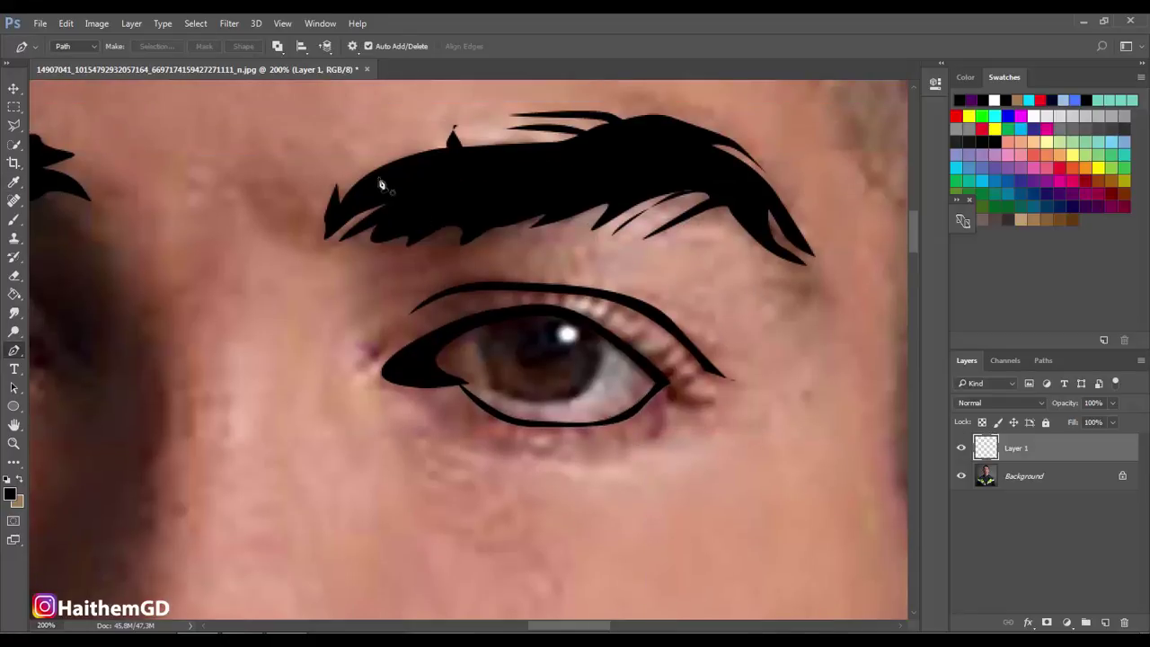
left_click_drag(667, 392, 710, 408)
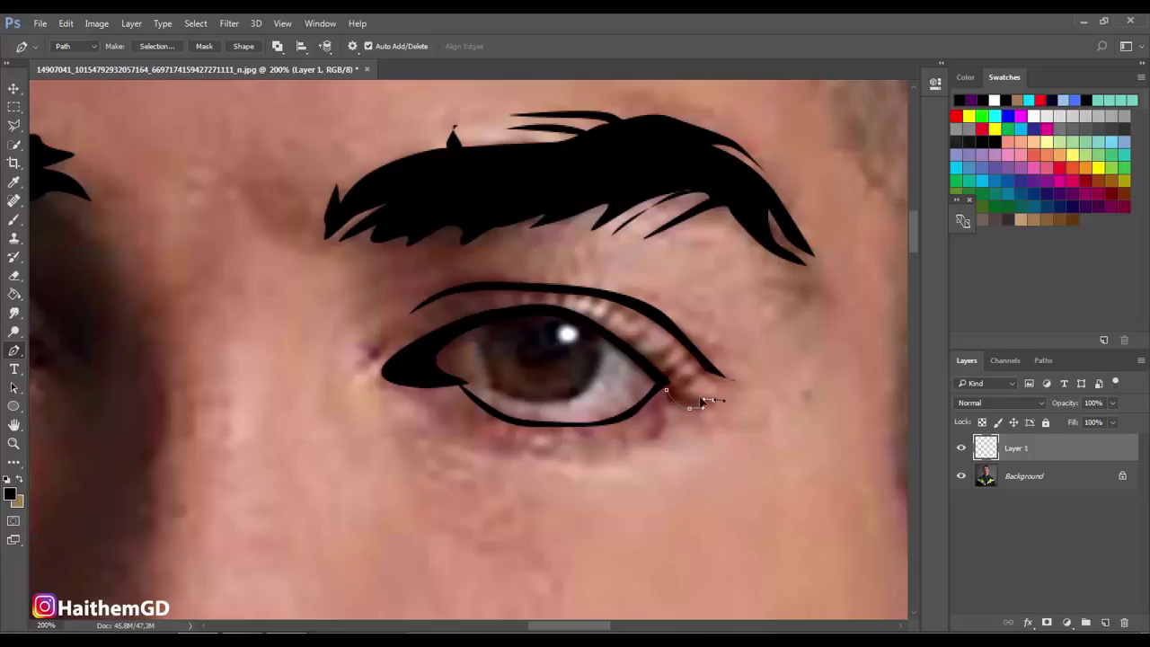
- Trace a zigzag eyelash path along the upper lid and fill it black
left_click(675, 375)
left_click(692, 354)
left_click(664, 370)
mouse_move(661, 358)
left_mouse_down()
mouse_move(698, 327)
mouse_move(677, 308)
left_mouse_up()
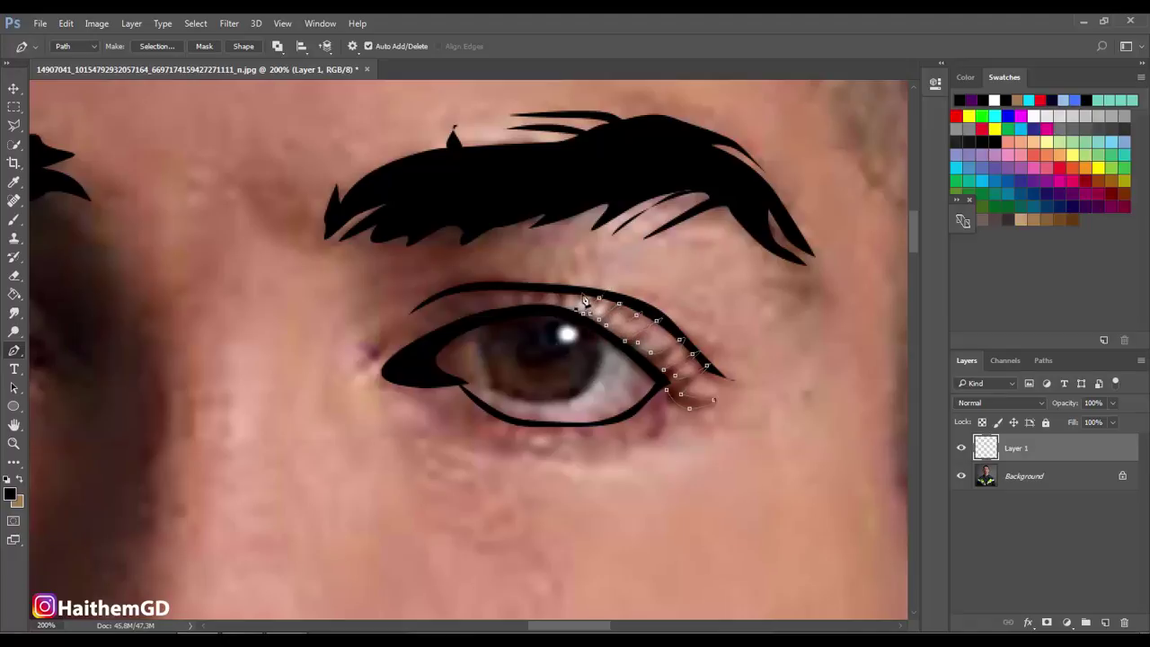
mouse_move(566, 288)
left_mouse_down()
mouse_move(559, 308)
mouse_move(540, 301)
mouse_move(476, 322)
left_mouse_up()
left_click(500, 310)
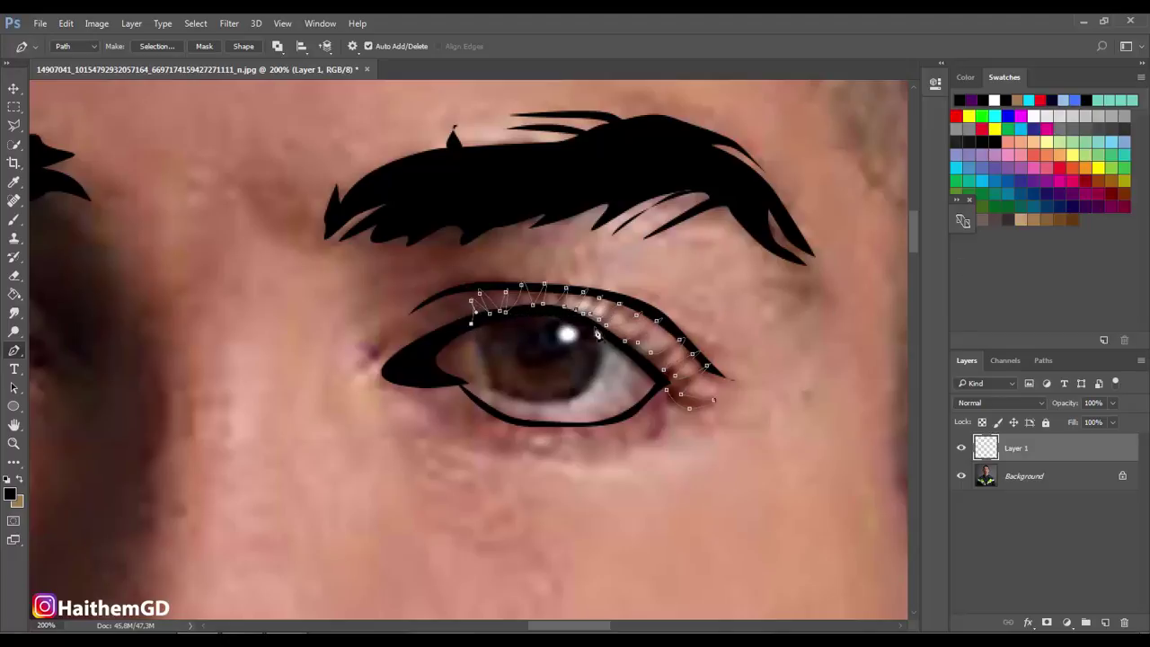
right_click(665, 387)
left_click(707, 360)
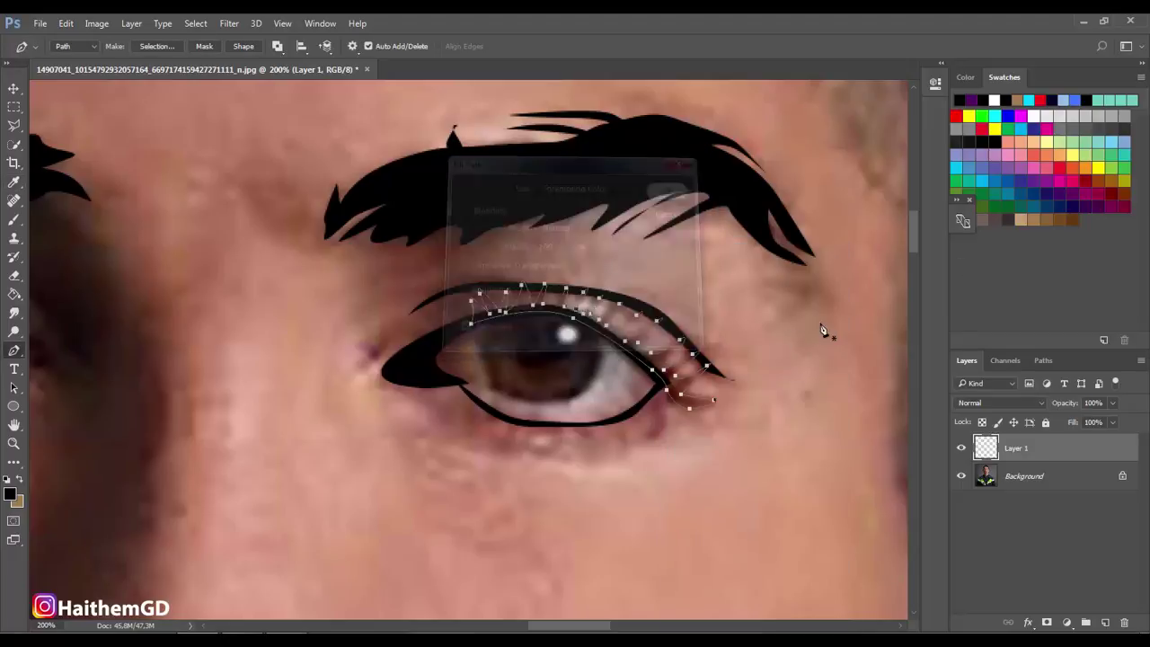
key("Return")
- Trace a curved shape below the eye and fill it black
scroll(629, 404, "down", 1)
left_click(443, 399)
mouse_move(600, 433)
left_mouse_down()
mouse_move(658, 411)
mouse_move(623, 435)
left_mouse_up()
left_click(703, 410)
left_click_drag(530, 446, 456, 429)
right_click(462, 415)
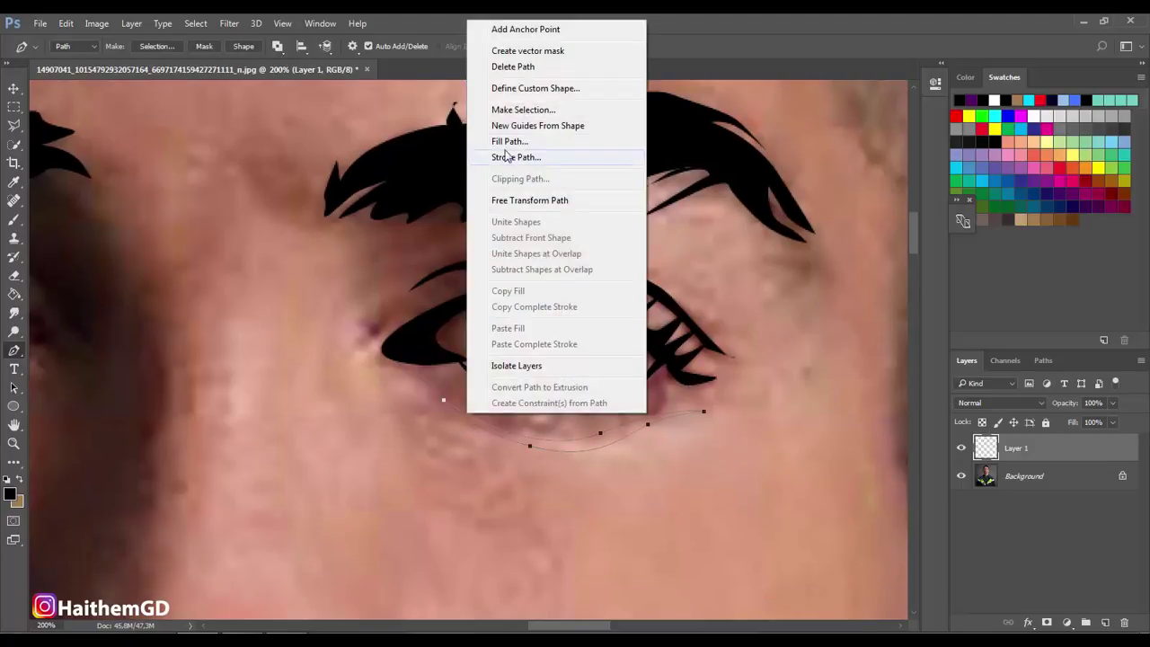
left_click(503, 129)
key("Return")
- Shape the under-eye crease curve and fill it black
scroll(495, 393, "down", 1)
left_click_drag(535, 371, 554, 399)
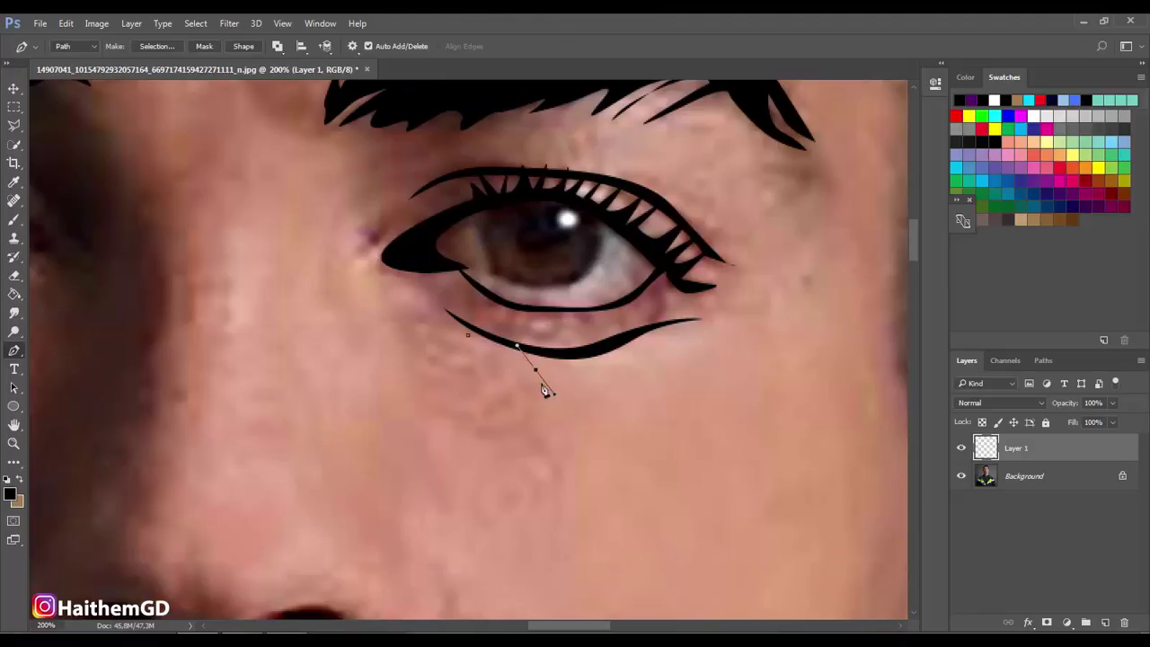
right_click(499, 346)
left_click(535, 374)
key("Return")
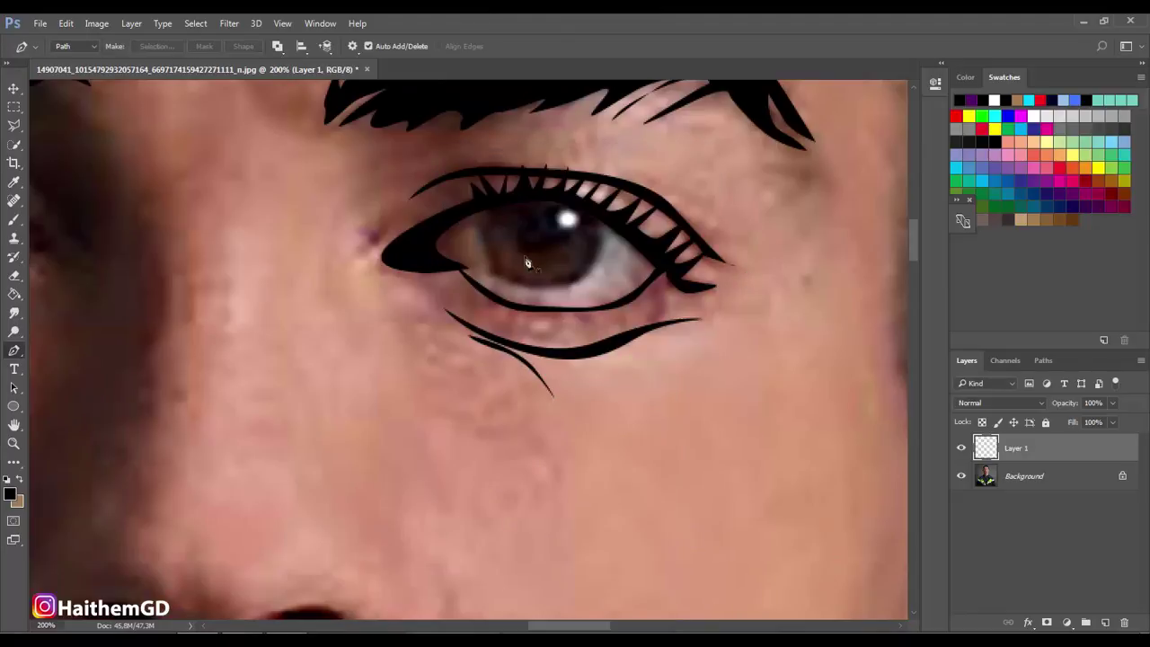
- Fill a small black shape at the eye's inner corner
left_click(482, 289)
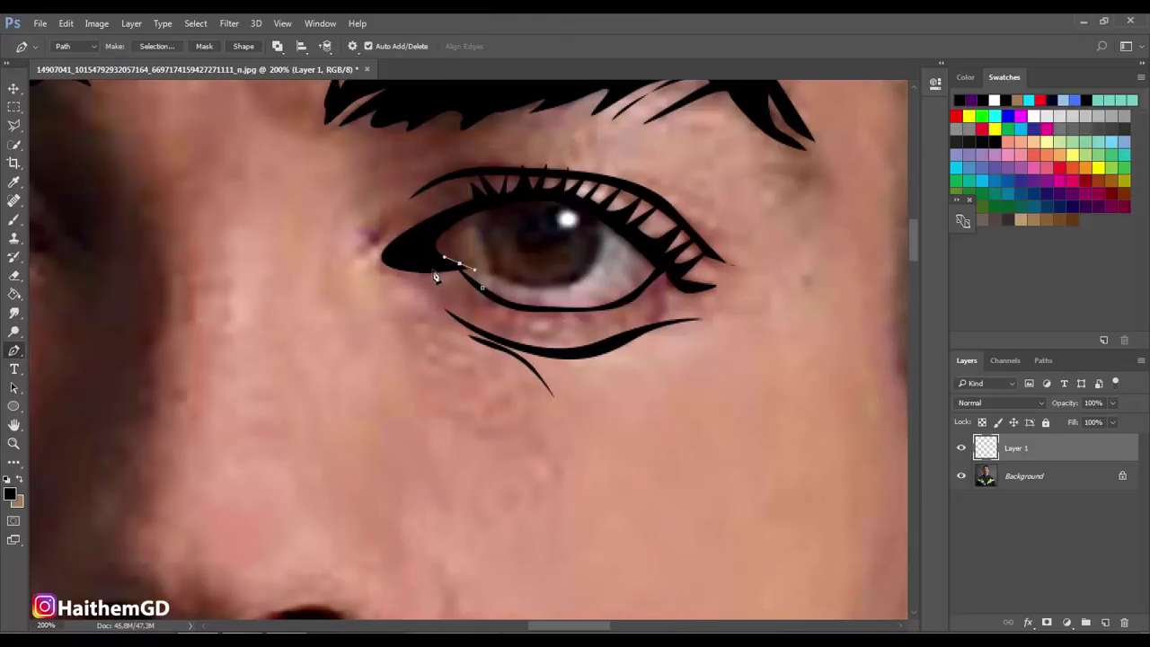
left_click(408, 263)
right_click(481, 292)
left_click(526, 360)
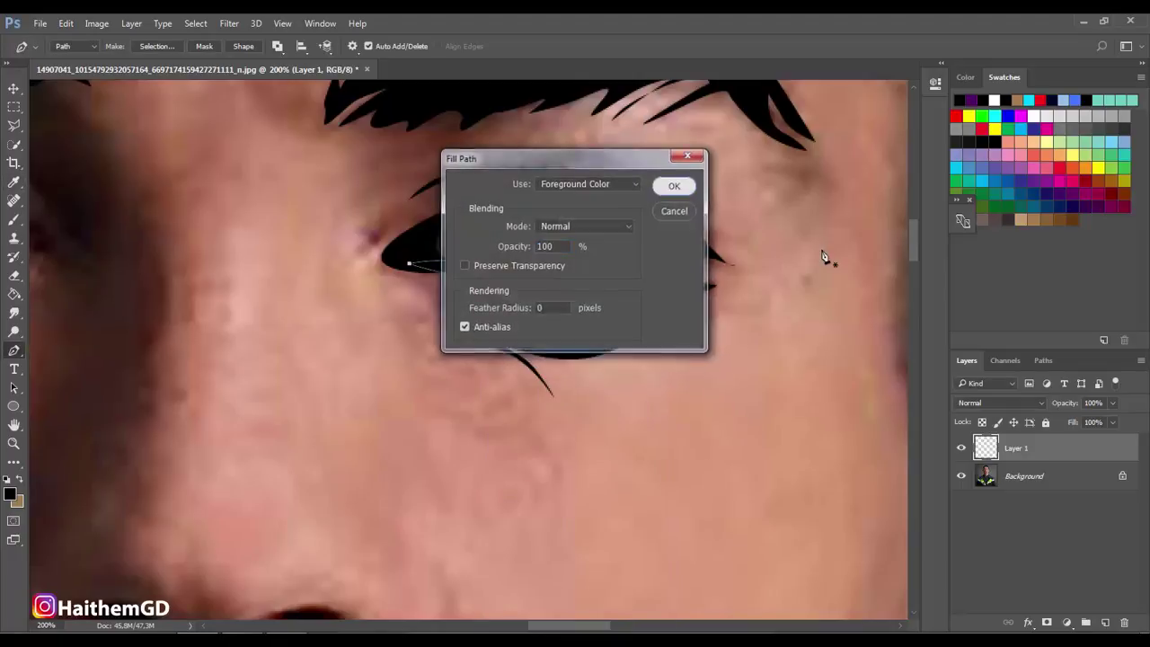
key("Return")
scroll(699, 361, "up", 1)
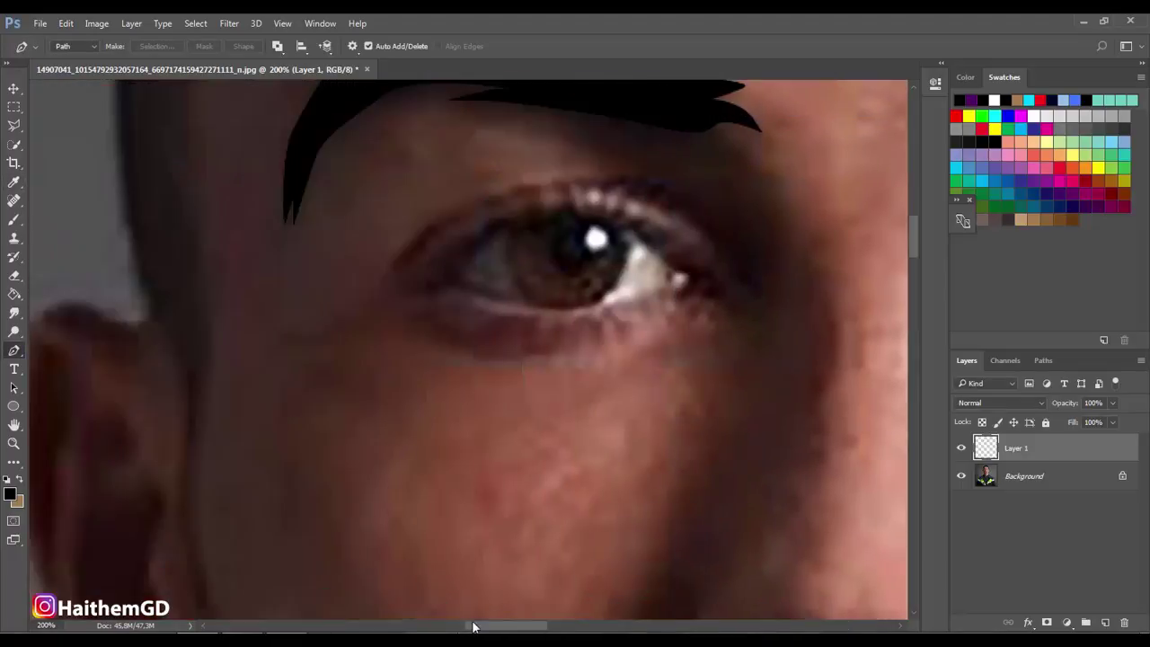
- Trace the other eye's eyelid crease and paint it as a black line
left_click(325, 273)
left_click(430, 202)
left_click(494, 180)
left_click(550, 191)
left_click(607, 209)
left_click_drag(607, 210, 639, 230)
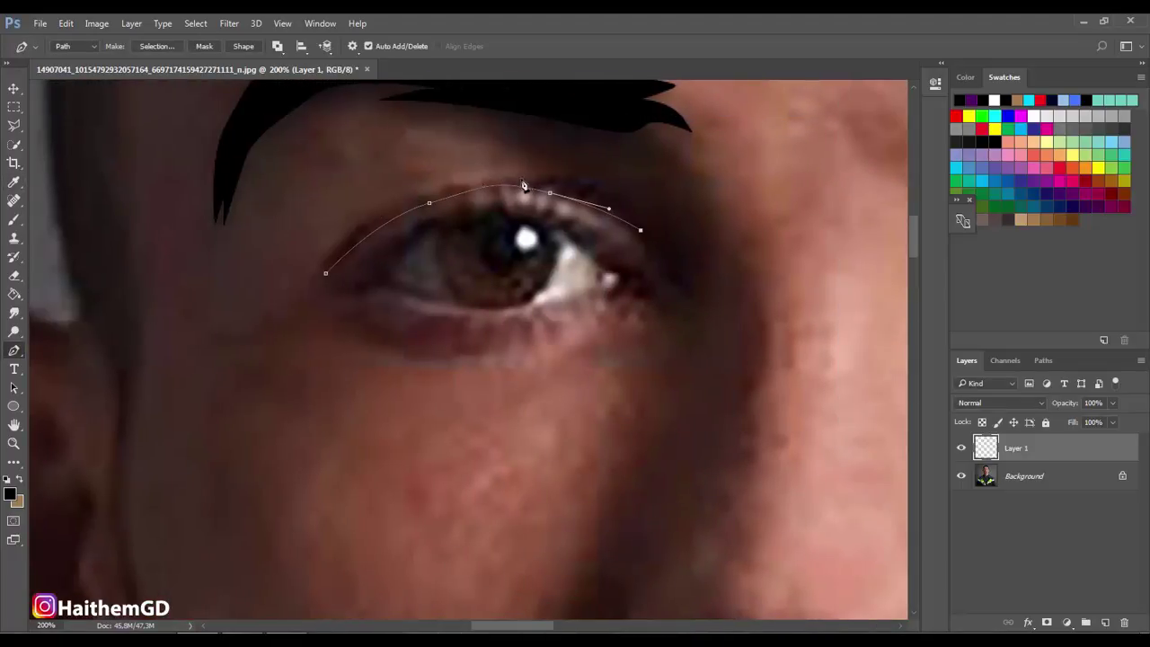
left_click_drag(495, 179, 520, 179)
left_click_drag(352, 231, 336, 254)
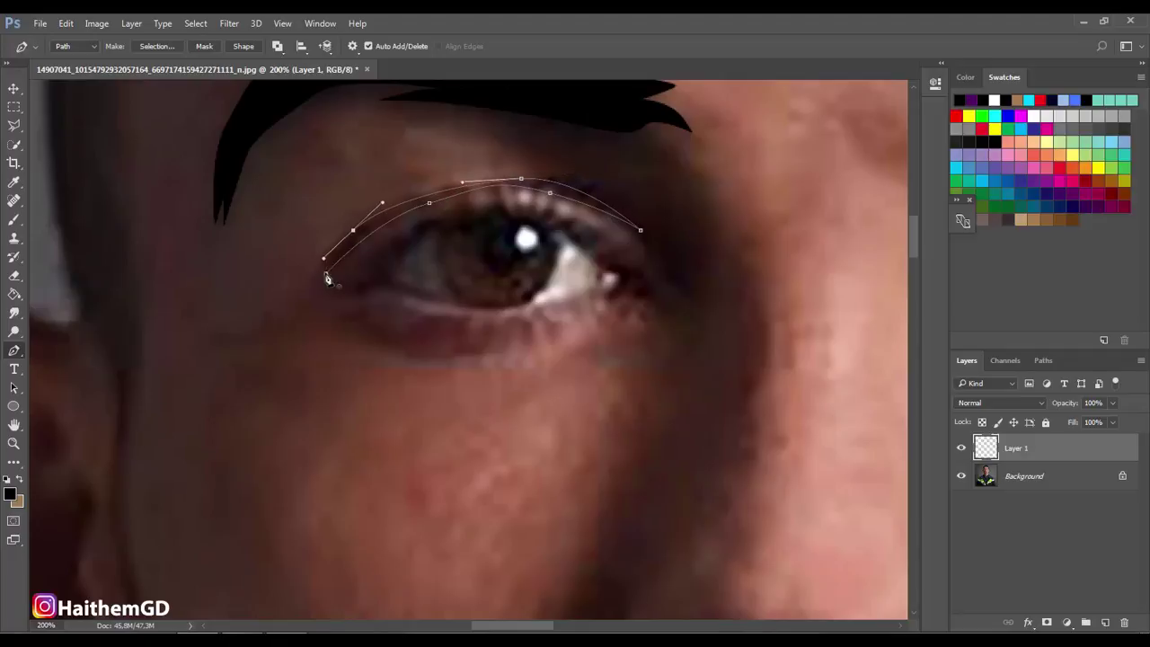
right_click(328, 265)
left_click(422, 357)
key("Return")
key("Return")
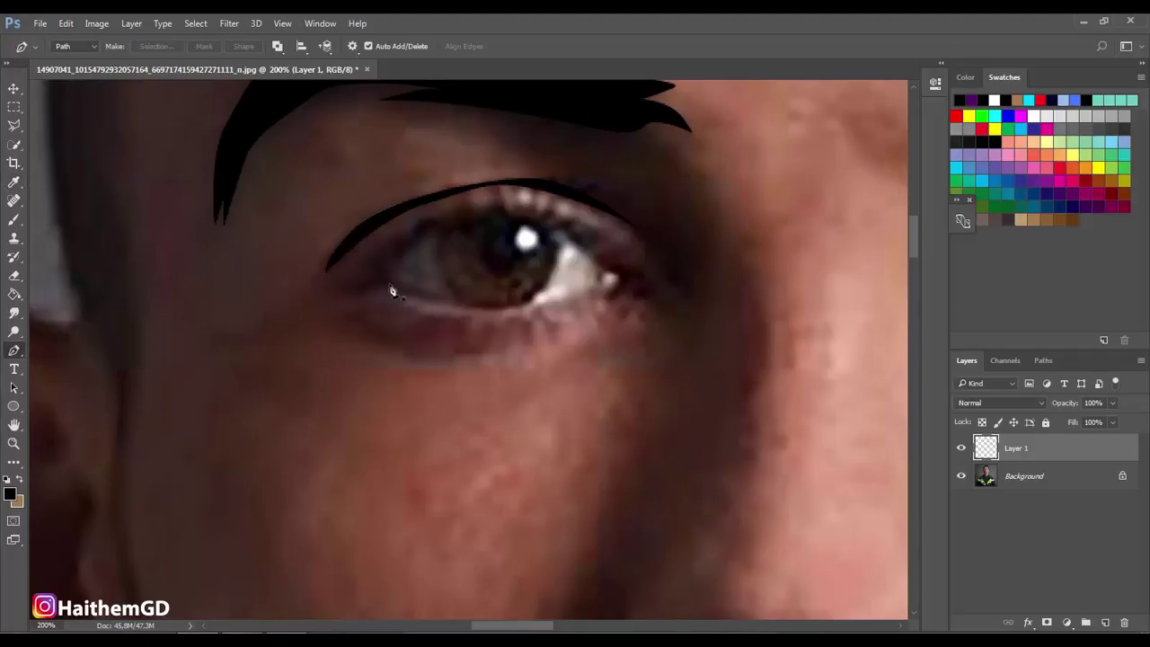
- Trace the upper eye rim as a closed shape and fill it black
left_click(389, 278)
left_click(430, 231)
left_click(521, 212)
left_click(548, 219)
mouse_move(587, 249)
left_mouse_down()
mouse_move(616, 294)
mouse_move(554, 220)
left_mouse_up()
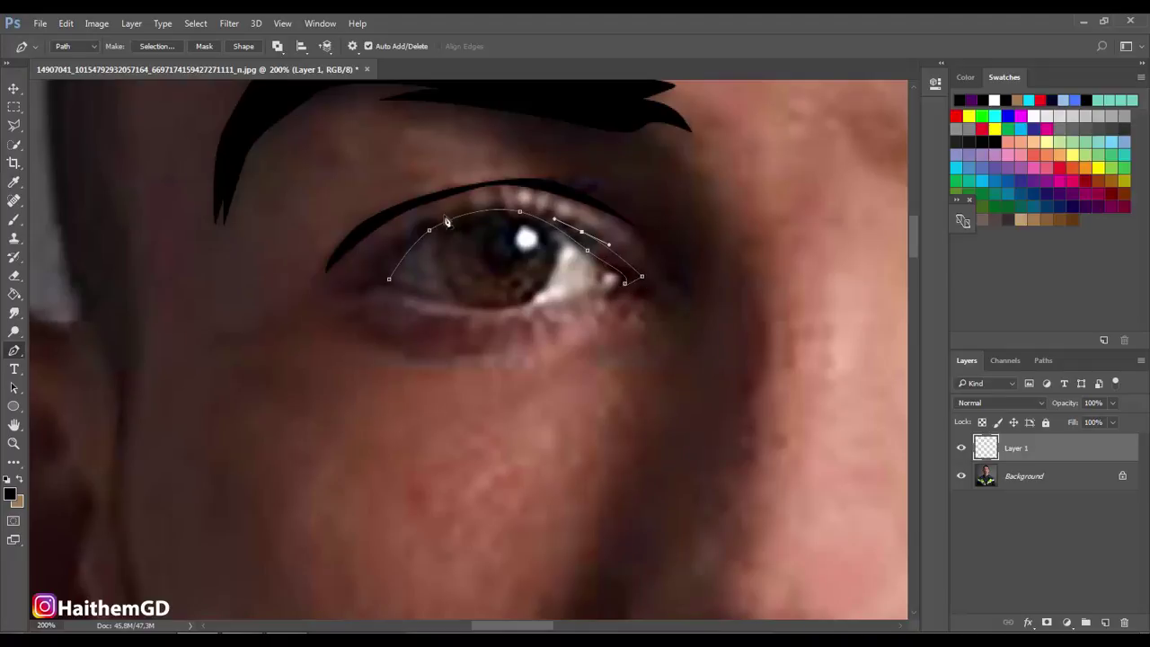
left_click_drag(447, 222, 389, 250)
left_click(357, 291)
right_click(379, 260)
left_click(411, 360)
key("Escape")
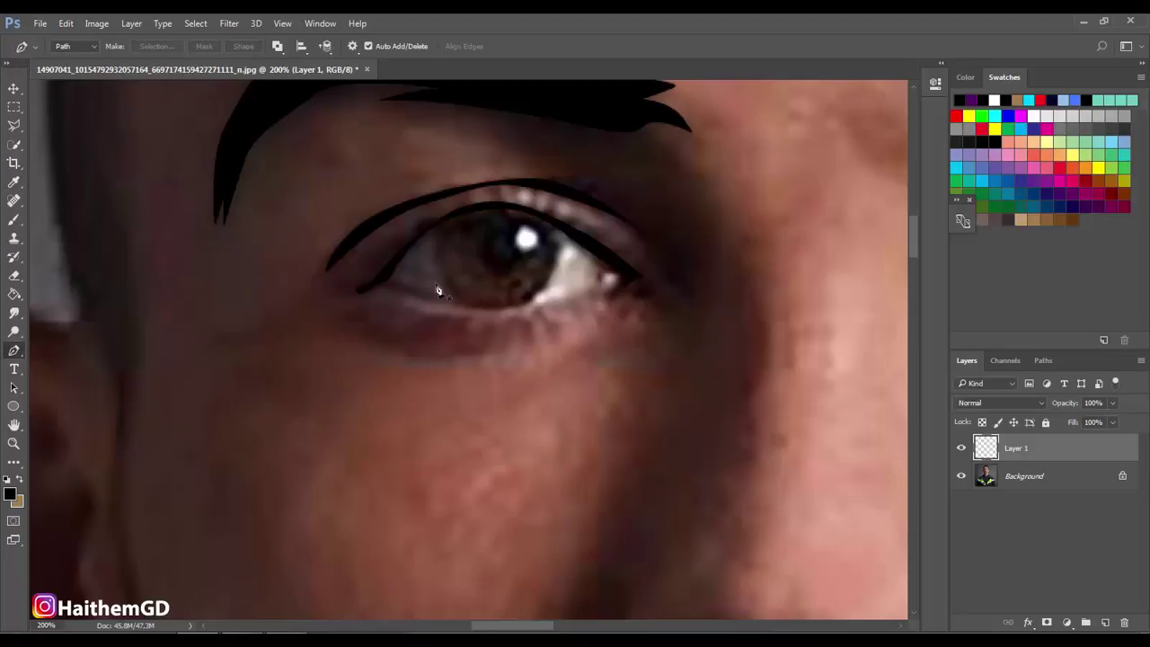
- Trace the lower eye rim as a closed shape and fill it black
left_click(390, 280)
left_click_drag(460, 306, 478, 308)
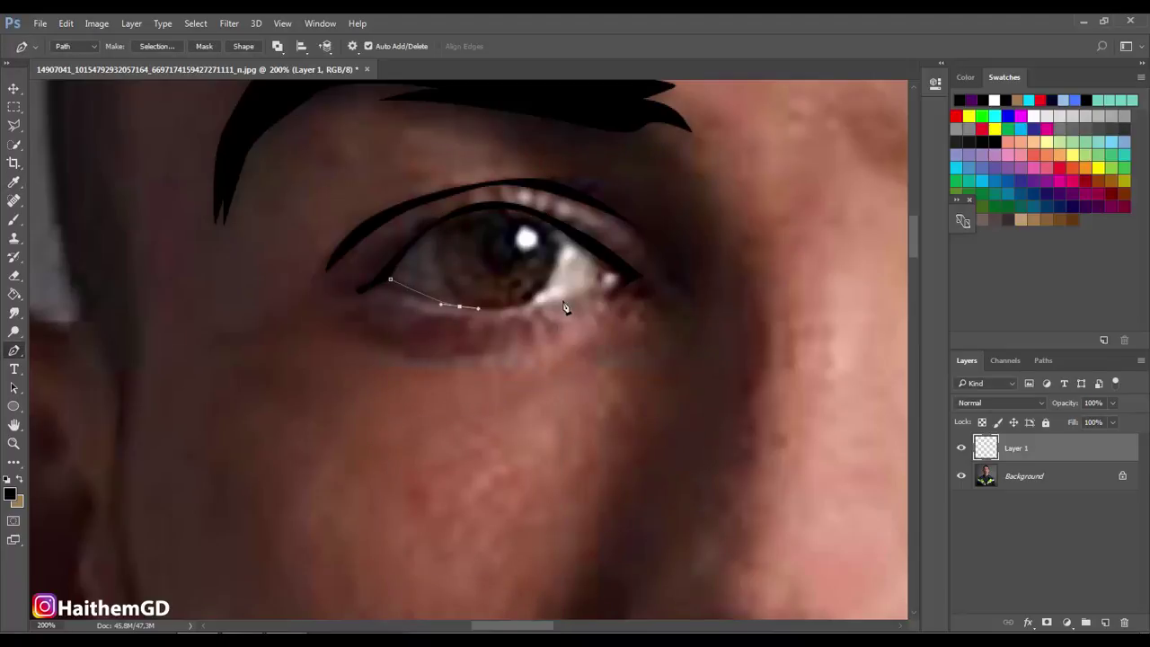
left_click(641, 279)
left_click(606, 293)
left_click(390, 279)
right_click(392, 285)
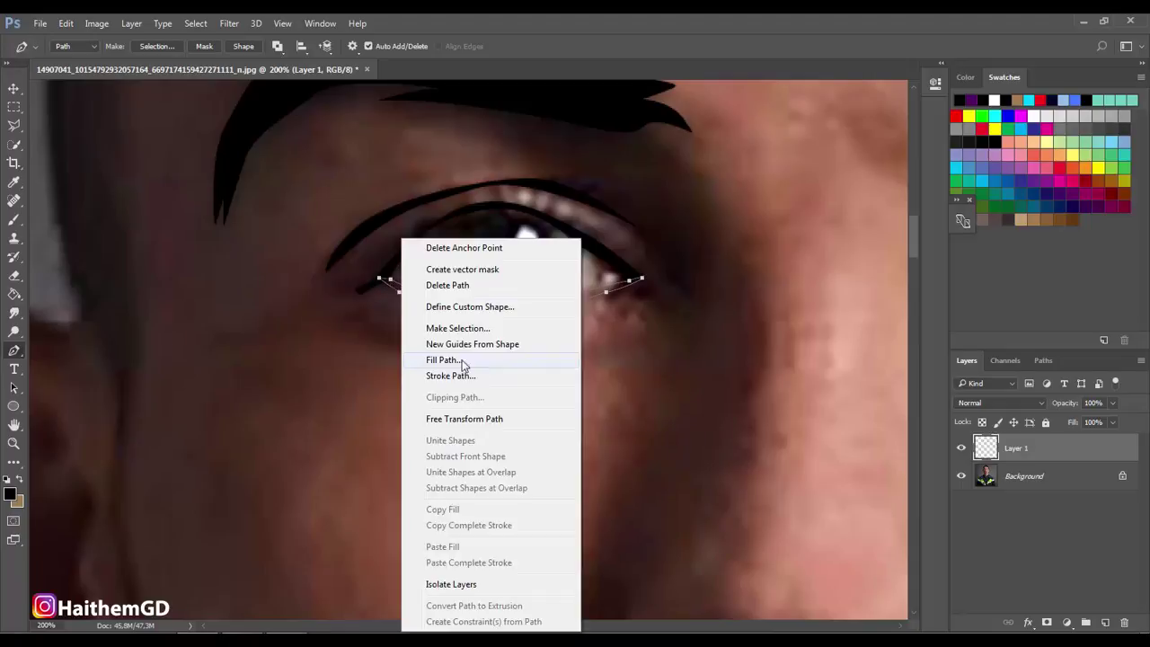
left_click(462, 366)
key("Return")
key("p")
scroll(668, 327, "up", 2)
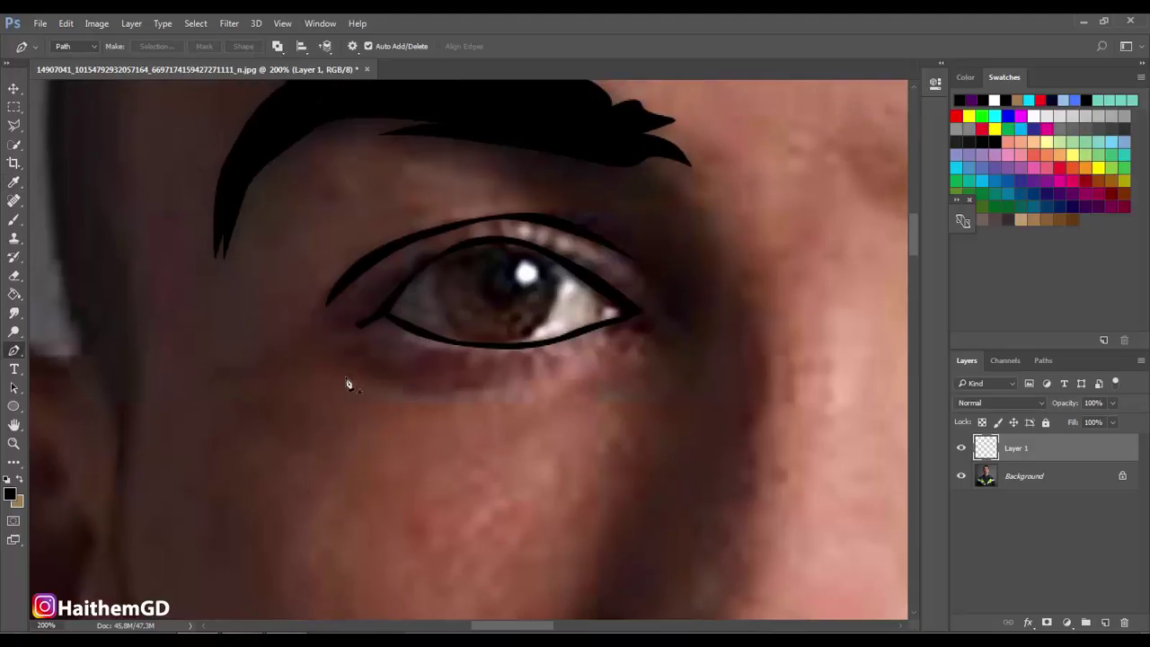
left_click(353, 360)
- Trace a curved, tapered crease under the eye and fill it black
left_click_drag(521, 381, 609, 350)
left_click(634, 350)
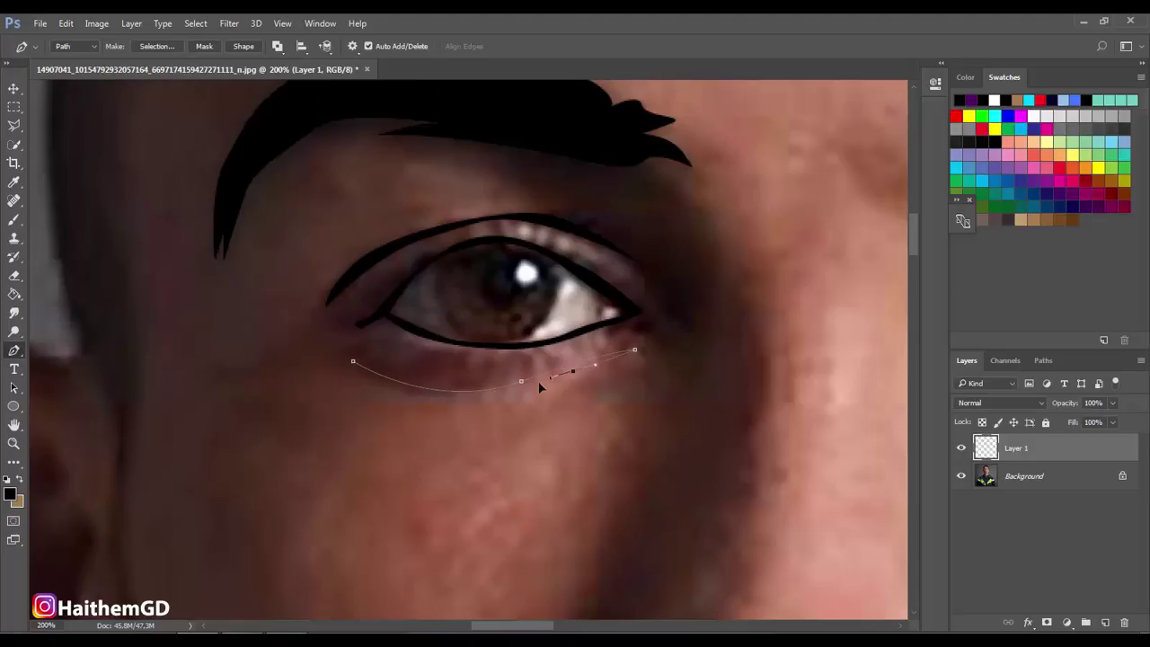
left_click_drag(408, 390, 369, 383)
right_click(384, 377)
left_click(431, 375)
key("Return")
- Trace a diagonal crease on the cheek and fill it black
left_click(586, 379)
left_click(533, 421)
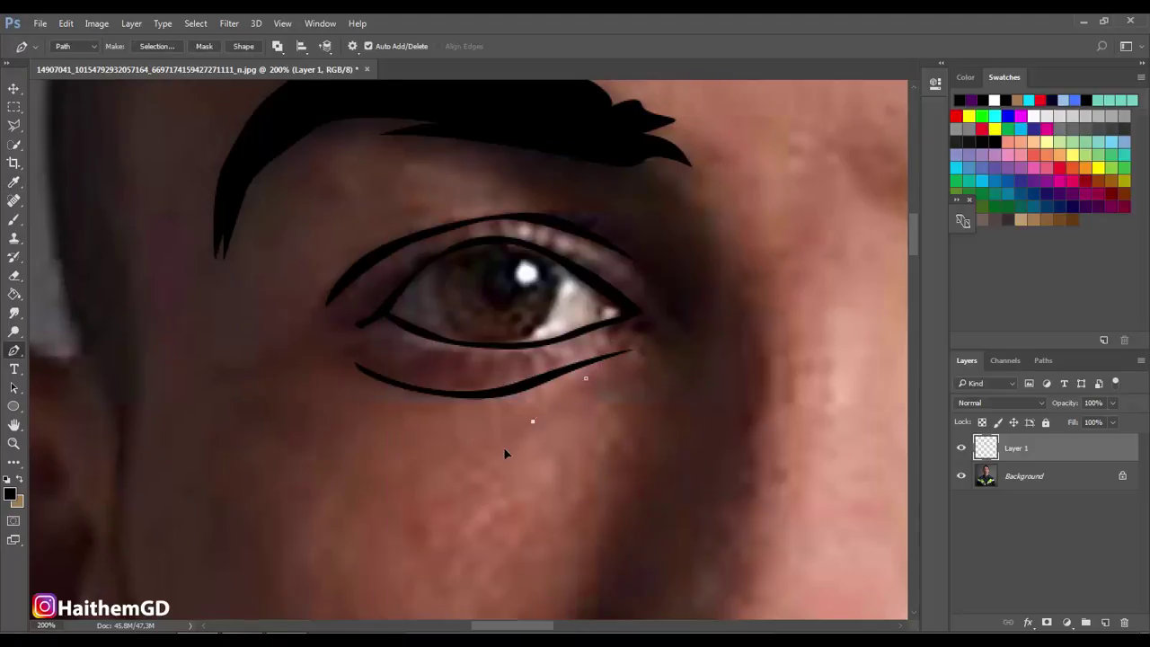
right_click(586, 388)
left_click(617, 120)
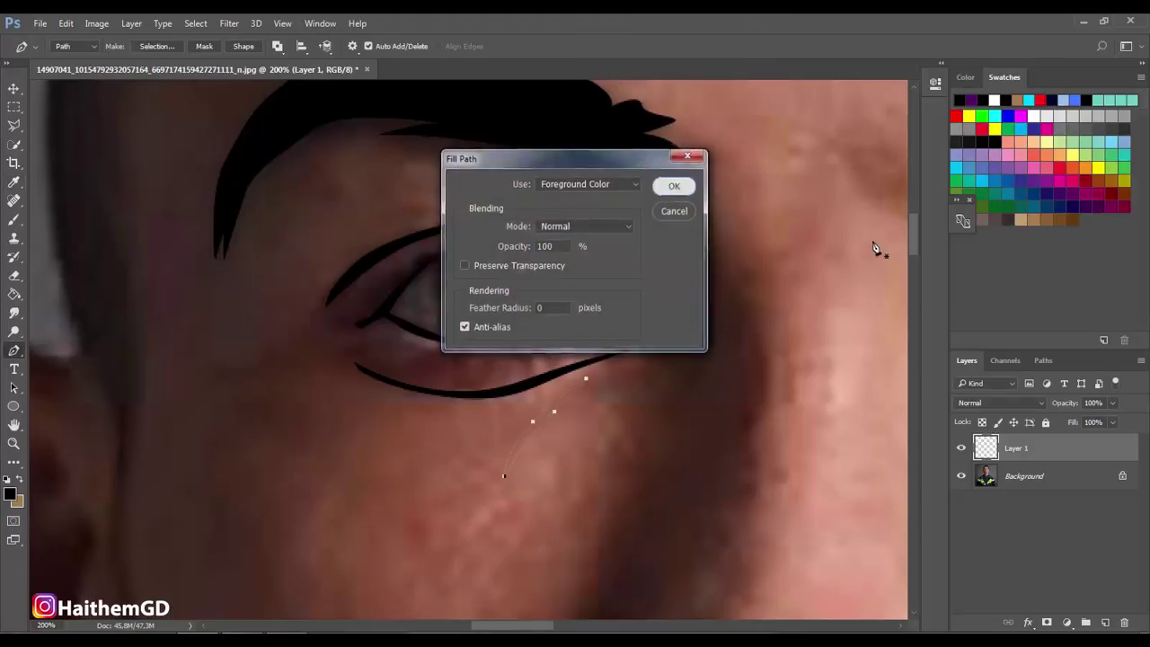
key("Return")
- Draw a closed line shape beside the nose bridge and fill it black
scroll(814, 296, "up", 1)
left_click(663, 218)
left_click(737, 323)
scroll(793, 442, "down", 1)
left_click(749, 416)
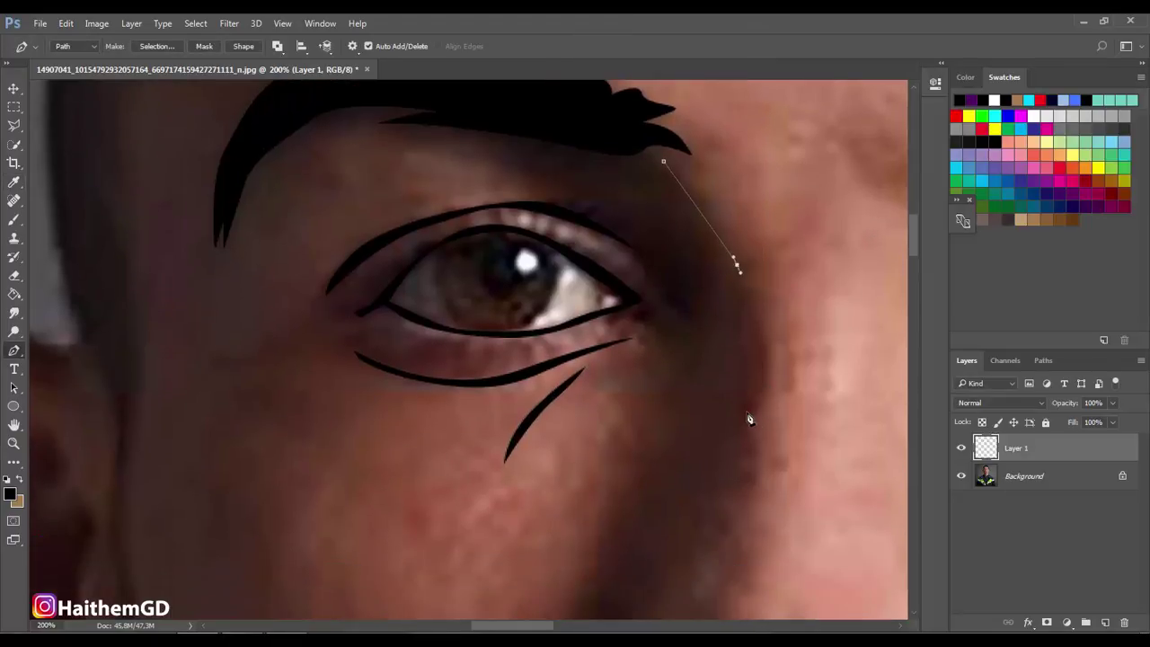
scroll(750, 416, "up", 1)
left_click(725, 321)
left_click(664, 219)
right_click(701, 261)
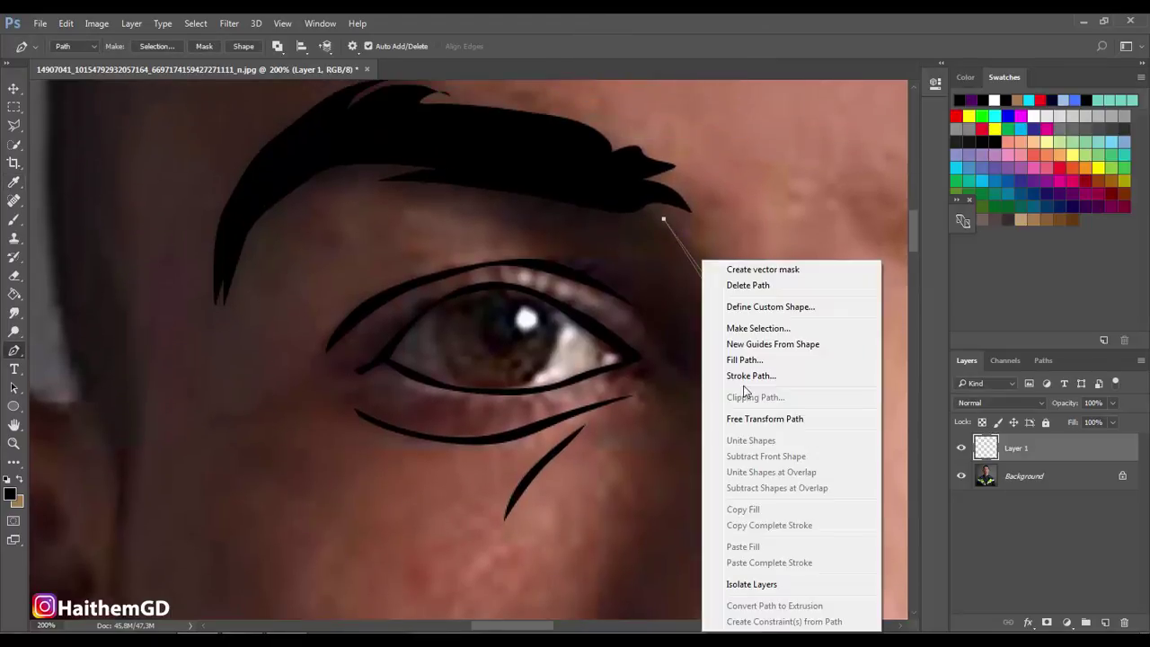
left_click(745, 362)
key("Return")
key("Escape")
- Fill the line on the other side of the nose bridge black
scroll(538, 358, "right", 5)
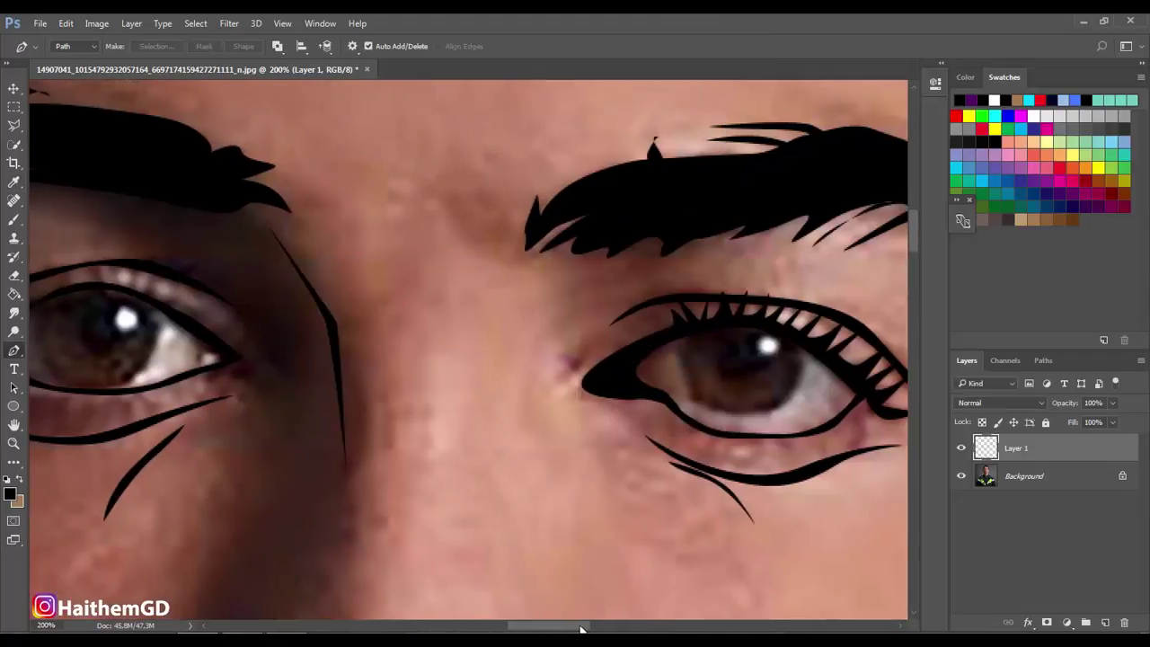
right_click(561, 297)
left_click(604, 357)
left_click(665, 185)
key("Escape")
scroll(415, 418, "down", 2)
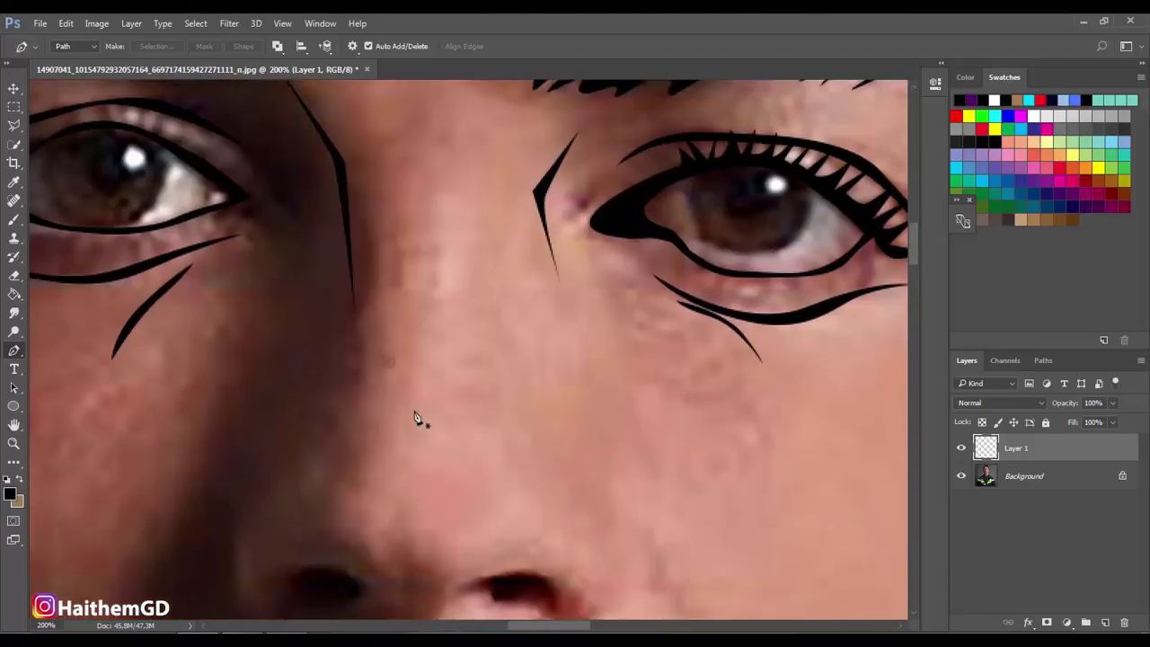
scroll(396, 423, "down", 2)
scroll(364, 359, "down", 2)
scroll(364, 296, "down", 2)
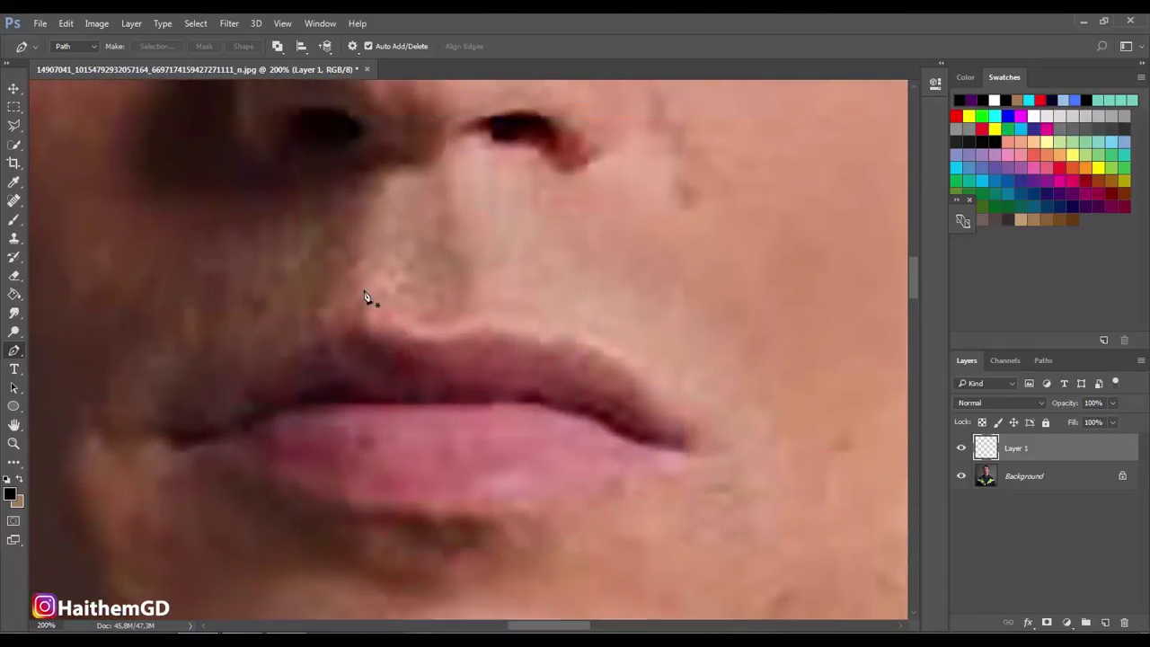
- Trace the left nostril and fill it solid black
scroll(365, 297, "up", 1)
left_click(363, 177)
mouse_move(315, 151)
left_mouse_down()
mouse_move(297, 160)
mouse_move(307, 207)
mouse_move(354, 187)
left_mouse_up()
left_click(363, 176)
right_click(362, 190)
left_click(404, 291)
left_click(674, 185)
- Trace the right nostril and fill it solid black
scroll(531, 221, "up", 1)
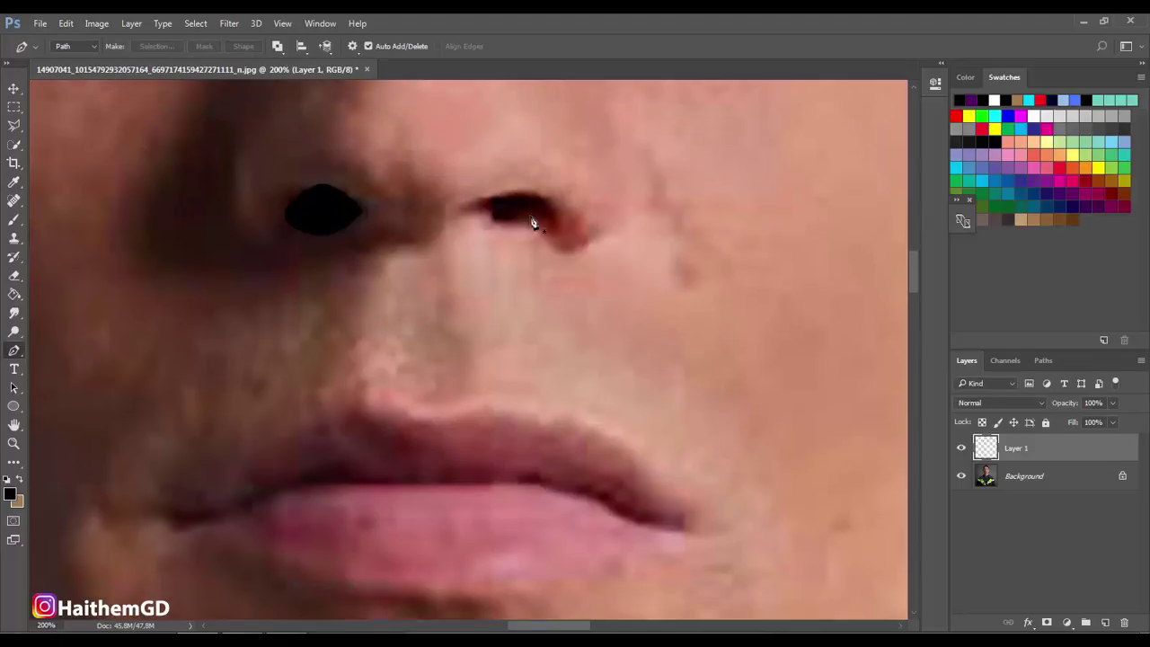
mouse_move(483, 219)
left_mouse_down()
mouse_move(495, 233)
mouse_move(559, 235)
left_mouse_up()
left_click(444, 223)
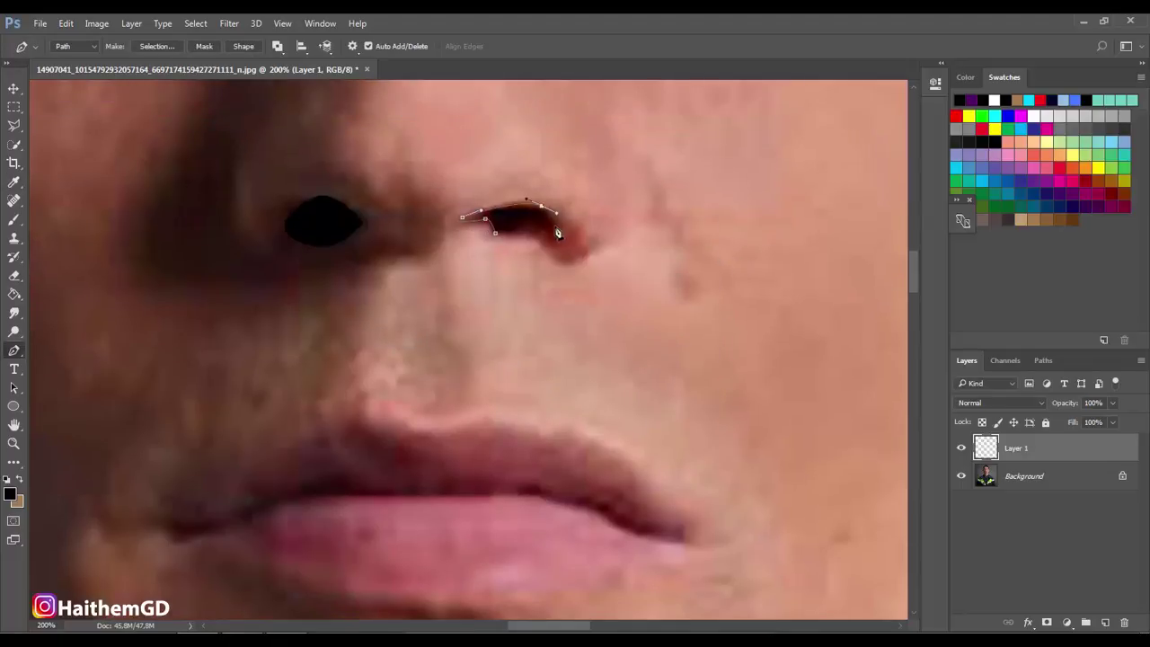
right_click(500, 233)
left_click(543, 354)
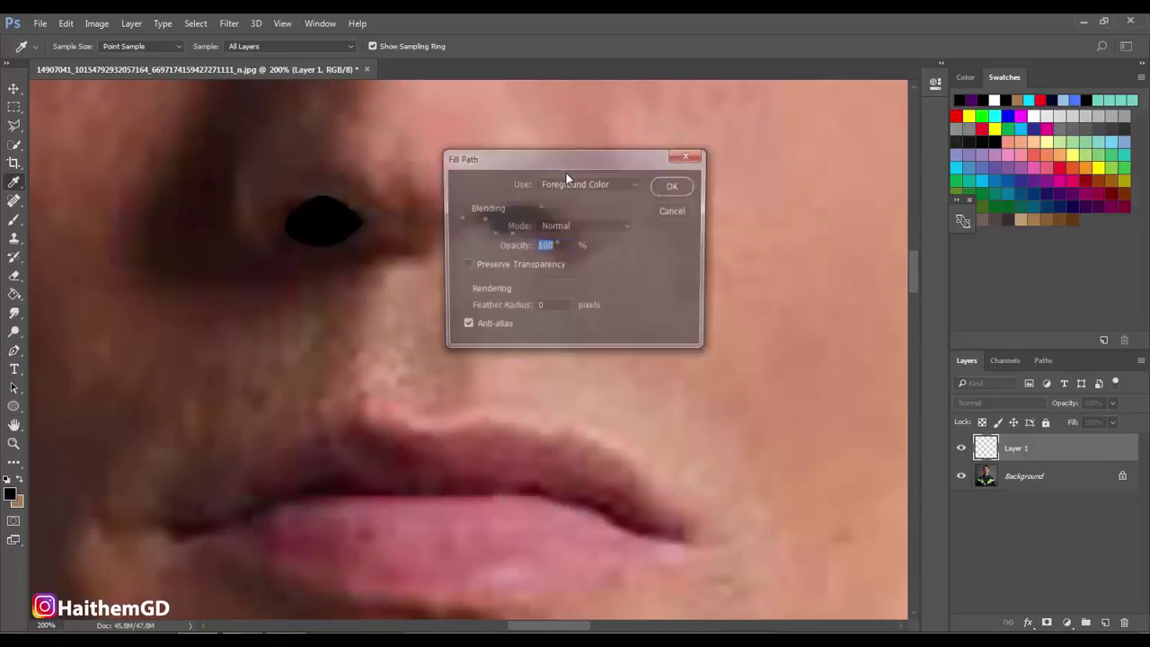
left_click(674, 185)
- Draw a wavy base line beneath the nose joining the nostrils and fill it black
scroll(474, 290, "up", 1)
left_click(363, 279)
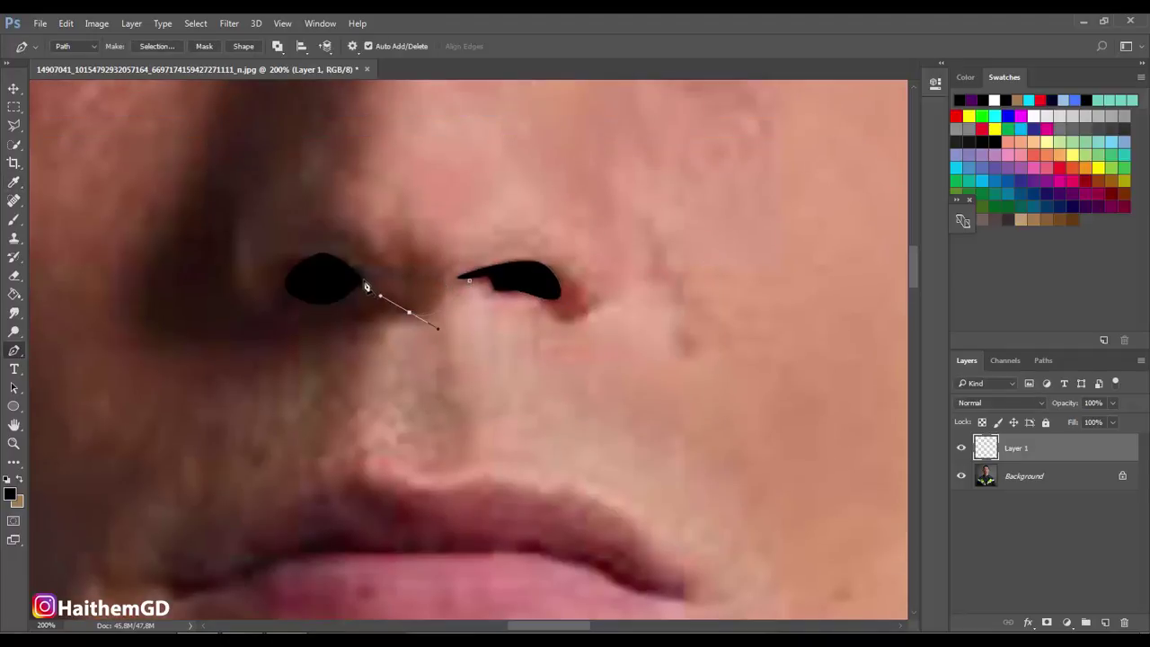
left_click_drag(408, 312, 369, 329)
scroll(383, 272, "up", 1)
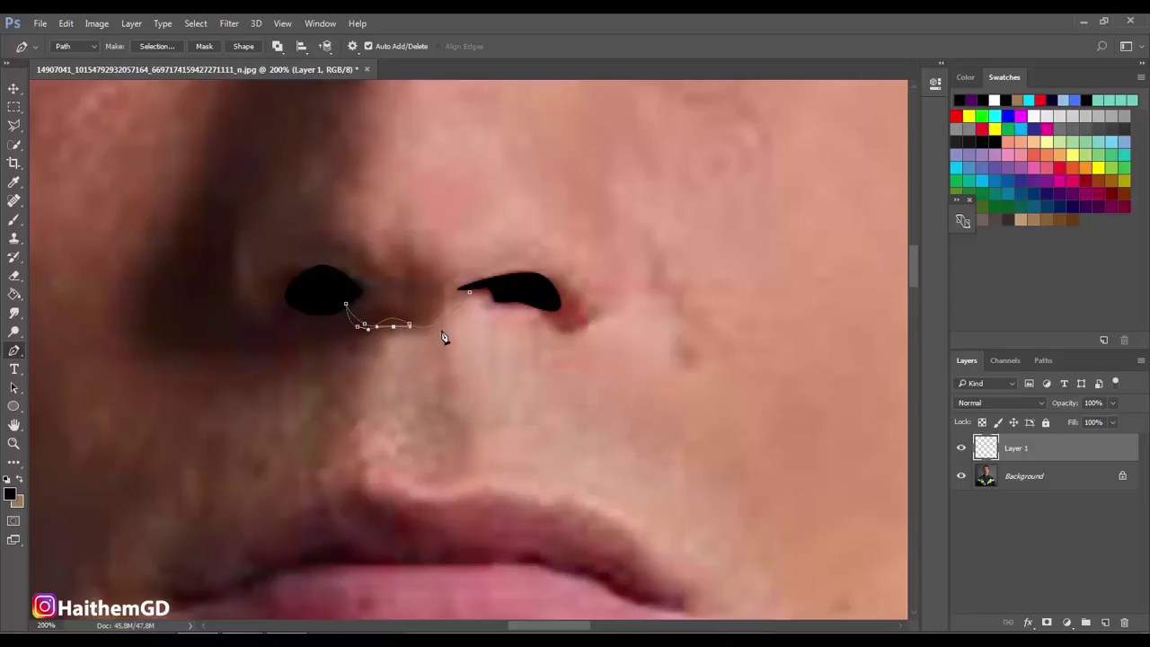
left_click_drag(443, 318, 457, 308)
right_click(470, 309)
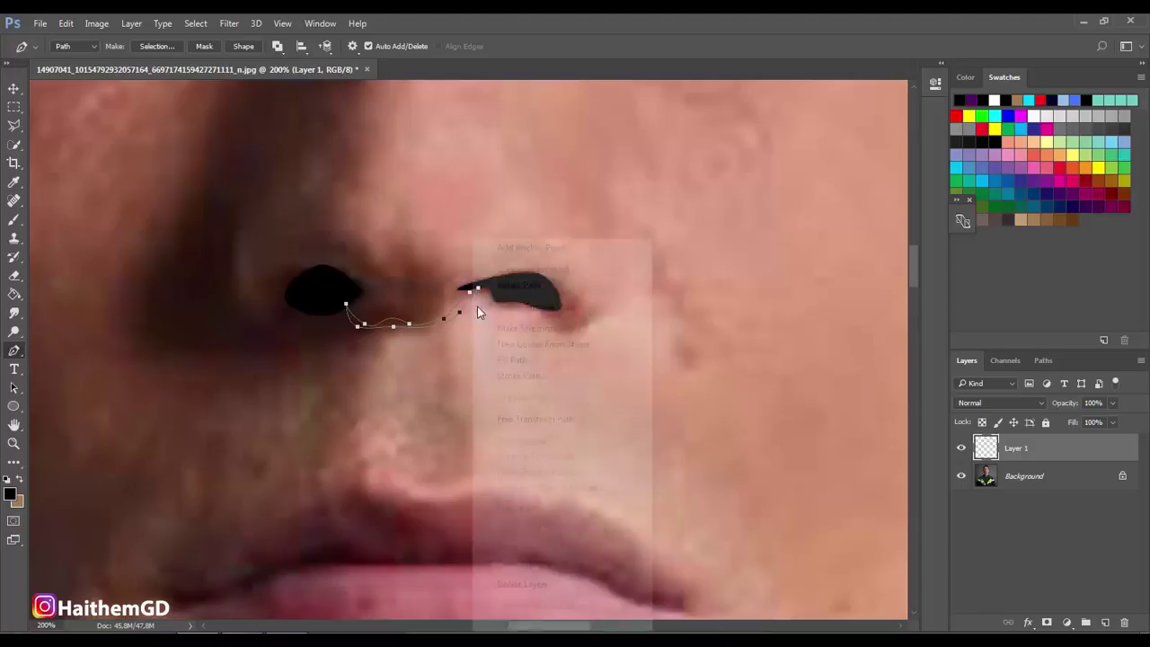
left_click(512, 308)
key("Return")
- Trace a curved black outline down the right nostril's edge
scroll(747, 229, "up", 2)
left_click(550, 385)
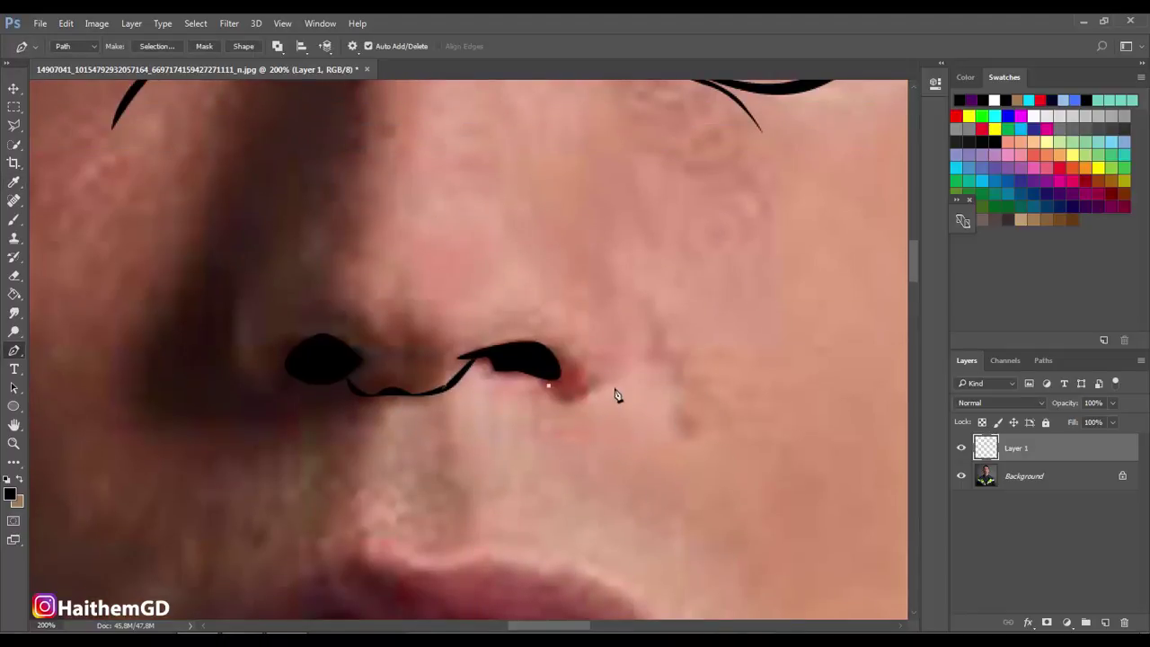
scroll(620, 395, "up", 2)
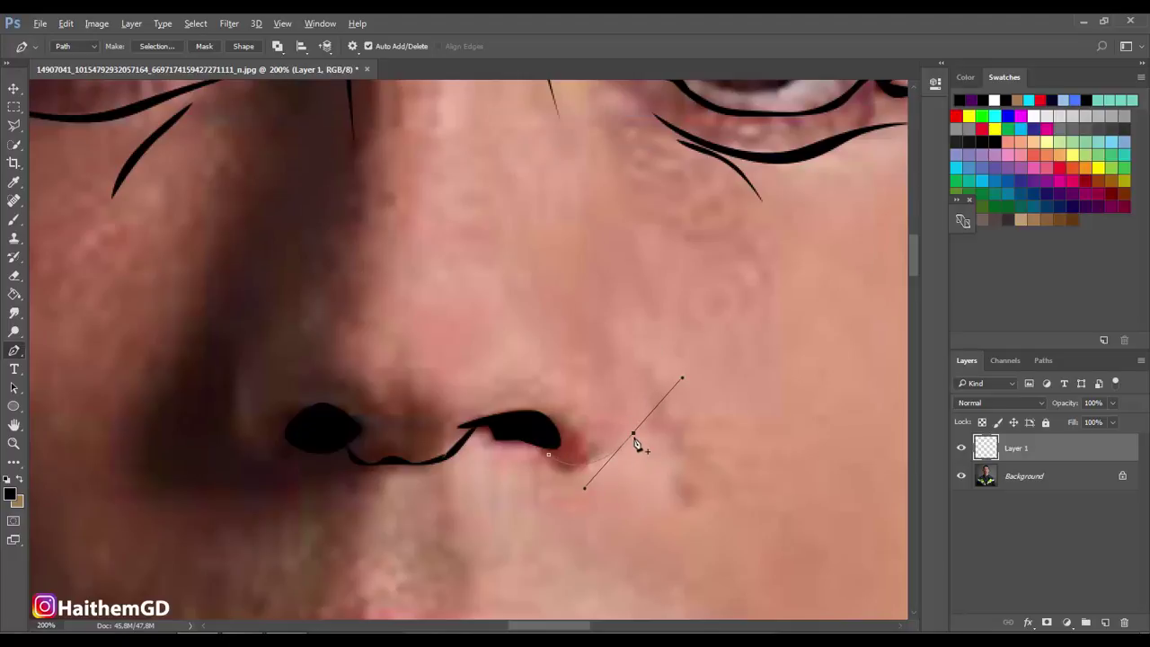
left_click_drag(649, 365, 657, 418)
right_click(557, 453)
left_click(594, 205)
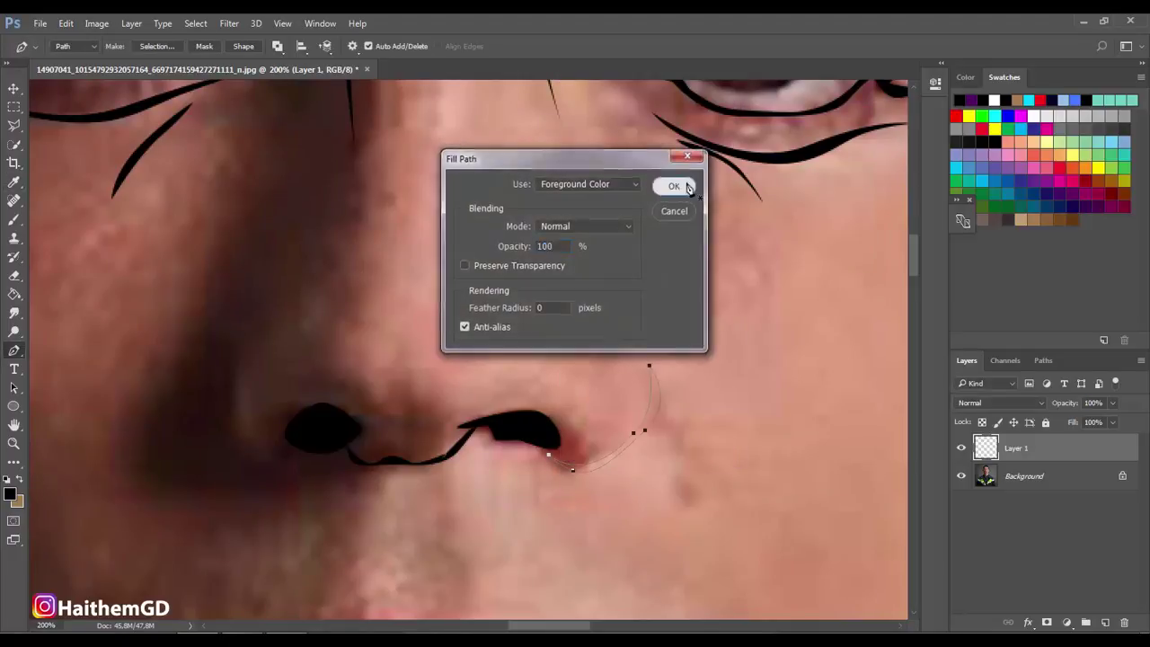
left_click(684, 186)
- Trace a curved outline around the other nostril wing and fill it black
scroll(191, 494, "up", 1)
left_click(330, 497)
left_click_drag(240, 482, 232, 441)
left_click_drag(238, 397, 270, 340)
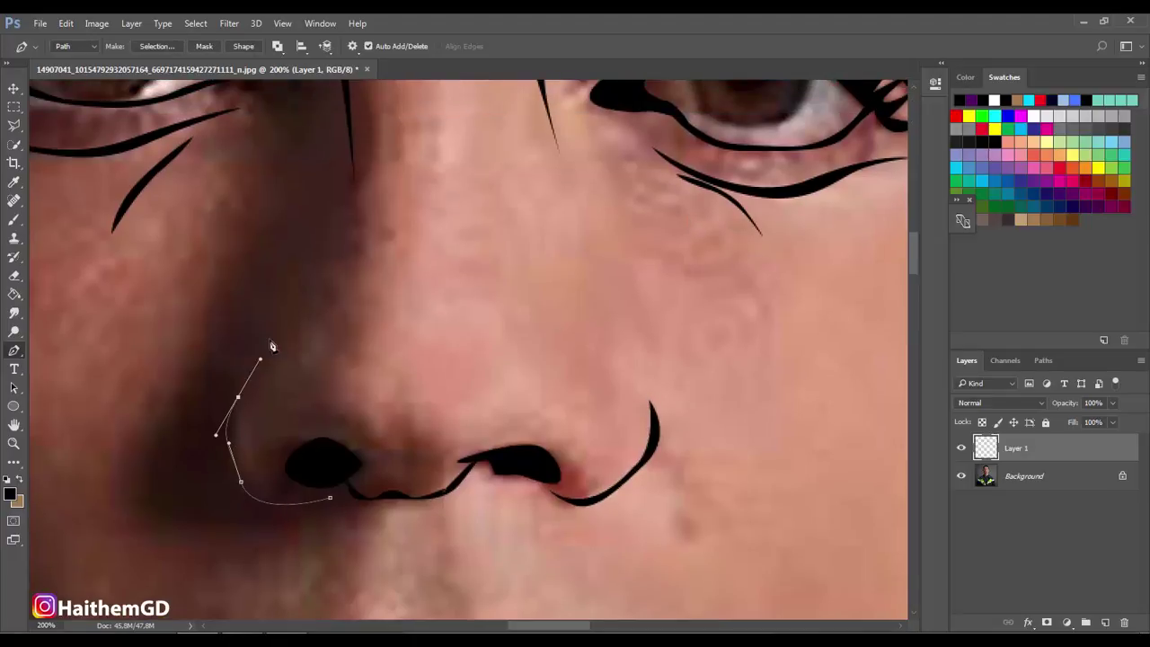
left_click(222, 447)
left_click(265, 511)
left_click(330, 497)
right_click(323, 503)
left_click(363, 248)
left_click(675, 186)
- Select the excess stroke under the nostrils and delete it
scroll(401, 476, "up", 1)
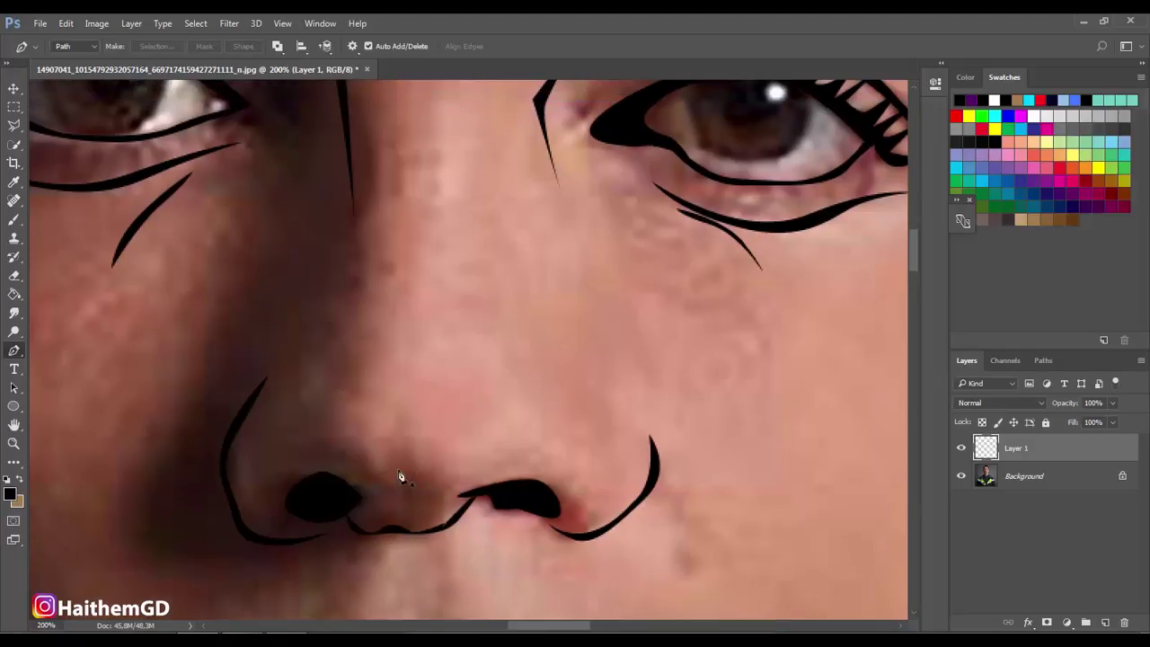
left_click_drag(349, 519, 359, 512)
left_click_drag(426, 494, 454, 477)
left_click(349, 518)
key("ctrl+Return")
key("Delete")
key("ctrl+d")
- Fill a short black line between the nostrils
left_click(403, 451)
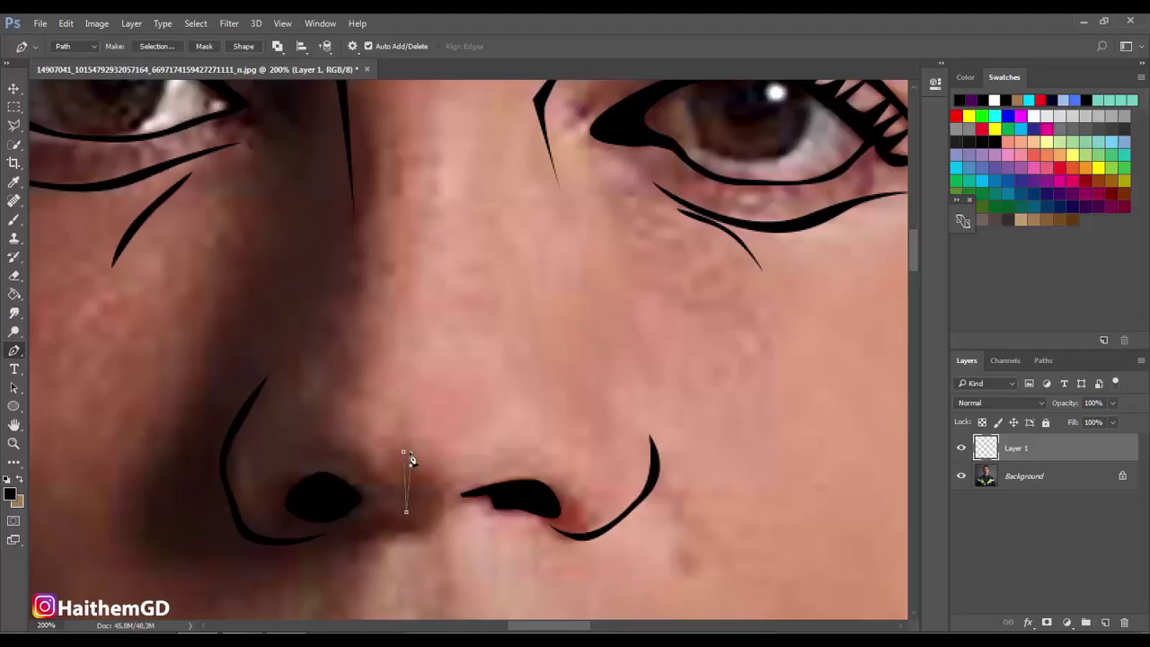
right_click(410, 460)
left_click(441, 192)
left_click(675, 186)
key("p")
- Trace a curved path near the nostril and fill it black
left_click(465, 500)
left_click_drag(401, 519, 362, 504)
left_click(358, 500)
right_click(467, 508)
left_click(517, 235)
left_click(674, 187)
- Draw the angular nose-bridge outline above the tip and fill it black
scroll(378, 284, "up", 2)
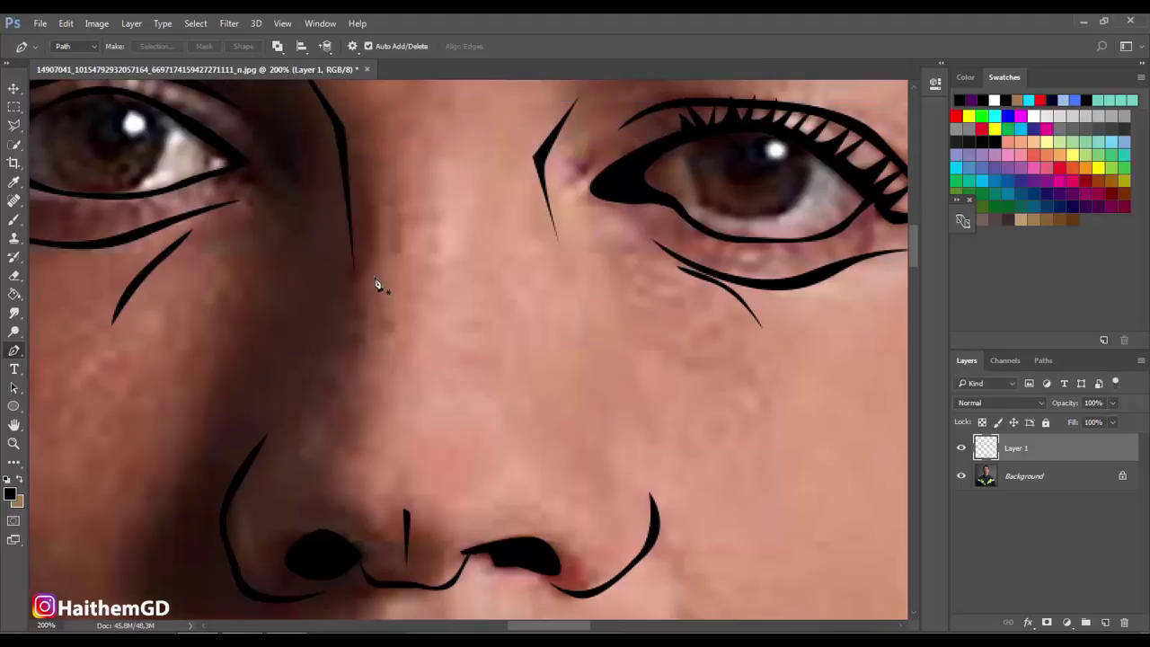
left_click(363, 318)
left_click(343, 449)
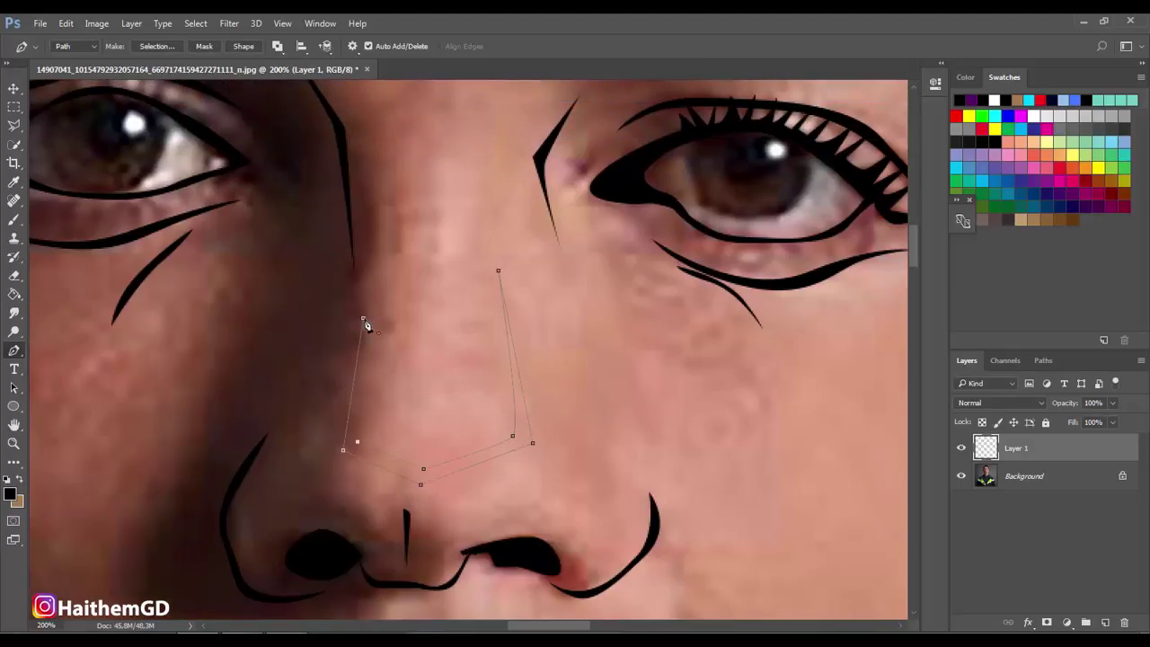
right_click(365, 325)
left_click(418, 156)
left_click(675, 186)
scroll(502, 469, "down", 3)
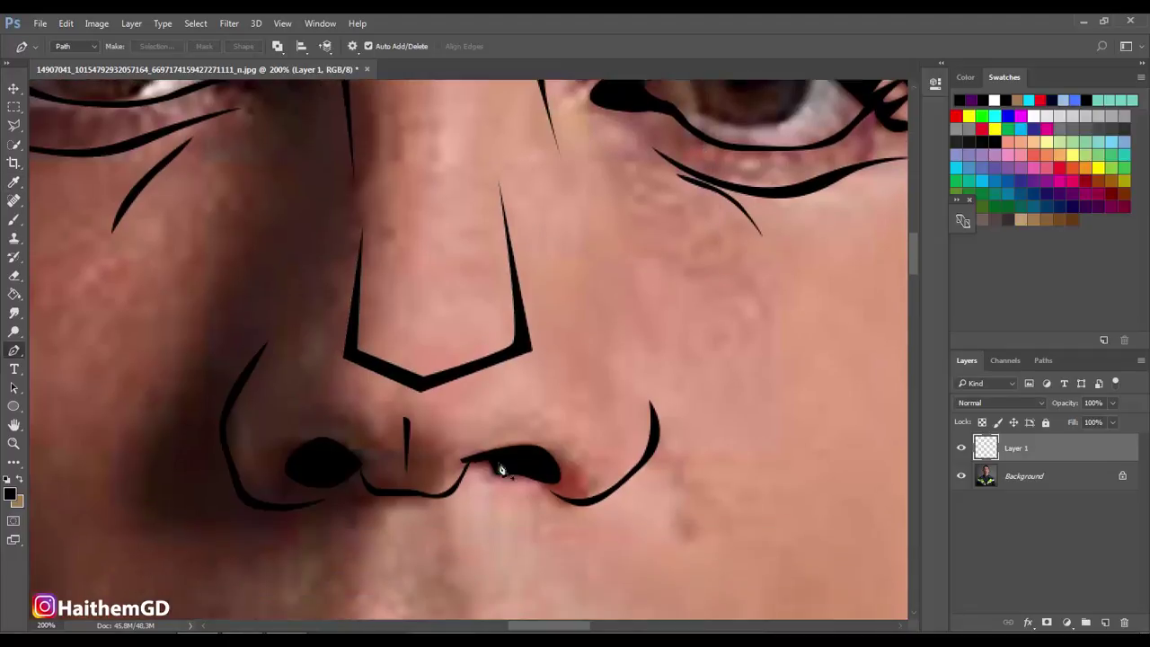
scroll(502, 469, "down", 5)
scroll(475, 488, "down", 5)
scroll(183, 441, "down", 5)
- Draw a curved pen path along the upper lip from corner to corner
scroll(188, 372, "down", 3)
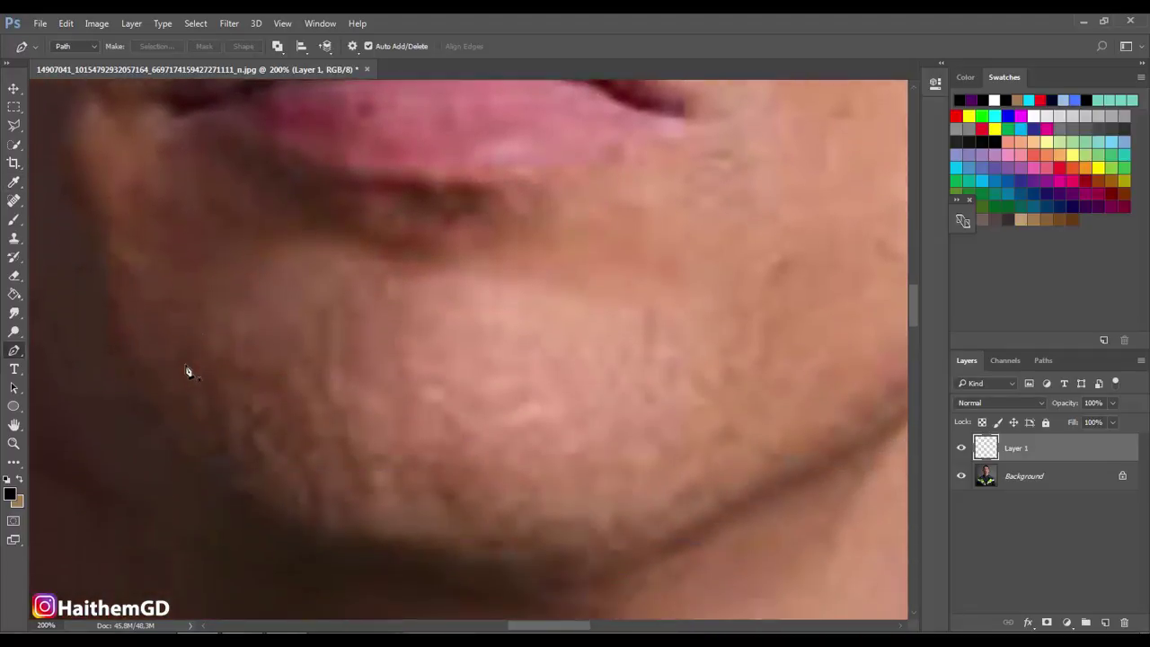
scroll(185, 367, "up", 1)
scroll(246, 390, "up", 3)
scroll(174, 347, "up", 3)
left_click(169, 352)
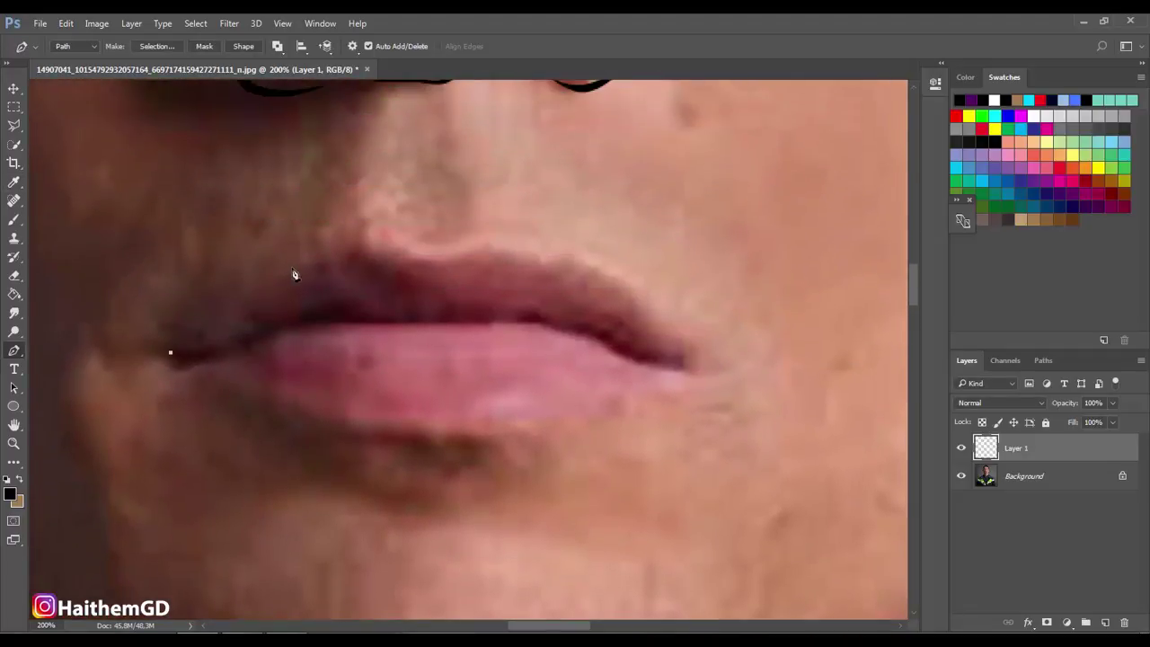
left_click_drag(316, 256, 359, 244)
left_click(407, 245)
left_click_drag(464, 248, 488, 247)
left_click(701, 375)
left_click_drag(590, 257, 509, 232)
- Refine the upper-lip curve and stroke it with a black tapered line
left_click(465, 248)
left_click_drag(410, 248, 386, 226)
left_click_drag(261, 282, 208, 314)
right_click(173, 357)
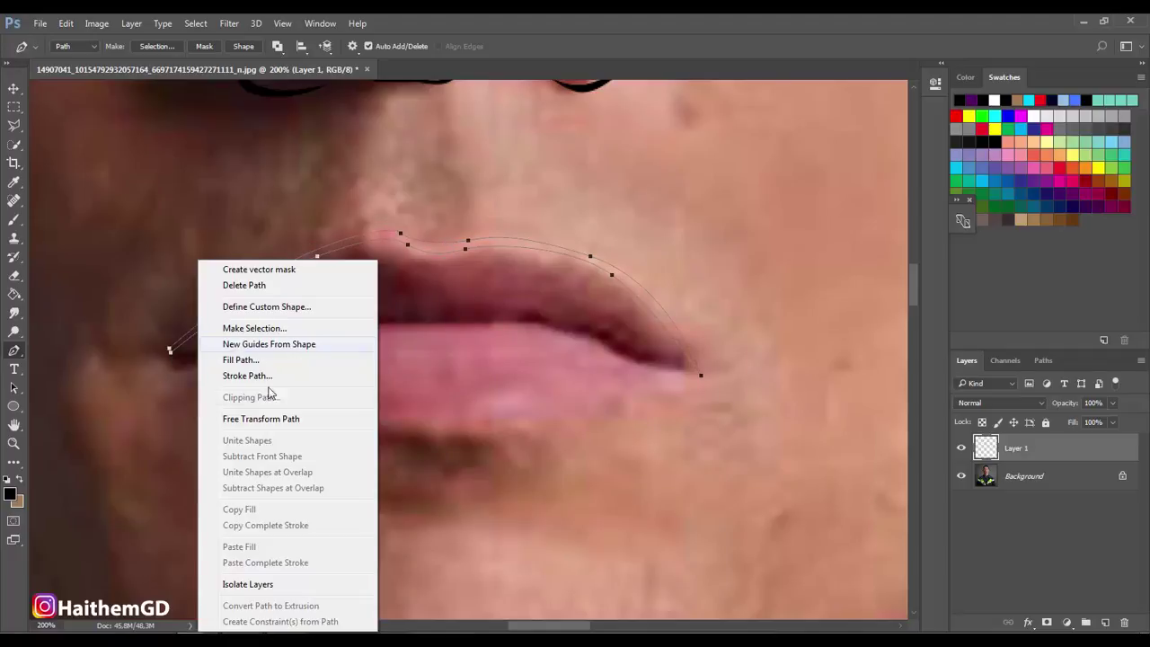
left_click(229, 374)
left_click(673, 185)
- Trace the lower-lip outline as a closed shape and fill it black
left_click(173, 355)
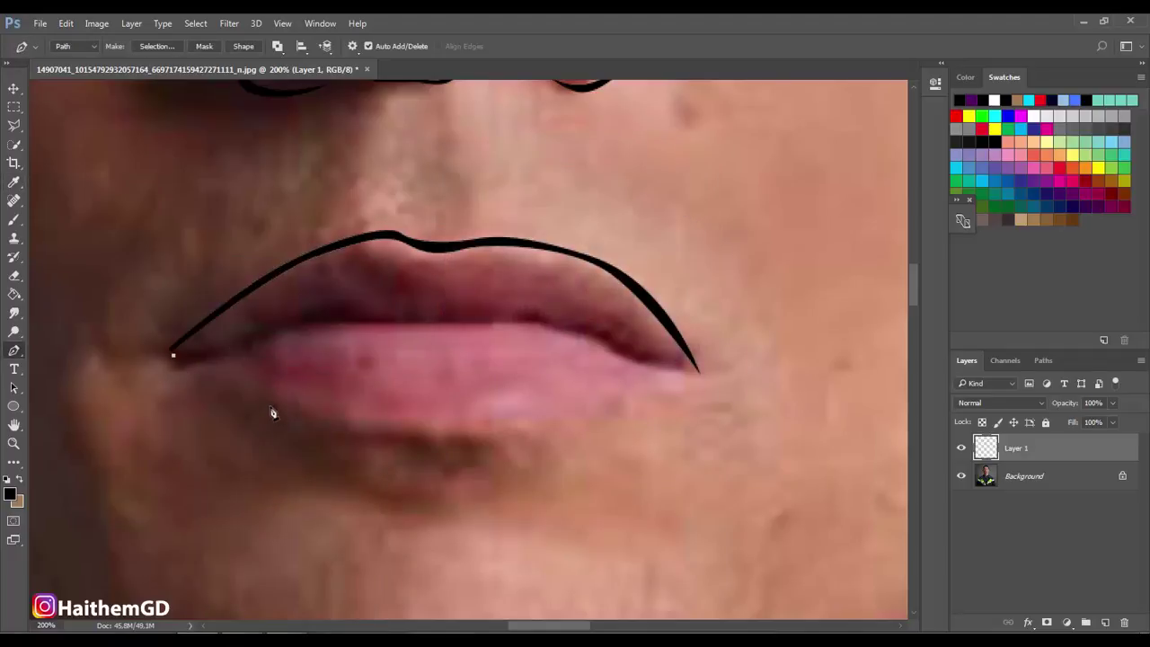
left_click_drag(268, 407, 287, 413)
left_click_drag(420, 434, 467, 423)
left_click_drag(555, 422, 598, 410)
left_click_drag(657, 393, 668, 385)
left_click_drag(543, 434, 418, 454)
left_click(374, 437)
left_click(225, 388)
right_click(209, 403)
left_click(269, 134)
left_click(673, 186)
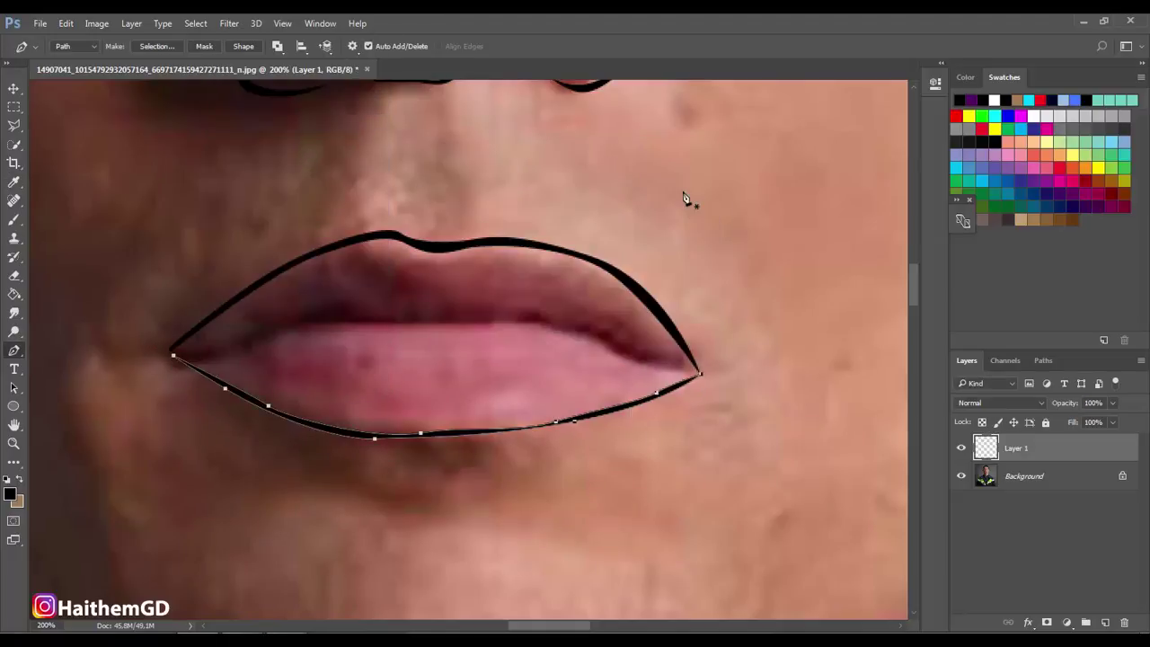
key("Return")
- Trace a thick line where the lips meet and fill it black
mouse_move(177, 355)
left_mouse_down()
mouse_move(618, 365)
mouse_move(341, 339)
left_mouse_up()
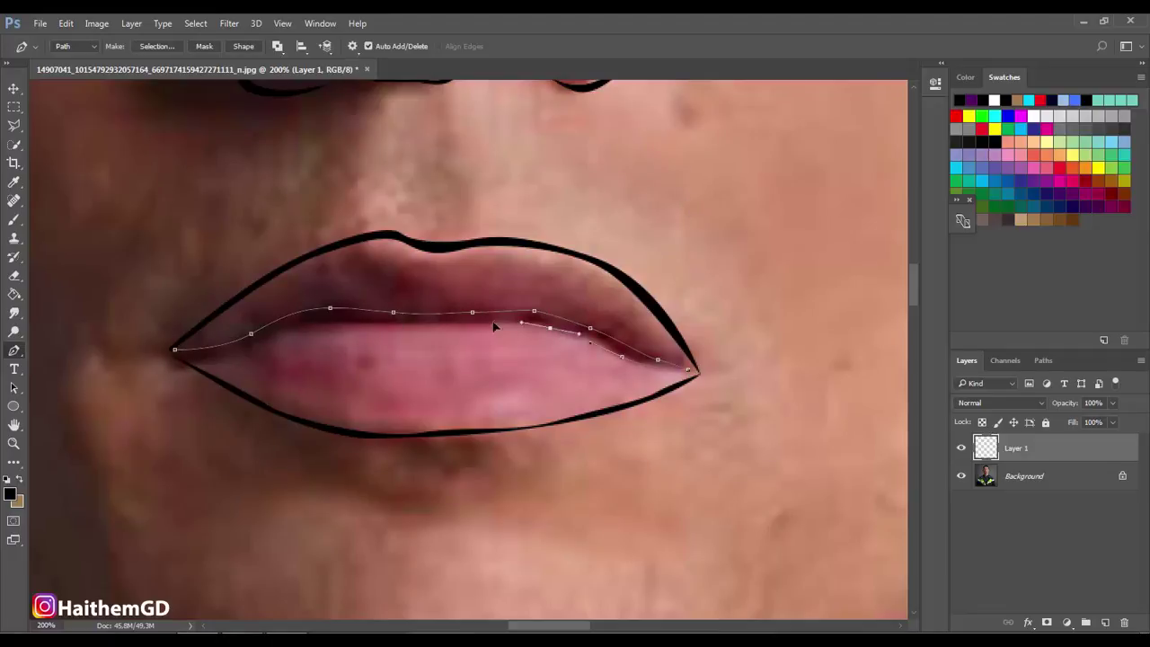
left_click(279, 331)
left_click(209, 357)
left_click(174, 350)
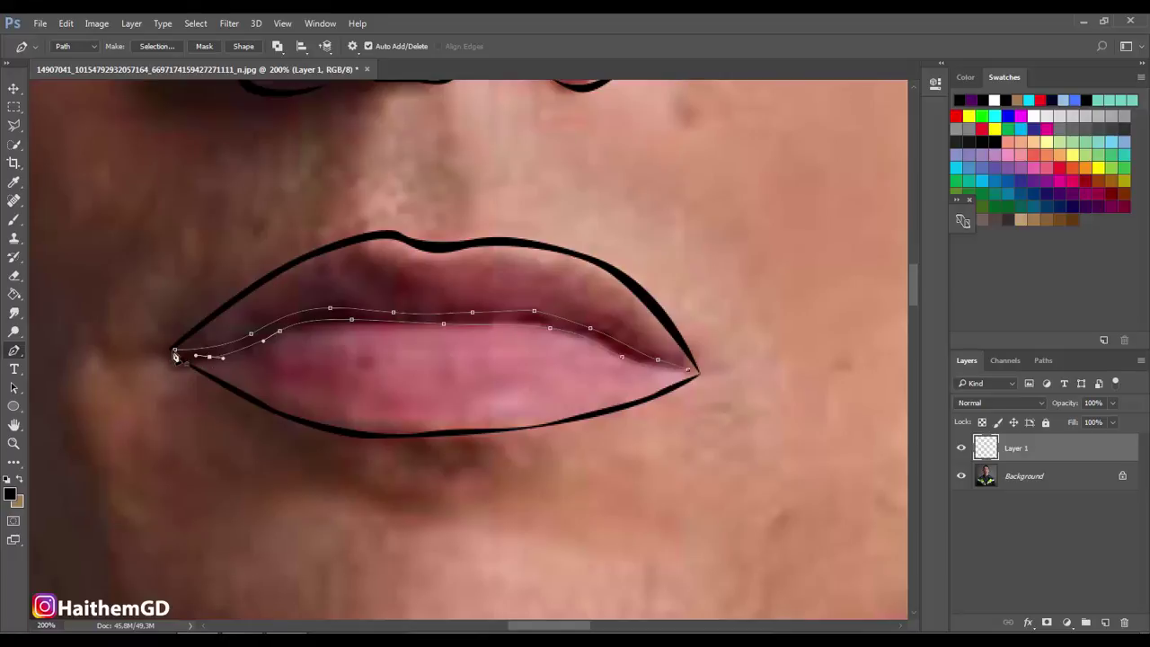
right_click(174, 351)
left_click(215, 422)
left_click(673, 186)
key("Return")
scroll(616, 495, "up", 1)
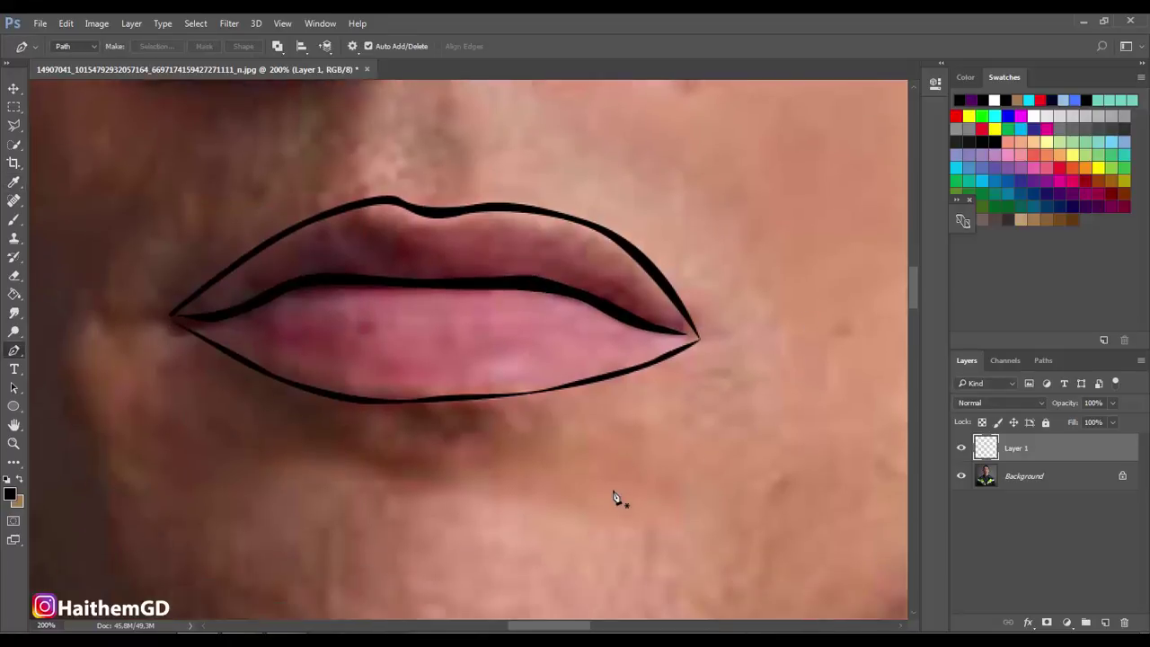
scroll(619, 501, "up", 5)
scroll(377, 460, "up", 5)
scroll(377, 460, "up", 1)
- Draw the groove between nose and upper lip and fill it black
left_click(438, 404)
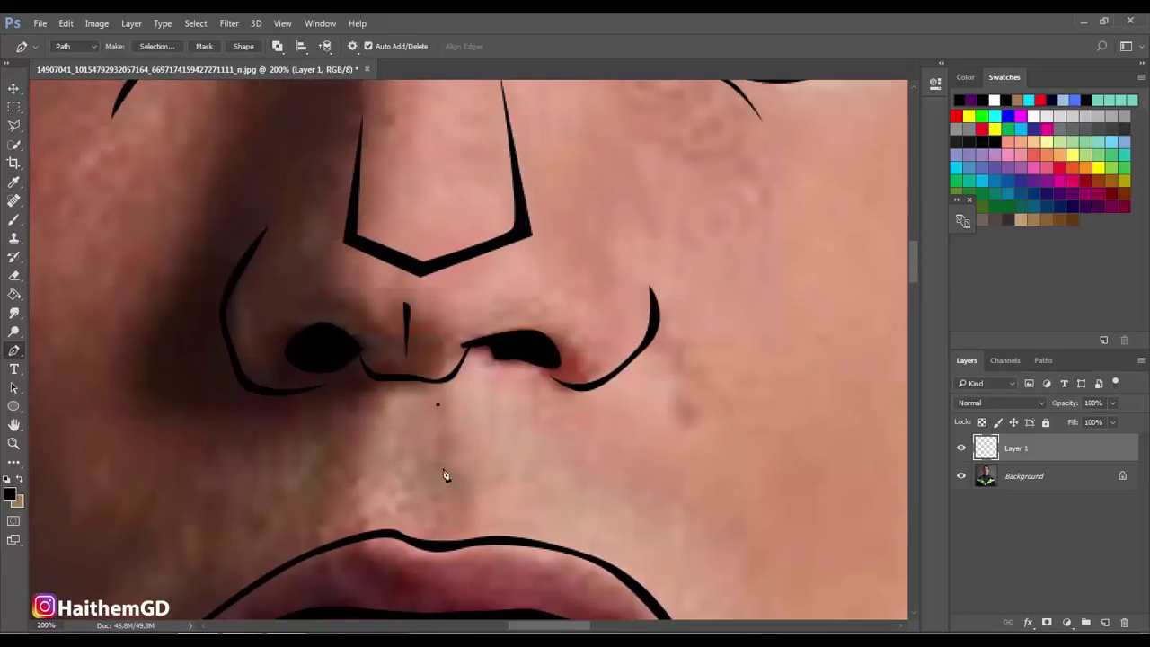
left_click_drag(358, 479, 355, 439)
right_click(449, 462)
left_click(503, 179)
left_click(675, 185)
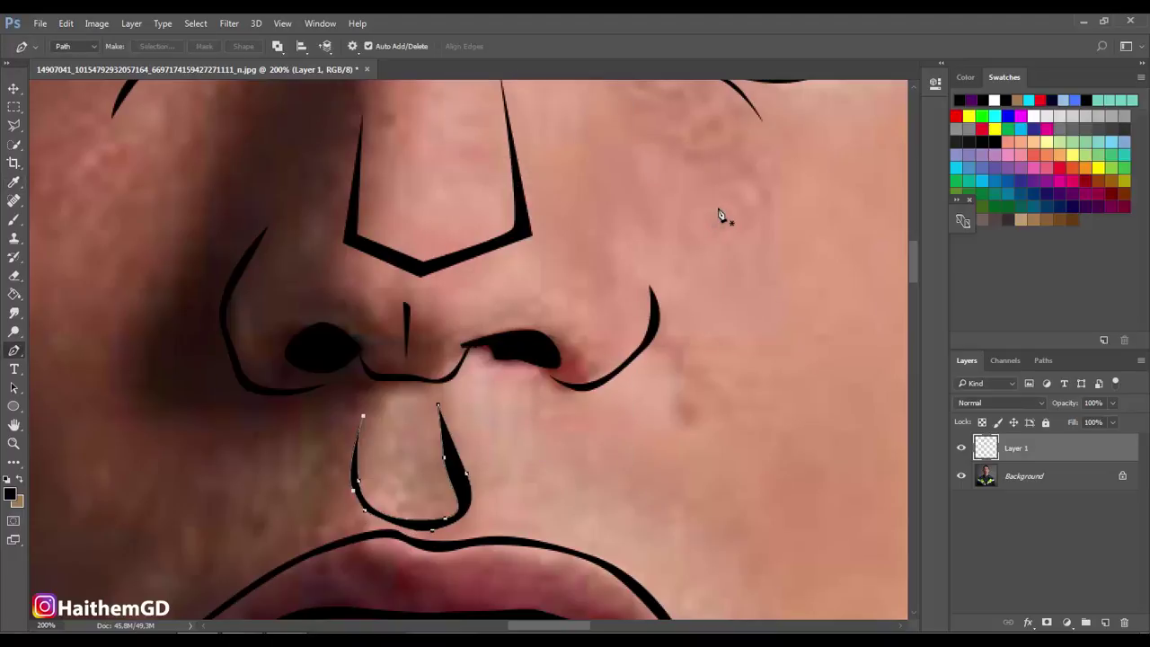
key("Return")
- Zoom in on the lips and fill a black crease line beneath the lower lip
key("z")
left_click(213, 308, "alt")
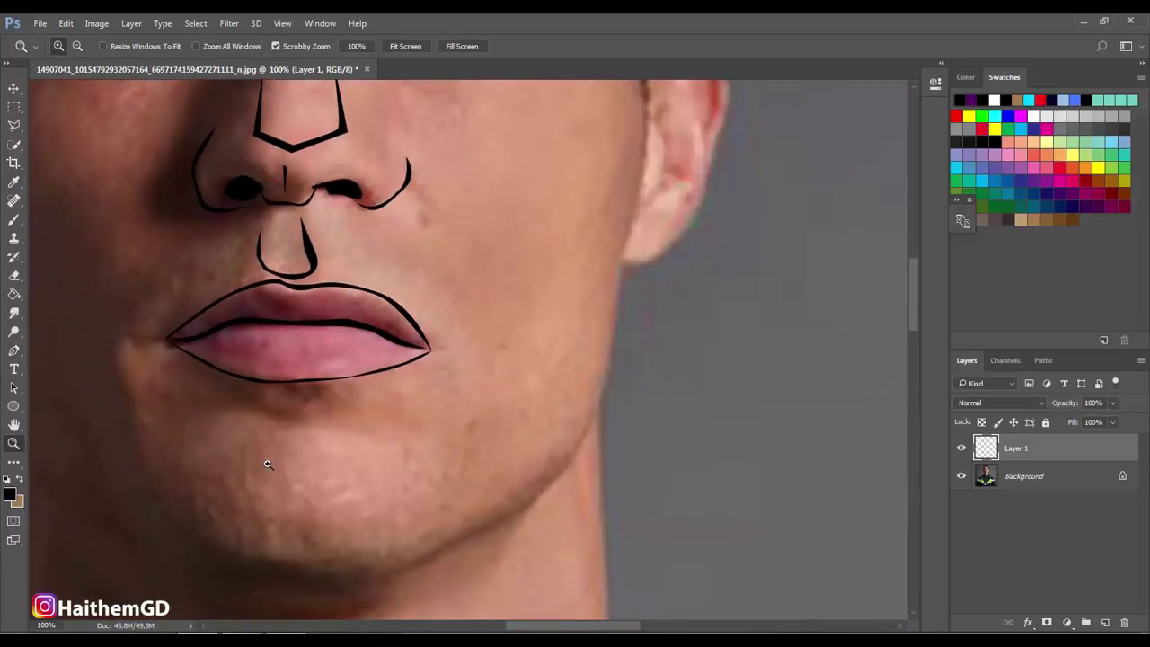
left_click(269, 462)
key("p")
scroll(231, 385, "up", 2)
left_click(267, 338)
mouse_move(297, 339)
left_mouse_down()
mouse_move(391, 364)
mouse_move(276, 344)
left_mouse_up()
right_click(310, 345)
left_click(353, 344)
left_click(673, 185)
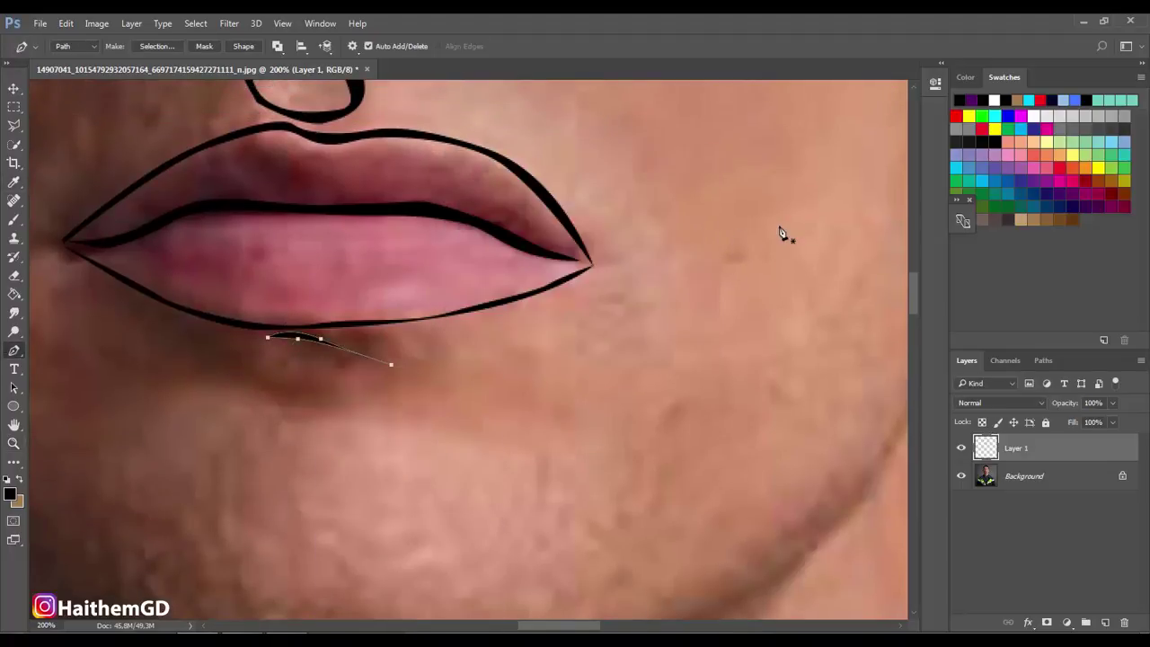
- Trace a curved chin crease path and fill it black
left_click(128, 386)
left_click(222, 372)
left_click_drag(326, 393, 352, 397)
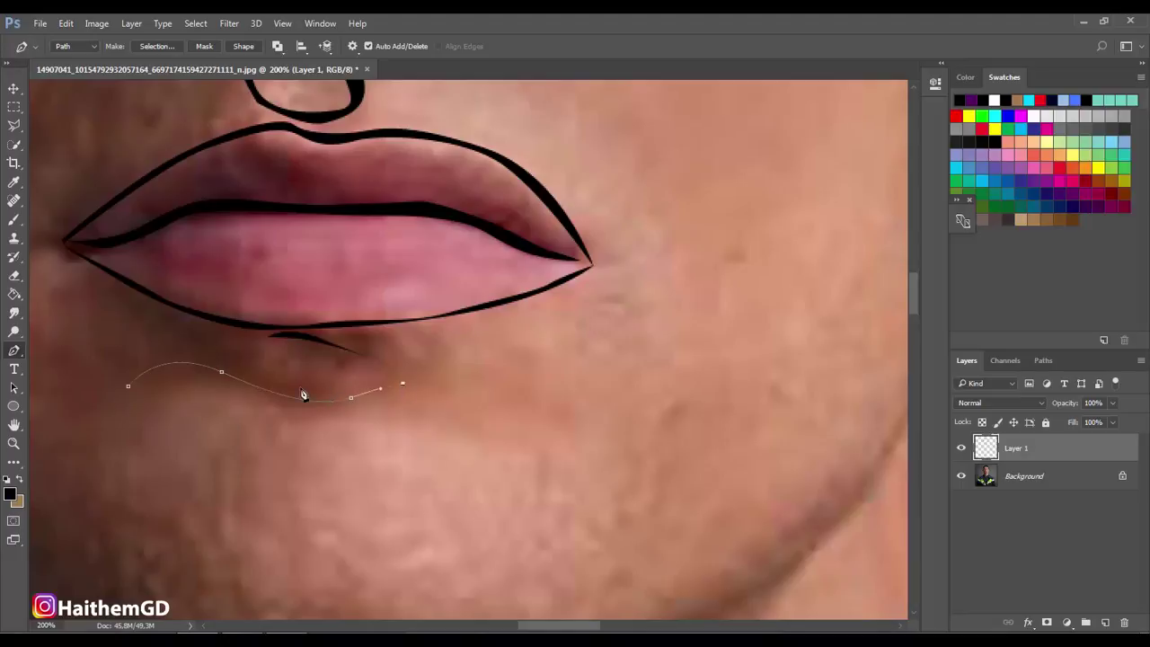
left_click_drag(197, 361, 158, 353)
right_click(131, 388)
left_click(180, 359)
left_click(673, 185)
- Zoom out to the whole face, then zoom in on the ear
key("z")
scroll(359, 269, "up", 2)
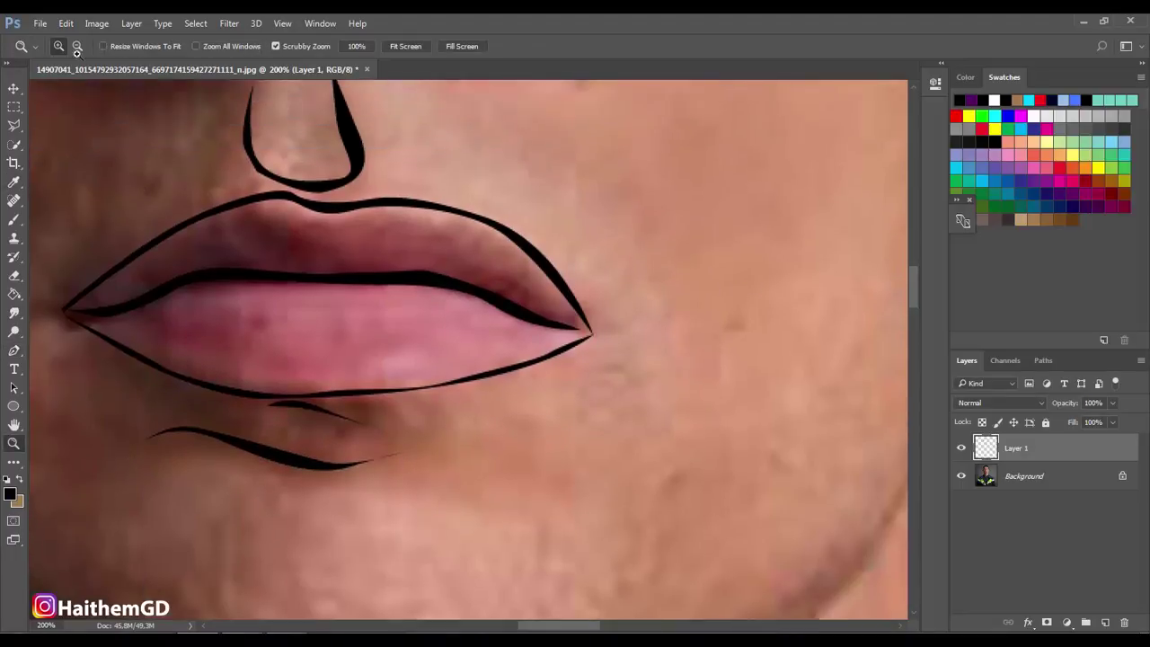
left_click(76, 46)
left_click(249, 211)
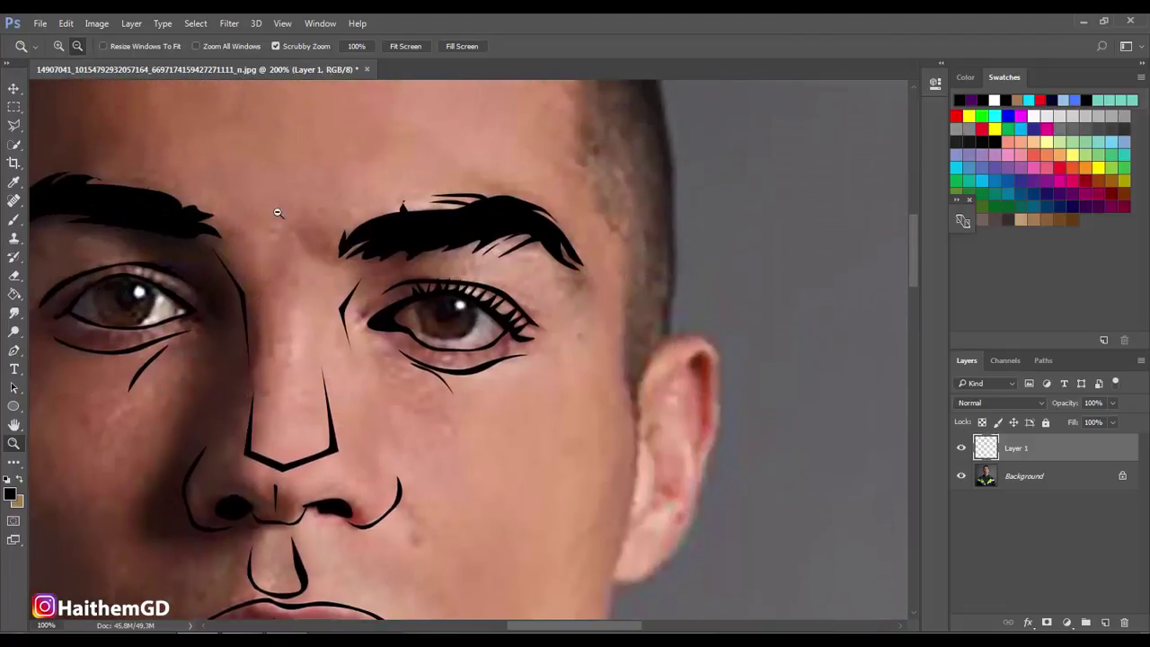
scroll(745, 449, "up", 2)
left_click(744, 449)
scroll(611, 403, "down", 2)
- Pen-trace the outer ear rim and stroke it with a tapered black line
key("p")
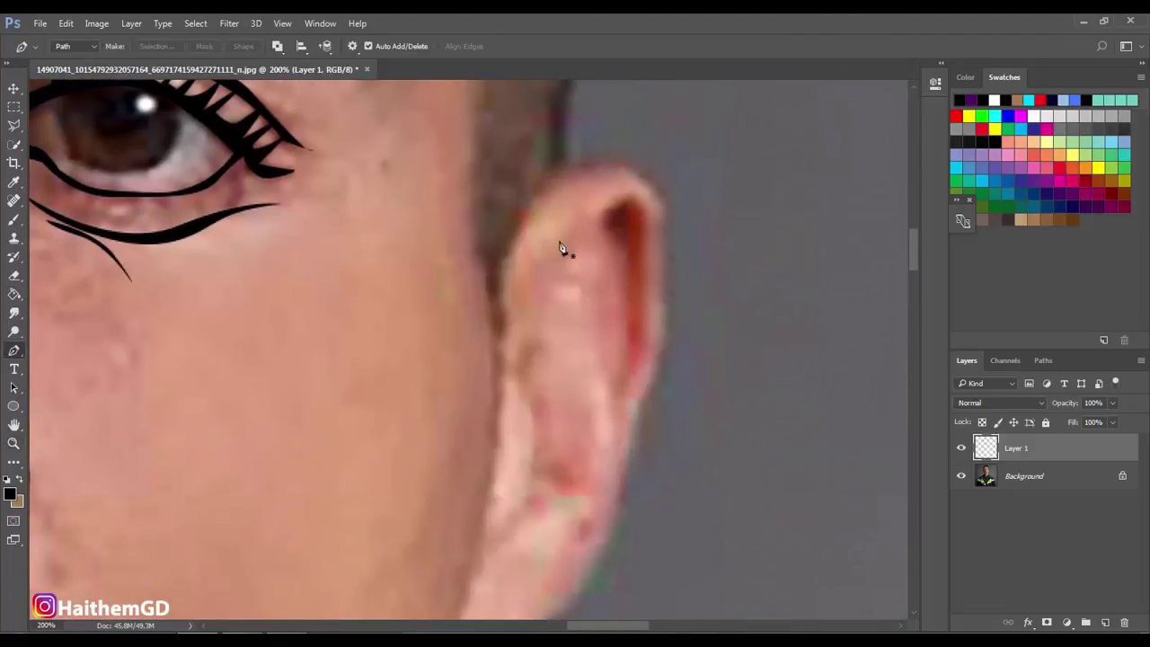
left_click(538, 291)
left_click_drag(646, 340, 635, 387)
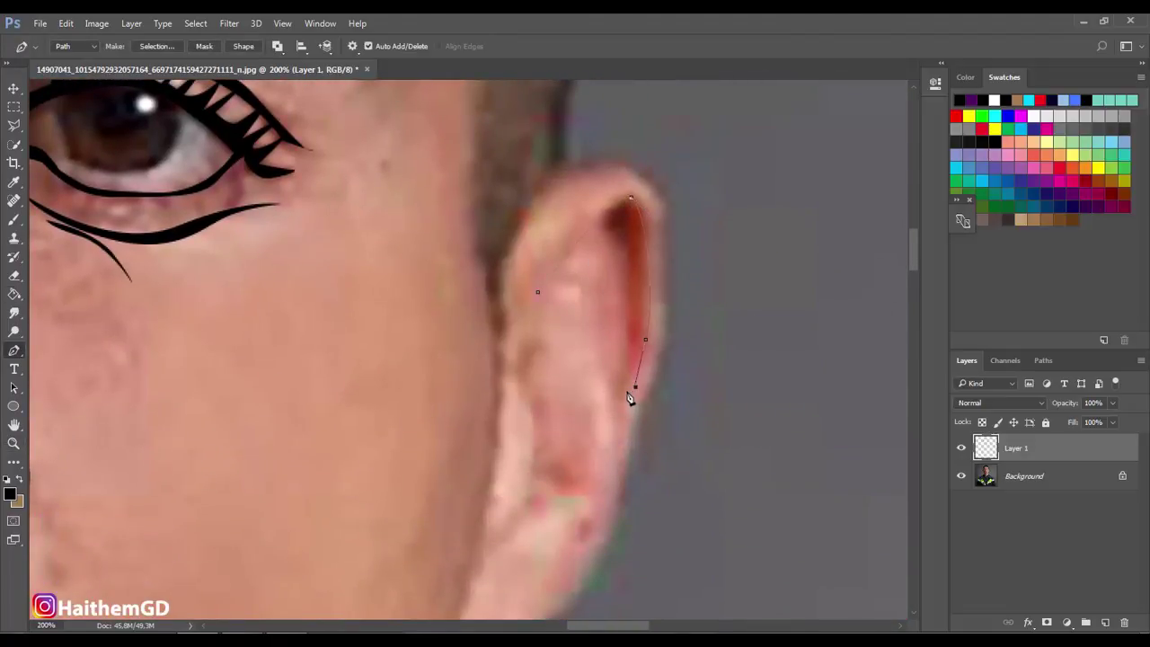
left_click_drag(620, 210, 601, 232)
right_click(604, 296)
left_click(629, 375)
key("Return")
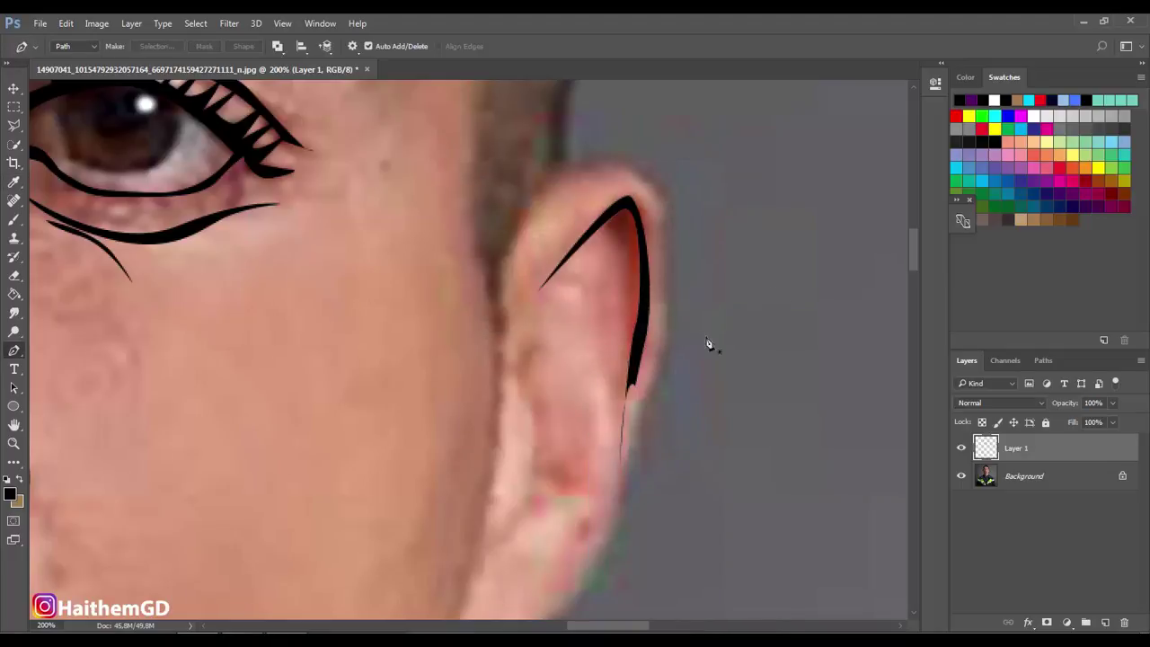
- Outline the inner-ear shape and fill it black
left_click(616, 425)
left_click(490, 541)
left_click(533, 466)
left_click(523, 389)
left_click_drag(528, 340, 538, 345)
left_click(543, 405)
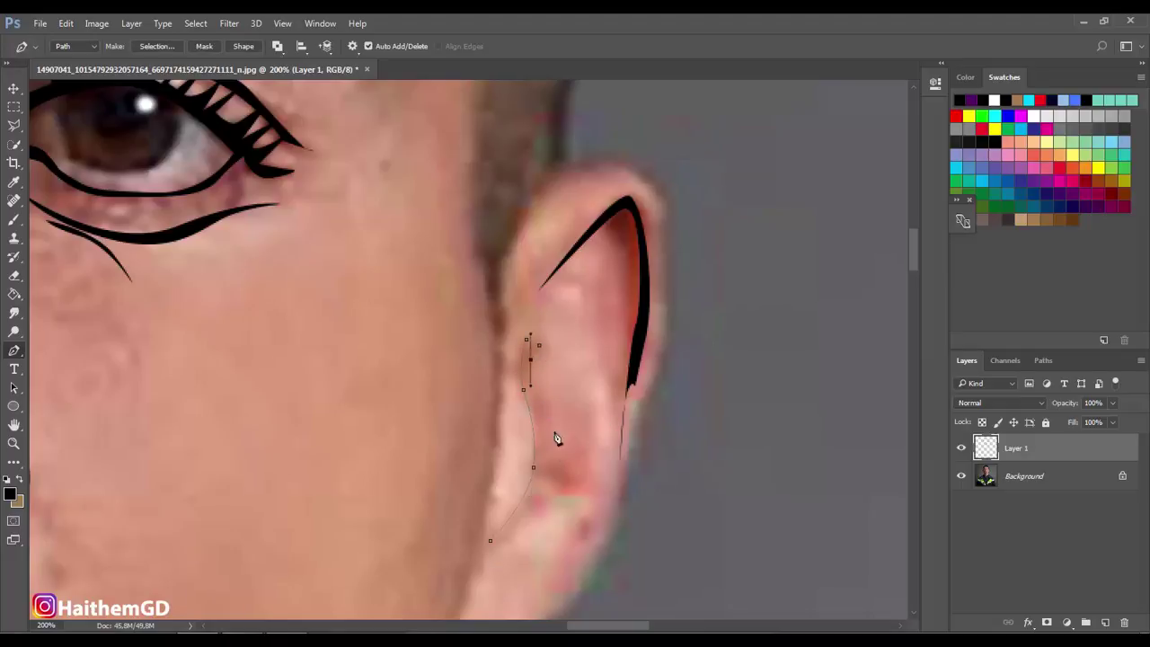
mouse_move(550, 467)
left_mouse_down()
mouse_move(573, 462)
mouse_move(554, 504)
left_mouse_up()
right_click(528, 507)
left_click(566, 213)
left_click(675, 185)
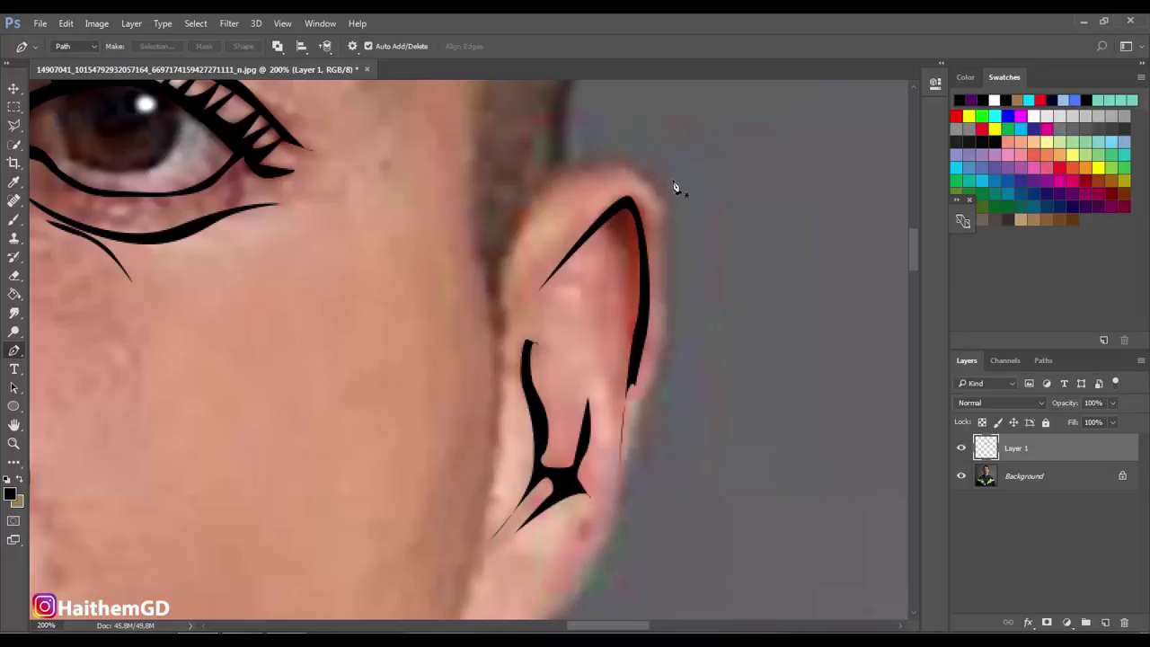
- Add a short black line on the earlobe
scroll(611, 359, "down", 5)
left_click_drag(503, 482, 516, 476)
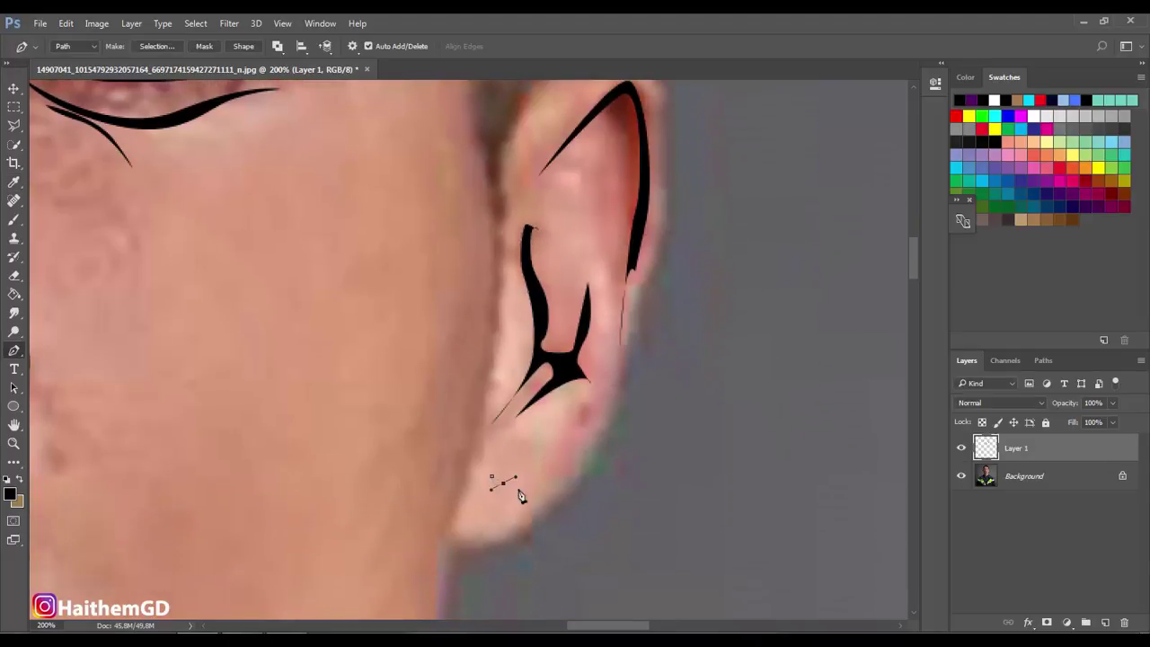
right_click(505, 490)
left_click(585, 219)
left_click(675, 180)
scroll(455, 385, "up", 5)
- Outline the other ear's rim as a closed shape and fill it black
scroll(455, 386, "left", 5)
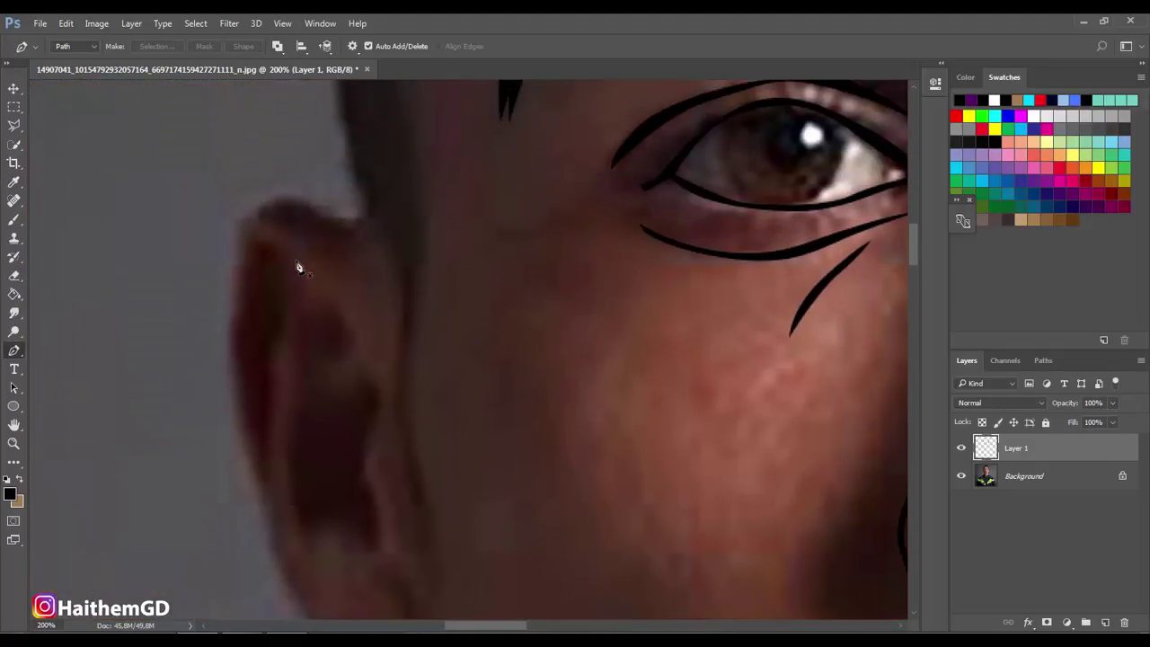
left_click(303, 269)
left_click_drag(256, 239, 242, 275)
left_click(238, 365)
left_click(263, 455)
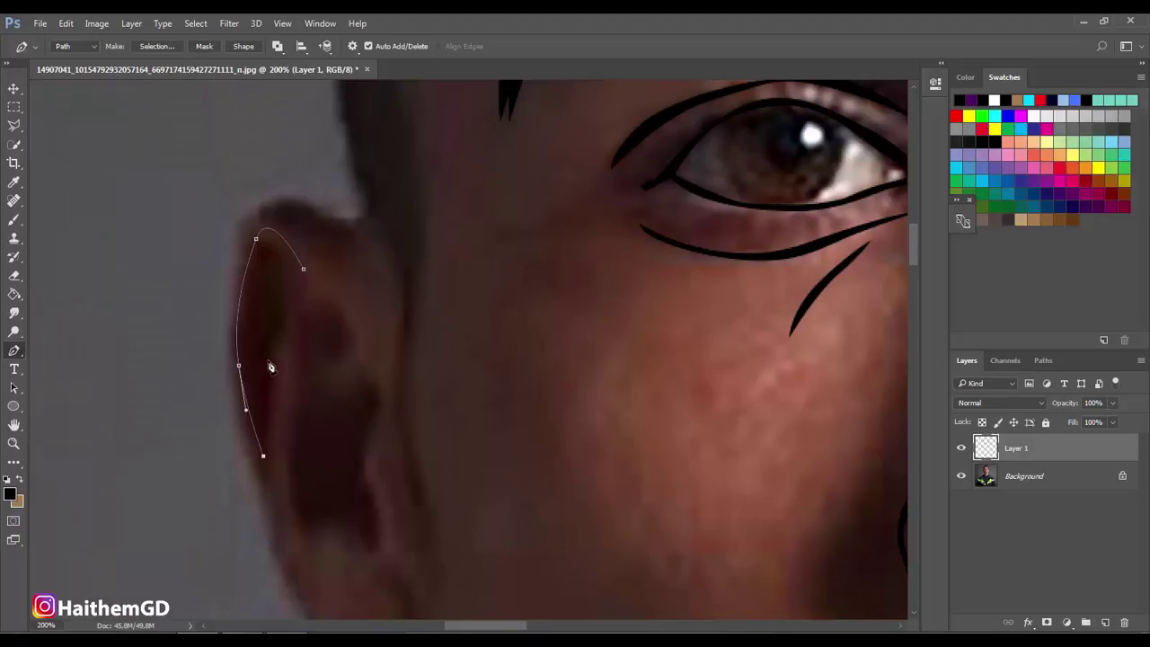
left_click(269, 361)
left_click(290, 311)
left_click(303, 268)
right_click(292, 261)
left_click(329, 364)
left_click(676, 186)
- Trace the inner ear fold down around the lower ear
left_click(355, 338)
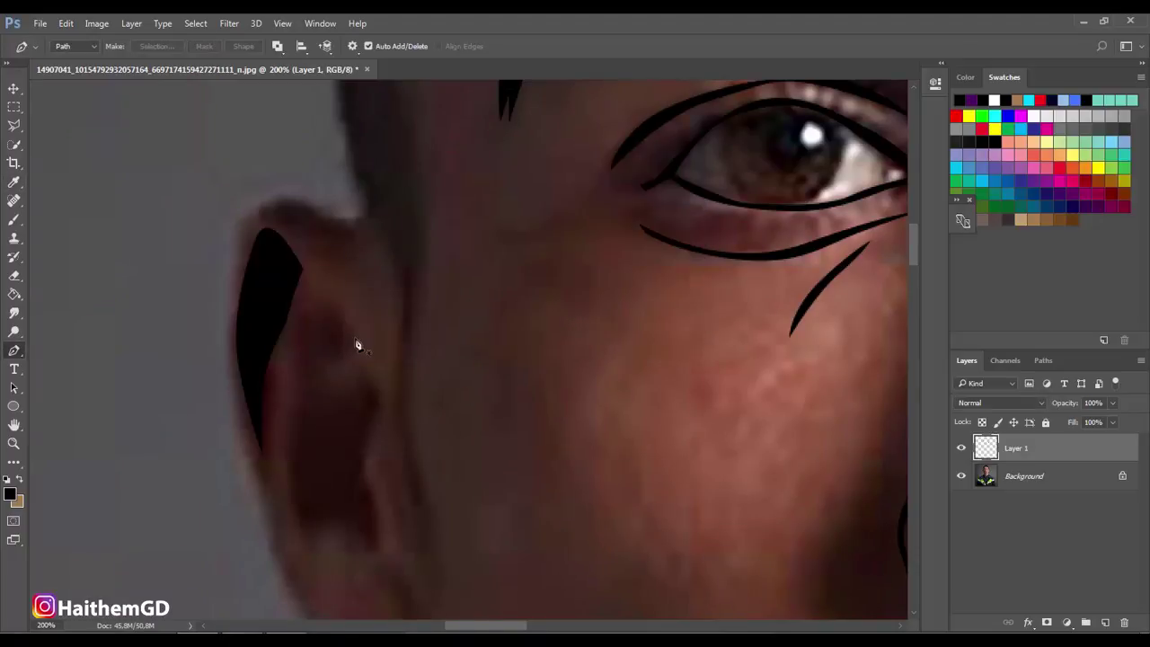
left_click(317, 301)
left_click(306, 321)
left_click(297, 391)
left_click(296, 501)
left_click(306, 554)
left_click_drag(339, 518, 375, 547)
left_click(351, 547)
- Complete the inner fold outline back up the ear and fill it black
left_click(370, 490)
left_click(361, 441)
left_click(376, 410)
left_click(365, 366)
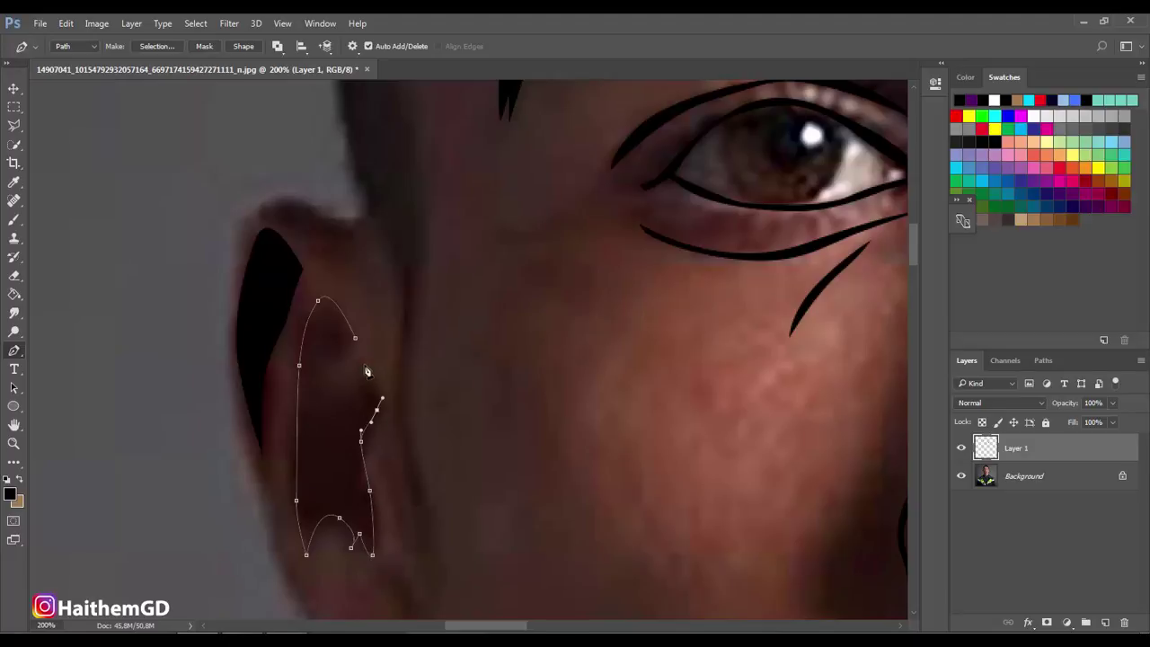
left_click_drag(351, 422, 347, 401)
right_click(347, 360)
left_click(378, 359)
left_click(677, 186)
- Outline a curved earlobe mark and fill it black
scroll(434, 336, "down", 2)
scroll(434, 336, "down", 4)
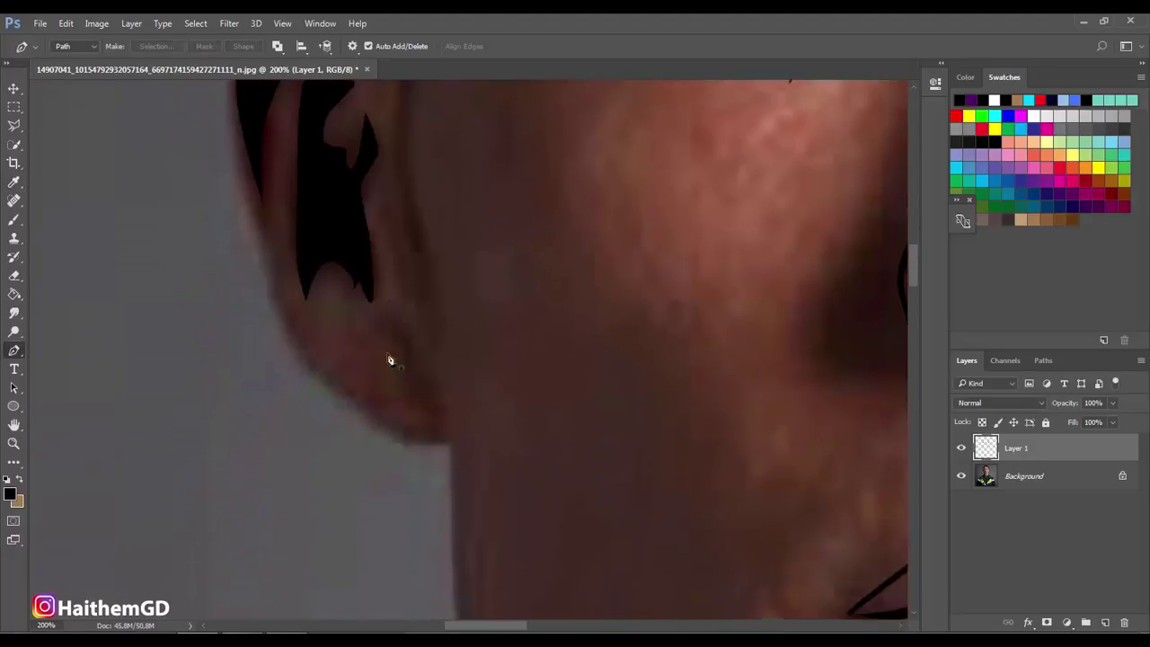
left_click(400, 306)
left_click_drag(408, 347, 420, 355)
left_click(388, 377)
left_click(400, 307)
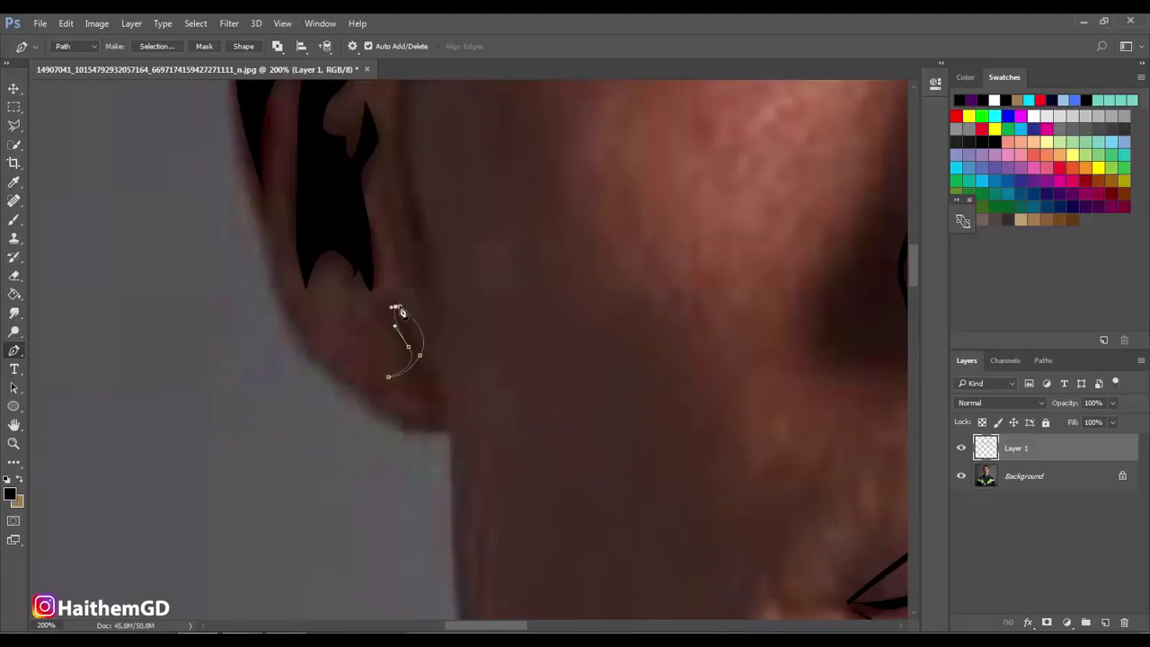
right_click(398, 308)
left_click(444, 362)
left_click(677, 187)
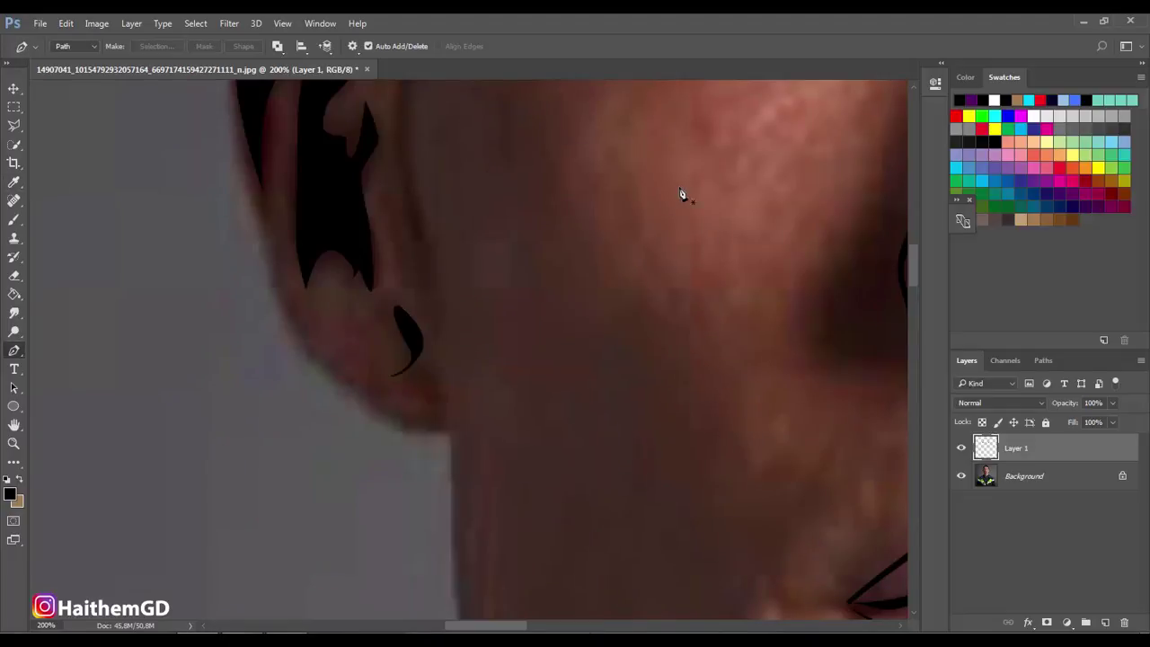
- Add a second curved black shape on the earlobe
left_click(364, 333)
left_click_drag(357, 313, 383, 306)
left_click(372, 376)
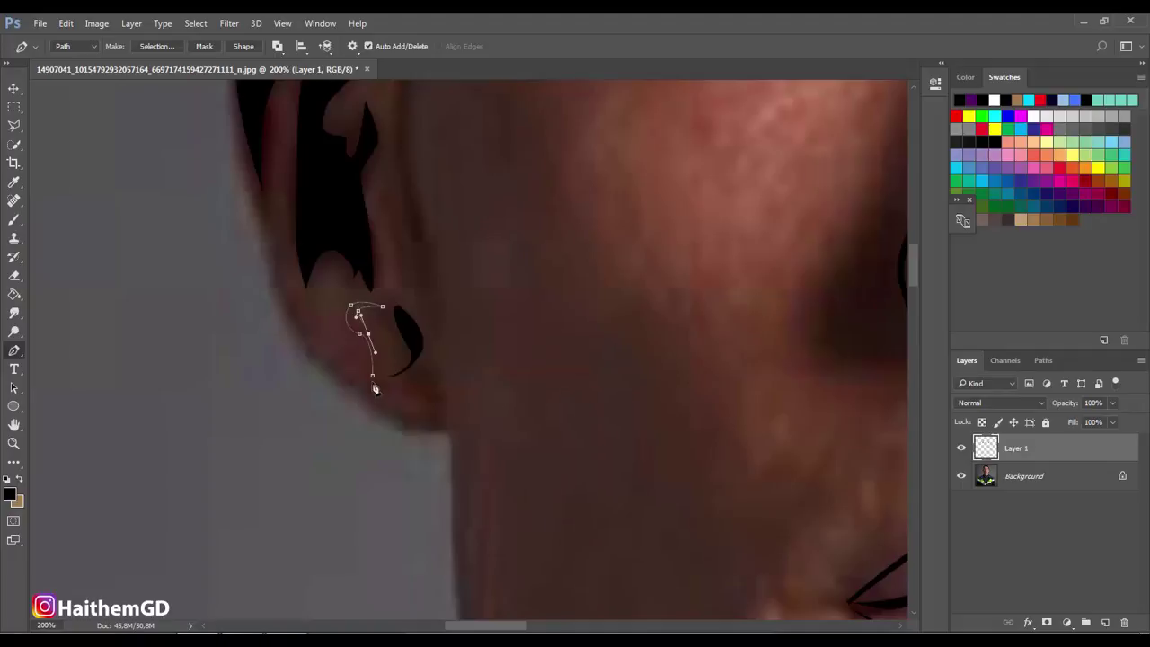
left_click(358, 313)
right_click(359, 311)
left_click(414, 361)
left_click(674, 186)
scroll(336, 351, "up", 3)
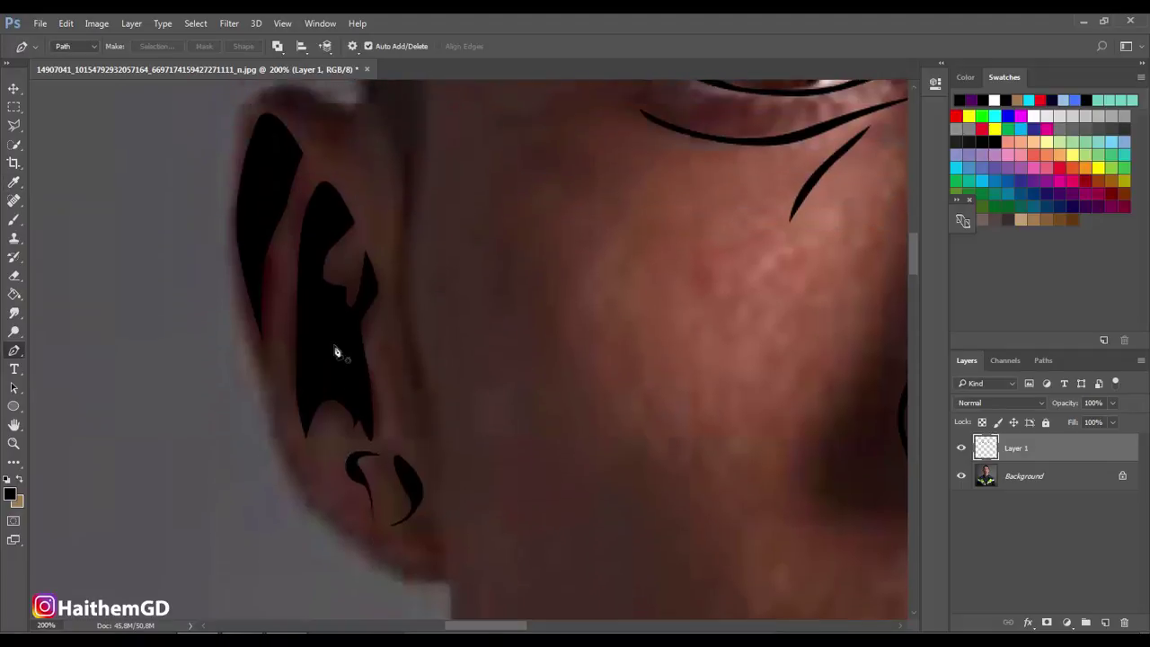
scroll(336, 351, "up", 1)
- At 100% zoom, start a pen path with anchors up the side of the head
key("z")
left_click(552, 281, "alt")
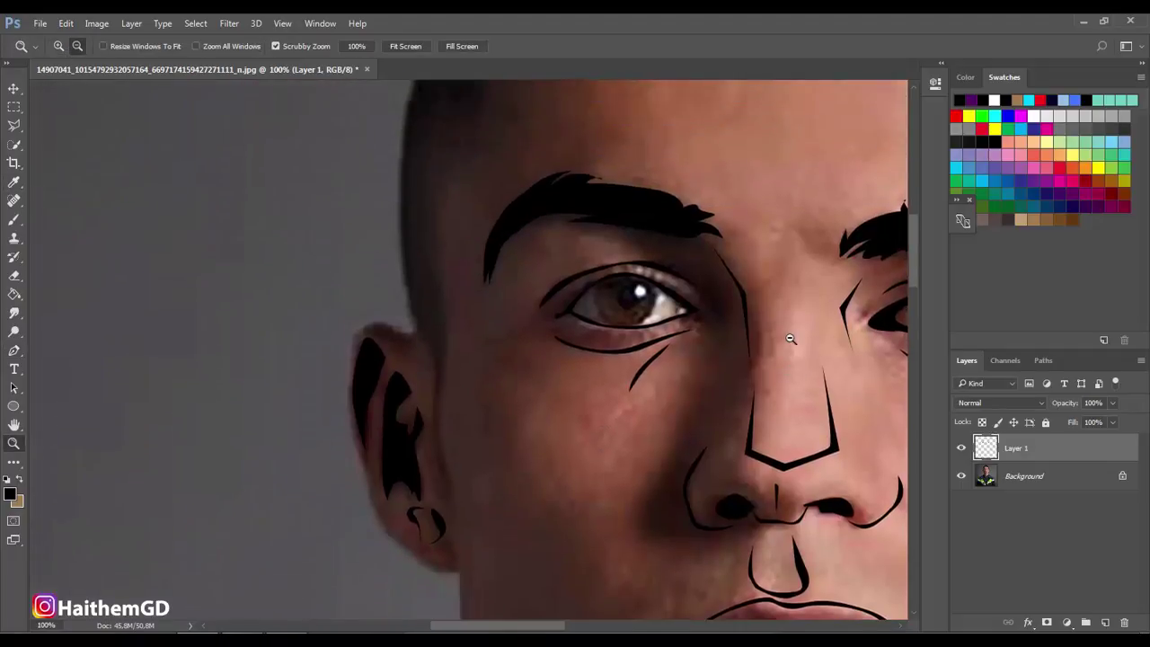
left_click(789, 338, "alt")
left_click(290, 264)
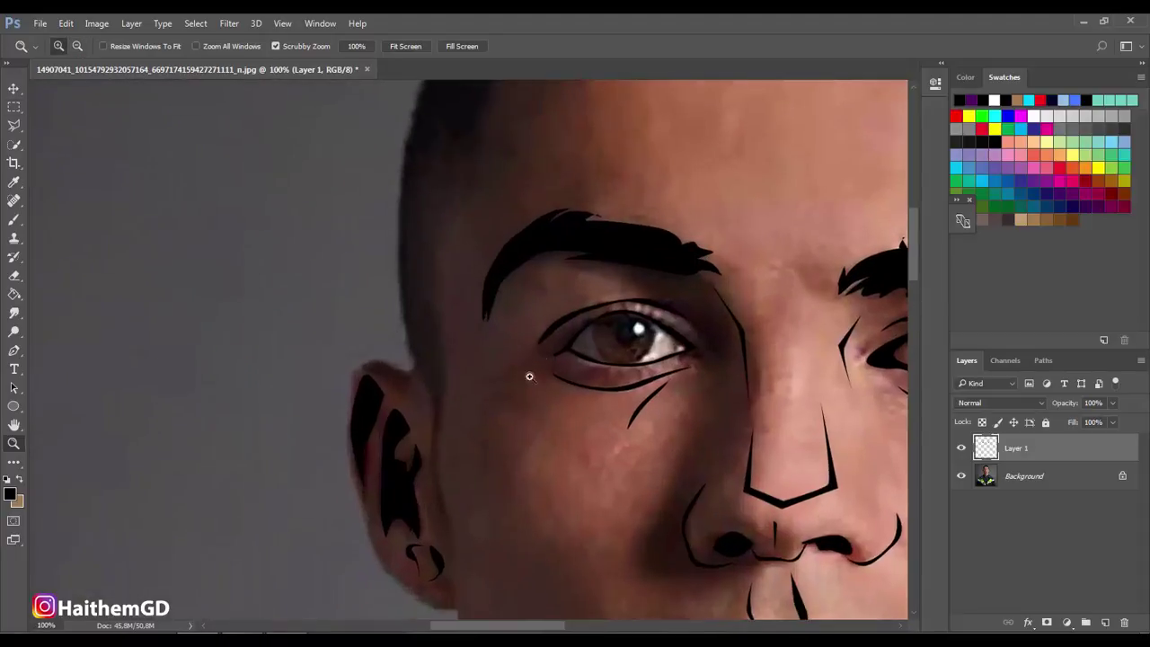
scroll(529, 270, "up", 2)
scroll(169, 264, "up", 3)
key("p")
scroll(439, 520, "down", 3)
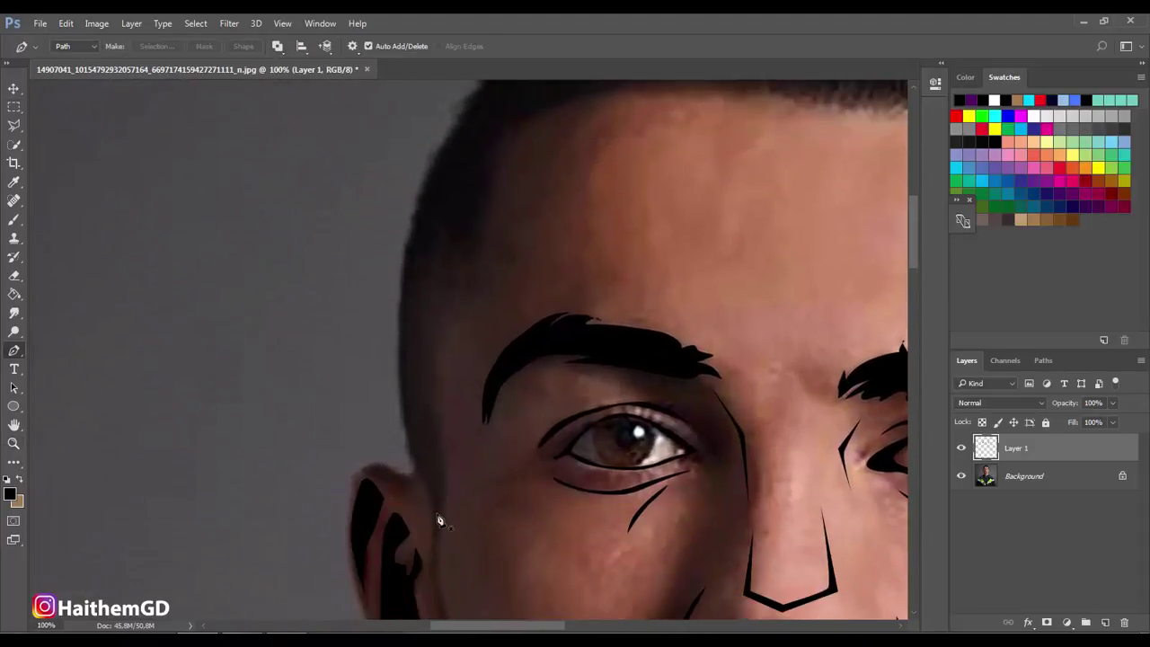
left_click(437, 515)
left_click(440, 426)
left_click(437, 332)
left_click(474, 281)
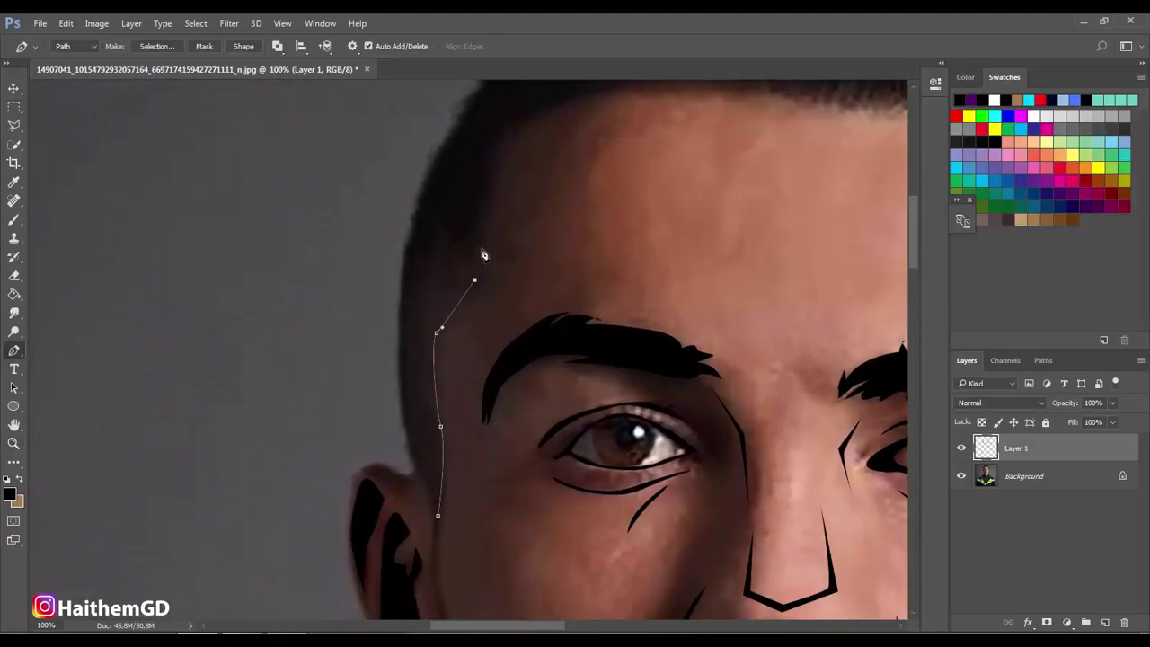
- Zoom to 200% and continue the path over the head along the forehead hairline
left_click(390, 185, "ctrl")
scroll(449, 288, "up", 1)
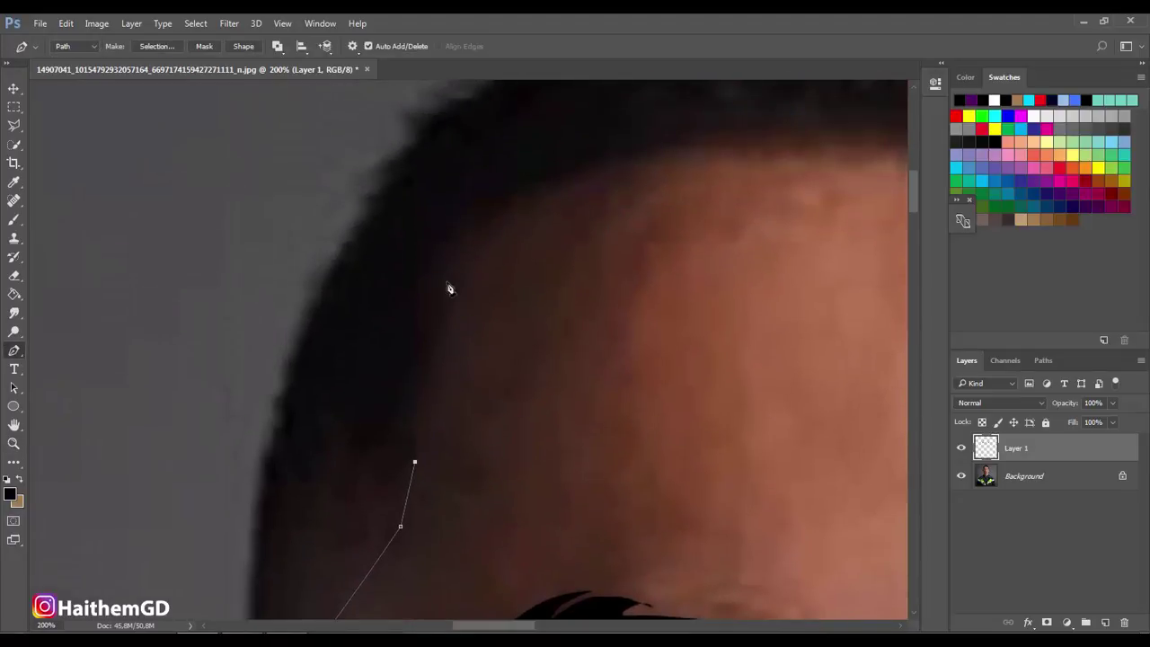
left_click_drag(441, 269, 445, 259)
left_click(519, 187)
left_click(647, 153)
left_click_drag(504, 625, 536, 625)
scroll(547, 419, "up", 1)
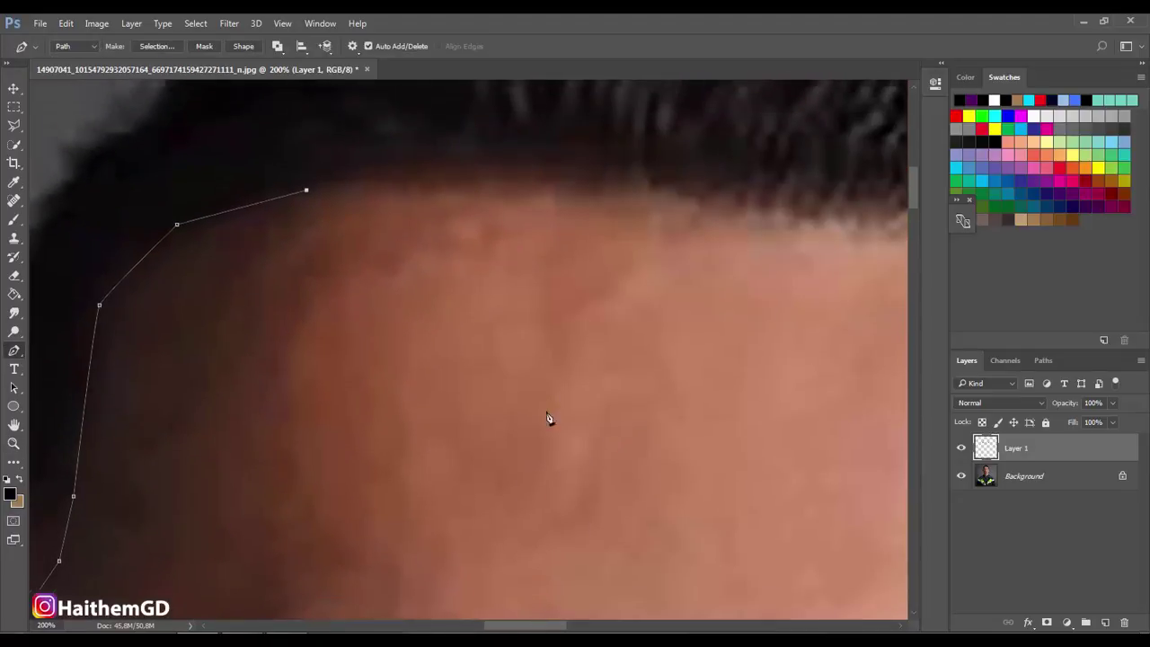
scroll(547, 419, "up", 1)
left_click(627, 225)
left_click(700, 235)
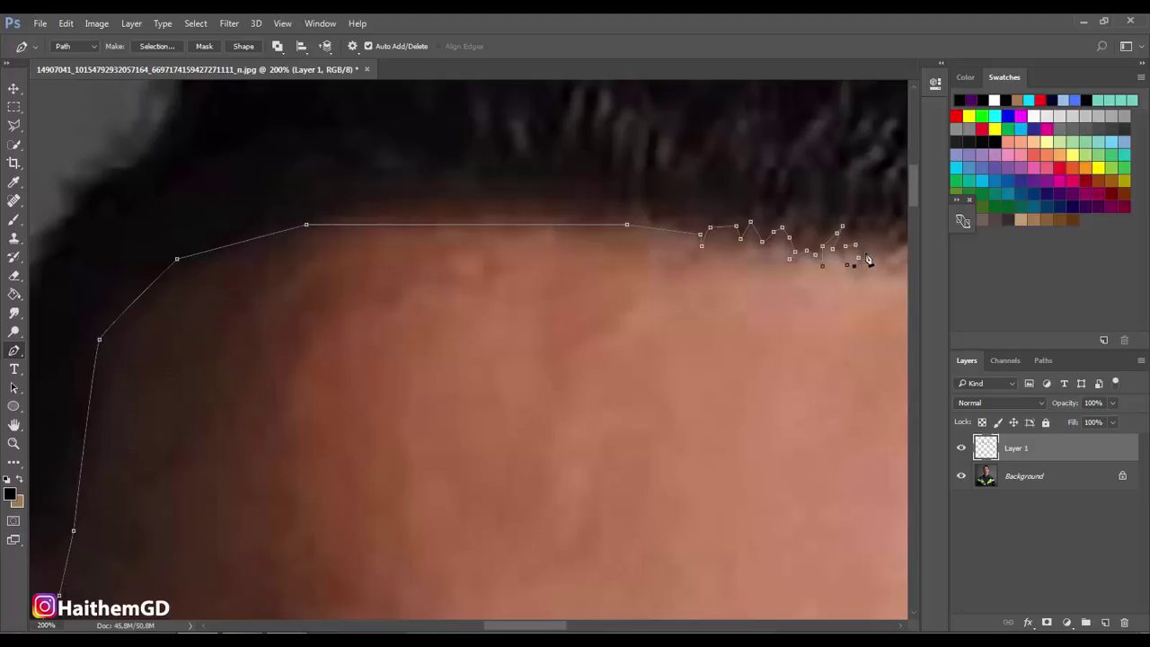
- Add jagged anchors along the hair edge and extend the path down the temple
left_click_drag(508, 627, 546, 632)
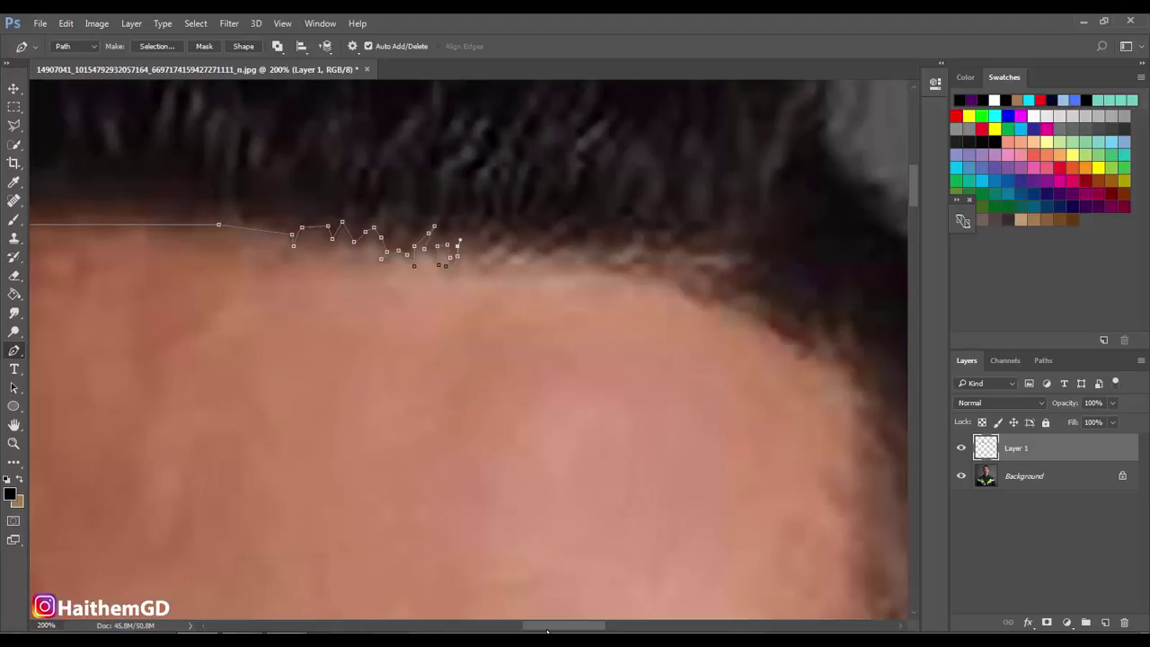
mouse_move(474, 249)
left_mouse_down()
mouse_move(490, 245)
mouse_move(487, 258)
left_mouse_up()
left_click(526, 248)
left_click_drag(557, 238, 544, 262)
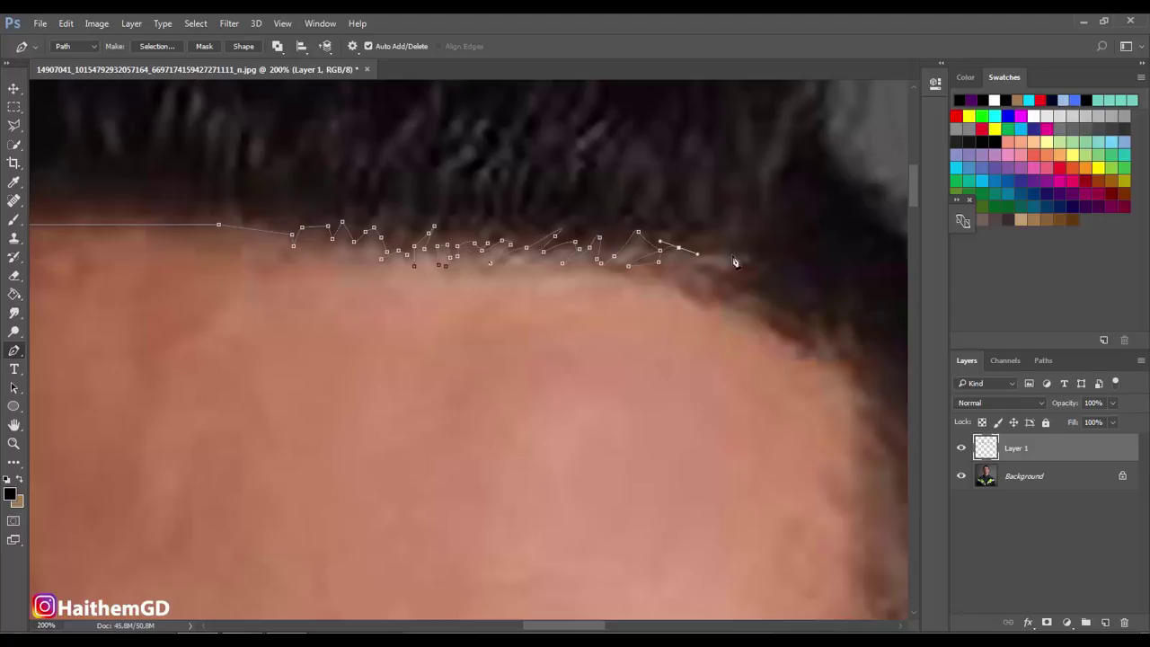
left_click_drag(714, 252, 717, 264)
scroll(548, 629, "right", 5)
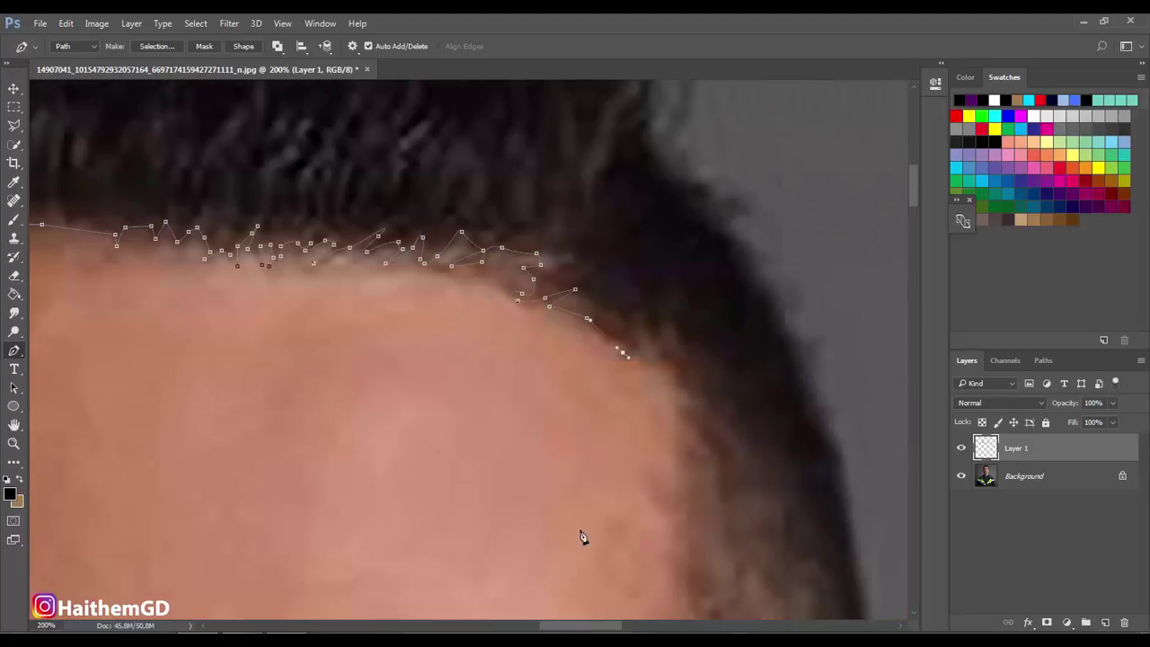
scroll(581, 536, "down", 2)
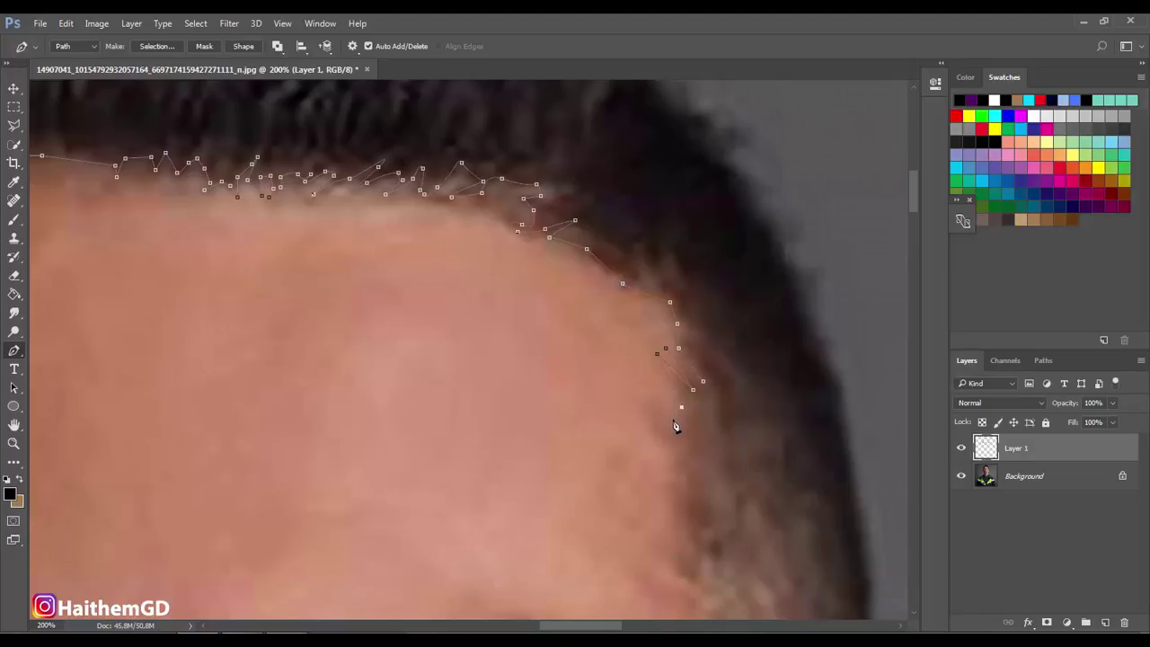
scroll(681, 478, "down", 2)
left_click(671, 479)
- Trace pen anchors down the temple and back up along the temple edge
scroll(680, 437, "down", 2)
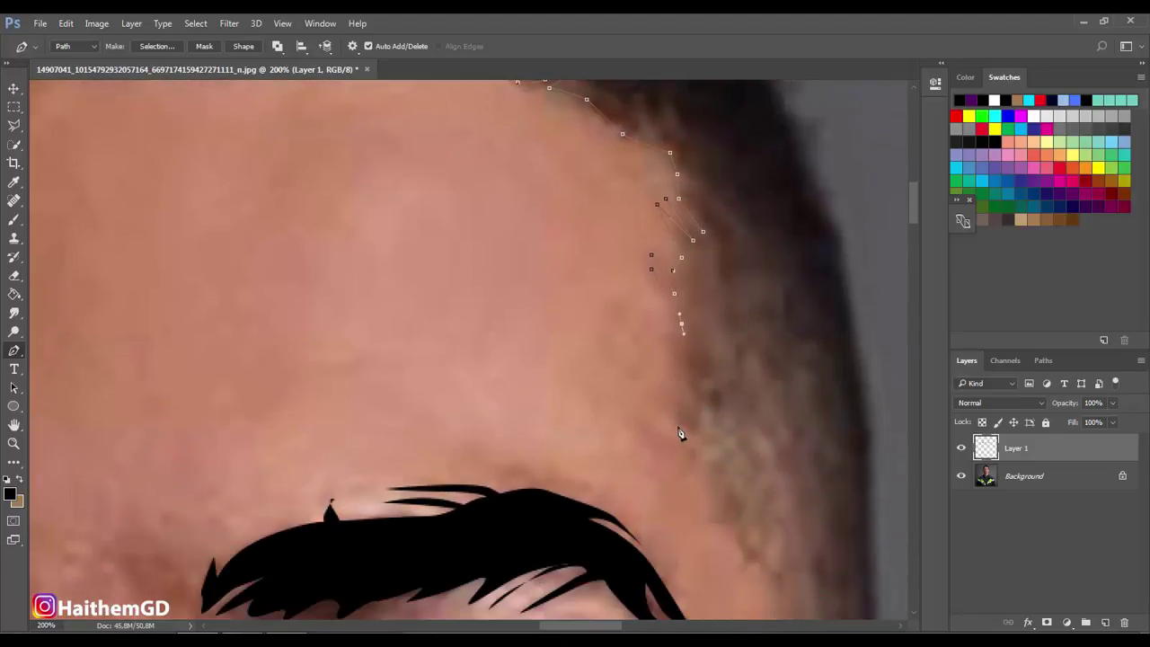
left_click(730, 475)
left_click(758, 545)
scroll(759, 548, "down", 1)
scroll(759, 548, "down", 3)
left_click(770, 512)
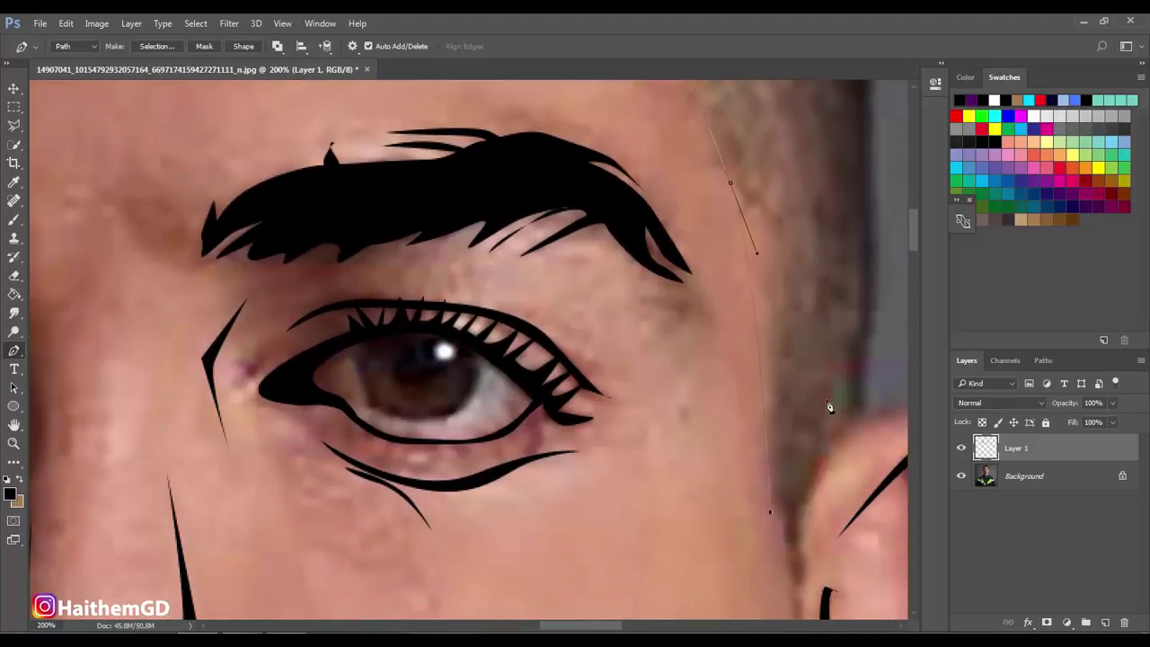
left_click(777, 401)
left_click(784, 515)
scroll(789, 552, "down", 2)
left_click(794, 439)
left_click(806, 361)
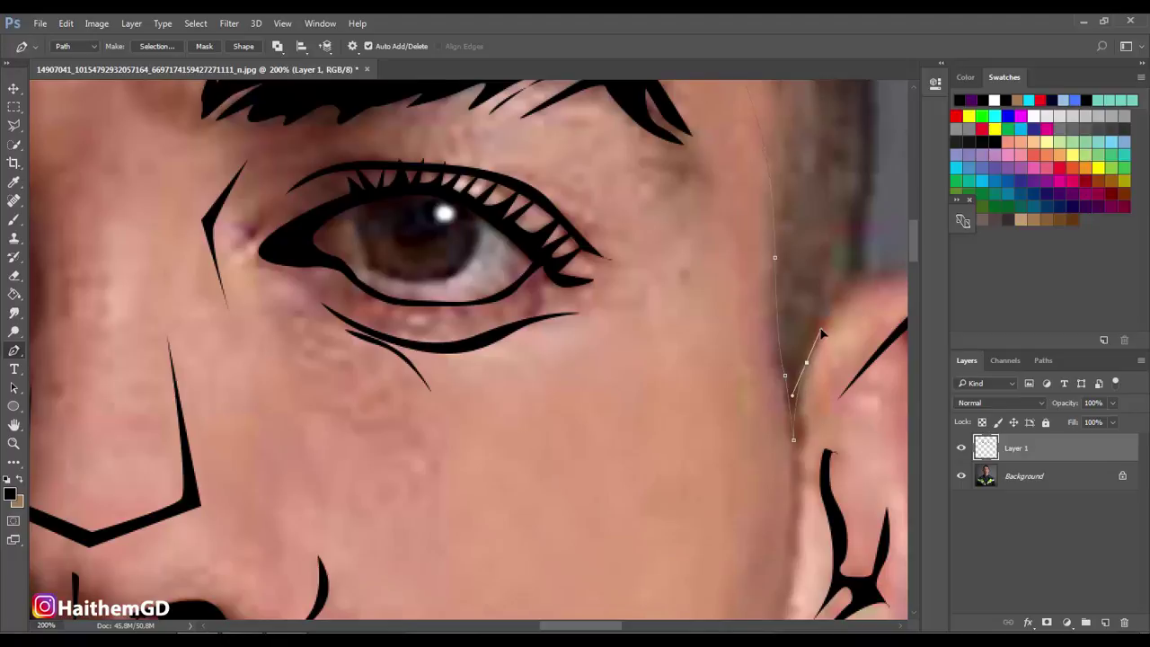
scroll(814, 351, "up", 1)
left_click(839, 356)
left_click(864, 338)
left_click_drag(869, 273, 878, 236)
scroll(863, 225, "up", 1)
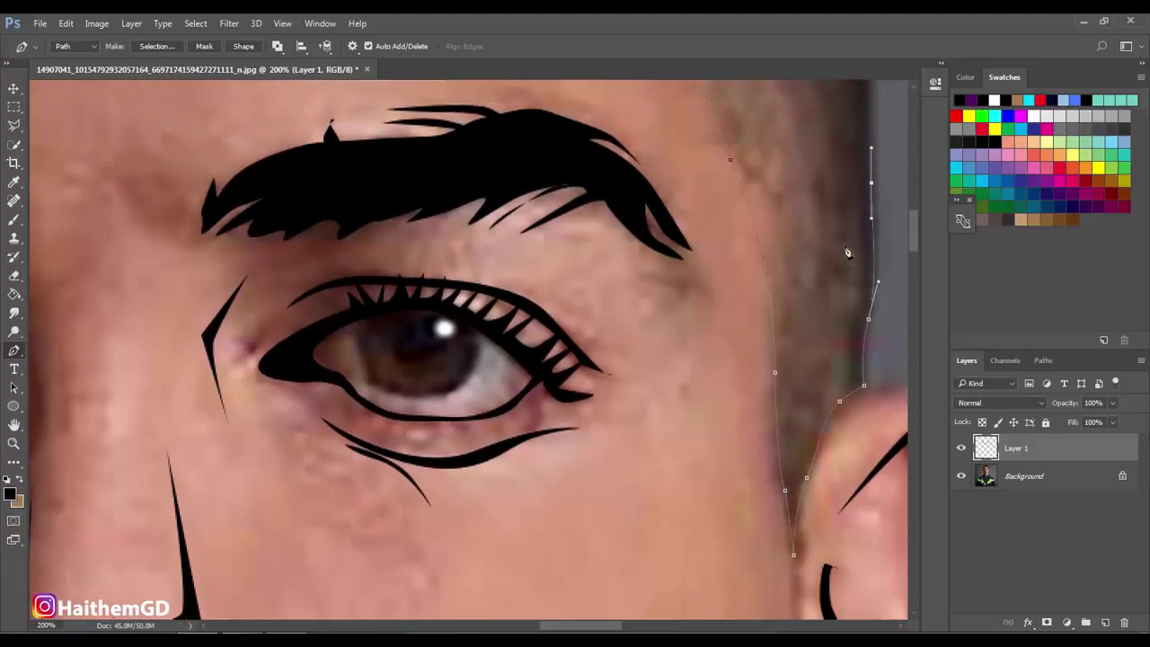
scroll(854, 270, "up", 2)
scroll(867, 320, "up", 2)
scroll(857, 427, "up", 1)
- Continue the hair path up the temple edge and up the hair edge
left_click(854, 348)
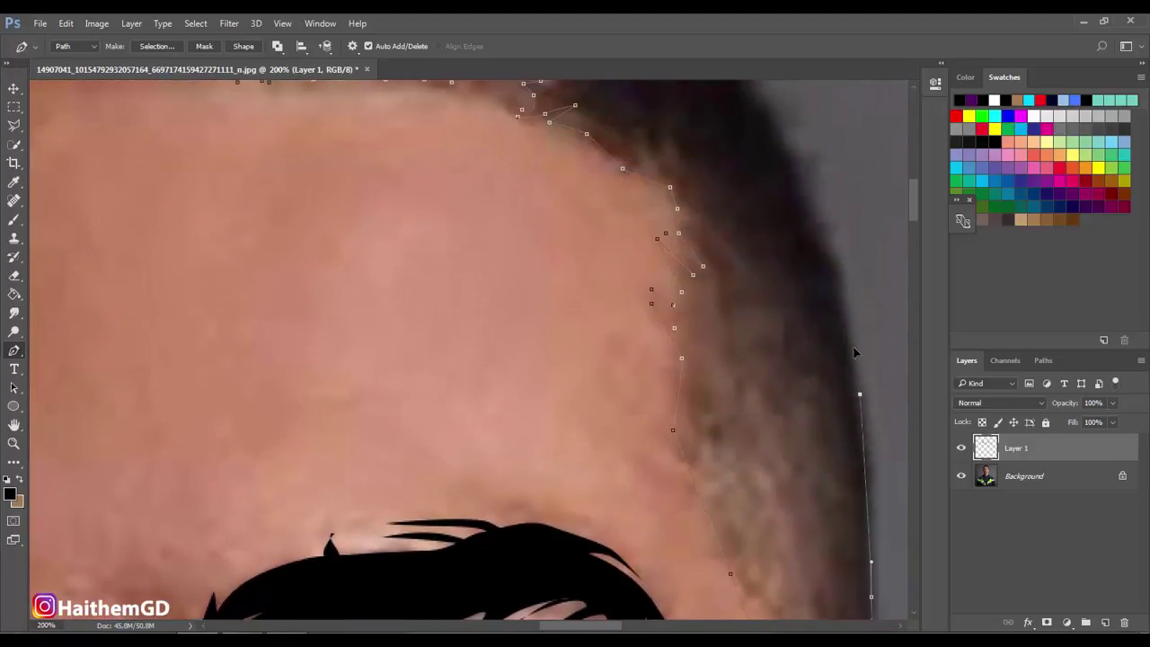
left_click(841, 293)
left_click(829, 257)
left_click(816, 222)
scroll(758, 278, "up", 1)
scroll(795, 384, "up", 3)
scroll(796, 383, "up", 1)
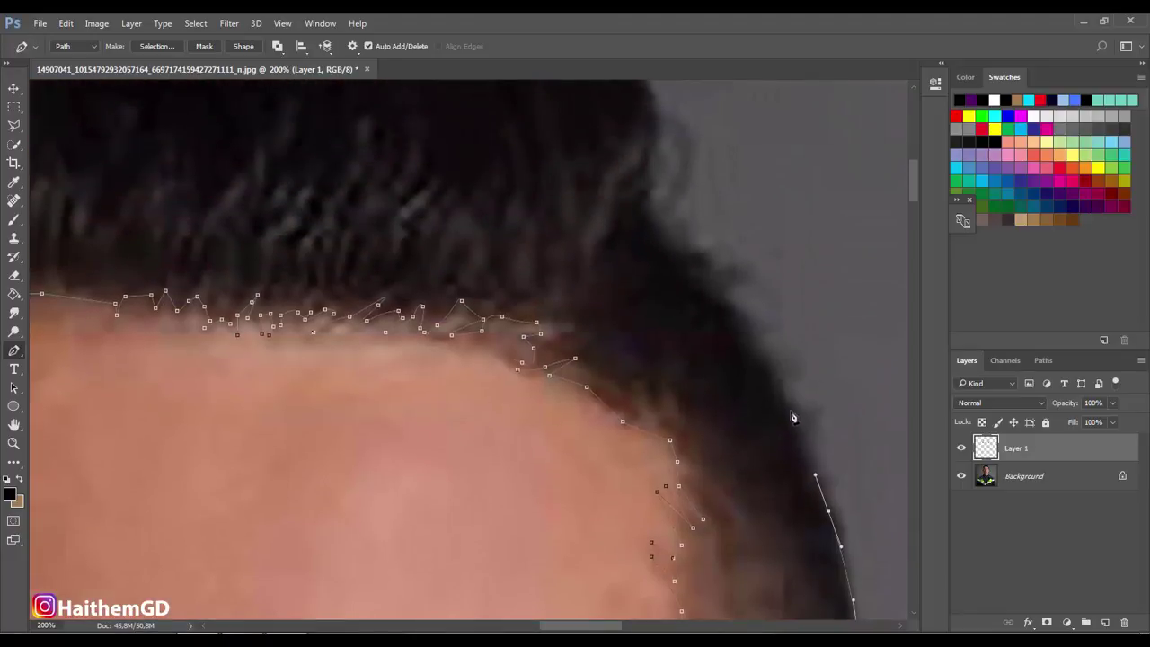
left_click(730, 305)
left_click(687, 248)
left_click(653, 214)
scroll(704, 247, "up", 2)
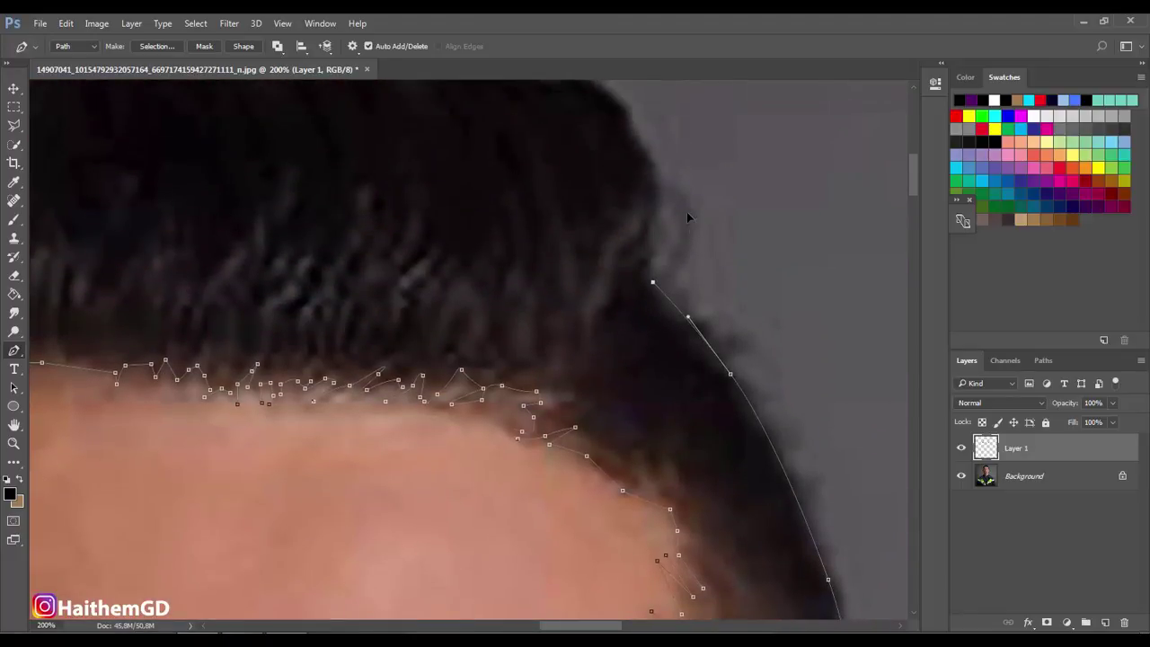
- Add curved and straight anchors along the outer hair edge
left_click(666, 186)
left_click_drag(647, 266, 661, 252)
scroll(636, 145, "up", 5)
left_click(650, 314)
left_click(629, 274)
left_click(608, 244)
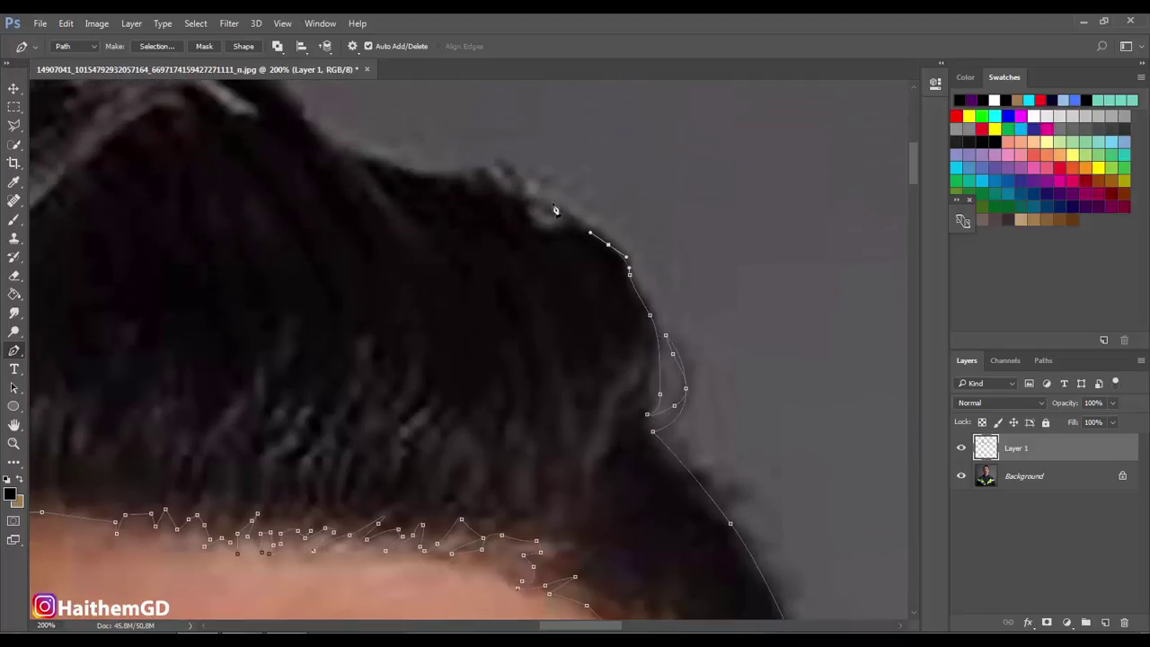
left_click(576, 220)
left_click(545, 209)
left_click(551, 231)
- Extend the path left along the hair tips, curving around them
left_click(527, 190)
left_click(505, 165)
left_click(479, 168)
left_click(449, 175)
left_click(414, 169)
left_click(375, 159)
left_click(356, 149)
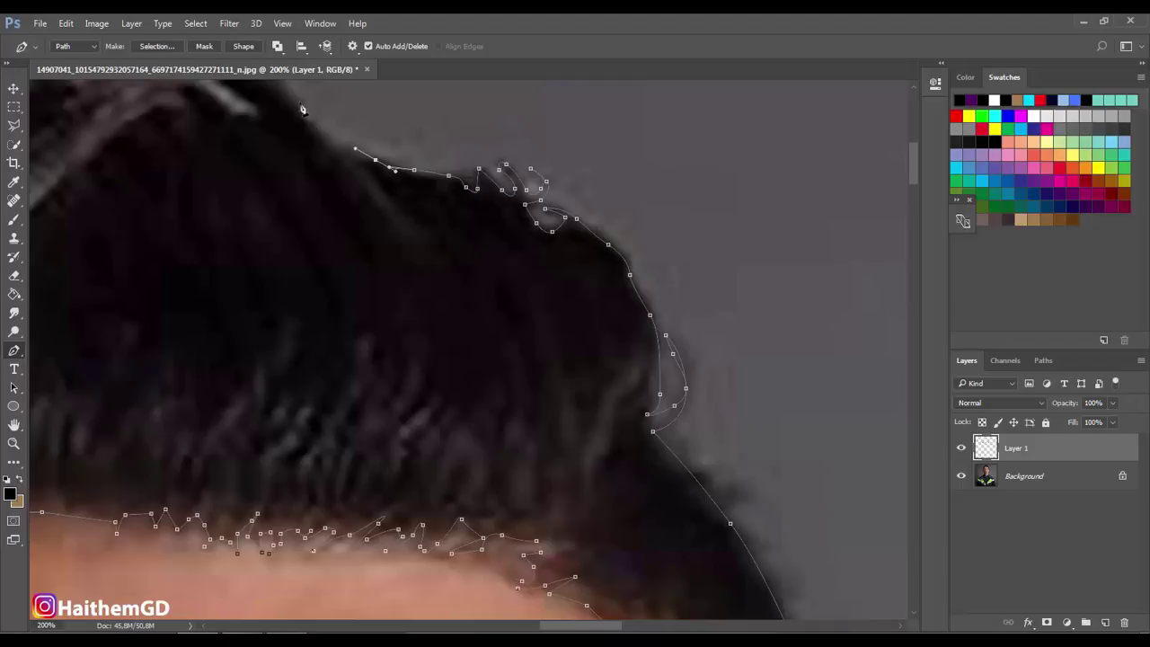
left_click(311, 121)
left_click_drag(300, 107, 297, 322)
- Trace up the hair outline, loop around a hair tuft, and follow the spiky tips leftward
left_click(293, 315)
left_click(257, 297)
left_click(234, 261)
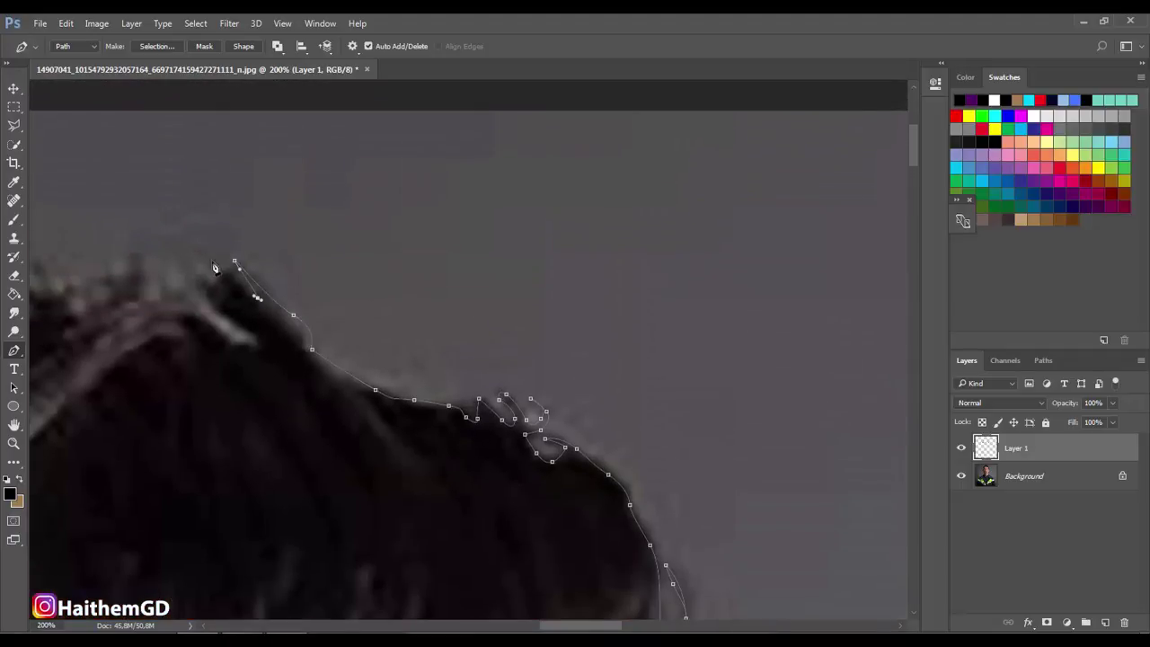
left_click(211, 261)
left_click(232, 293)
left_click(211, 306)
left_click(258, 344)
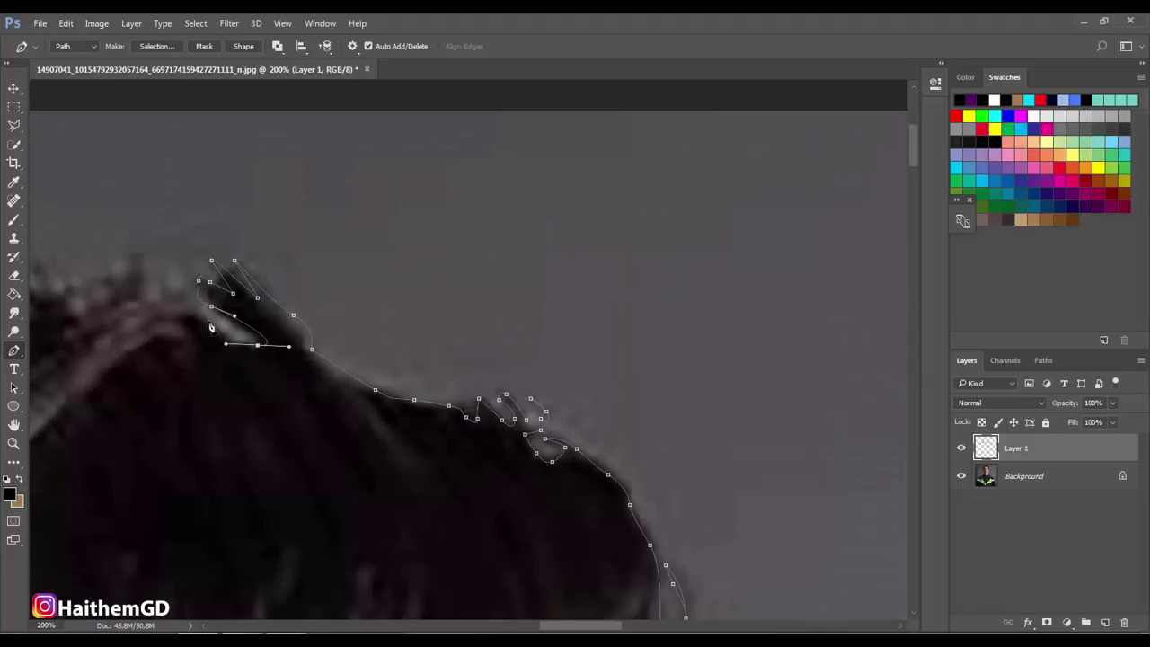
left_click(206, 319)
left_click(183, 303)
left_click(154, 297)
left_click(130, 246)
left_click(130, 270)
left_click(106, 274)
left_click(119, 306)
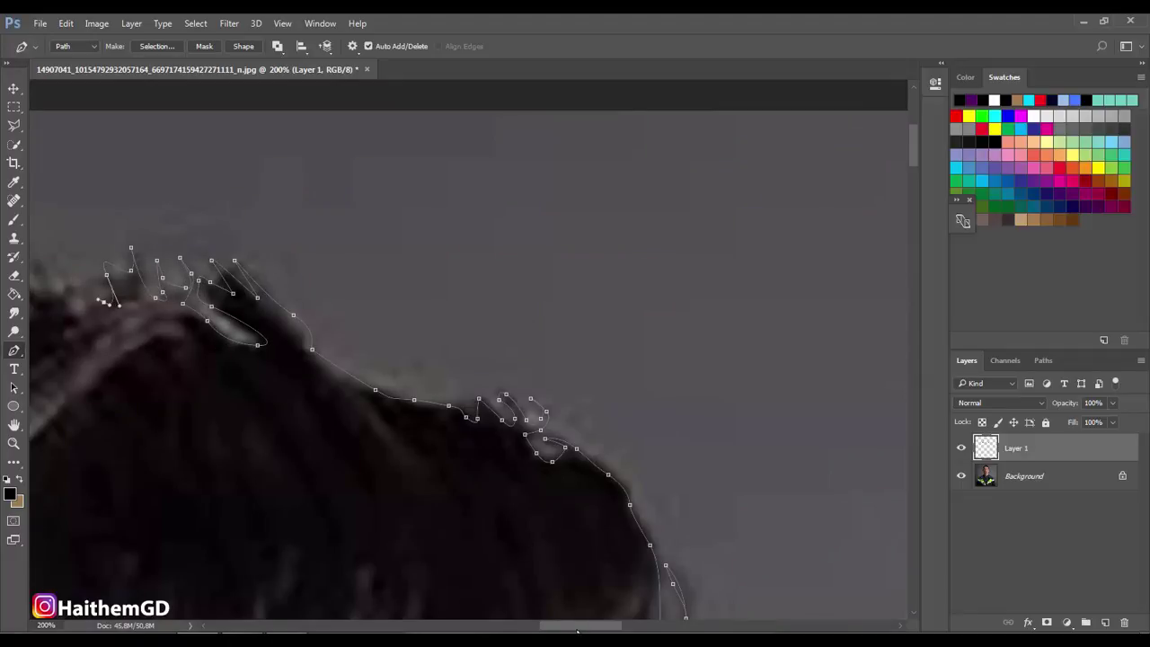
- Curve the path around a hair tuft and along the top of the hair
left_click_drag(578, 631, 533, 631)
left_click(552, 285)
left_click(542, 254)
left_click_drag(525, 260, 518, 237)
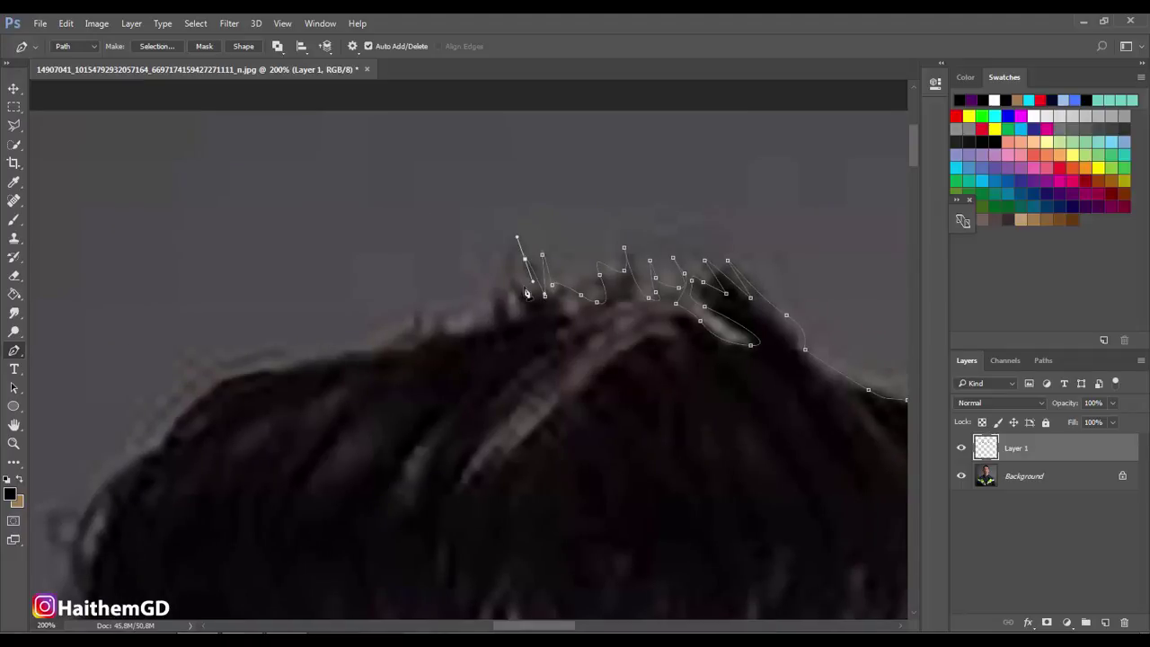
left_click_drag(527, 294, 524, 251)
left_click_drag(526, 313, 417, 352)
left_click(441, 336)
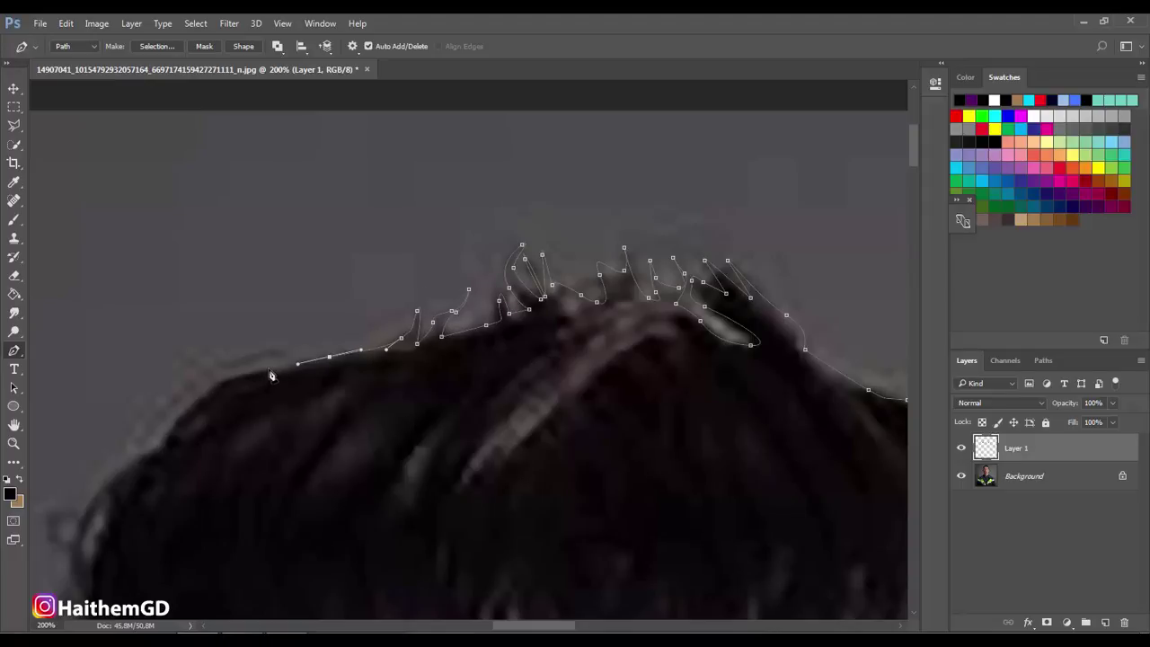
- Outline the left hairline down-left and down the side of the hair
left_click_drag(270, 369, 201, 385)
left_click(154, 409)
left_click(120, 455)
left_click(89, 501)
left_click_drag(90, 499, 491, 418)
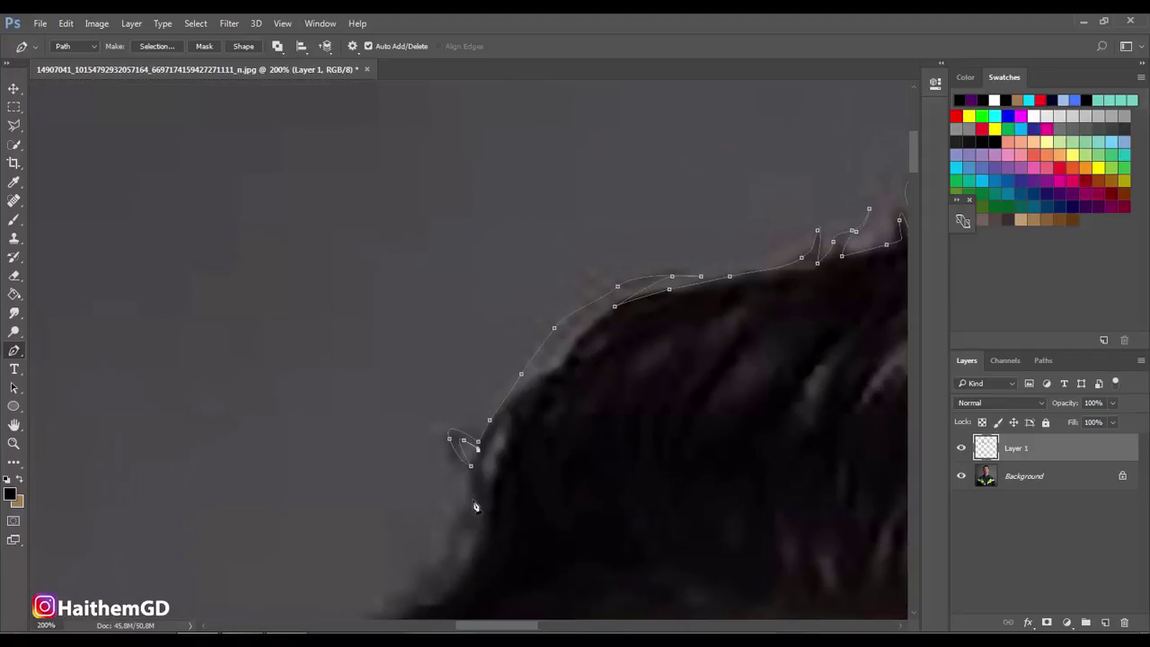
left_click(474, 496)
left_click_drag(489, 525, 506, 452)
left_click_drag(460, 530, 444, 569)
- Curve the path further down the hair's side to its lower edge
scroll(463, 516, "down", 2)
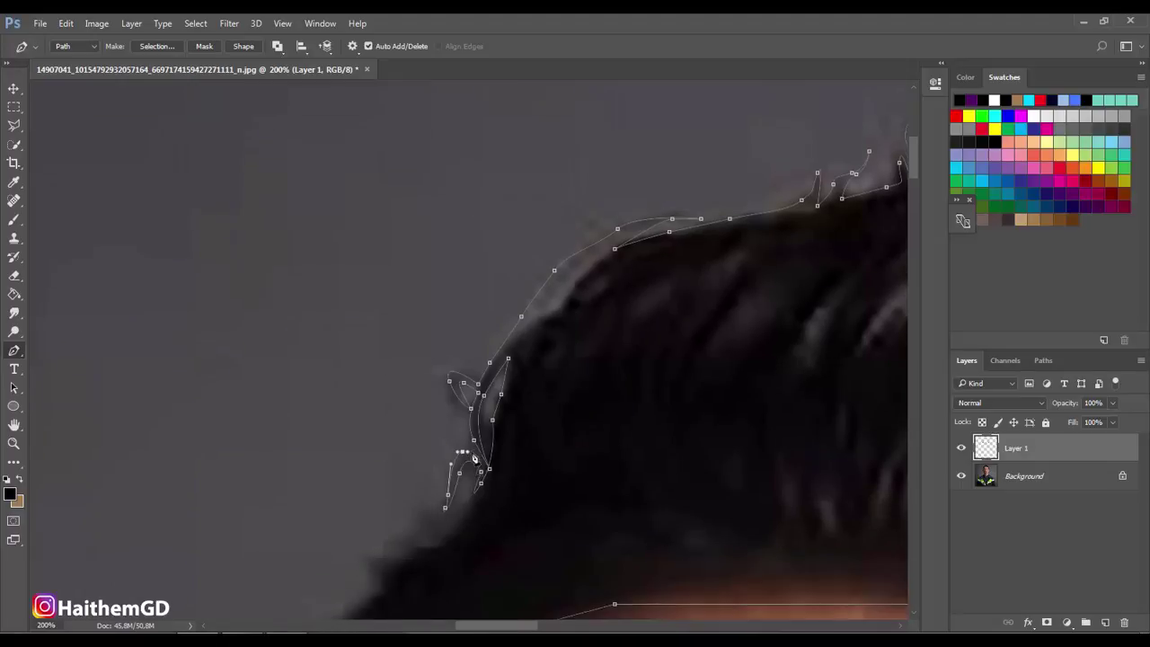
scroll(475, 511, "down", 1)
scroll(449, 449, "down", 2)
left_click_drag(456, 456, 451, 467)
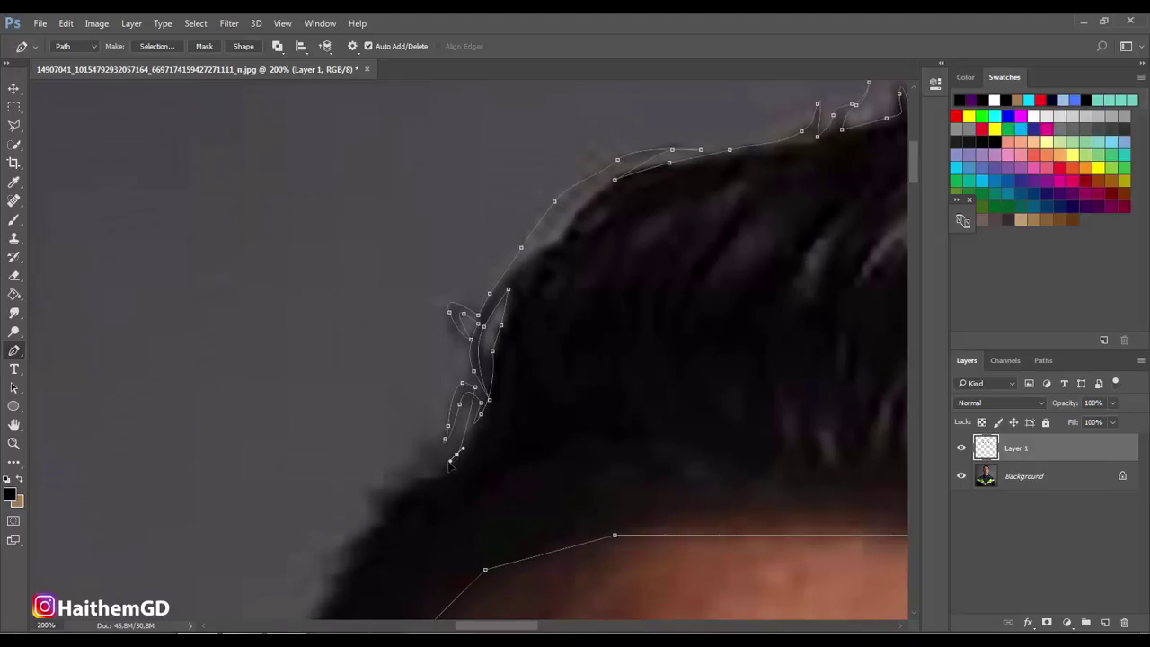
left_click_drag(382, 484, 407, 481)
scroll(381, 534, "down", 3)
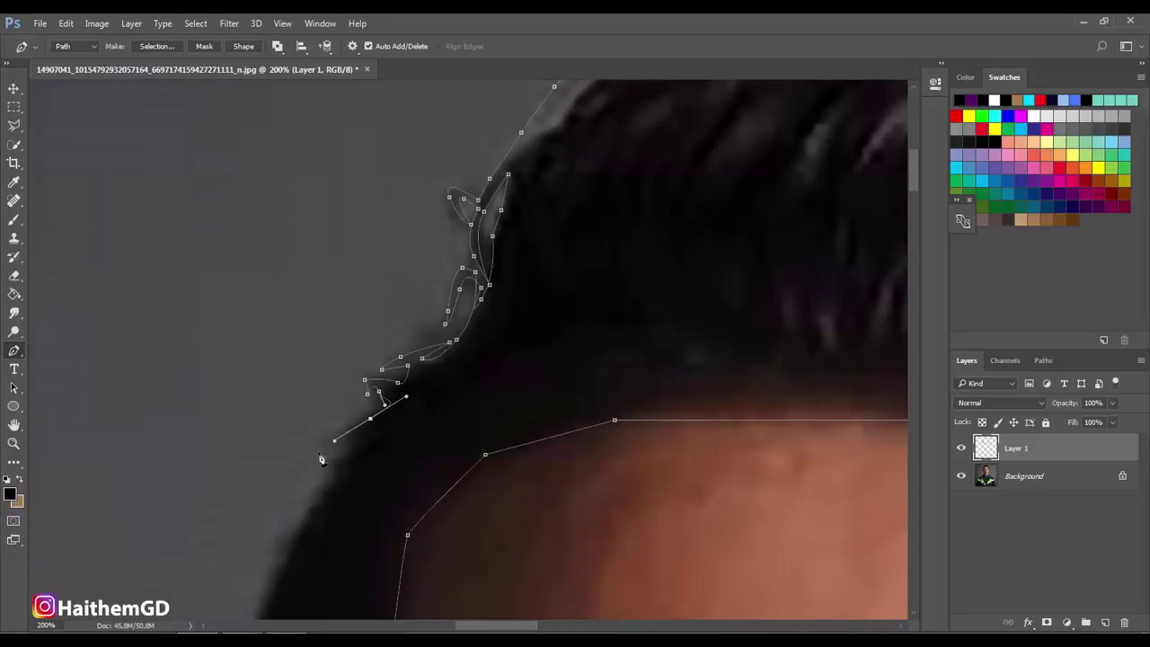
left_click_drag(342, 446, 359, 451)
left_click(331, 460)
scroll(330, 459, "down", 2)
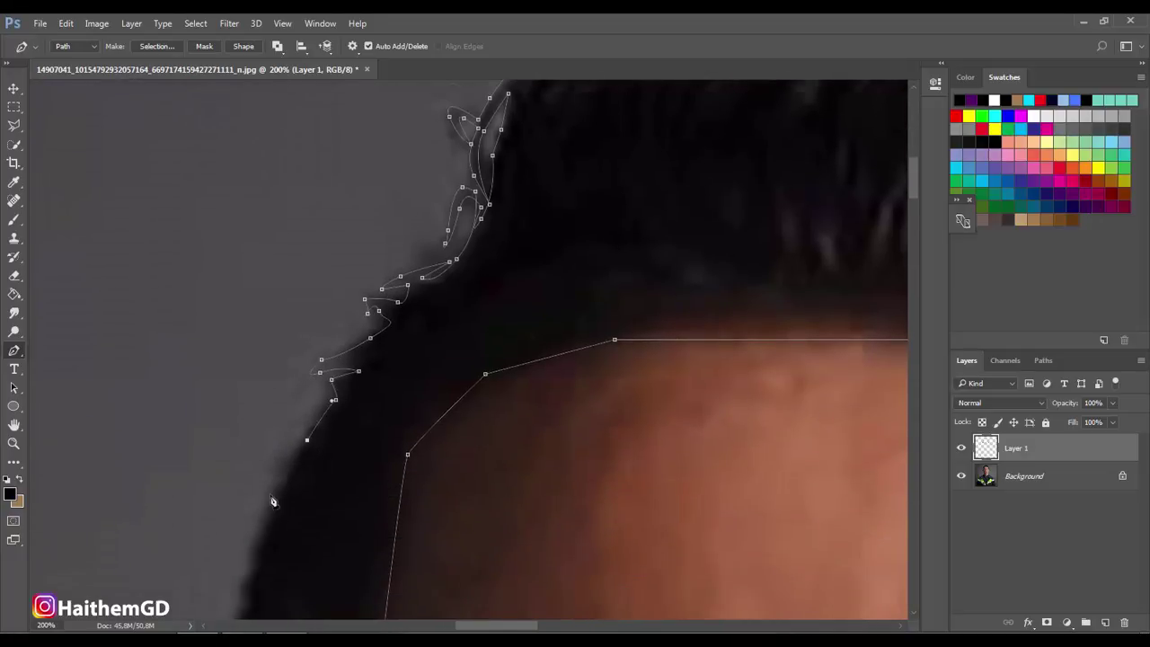
scroll(261, 499, "down", 8)
- Trace the sideburn down beside the temple and back near the ear, closing the hair path
left_click(225, 296)
left_click(222, 381)
left_click(215, 466)
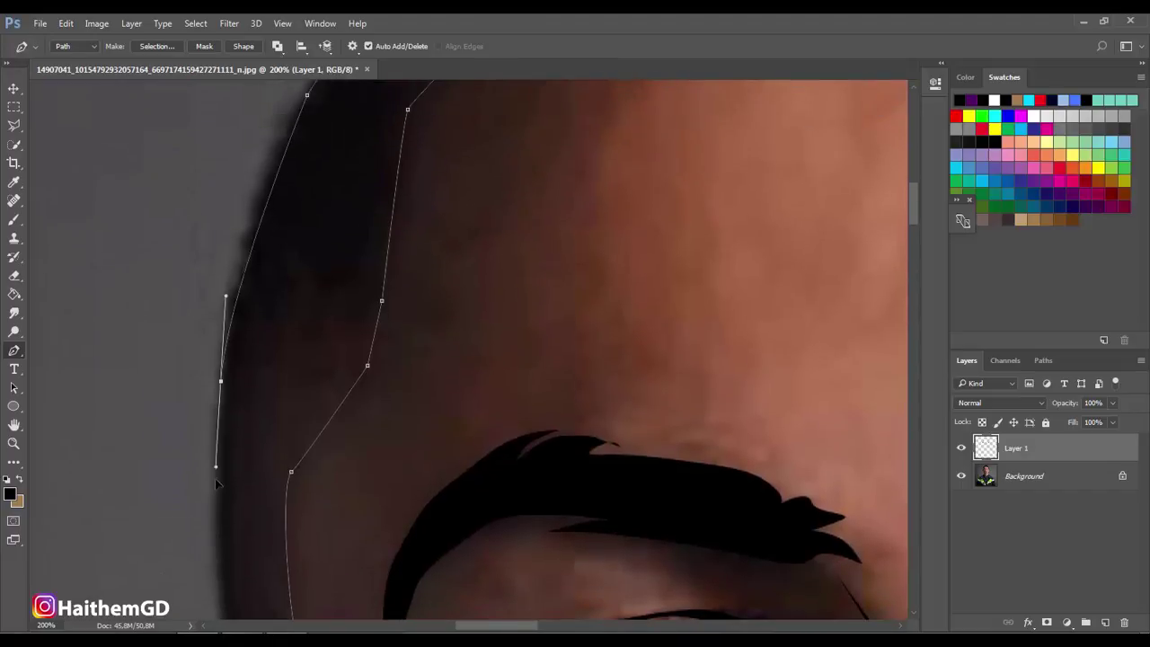
left_click(215, 511)
scroll(229, 432, "down", 7)
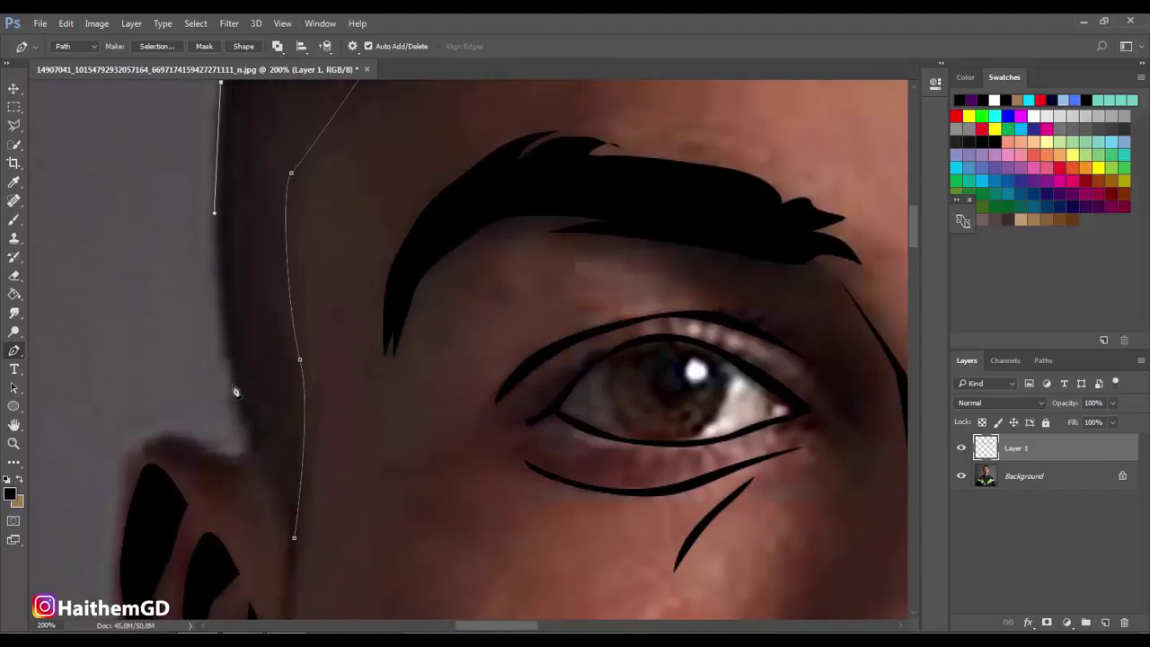
left_click(235, 387)
left_click(249, 456)
left_click_drag(272, 468, 282, 491)
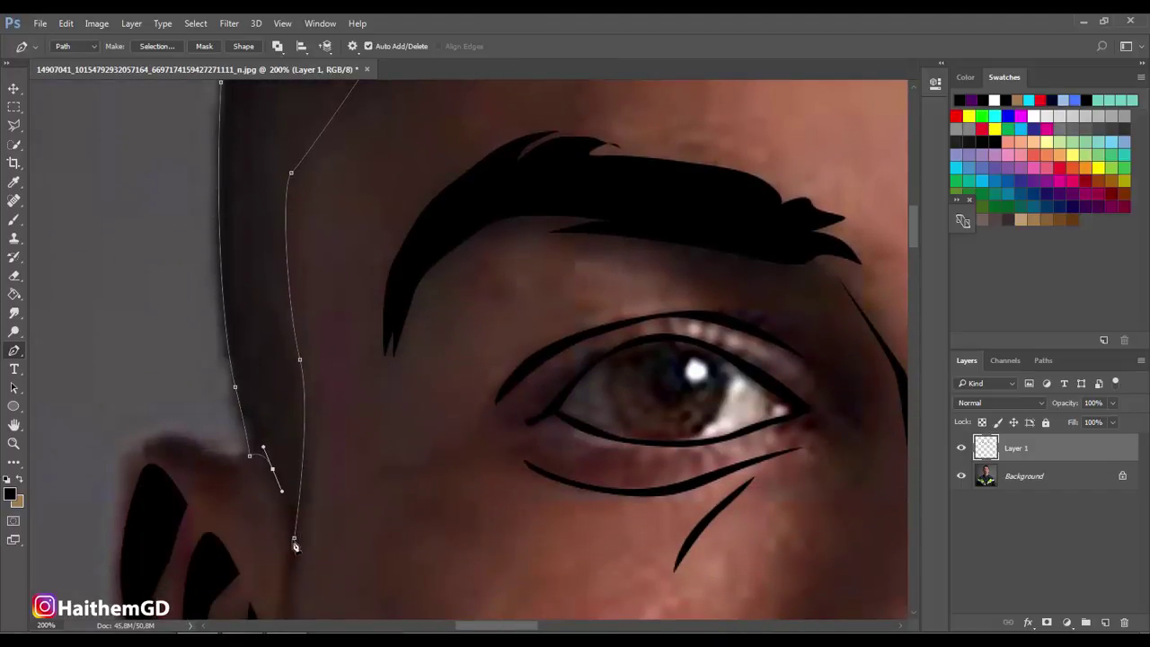
left_click(294, 540)
left_click(220, 237, "alt")
- Convert the hair path to a selection, fill it with black, and deselect
scroll(315, 216, "up", 2)
right_click(315, 210)
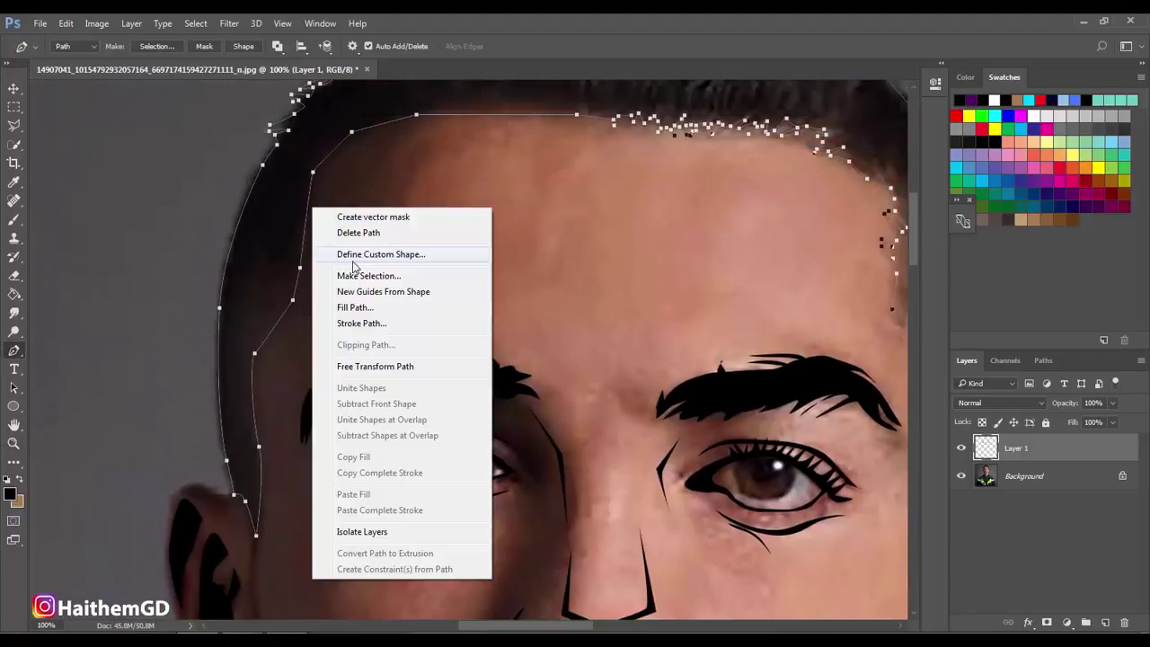
left_click(369, 275)
left_click(672, 185)
key("alt+BackSpace")
key("ctrl+d")
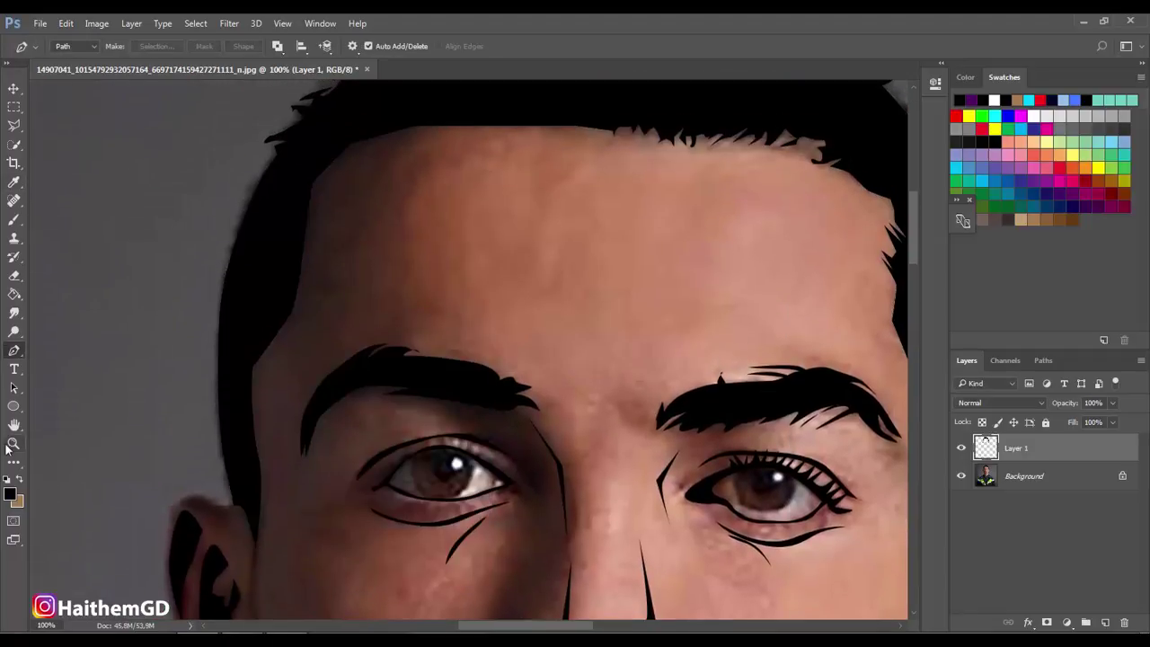
- Zoom out to check the line art with the photo hidden, then zoom in on the lips and chin
left_click(14, 443)
left_click_drag(336, 270, 430, 343)
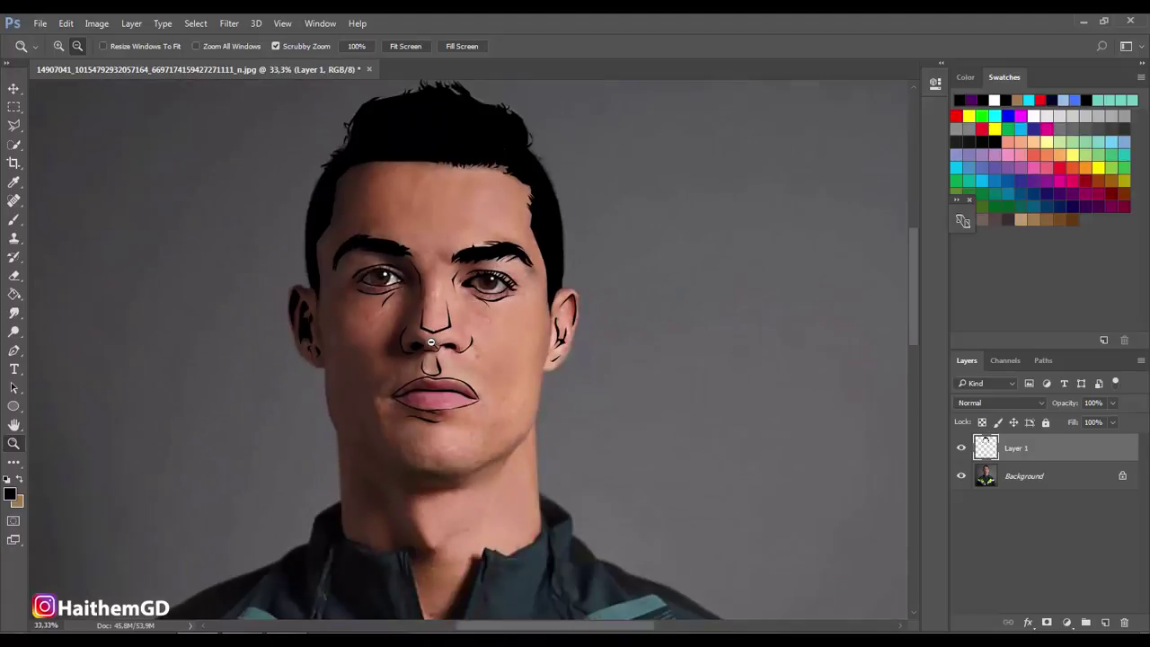
left_click(962, 477)
left_click(961, 476)
left_click(54, 49)
left_click_drag(419, 491, 329, 444)
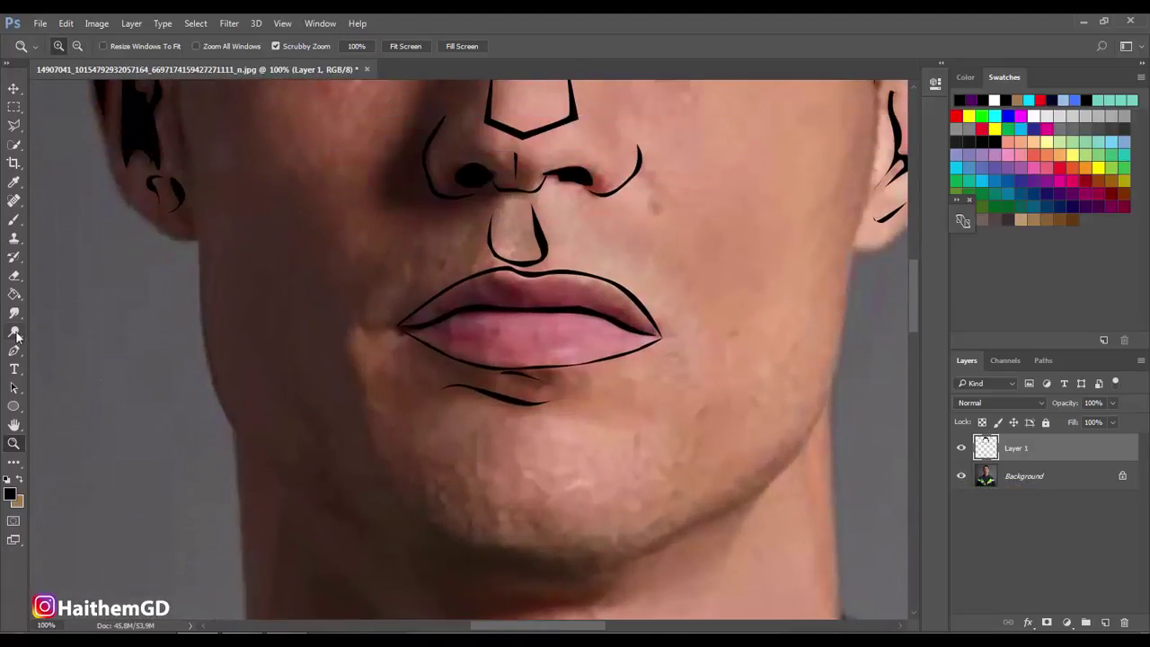
- Trace a pen path from below the left ear down the jaw, around the chin and up the right jawline
left_click(15, 350)
left_click(198, 240)
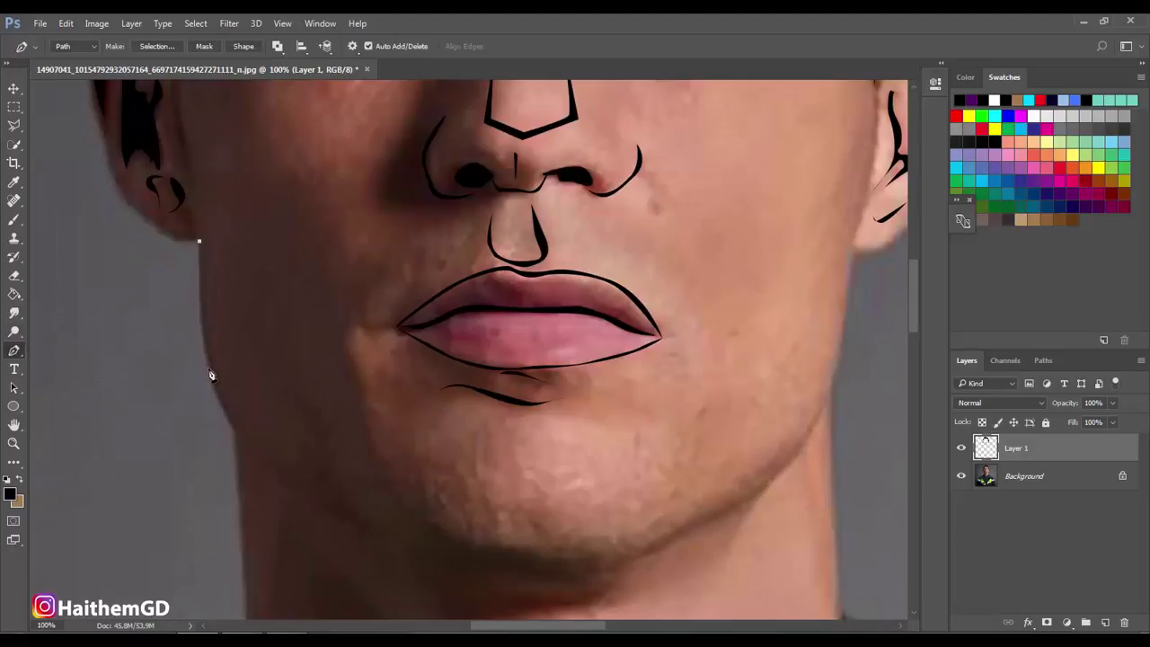
left_click(205, 359)
left_click(218, 405)
left_click(241, 440)
left_click(262, 464)
scroll(450, 517, "down", 2)
left_click_drag(365, 445, 402, 458)
left_click_drag(488, 508, 516, 509)
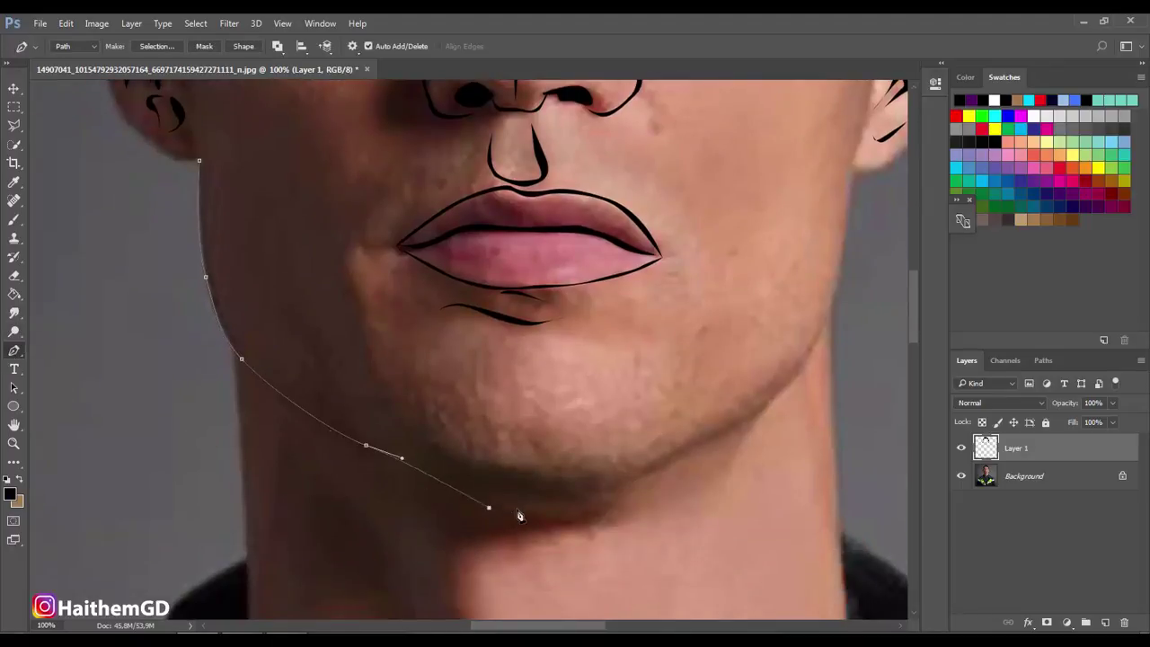
left_click_drag(660, 466, 688, 451)
left_click_drag(756, 415, 763, 413)
scroll(831, 363, "up", 1)
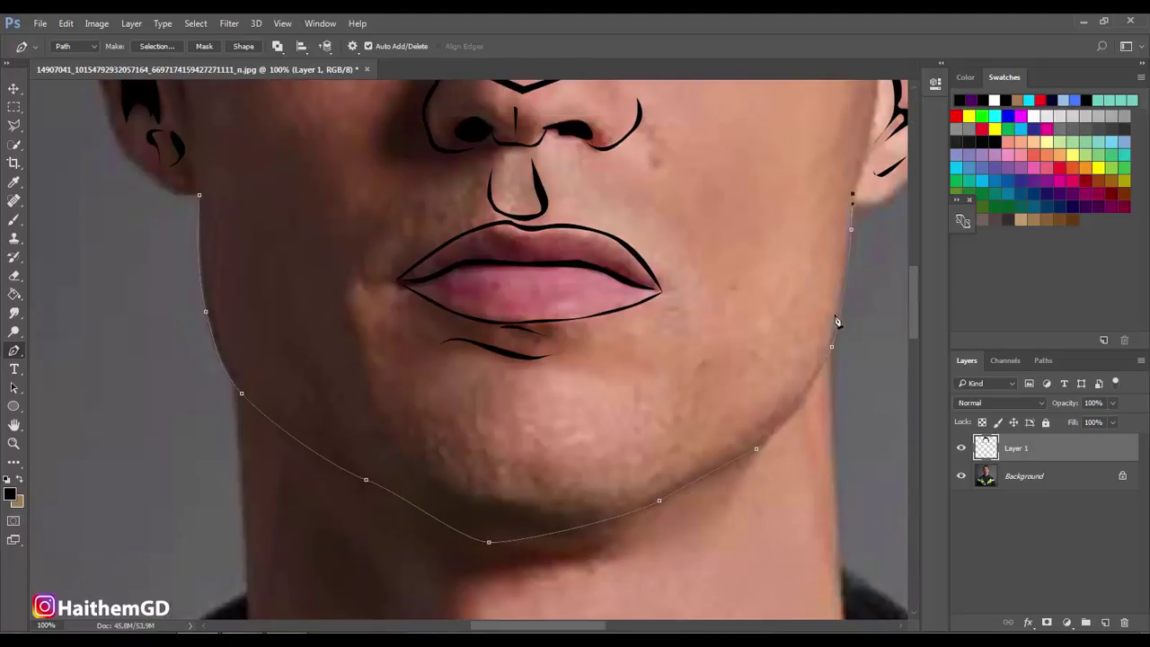
- Shape the return line's curves along the chin and left jaw
left_click_drag(620, 508, 584, 521)
scroll(385, 482, "up", 1)
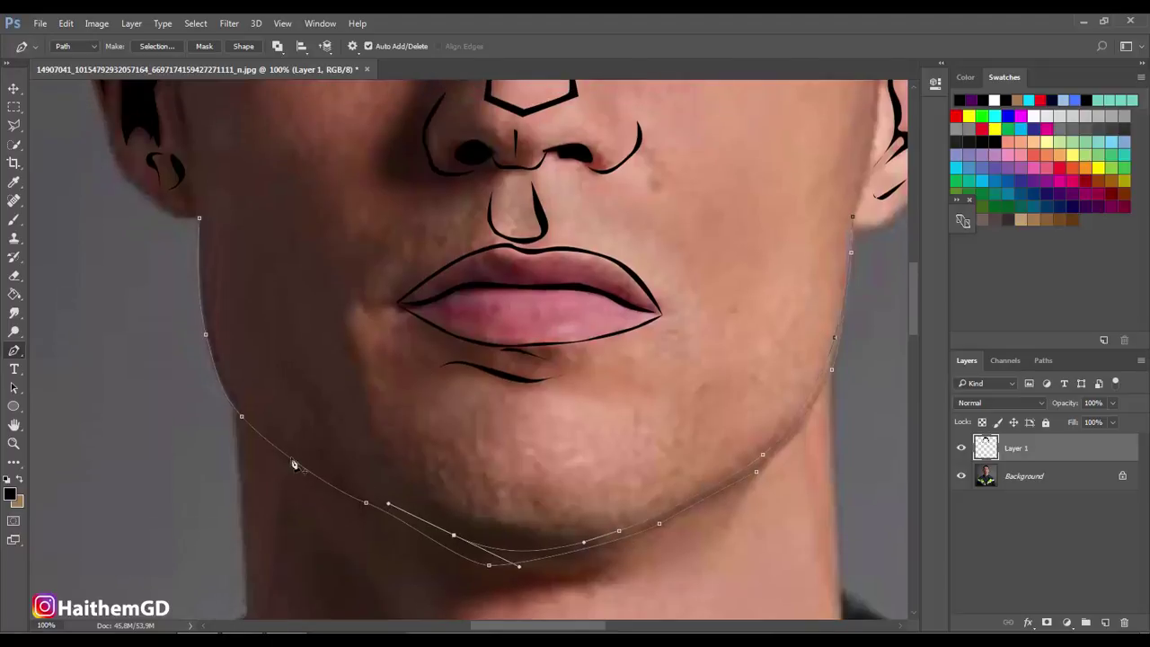
left_click_drag(279, 443, 255, 428)
scroll(384, 482, "up", 2)
left_click_drag(206, 379, 205, 346)
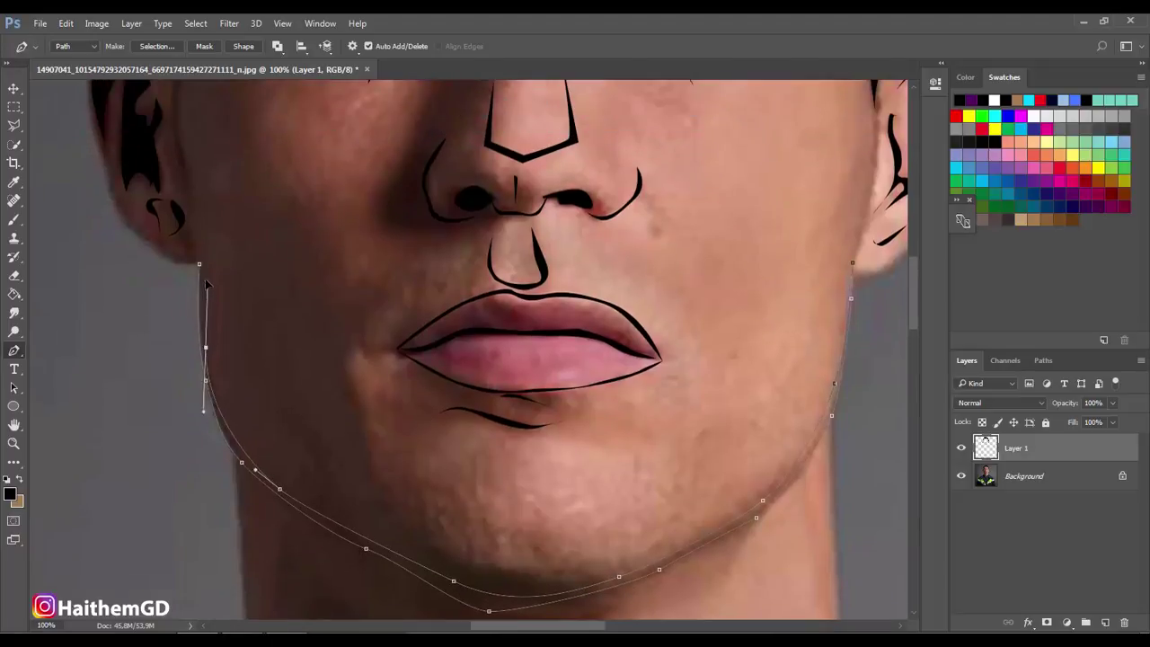
scroll(365, 562, "down", 2)
- Fill the jaw path with the black foreground colour
right_click(390, 101)
left_click(449, 207)
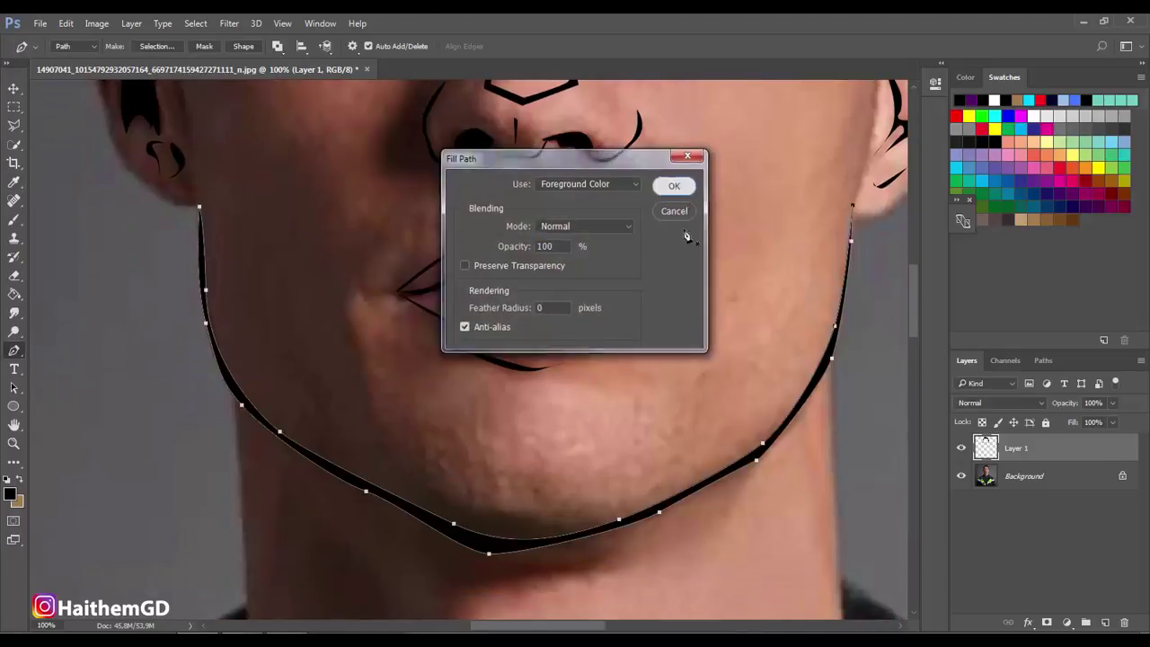
left_click(675, 185)
- Start a new curved path under the chin
scroll(539, 519, "down", 1)
left_click(434, 472)
left_click(567, 483)
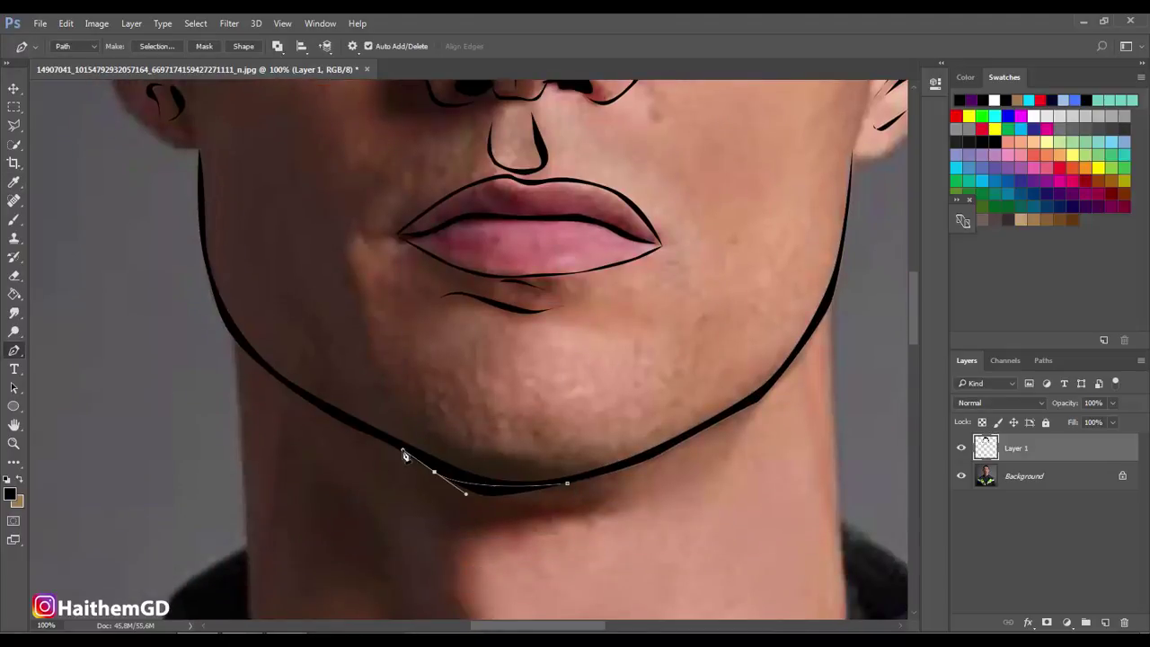
left_click_drag(370, 475, 450, 540)
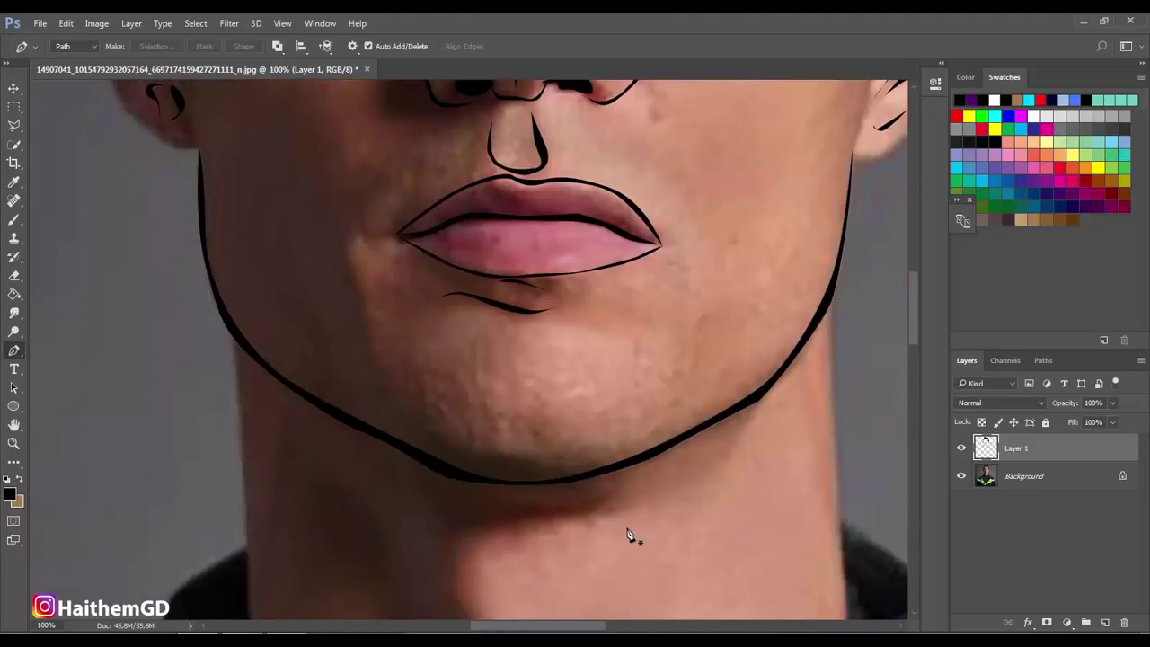
scroll(621, 534, "up", 3)
scroll(500, 563, "up", 3)
scroll(444, 532, "up", 3)
left_click(337, 542)
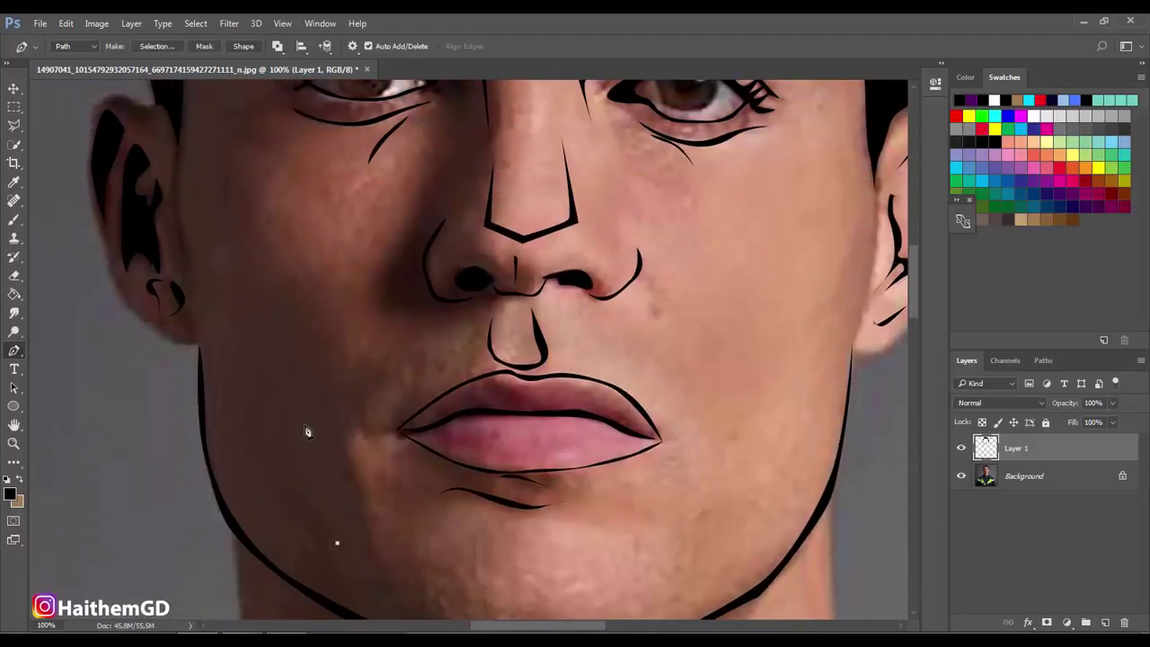
right_click(333, 543)
left_click(368, 244)
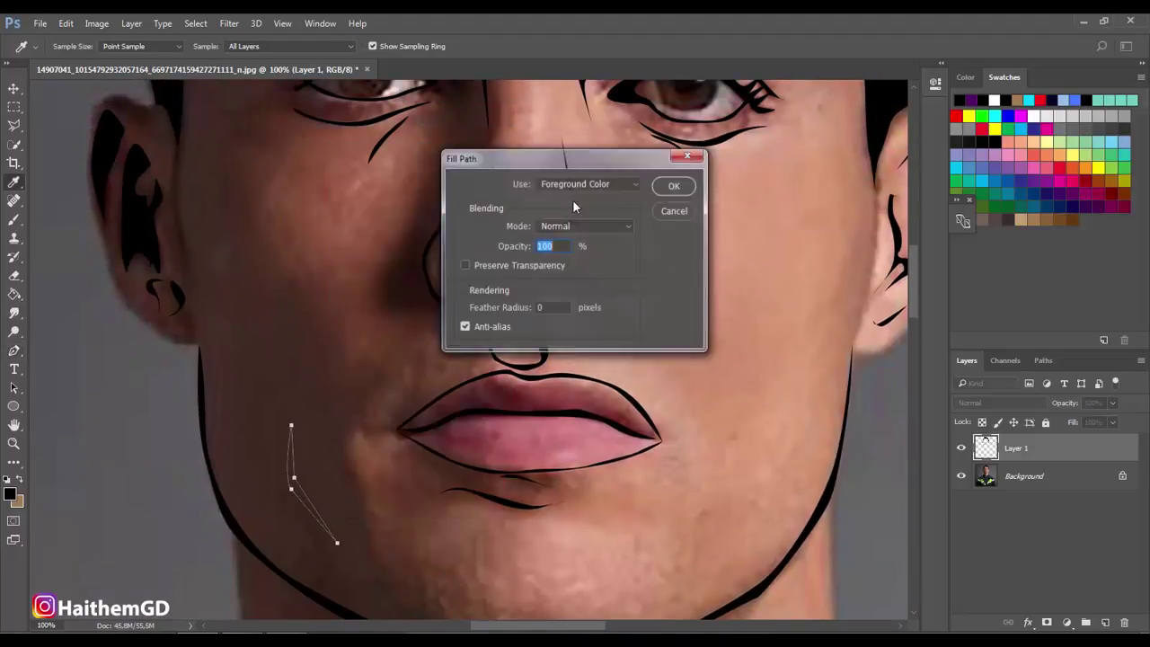
left_click(674, 186)
scroll(253, 230, "up", 2)
scroll(251, 207, "up", 2)
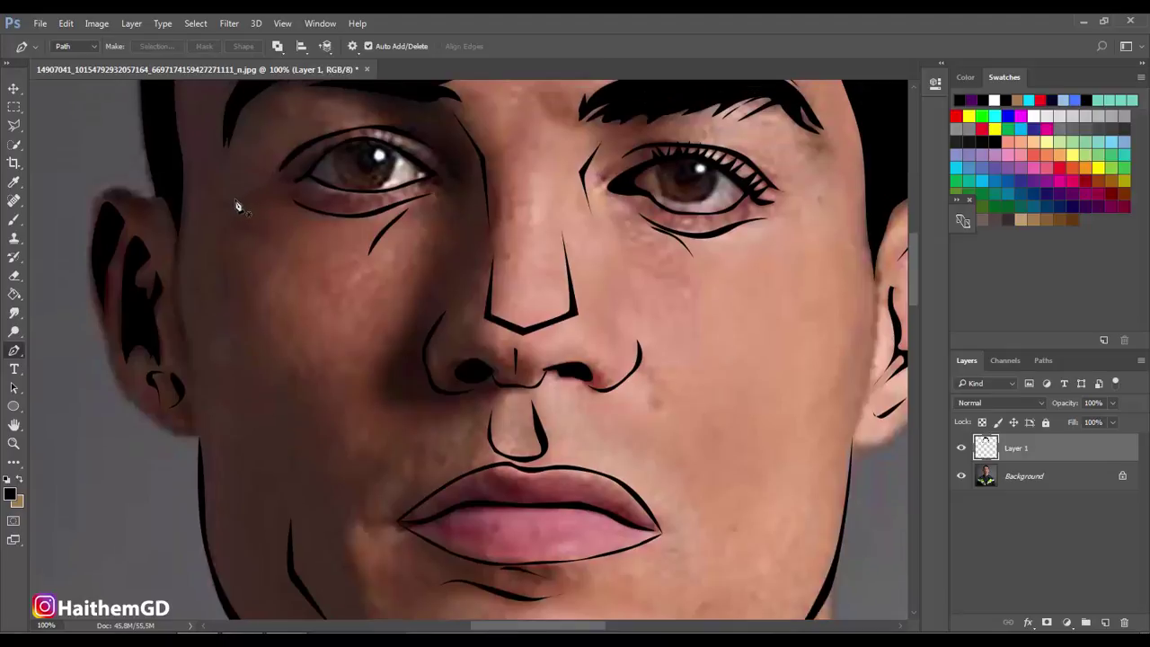
left_click(233, 200)
right_click(254, 243)
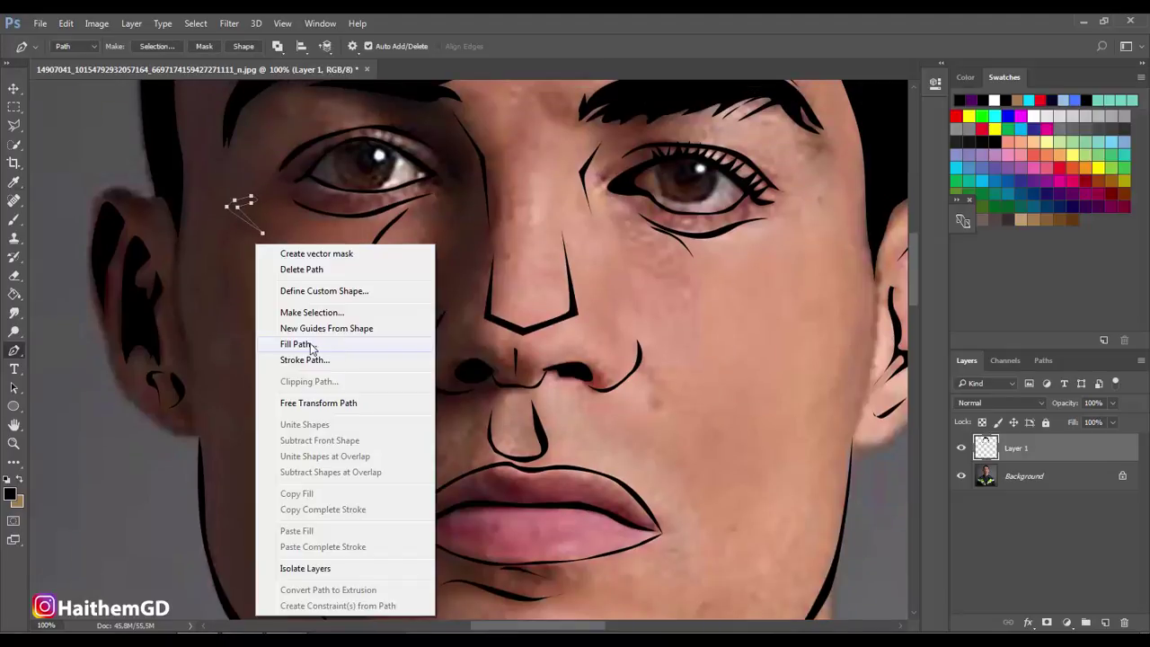
left_click(297, 343)
left_click(685, 169)
scroll(755, 339, "up", 2)
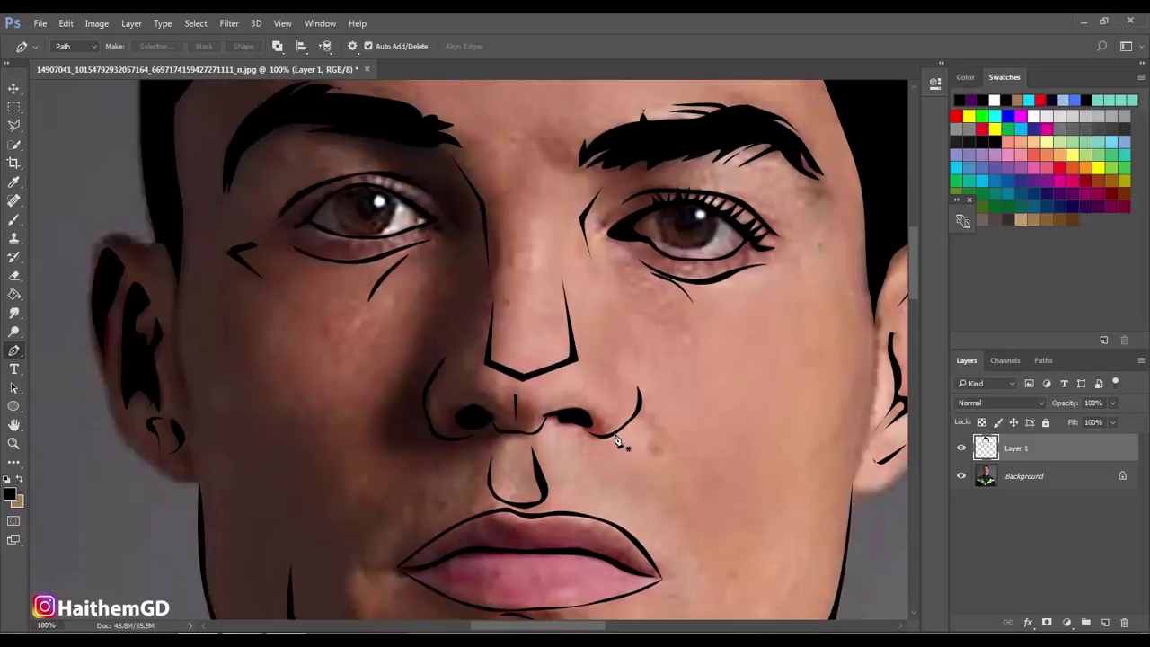
scroll(395, 513, "down", 4)
left_click(13, 442)
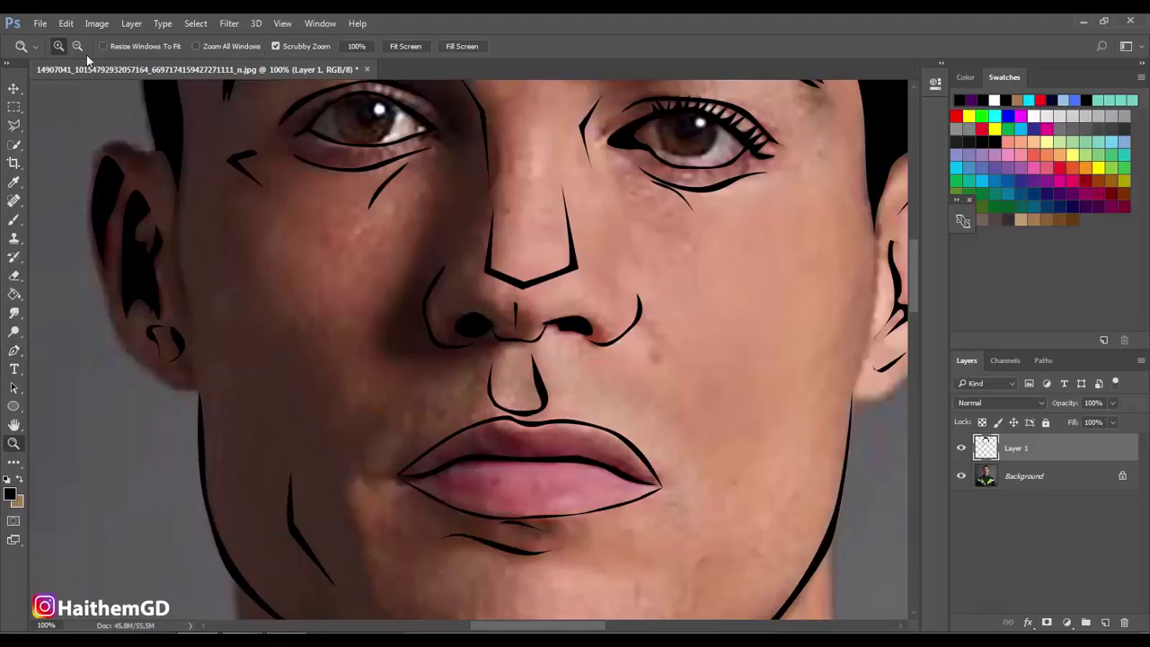
left_click(401, 290, "alt")
left_click(961, 476)
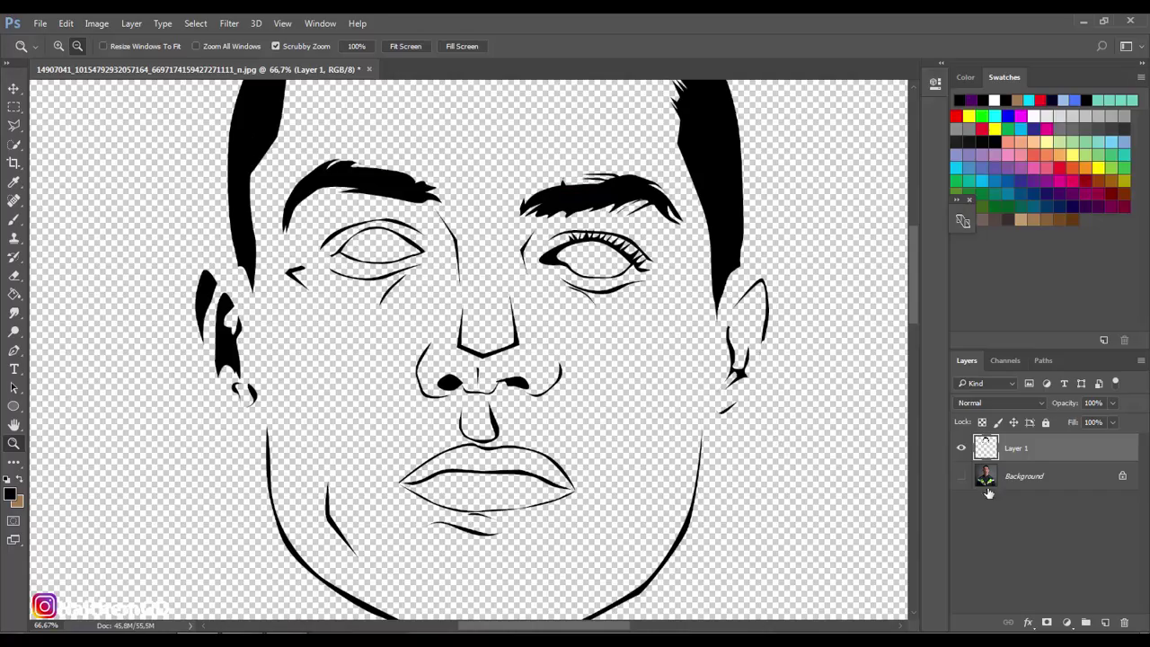
left_click(962, 476)
left_click(263, 319)
left_click(264, 319)
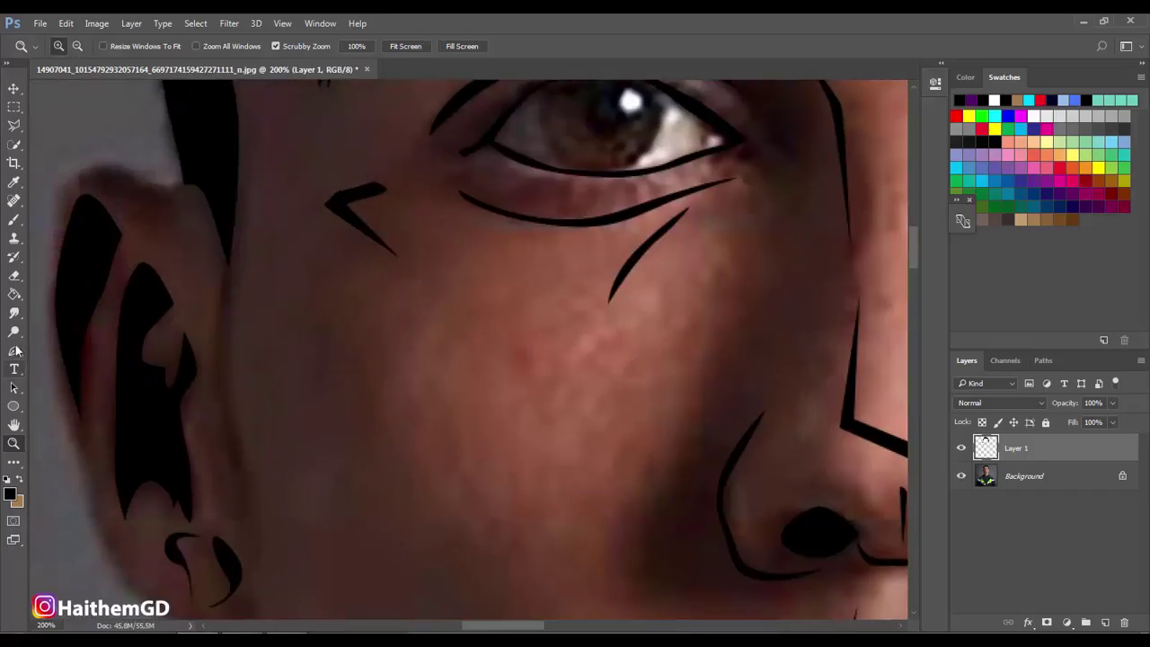
key("p")
- Trace the ear's front edge down toward the jaw and fill that path solid black
left_click(221, 227)
left_click(219, 309)
left_click(220, 388)
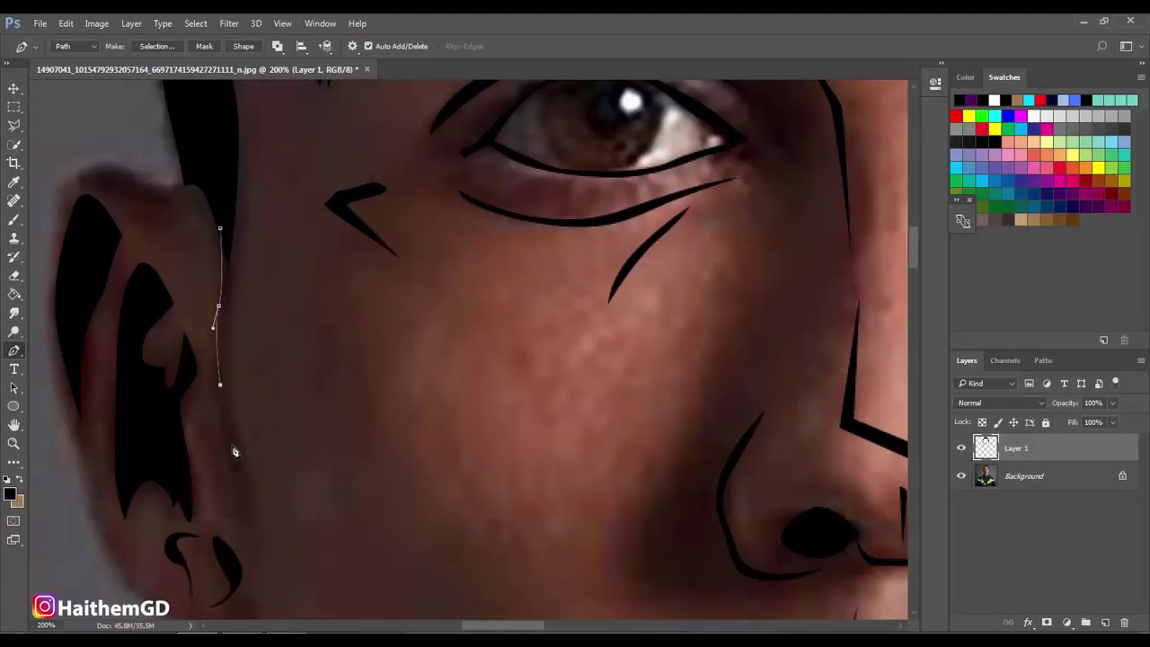
left_click(231, 461)
scroll(238, 467, "down", 5)
left_click(256, 422)
left_click(270, 500)
left_click(270, 524)
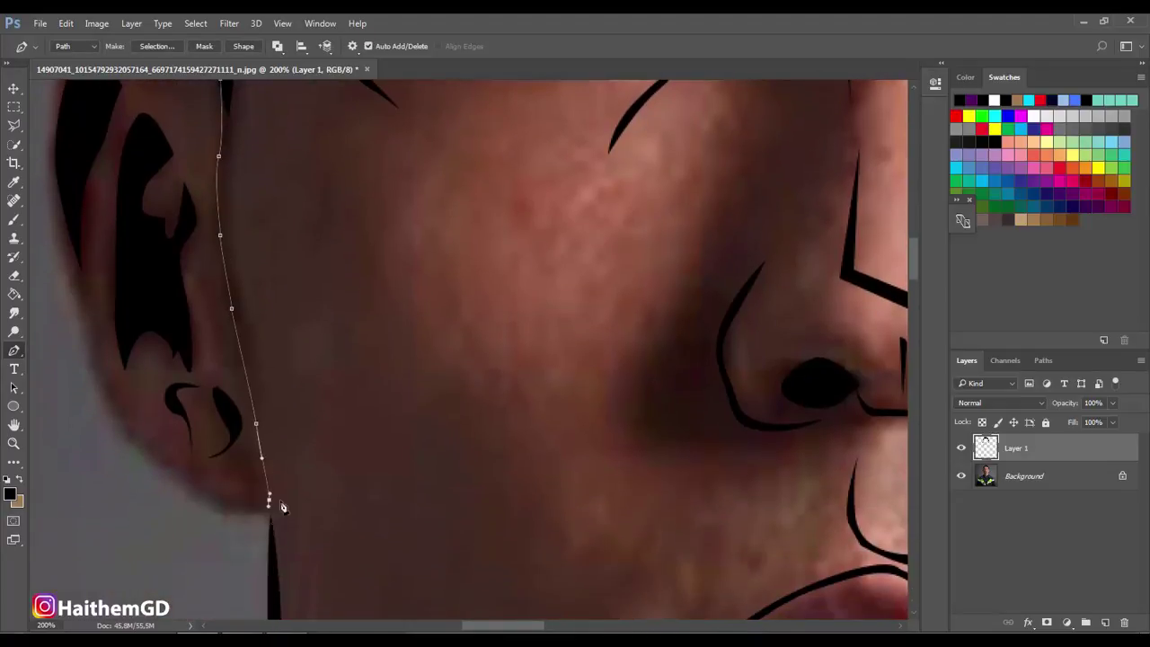
left_click_drag(256, 384, 242, 324)
scroll(232, 279, "up", 5)
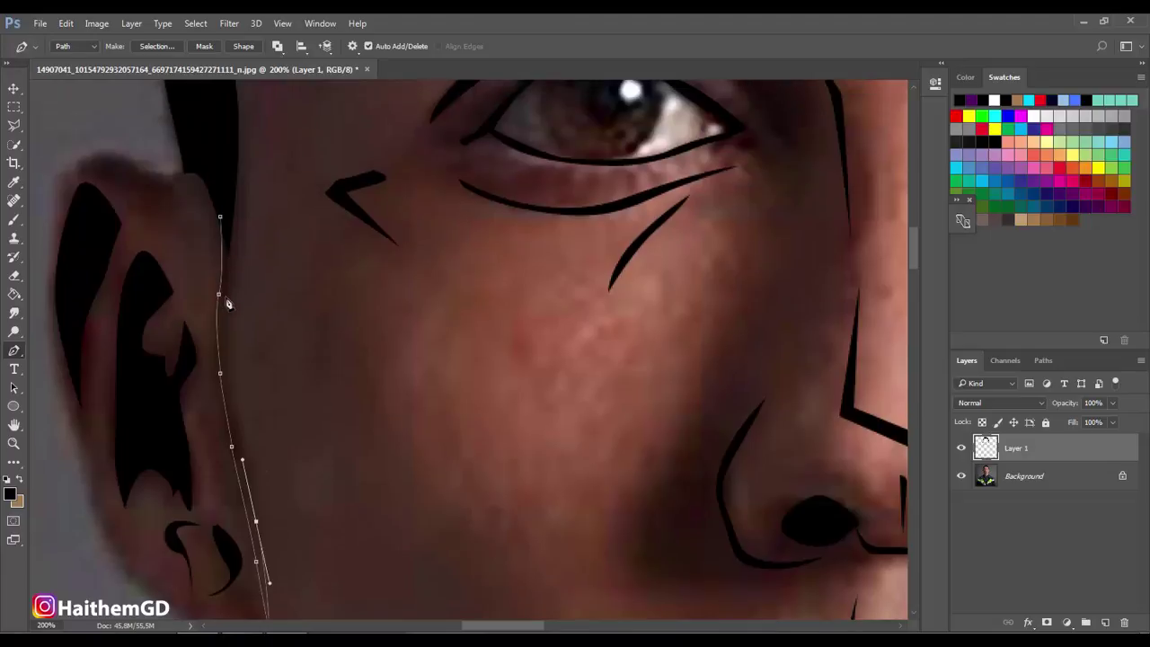
left_click_drag(225, 218, 218, 234)
right_click(225, 255)
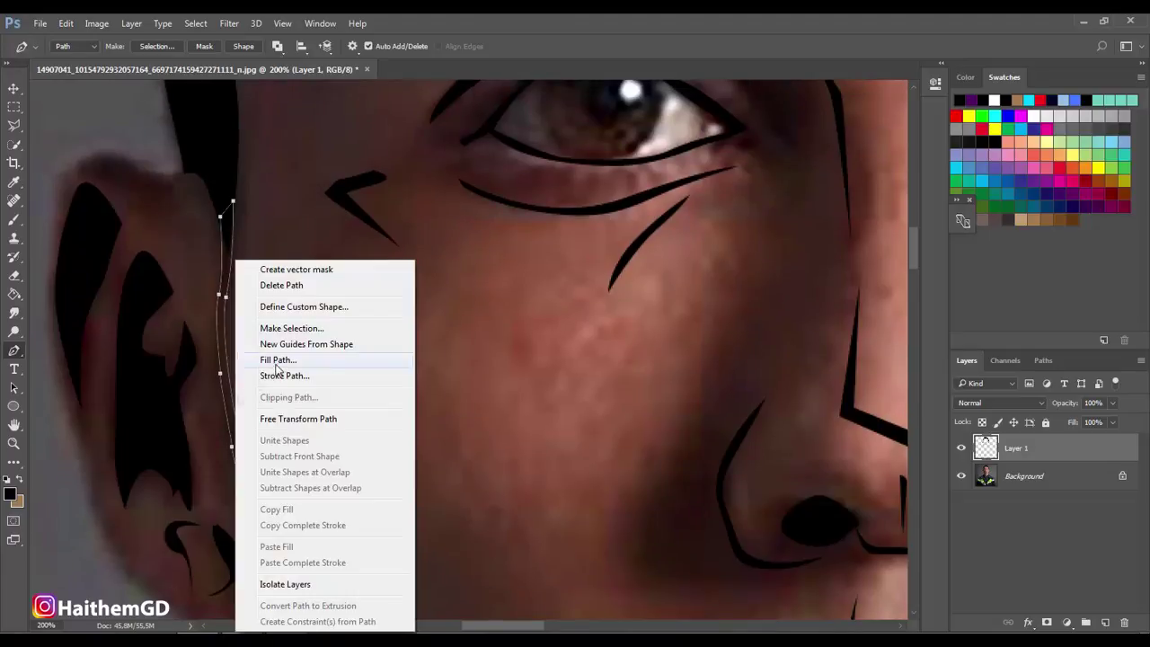
left_click(283, 357)
key("Return")
- Begin the ear's outer outline path with anchors and a curve across the ear's top
scroll(176, 341, "up", 5)
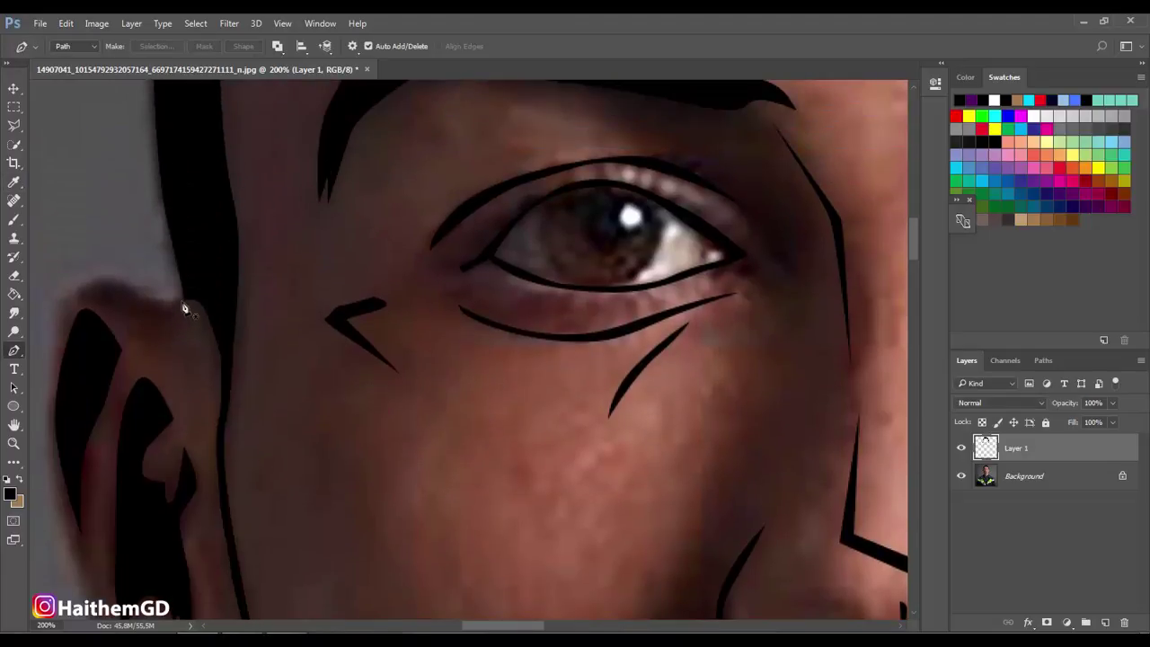
left_click(183, 303)
left_click(166, 306)
left_click(142, 300)
scroll(143, 303, "up", 2)
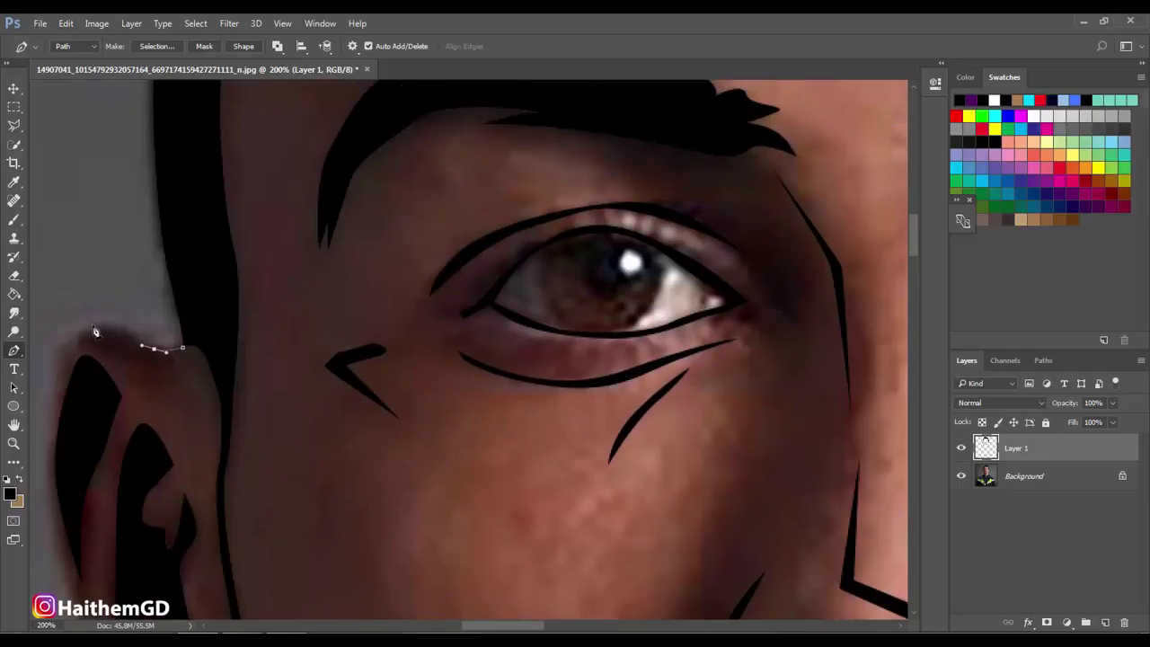
scroll(68, 336, "down", 3)
scroll(317, 382, "left", 10)
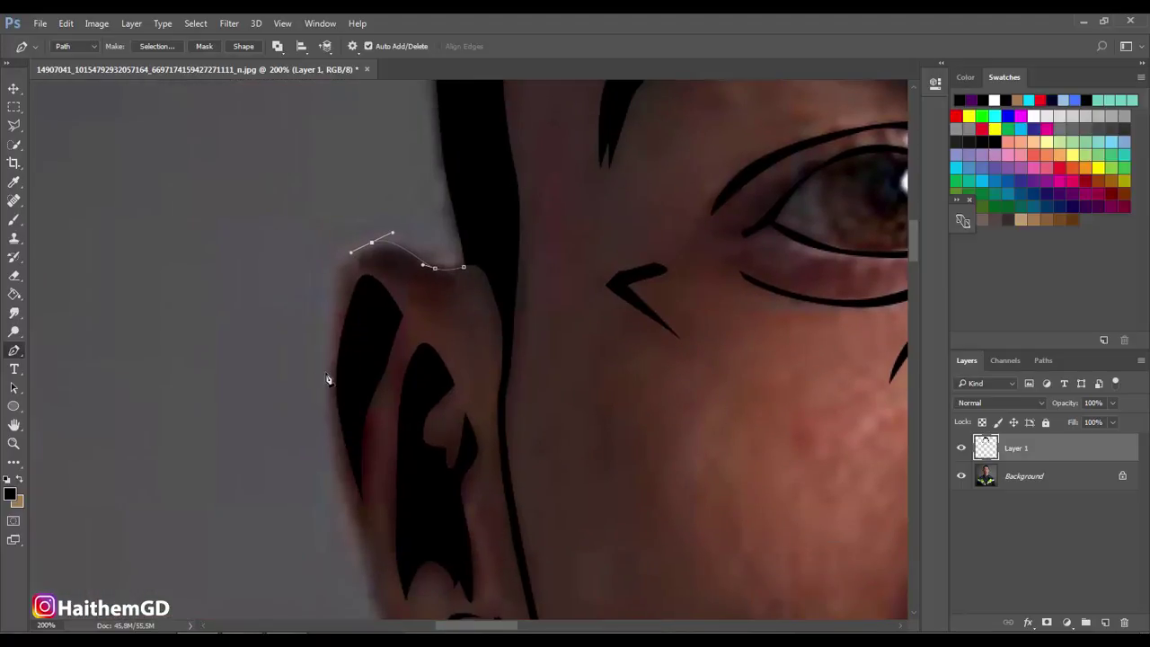
left_click_drag(330, 327, 323, 402)
scroll(350, 499, "down", 2)
left_click_drag(360, 503, 369, 539)
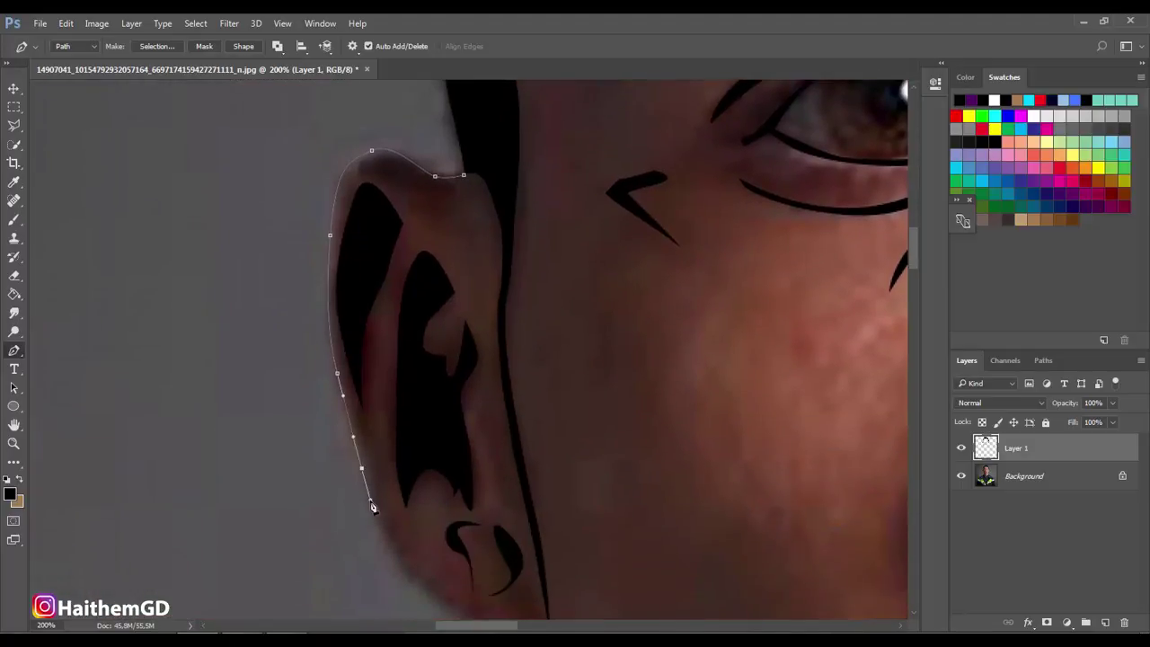
scroll(428, 548, "down", 4)
- Curve the outline down the back edge and around the earlobe, then fill it black
left_click_drag(424, 513, 456, 537)
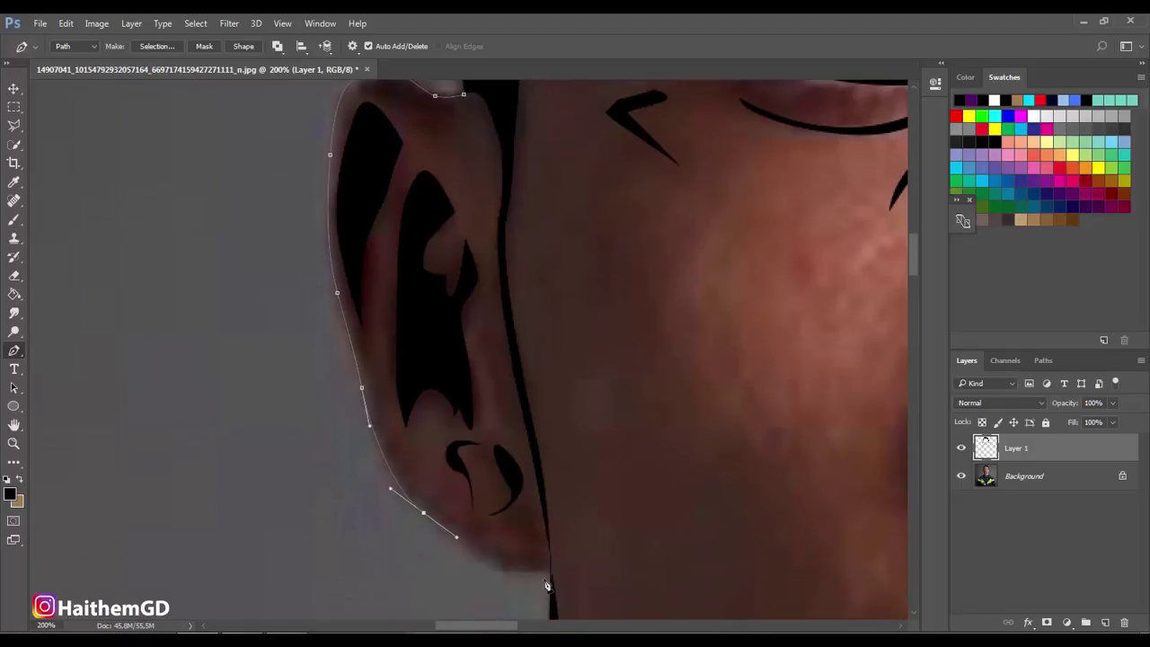
left_click_drag(551, 570, 598, 569)
left_click_drag(481, 554, 448, 530)
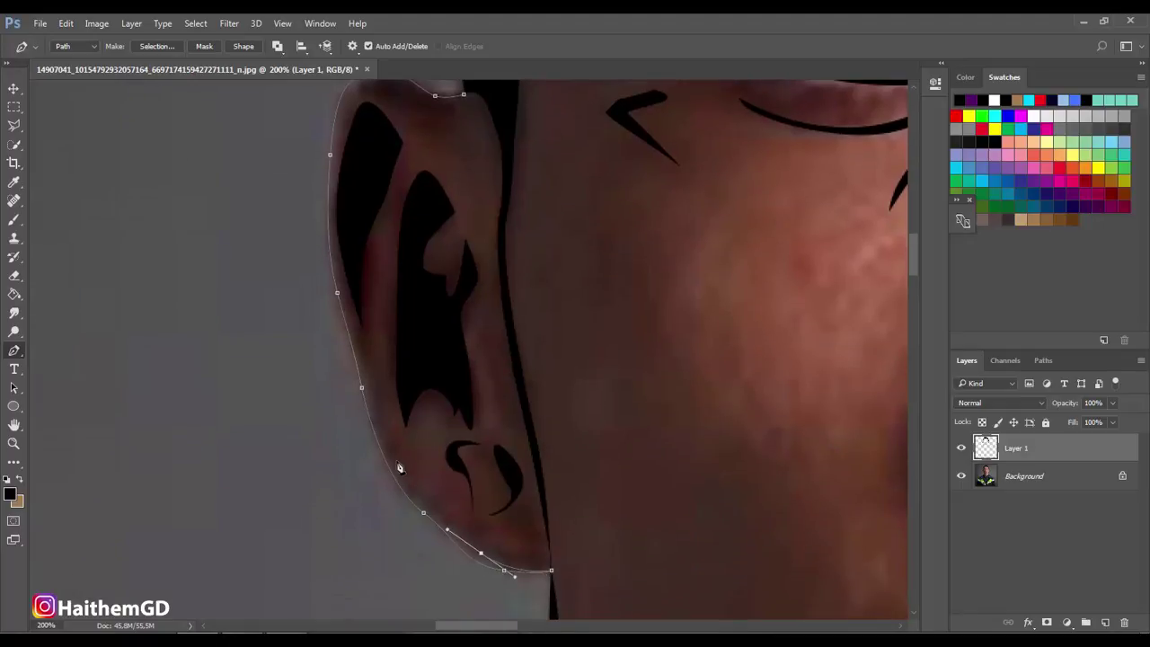
scroll(384, 423, "up", 1)
scroll(368, 396, "up", 4)
left_click_drag(332, 341, 338, 313)
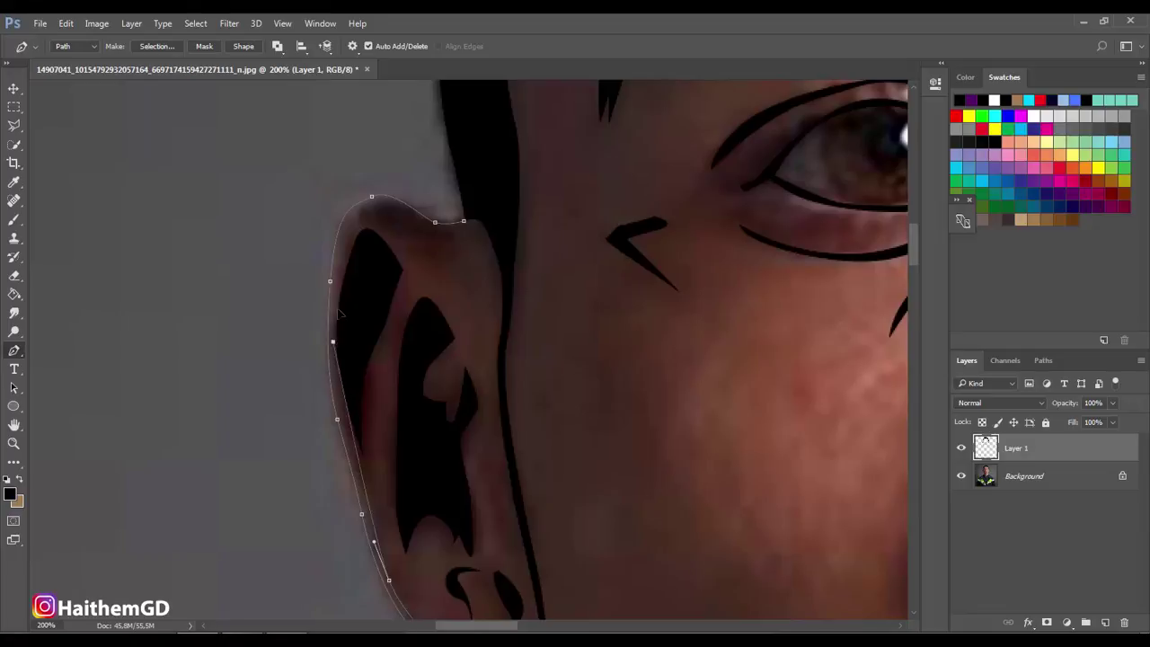
left_click_drag(435, 222, 437, 231)
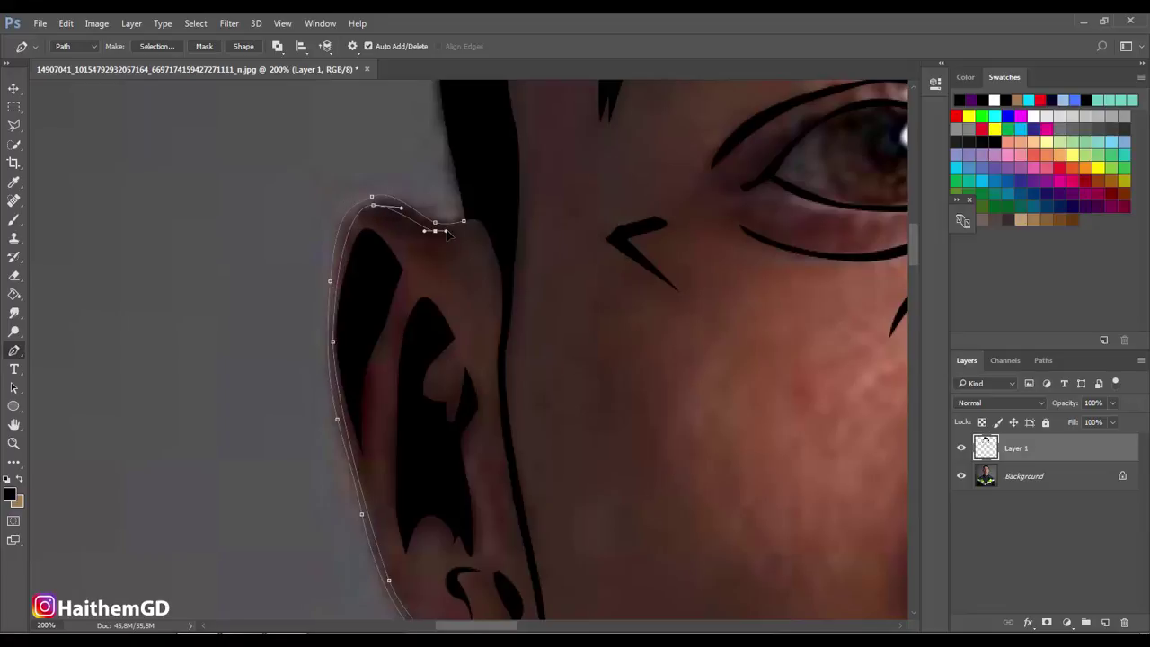
right_click(466, 259)
left_click(503, 372)
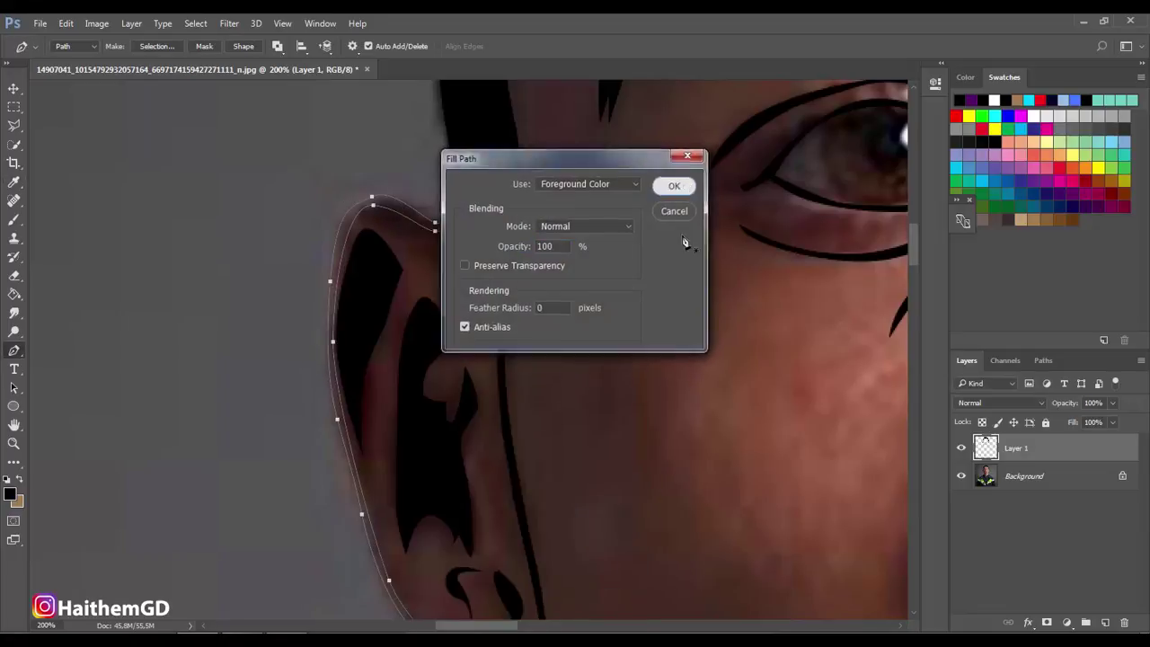
left_click(672, 186)
- Draw a line down the ear's inner edge and fill it black
left_click(476, 359)
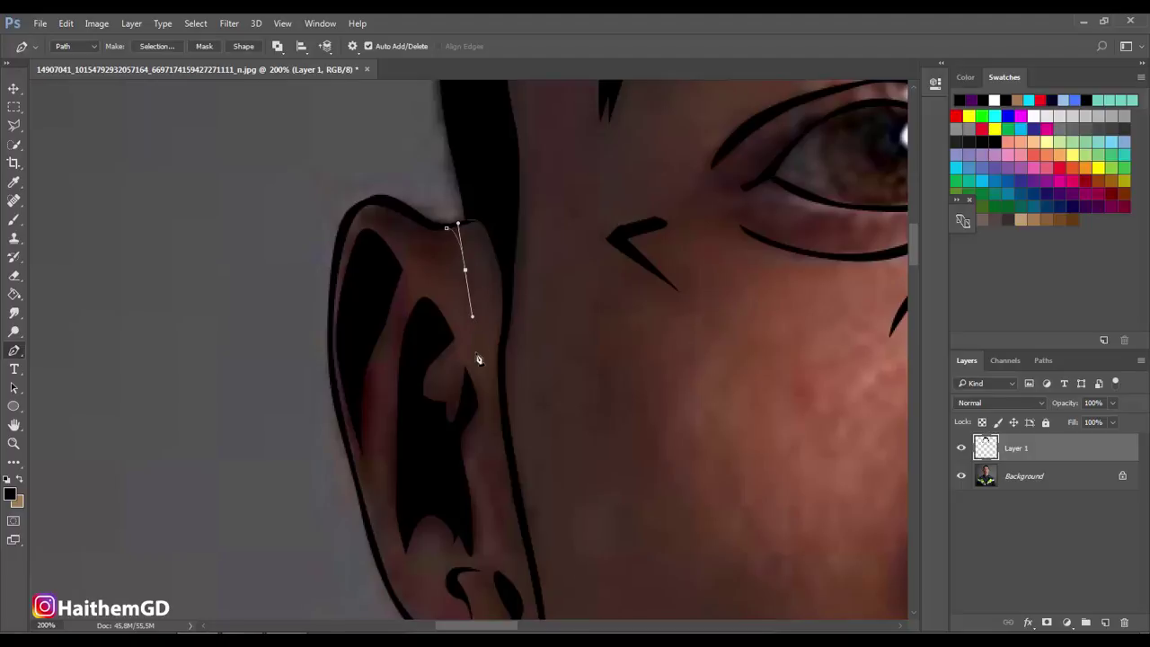
right_click(451, 234)
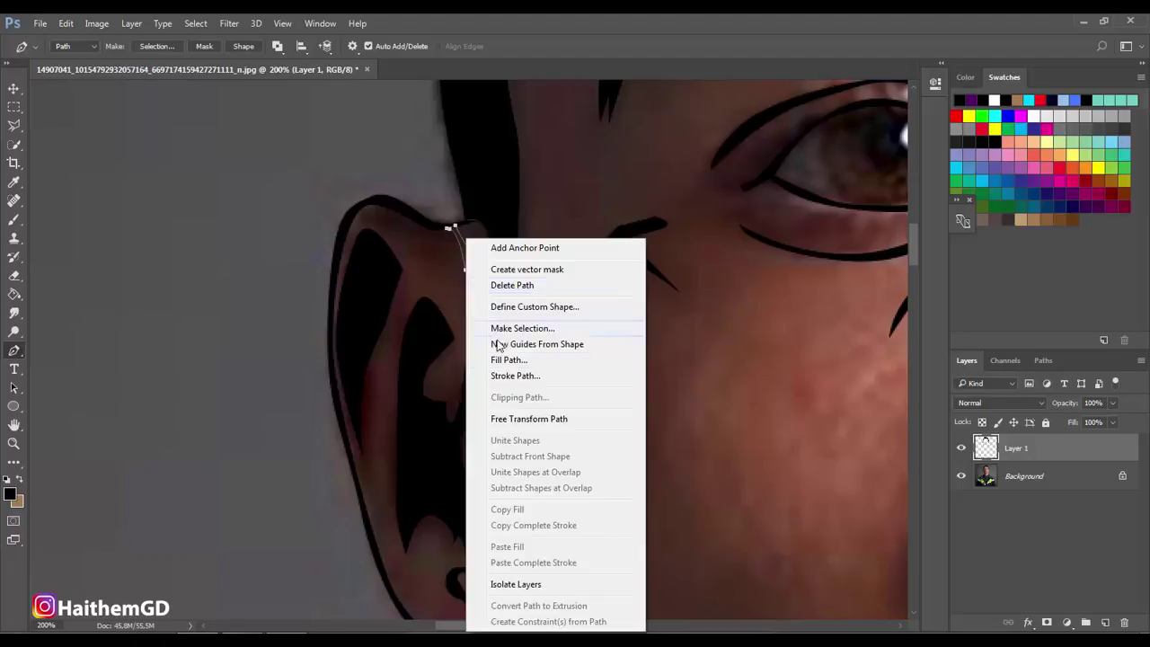
left_click(494, 347)
left_click(672, 186)
- Add a curved line along the ear edge and fill it black
left_click(477, 222)
left_click_drag(506, 289, 476, 223)
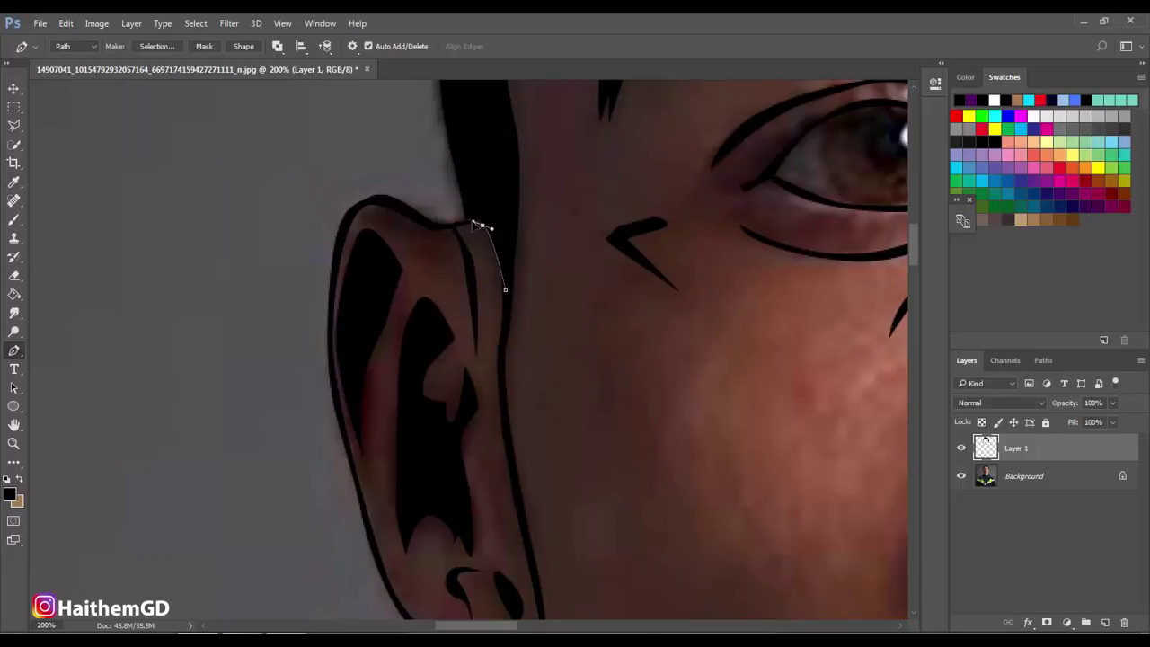
right_click(508, 295)
left_click(553, 396)
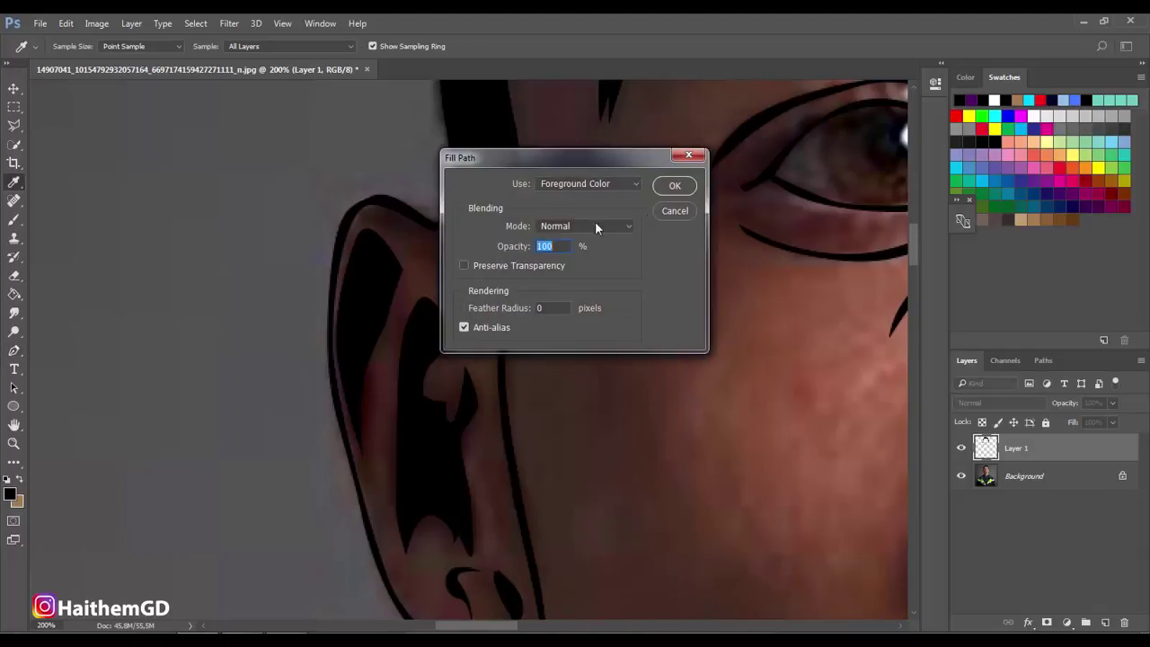
left_click(673, 185)
scroll(564, 399, "right", 10)
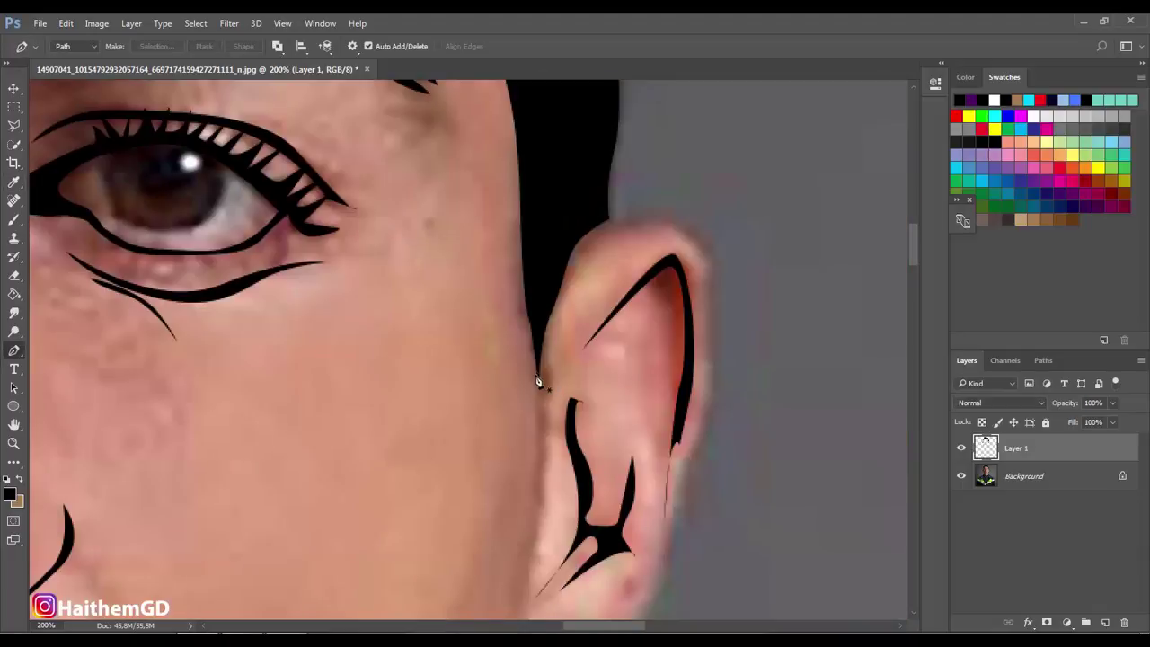
- Trace the right ear's front edge from the top to the lobe and fill it black
left_click(544, 350)
scroll(531, 565, "down", 5)
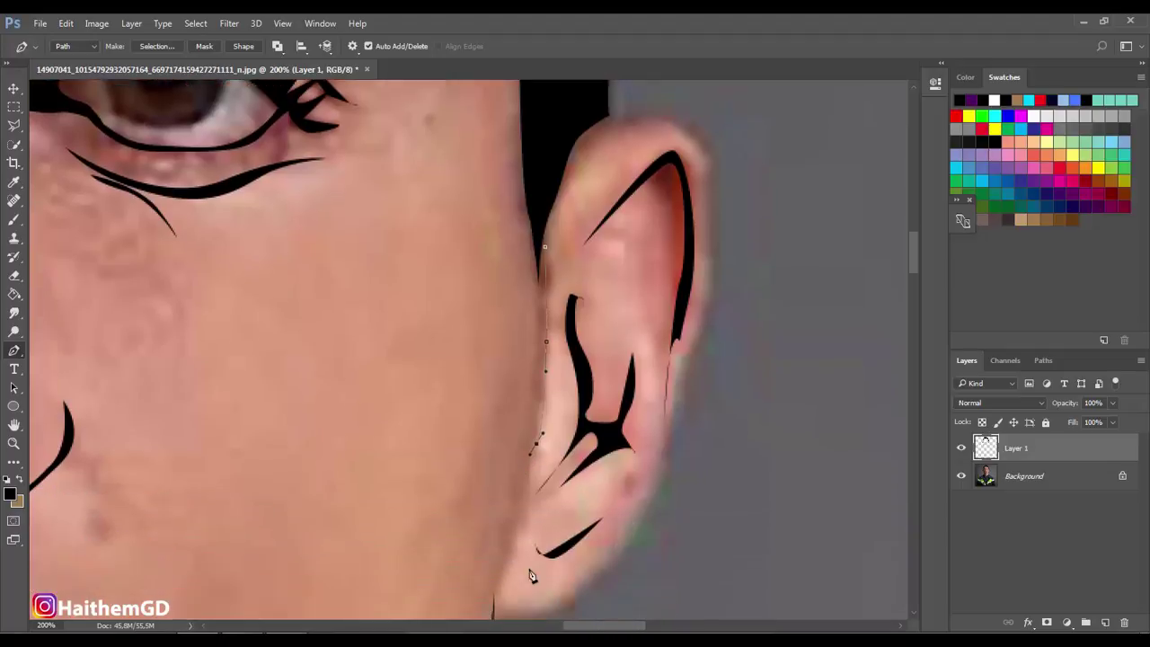
left_click(536, 270)
left_click(532, 329)
left_click(518, 363)
left_click(503, 401)
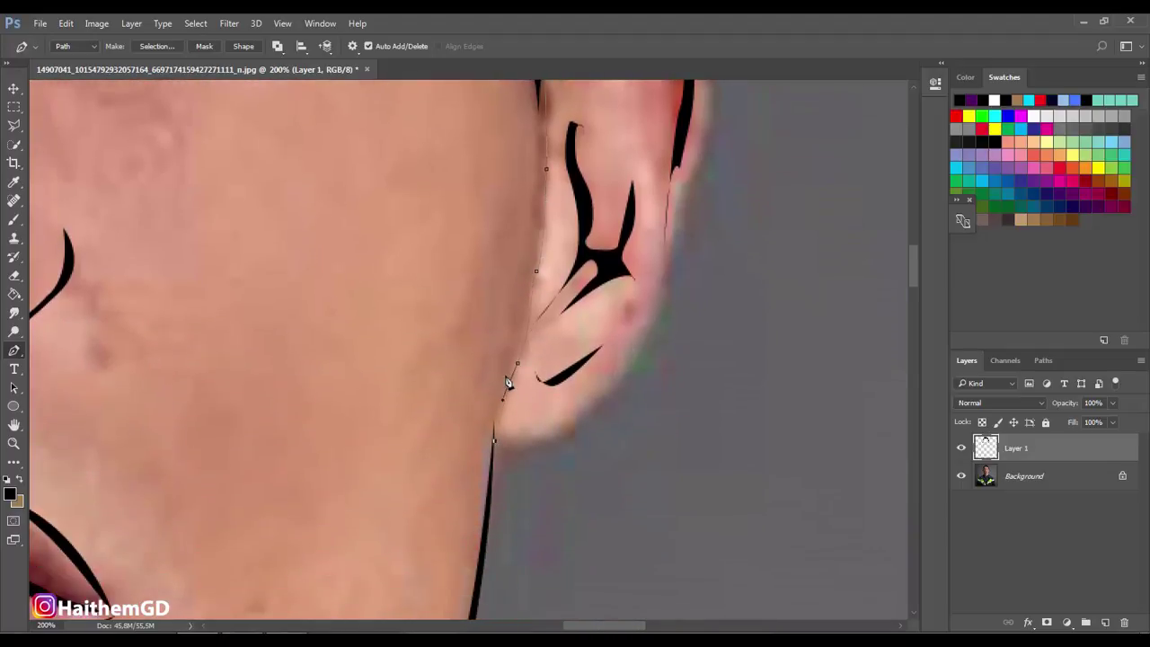
scroll(523, 333, "up", 1)
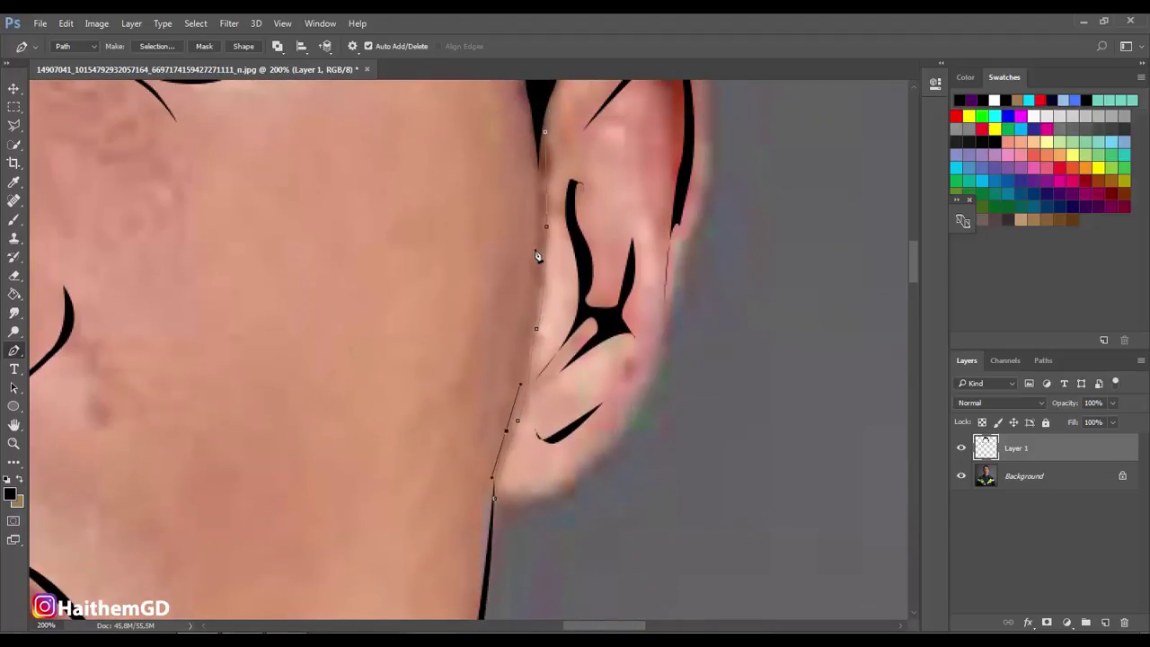
left_click(534, 106)
right_click(530, 184)
left_click(562, 286)
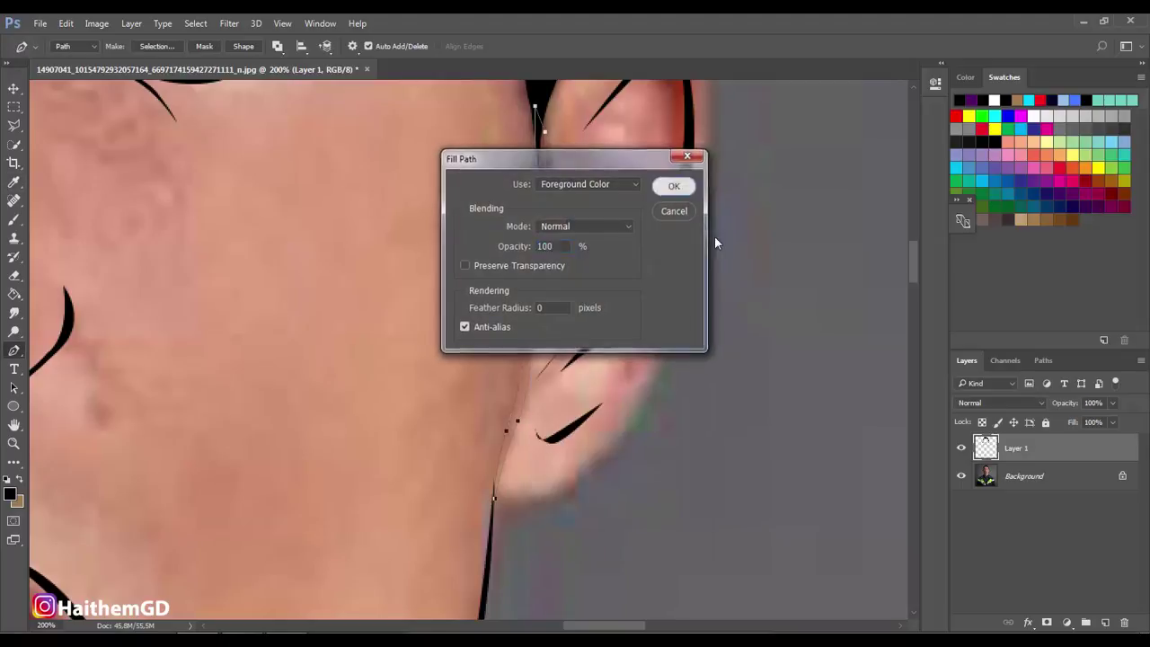
key("Return")
- Start a new path at the ear's top and curve it down the back edge and lobe
scroll(546, 475, "up", 3)
scroll(584, 334, "up", 2)
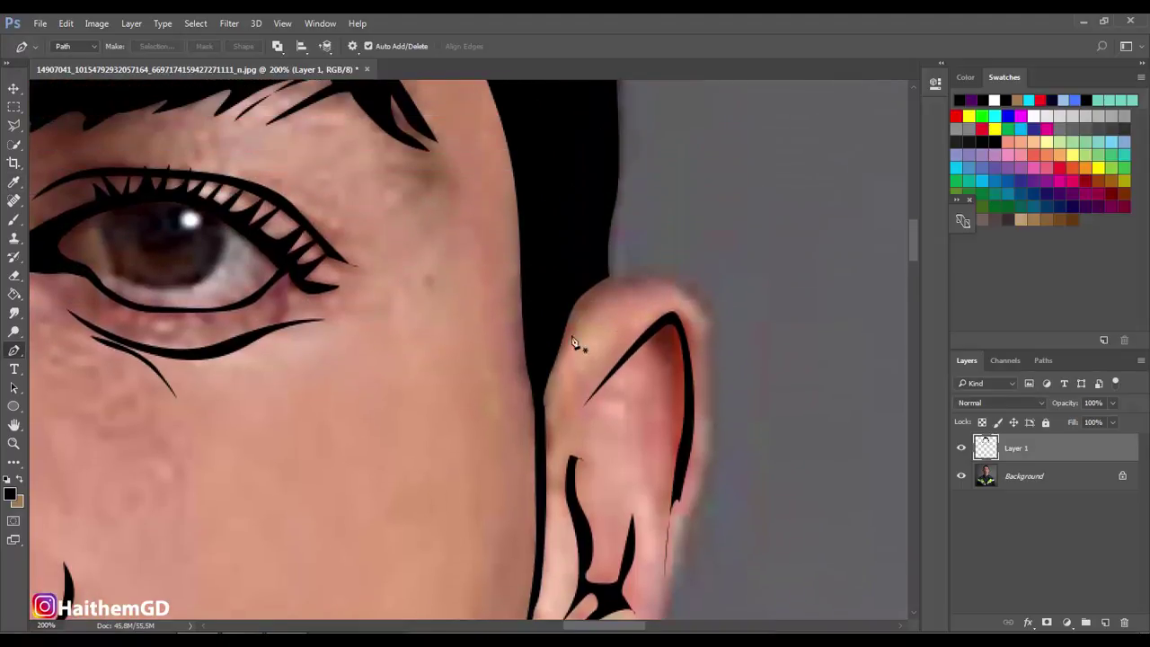
left_click(554, 358)
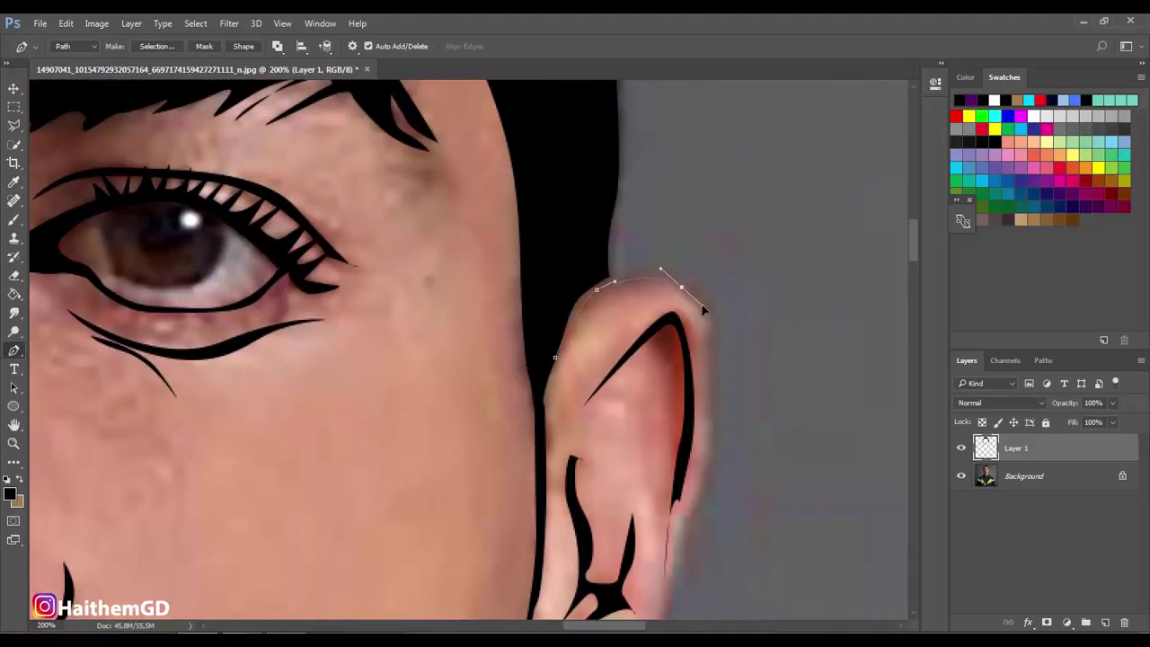
scroll(704, 309, "down", 1)
left_click_drag(713, 352, 711, 376)
scroll(704, 456, "down", 3)
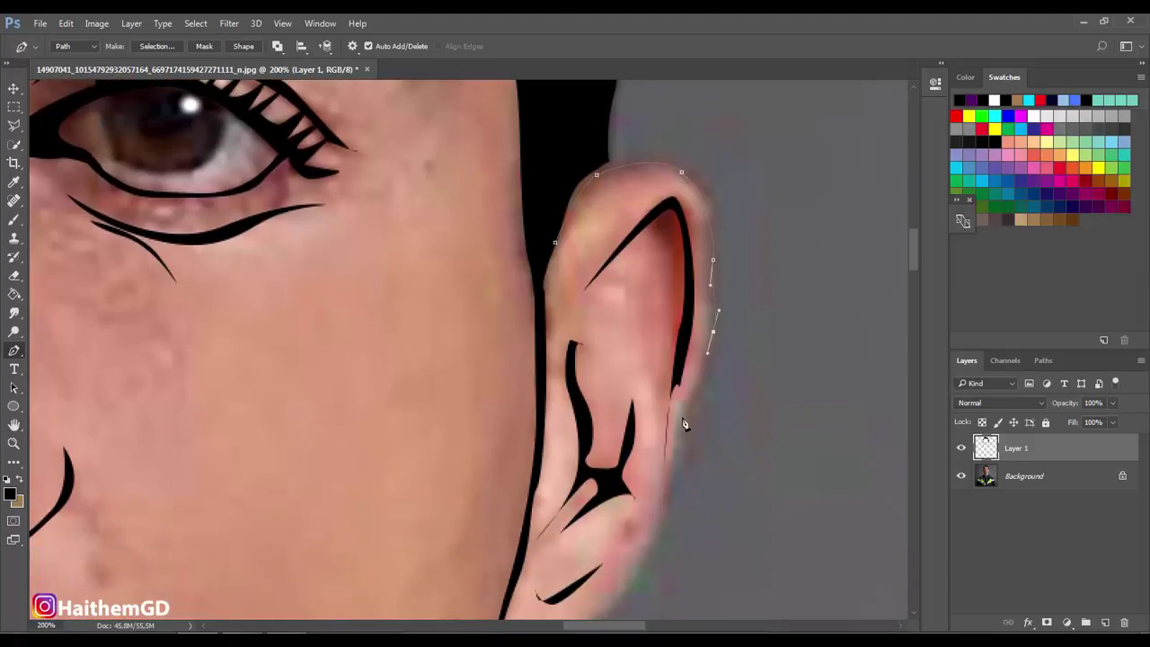
left_click(683, 423)
scroll(683, 423, "down", 2)
left_click(668, 470)
scroll(668, 470, "down", 2)
scroll(657, 523, "down", 1)
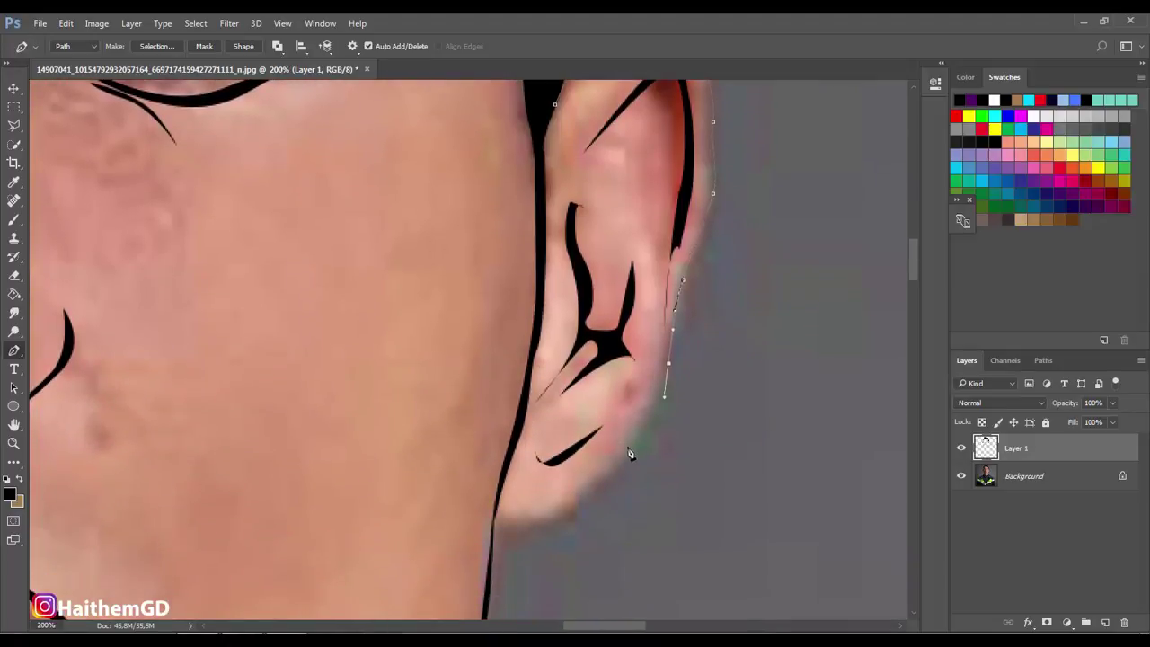
left_click_drag(581, 508, 561, 520)
scroll(695, 359, "up", 2)
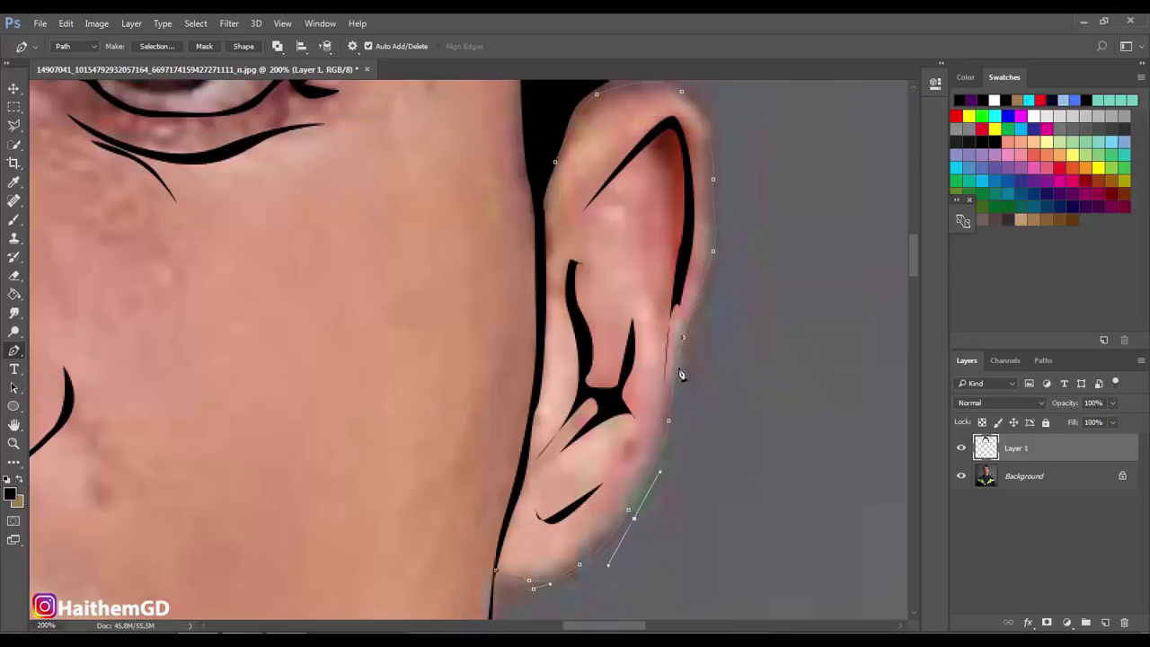
left_click_drag(680, 374, 685, 366)
- Close the outer ear path at the top and fill it solid black
scroll(725, 278, "up", 4)
left_click(653, 196)
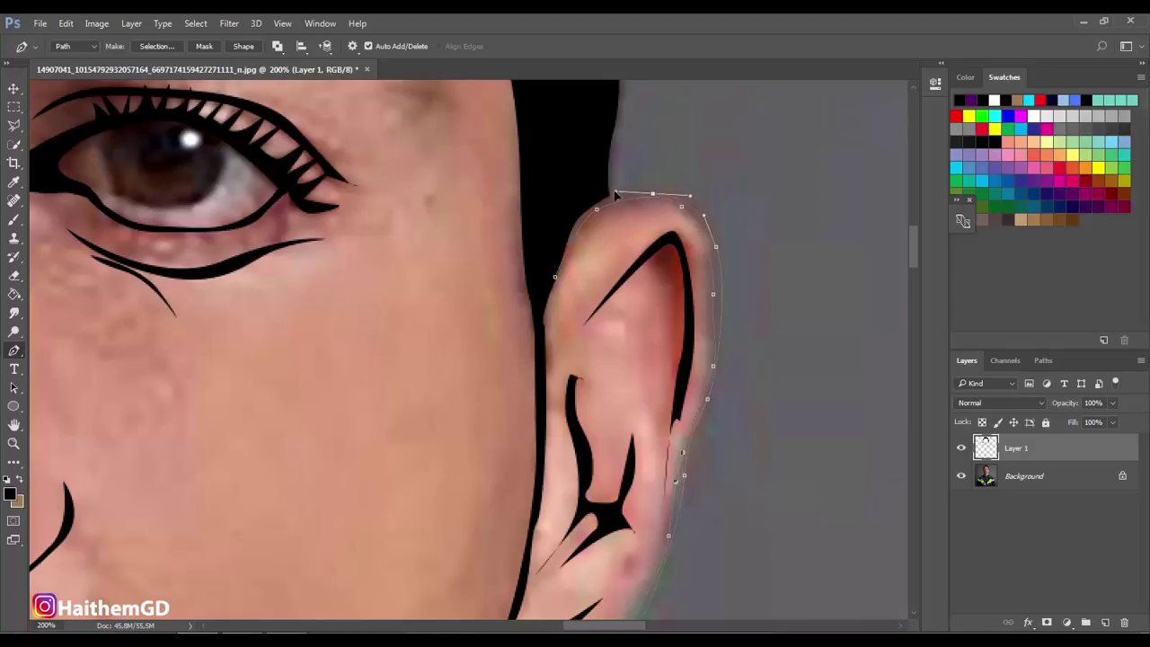
right_click(550, 272)
left_click(544, 214)
right_click(550, 275)
left_click(587, 349)
left_click(683, 182)
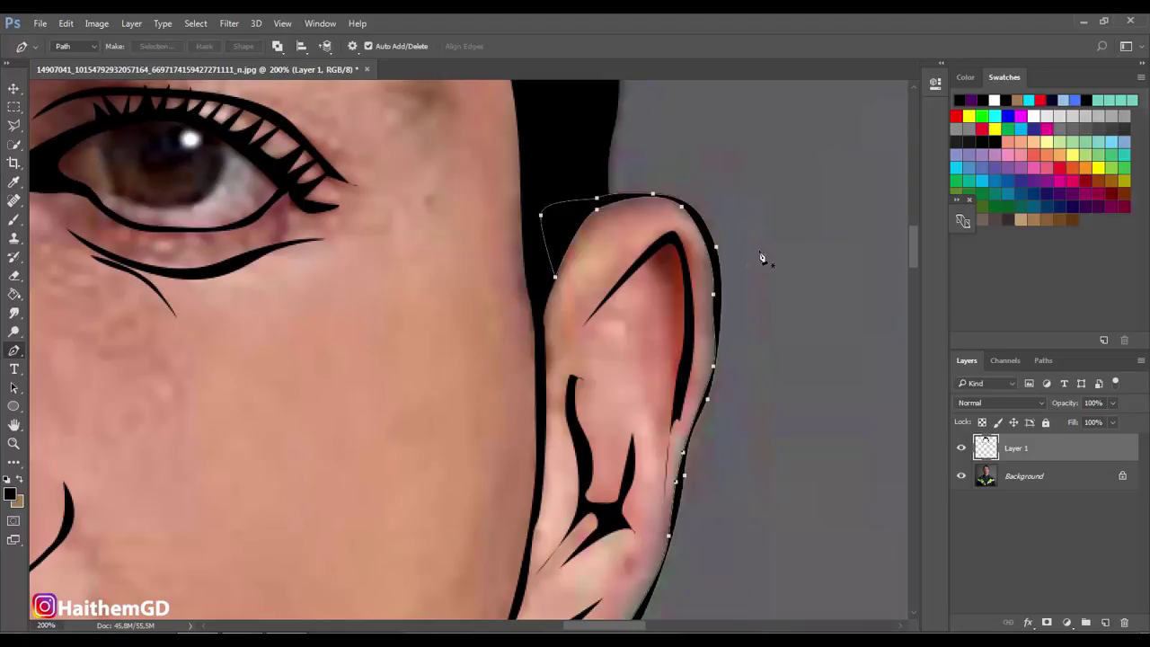
key("Return")
key("z")
left_click(225, 270, "alt")
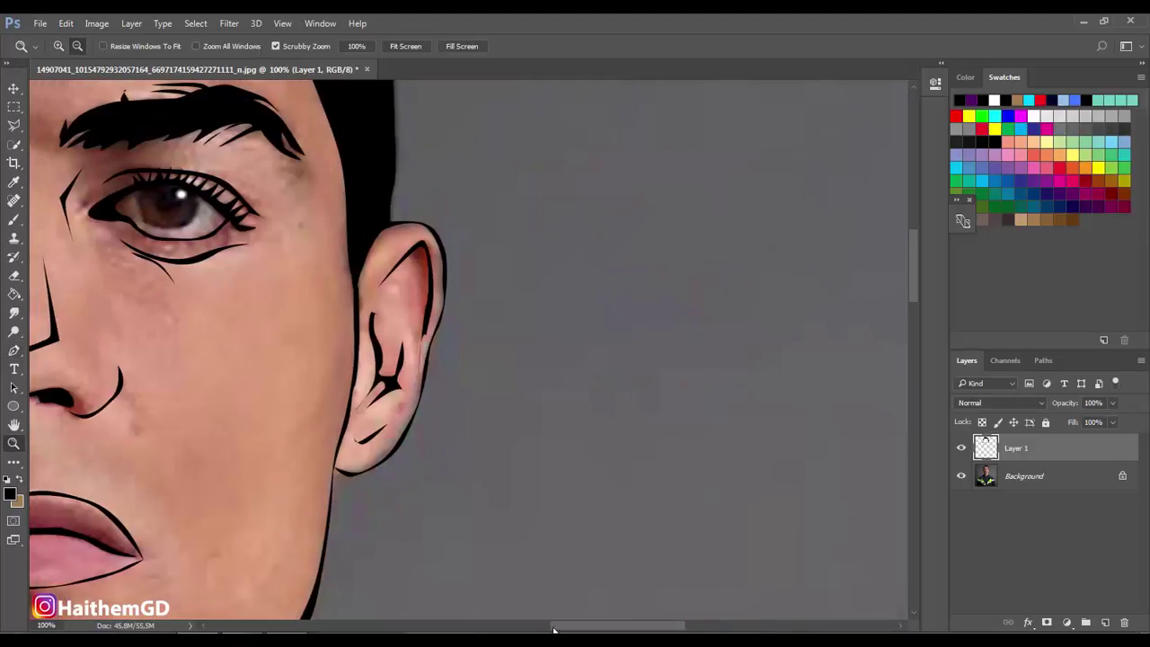
- Zoom out, hide the Background photo to check the line art, then reshow it and zoom into the ear
scroll(274, 430, "left", 5)
left_click(274, 431, "alt")
left_click(962, 476)
left_click(256, 468, "alt")
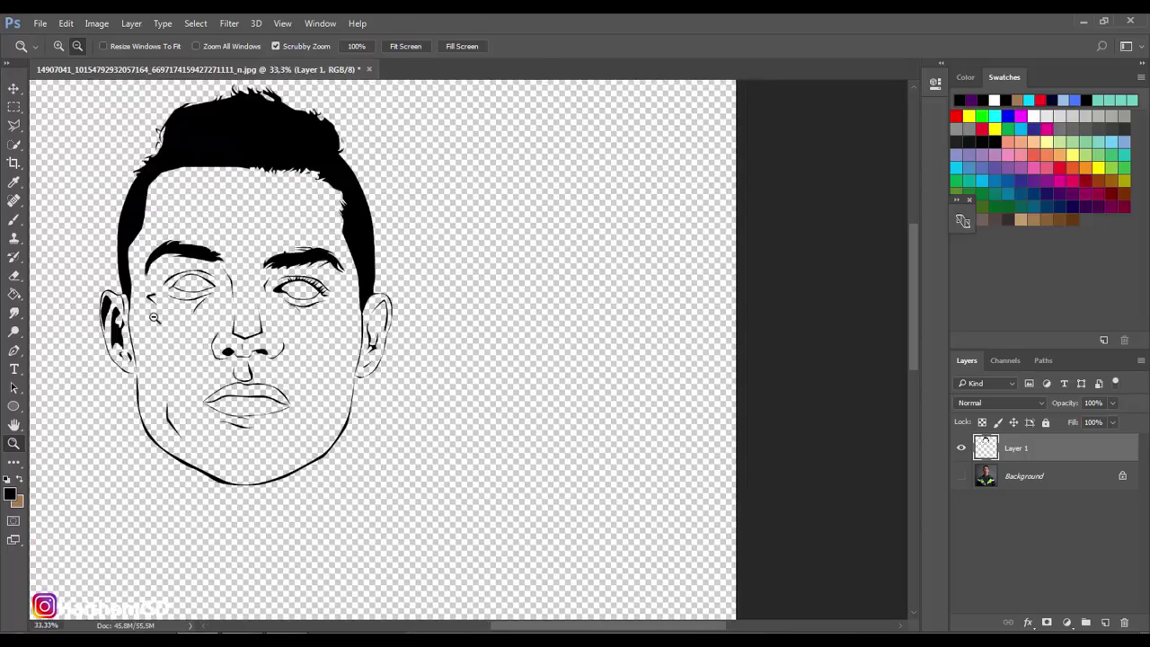
left_click(256, 467, "alt")
left_click(249, 371)
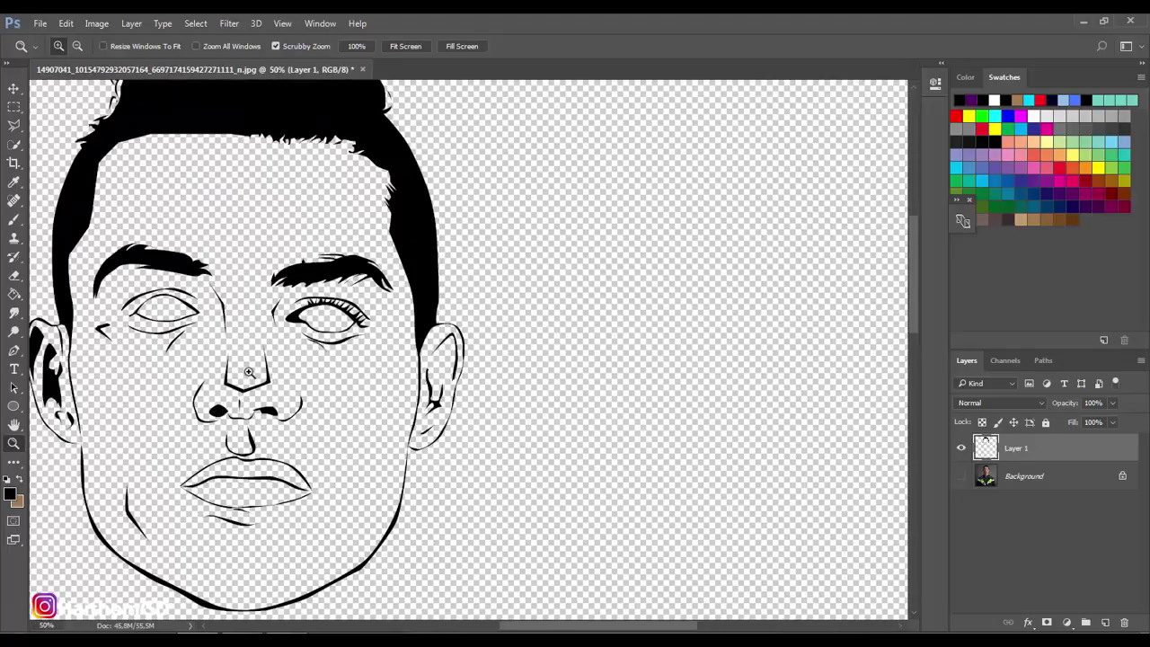
left_click(961, 476)
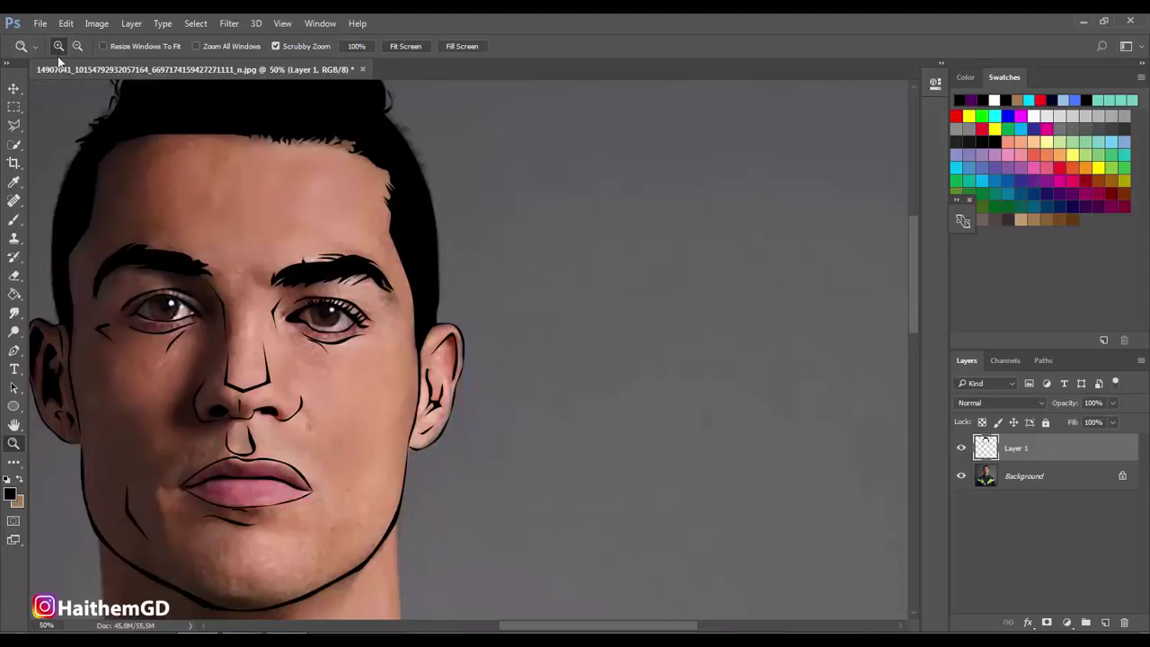
left_click(440, 369)
- Draw a closed path along the ear's inner upper rim and fill it black
key("p")
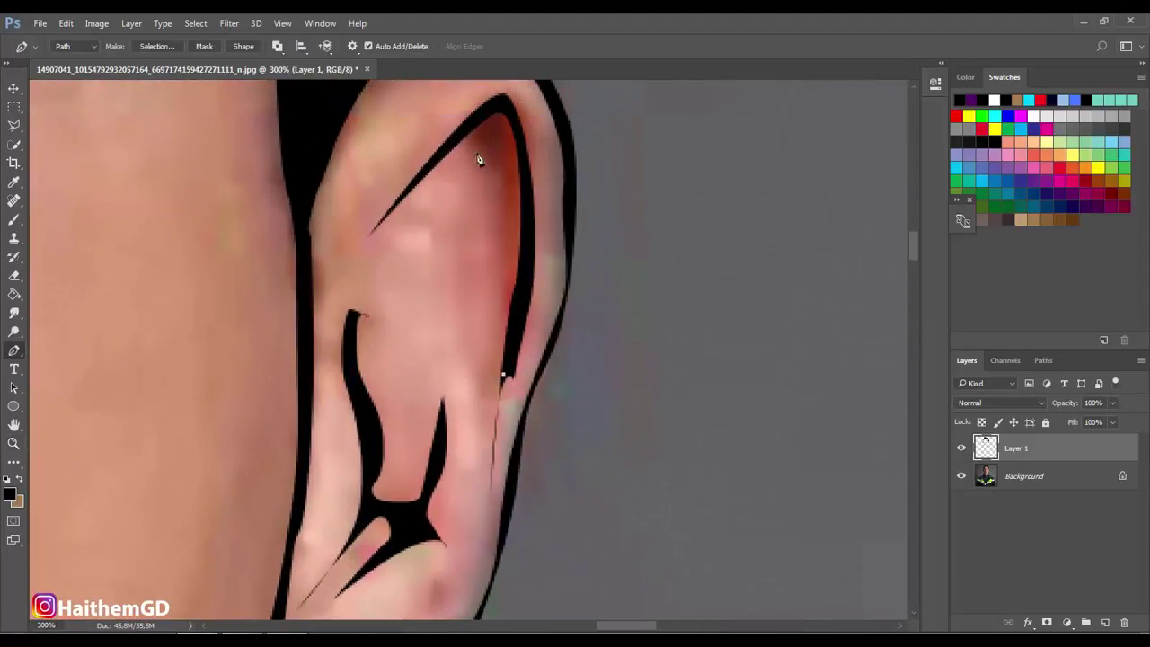
left_click_drag(477, 151, 438, 179)
left_click(407, 190)
left_click(506, 101)
left_click(526, 220)
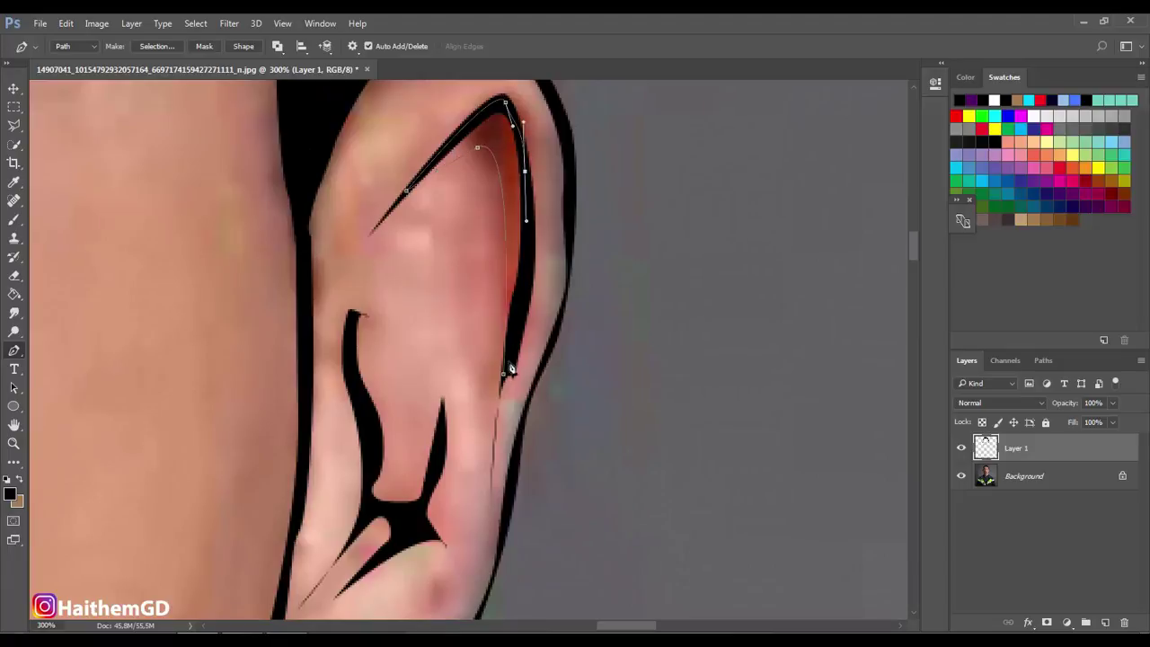
left_click(506, 381)
right_click(523, 378)
left_click(560, 362)
left_click(674, 185)
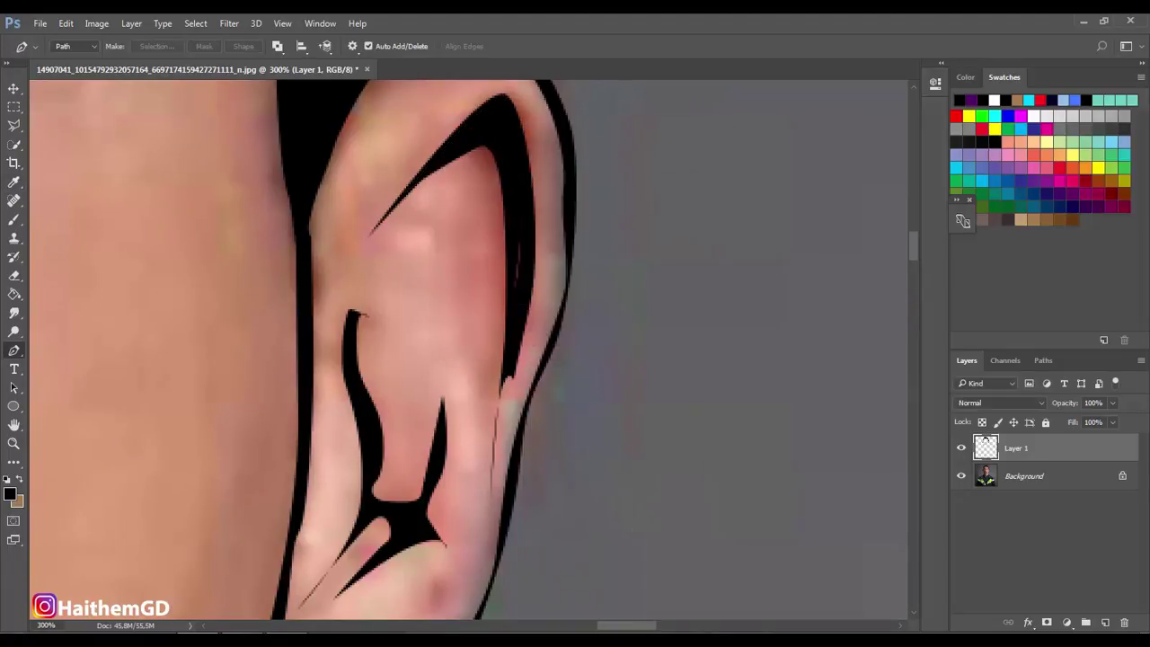
- Add a path on the ear's inner edge, fill it black, then zoom out to the mouth and chin
left_click(518, 313)
left_click(513, 154)
right_click(526, 199)
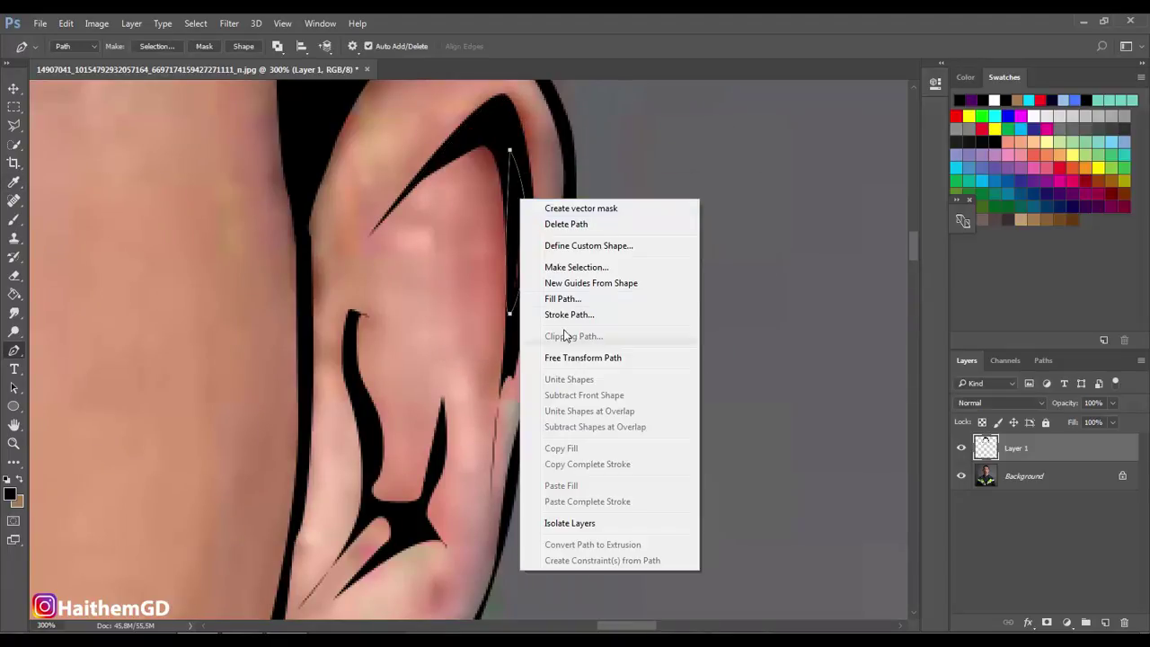
left_click(564, 285)
left_click(674, 186)
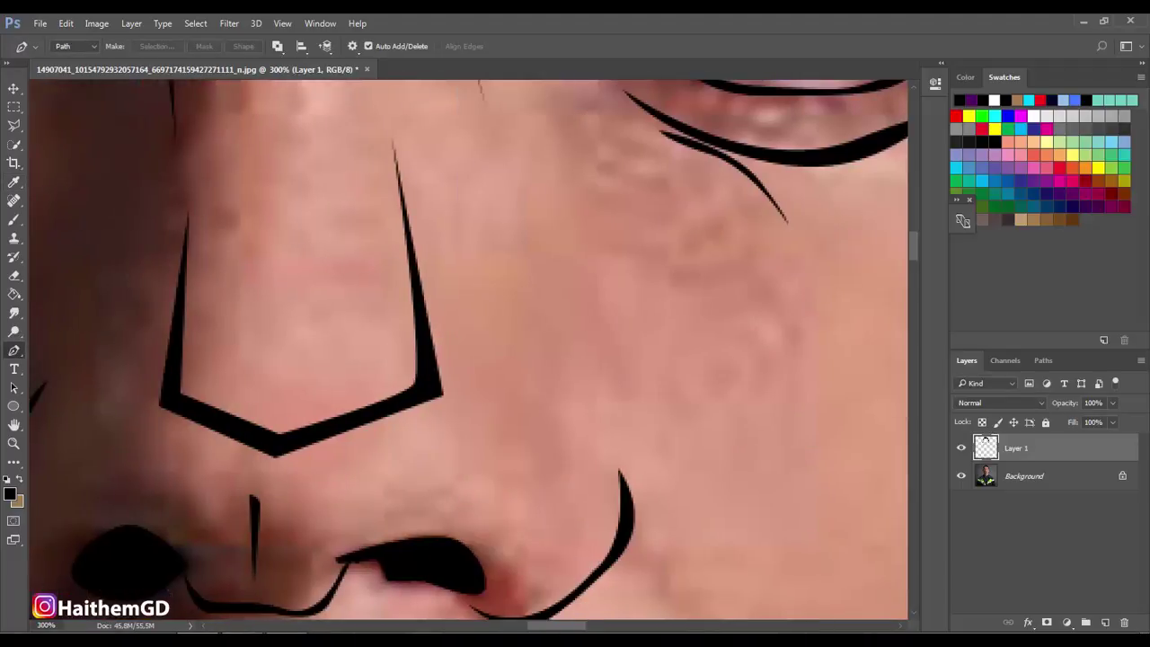
scroll(474, 584, "down", 5)
scroll(270, 405, "down", 5)
key("z")
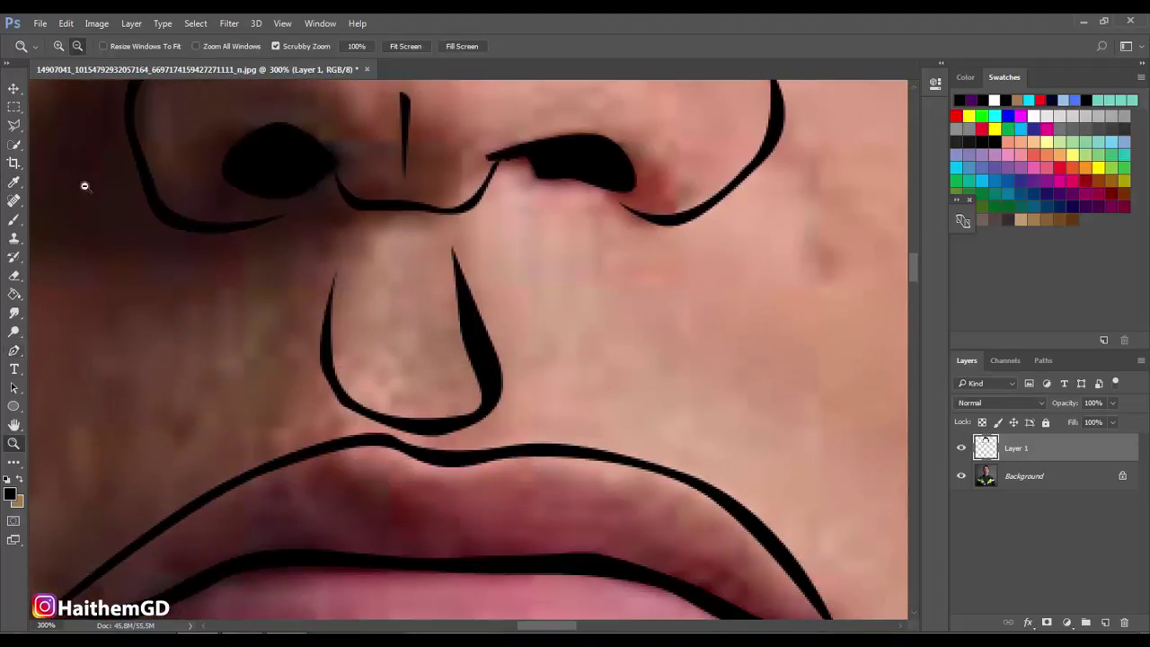
left_click(195, 421, "alt")
left_click(195, 421, "alt")
- Trace the right side of the neck from the jawline down and fill it black
key("p")
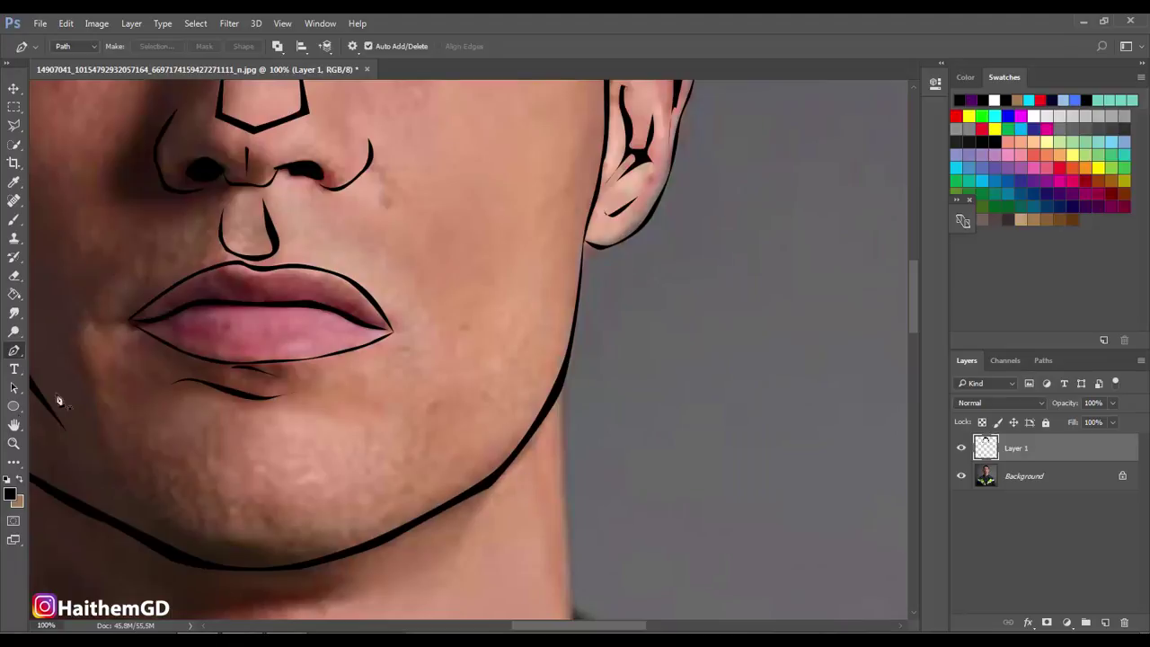
scroll(550, 532, "down", 5)
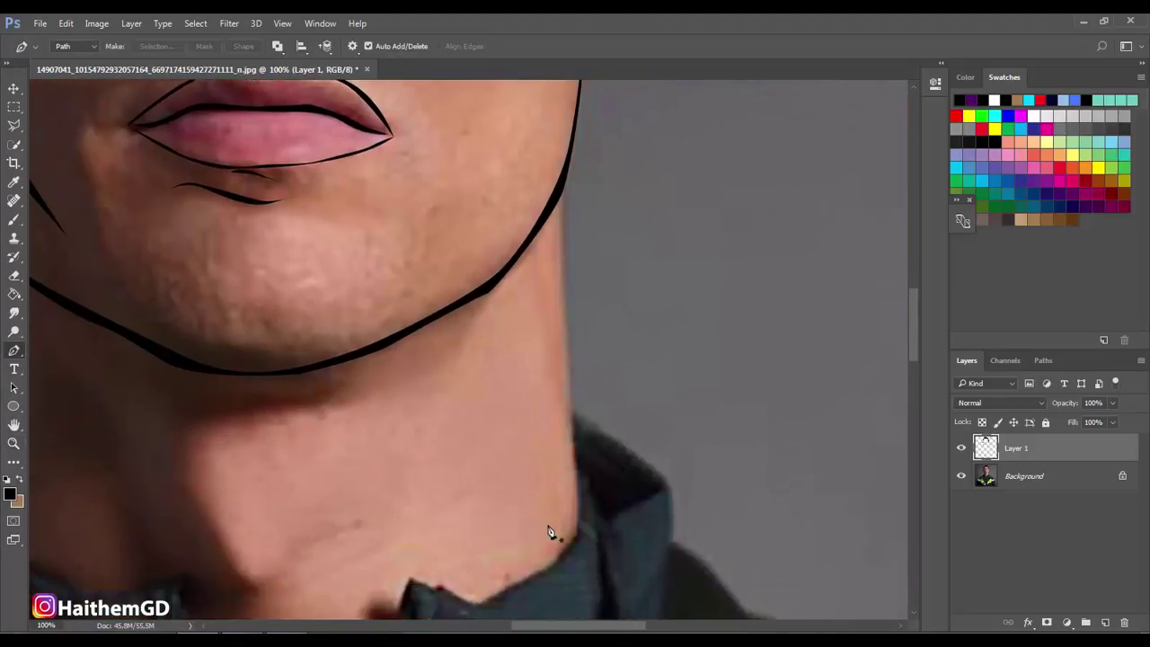
scroll(550, 532, "down", 1)
left_click(563, 156)
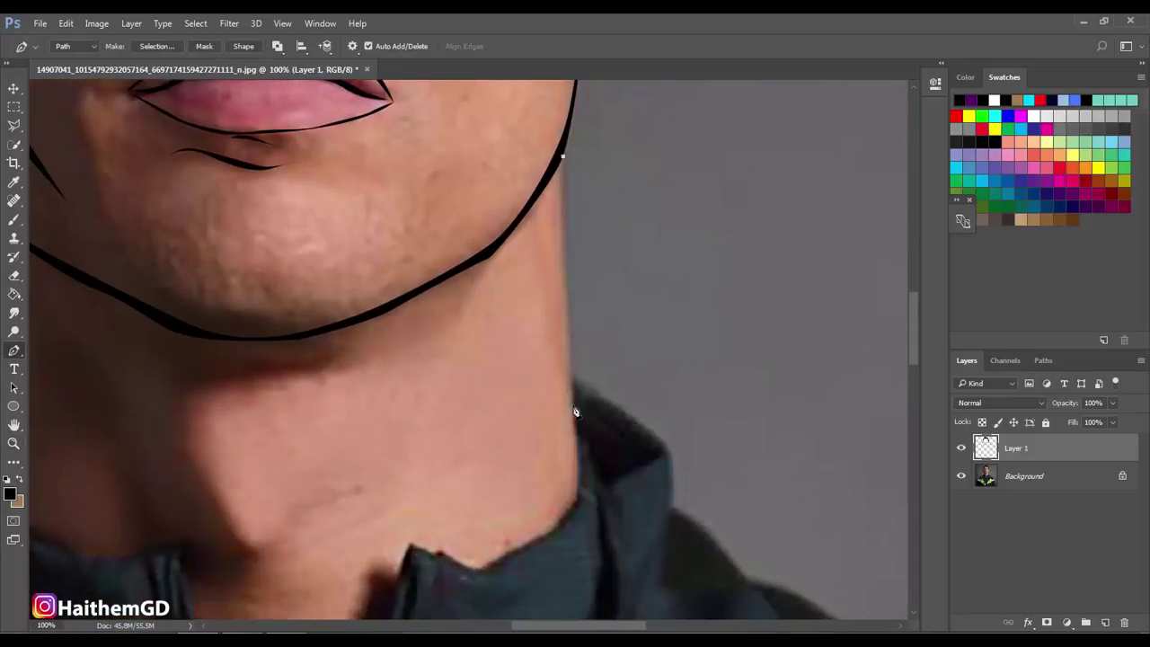
left_click(577, 503)
left_click_drag(563, 157, 567, 164)
right_click(568, 236)
left_click(611, 360)
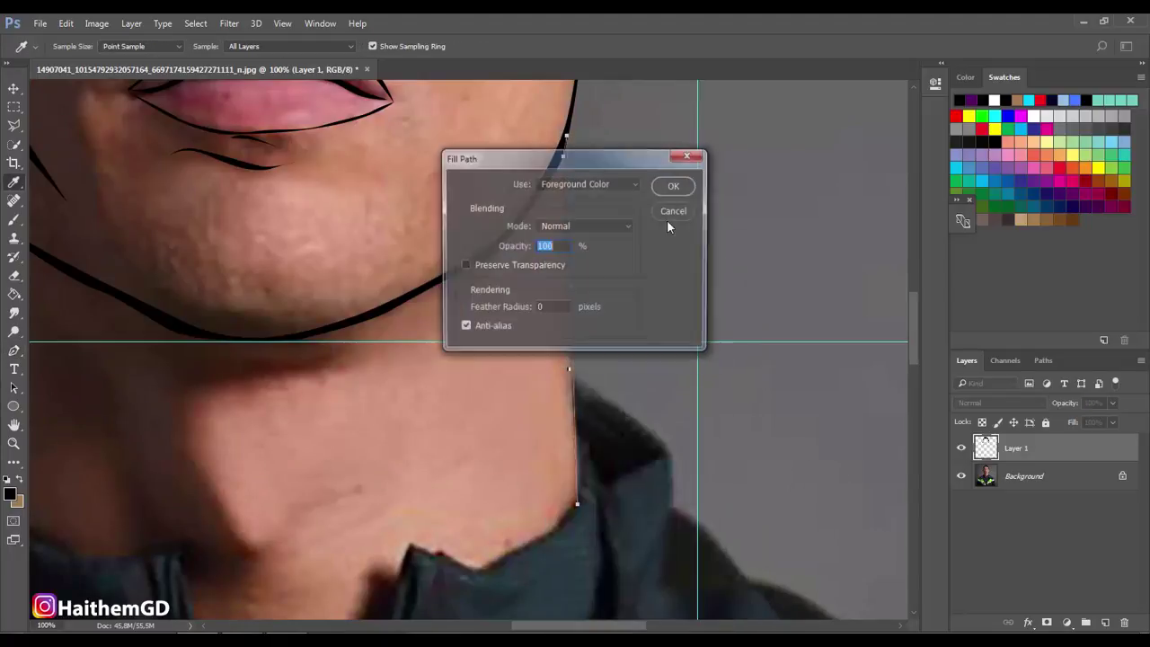
key("Return")
- Trace the left neck edge with a curved bottom and fill it black
left_click_drag(613, 625, 541, 625)
left_click(436, 187)
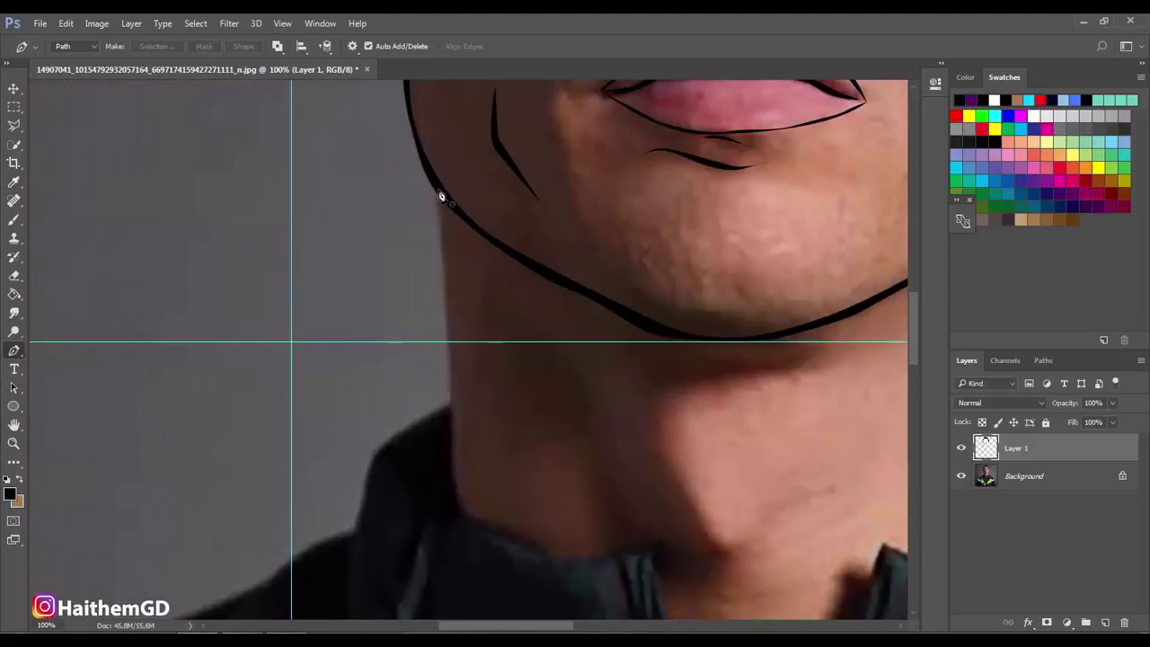
left_click_drag(451, 416, 452, 455)
left_click_drag(459, 508, 464, 516)
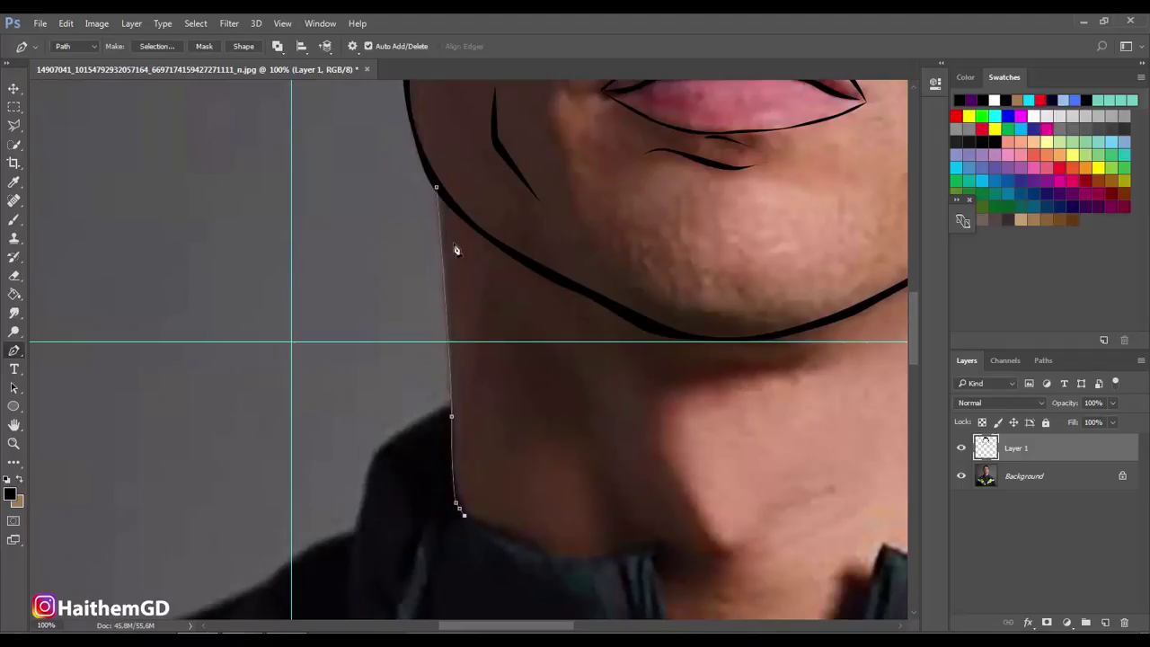
left_click(441, 230)
key("ctrl+z")
left_click(456, 467)
left_click(448, 291)
right_click(450, 259)
key("Escape")
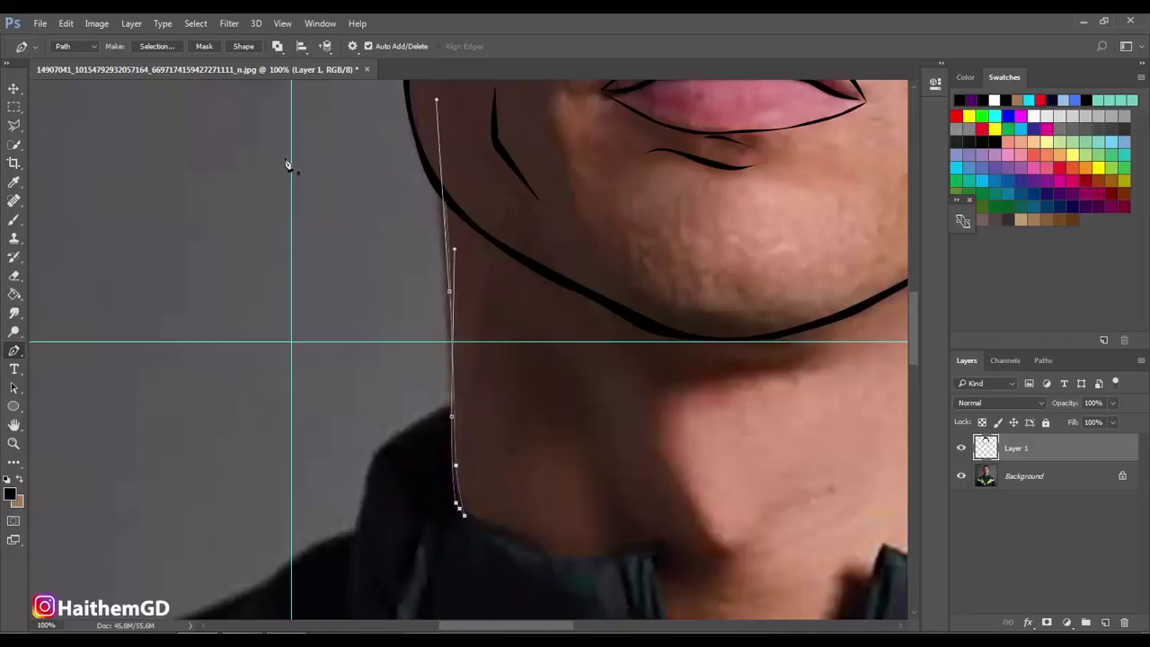
right_click(450, 209)
left_click(493, 310)
left_click(673, 186)
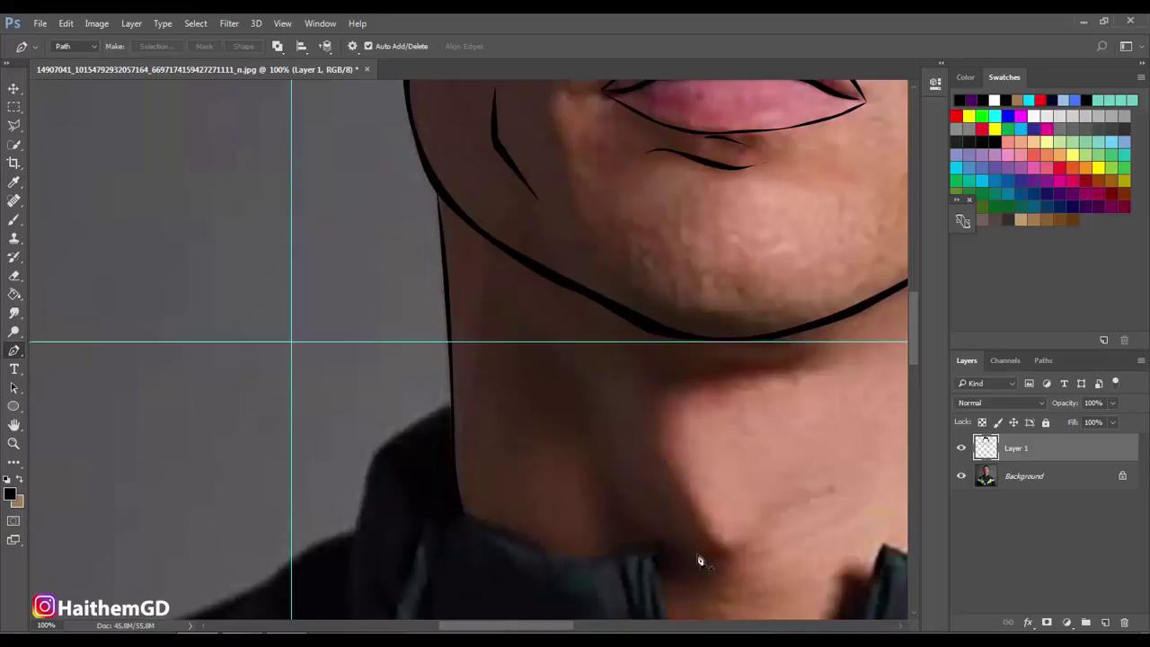
- Start a curved, unfilled path tracing the throat above the collar
left_click_drag(781, 547, 557, 535)
scroll(558, 535, "down", 2)
left_click(527, 450)
left_click_drag(471, 471, 419, 449)
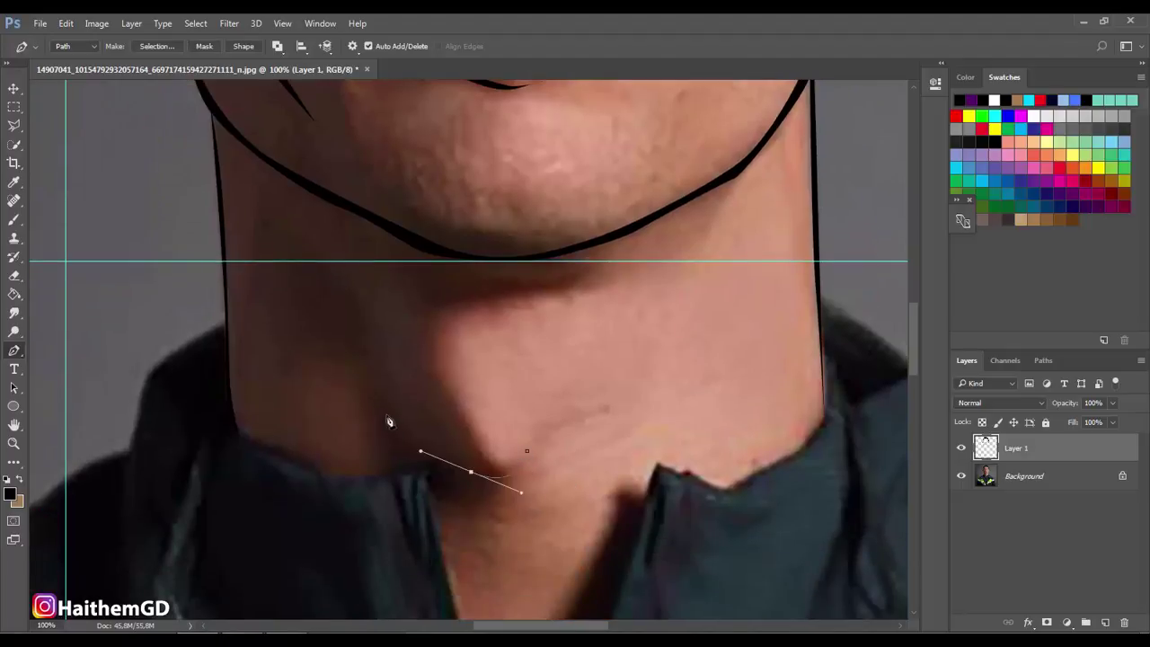
left_click_drag(384, 413, 377, 393)
left_click(361, 342)
left_click_drag(404, 448, 472, 481)
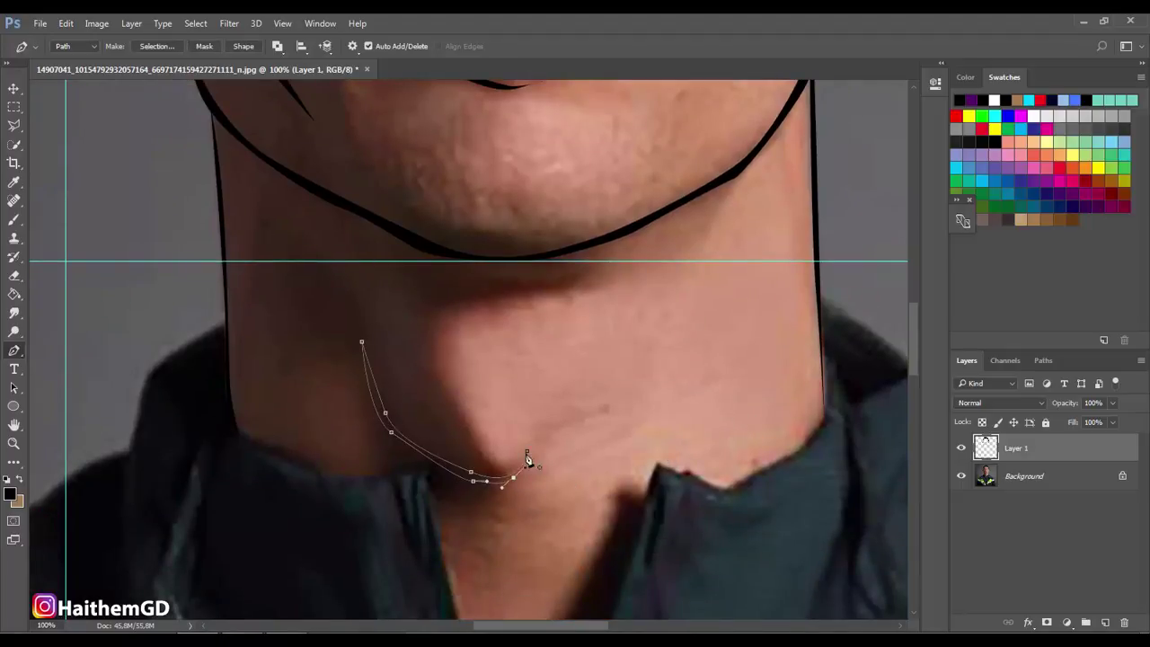
- Fill the traced throat-curve path with black
right_click(526, 457)
left_click(557, 174)
left_click(675, 185)
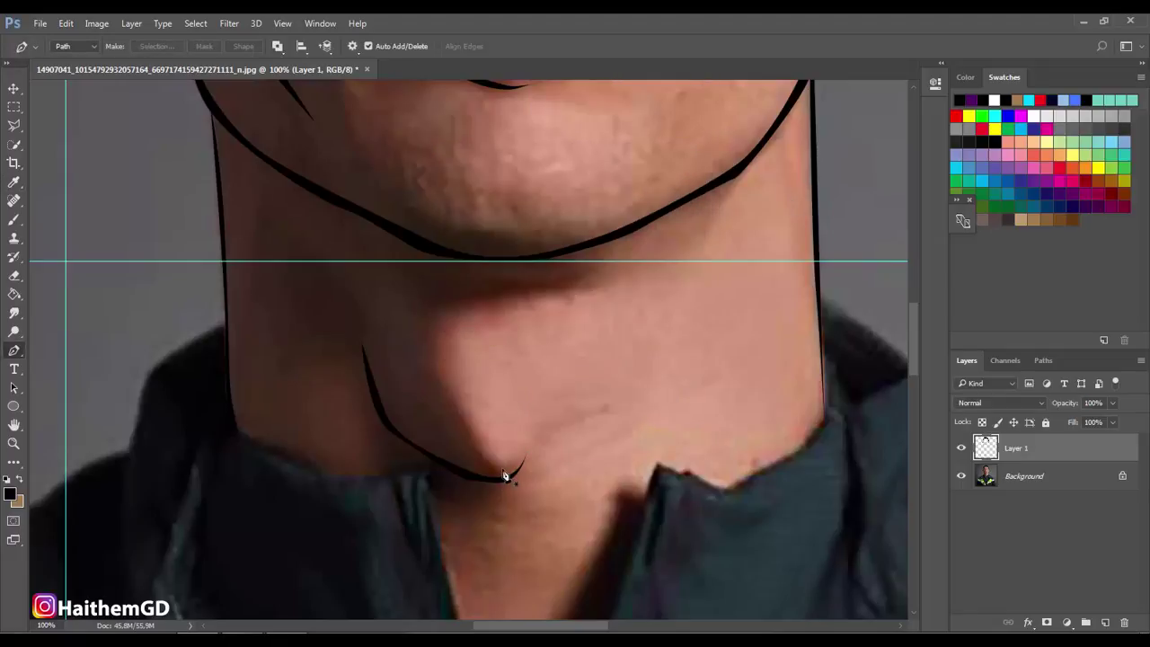
- Trace a curved line from the throat up toward the chin and fill it black
left_click(520, 465)
left_click_drag(430, 335, 430, 310)
left_click_drag(477, 304, 511, 300)
left_click_drag(592, 272, 578, 287)
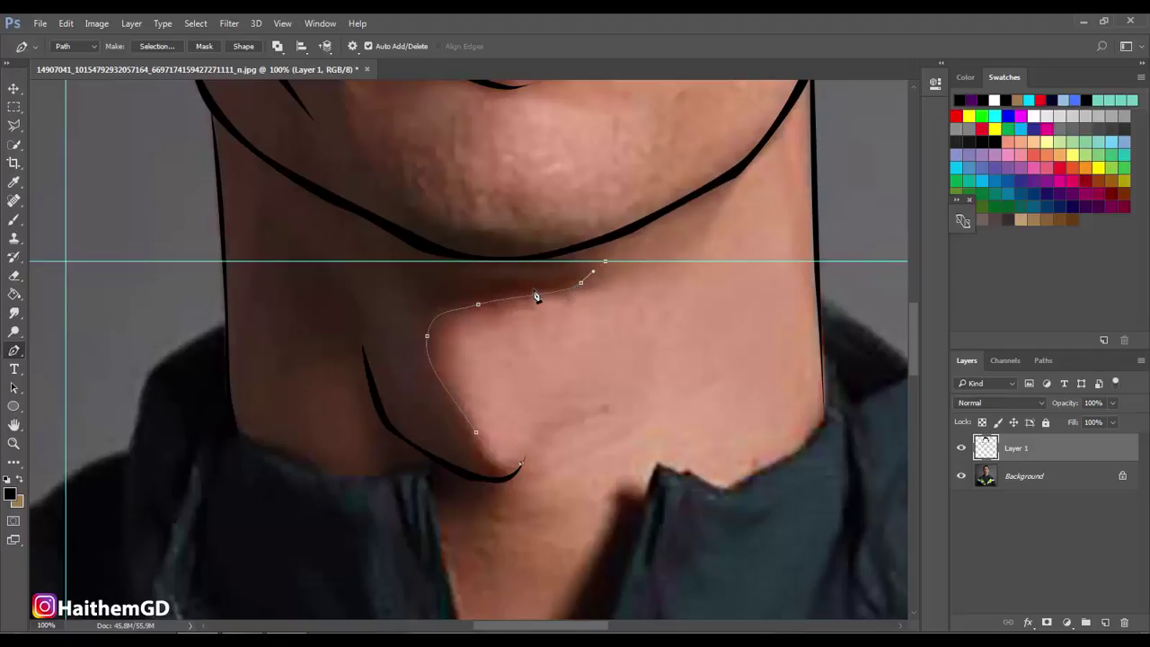
left_click(533, 290)
left_click_drag(432, 312, 422, 327)
left_click_drag(437, 389, 464, 426)
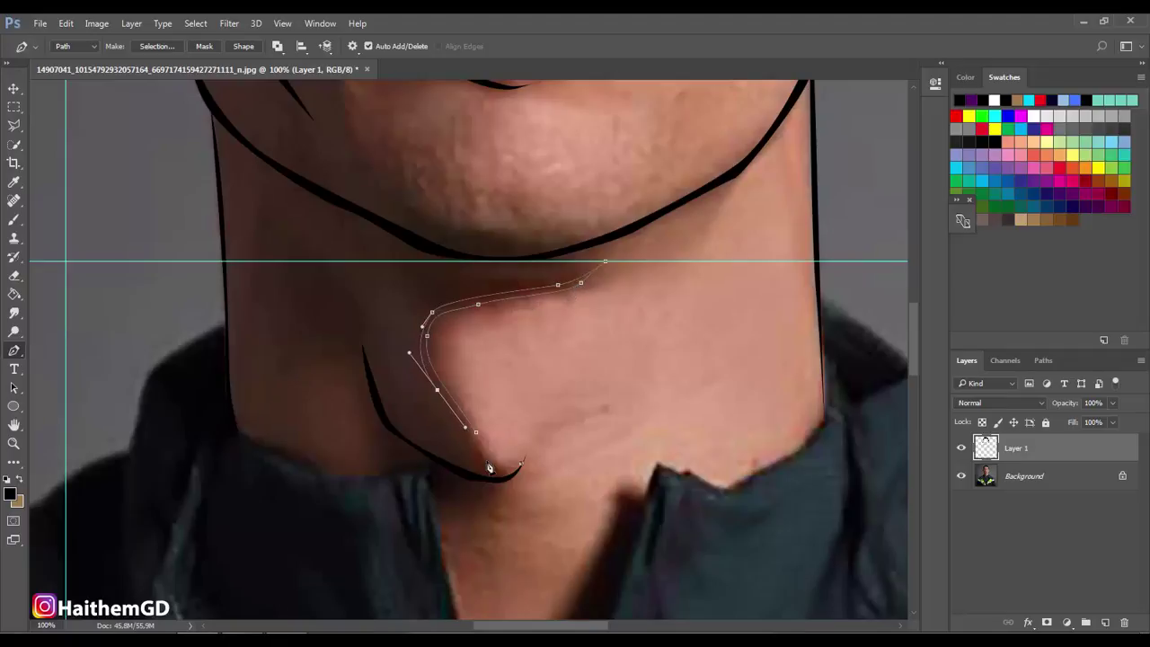
left_click_drag(489, 465, 499, 469)
right_click(519, 473)
left_click(566, 378)
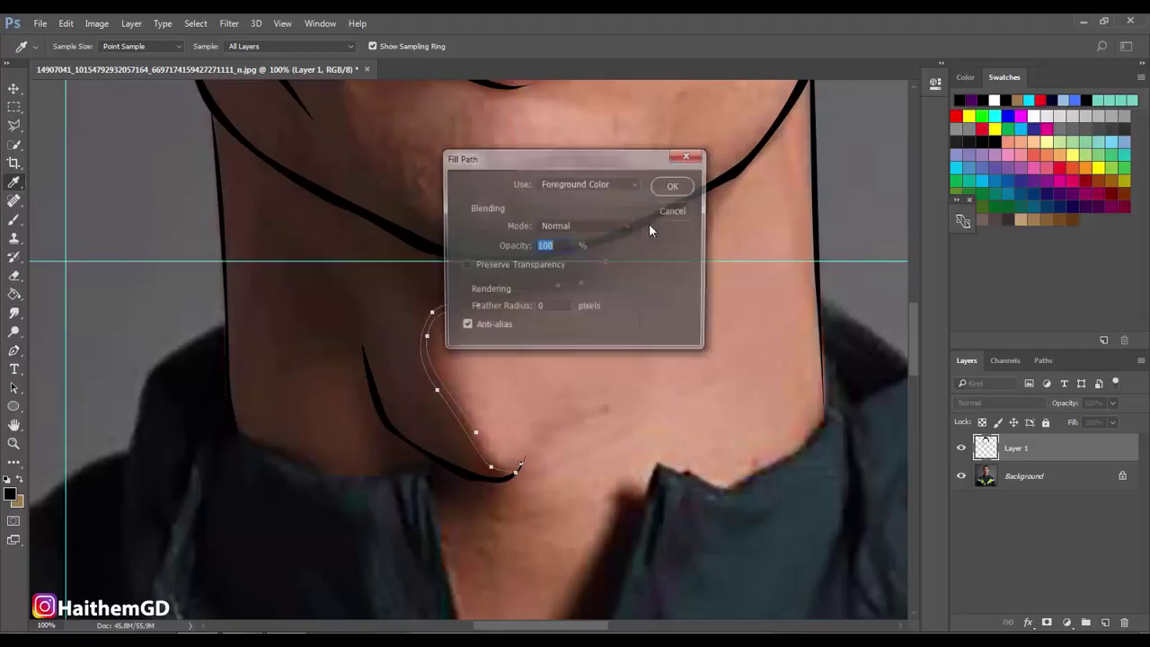
left_click(673, 185)
key("Return")
- Add a black outline stroke along the right edge of the neck
scroll(551, 227, "up", 2)
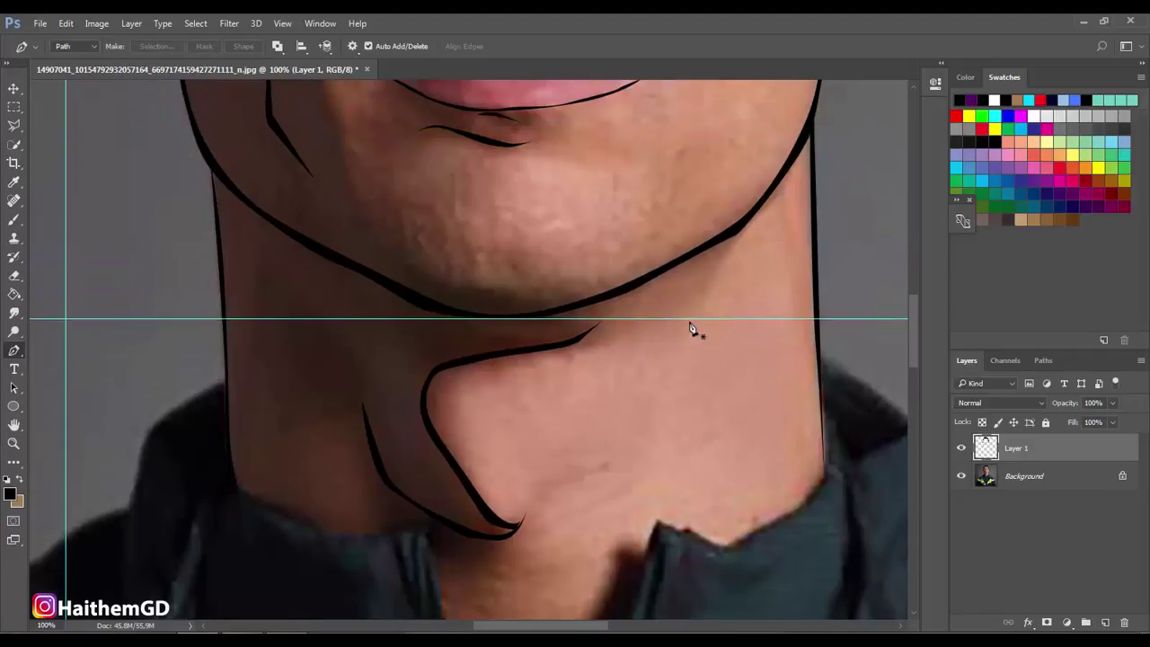
left_click(772, 191)
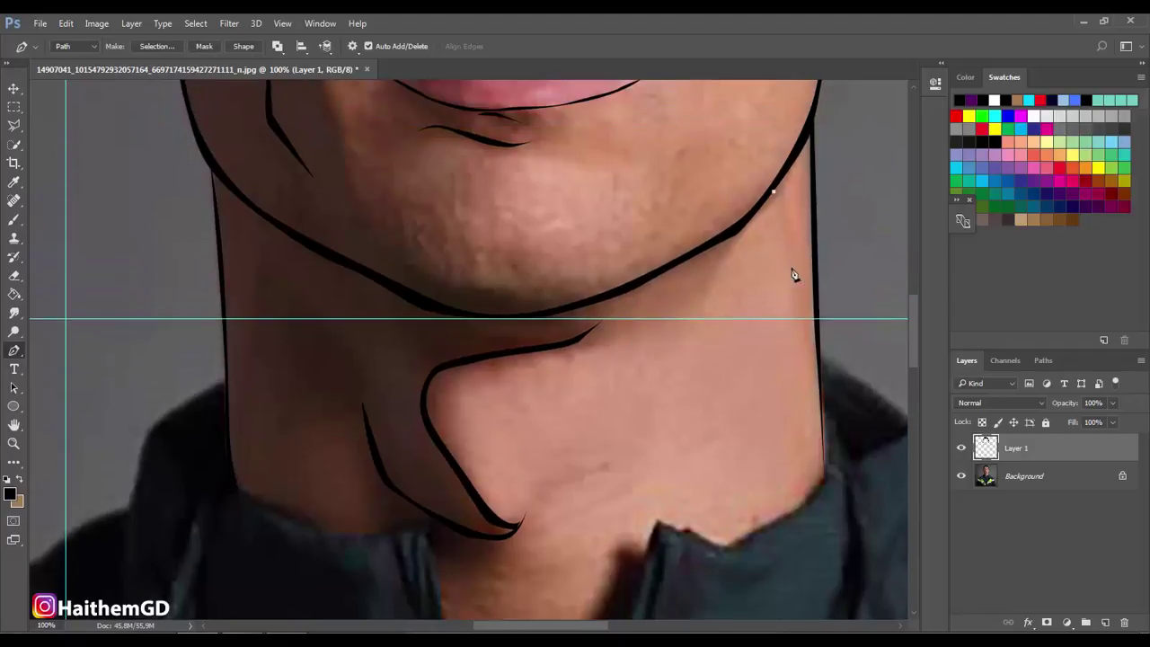
right_click(797, 223)
left_click(835, 306)
key("Return")
key("Return")
- Trace the collarbone line curving up to the right and fill it black
left_click(552, 516)
left_click_drag(614, 494, 661, 461)
left_click_drag(701, 438, 721, 423)
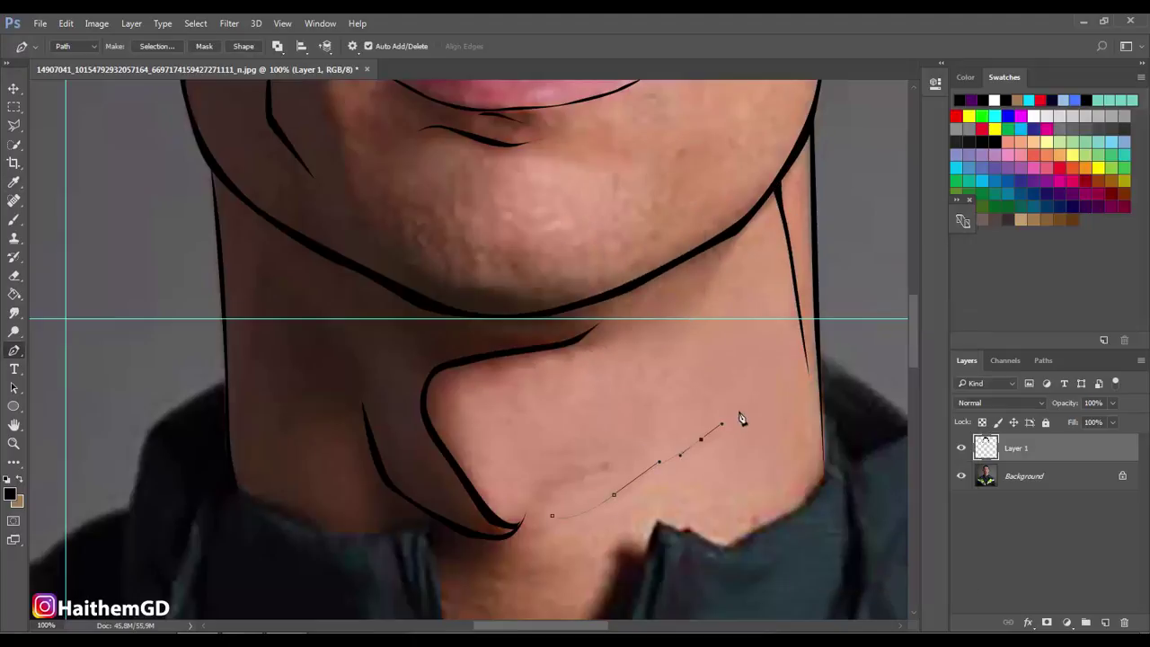
left_click(645, 480)
right_click(566, 531)
left_click(629, 238)
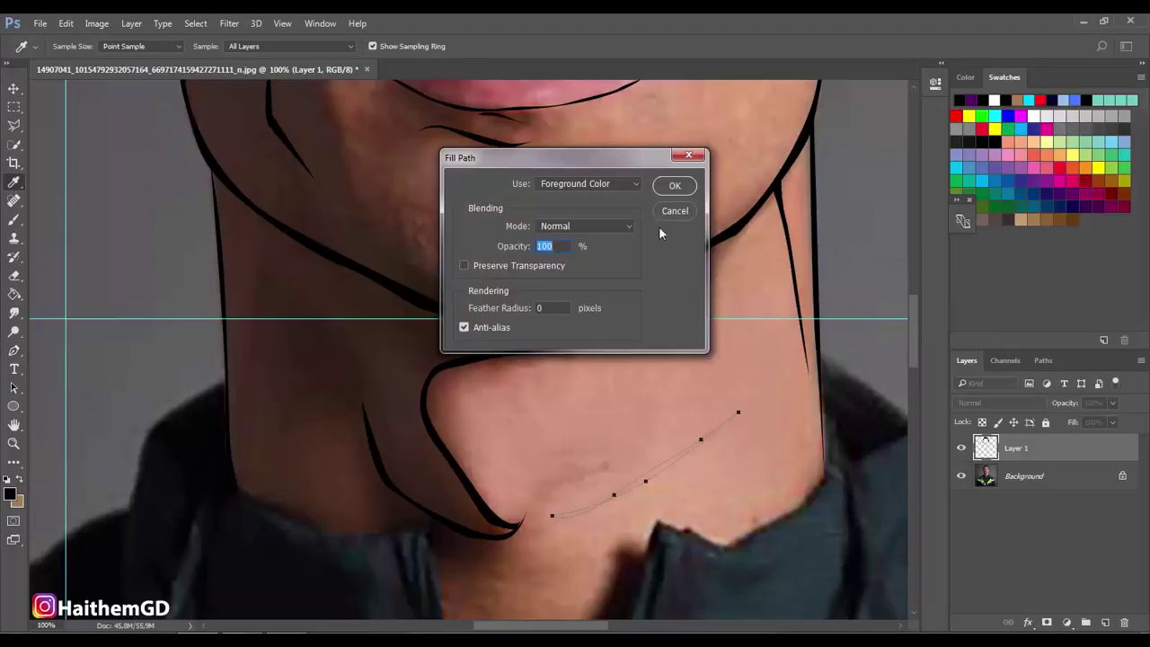
key("Return")
- Trace and fill a black line down the left neck edge, then zoom out to the whole face
left_click_drag(239, 221, 432, 211)
left_click(447, 197)
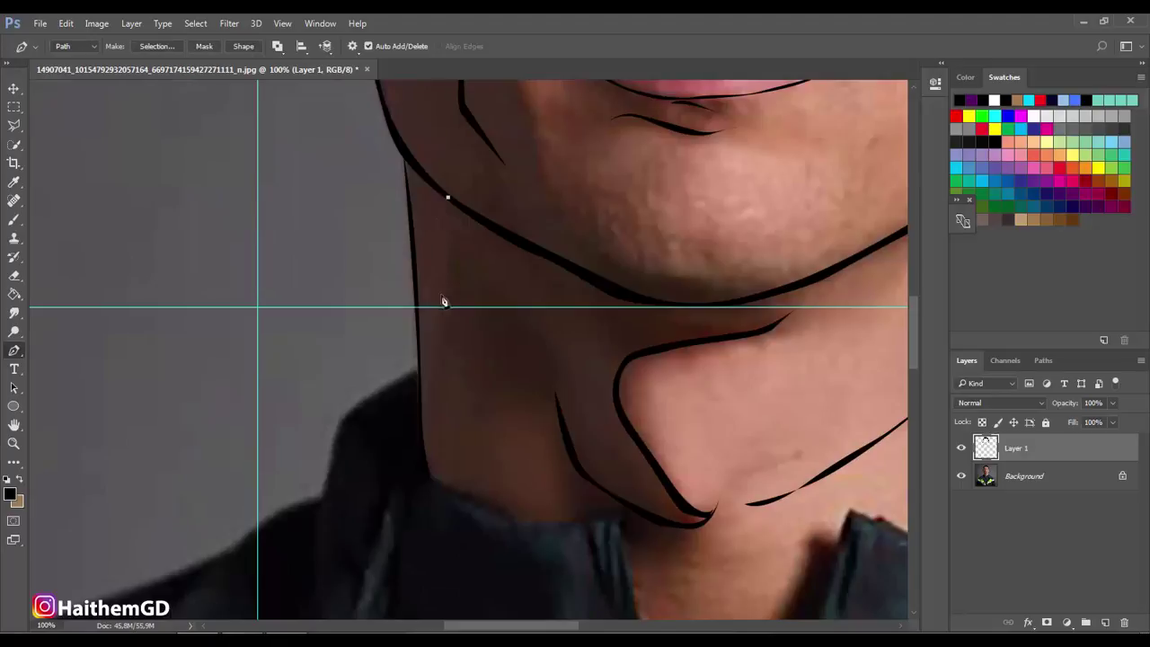
left_click_drag(441, 300, 429, 357)
left_click(434, 440)
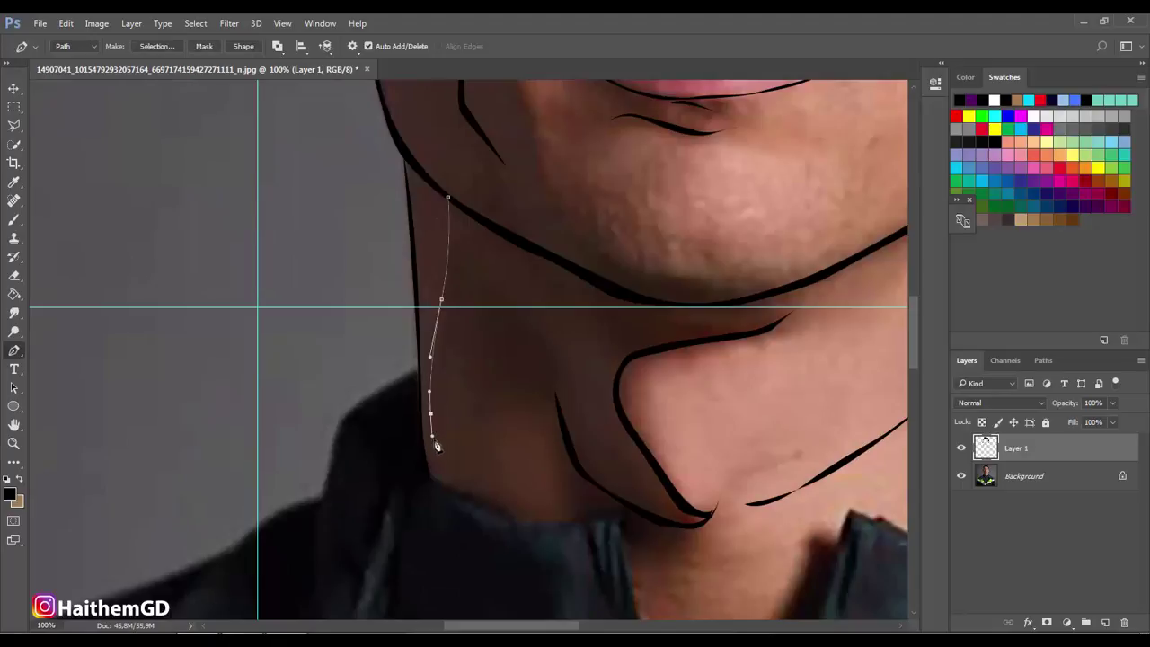
left_click(450, 203)
right_click(459, 252)
left_click(503, 352)
left_click(676, 186)
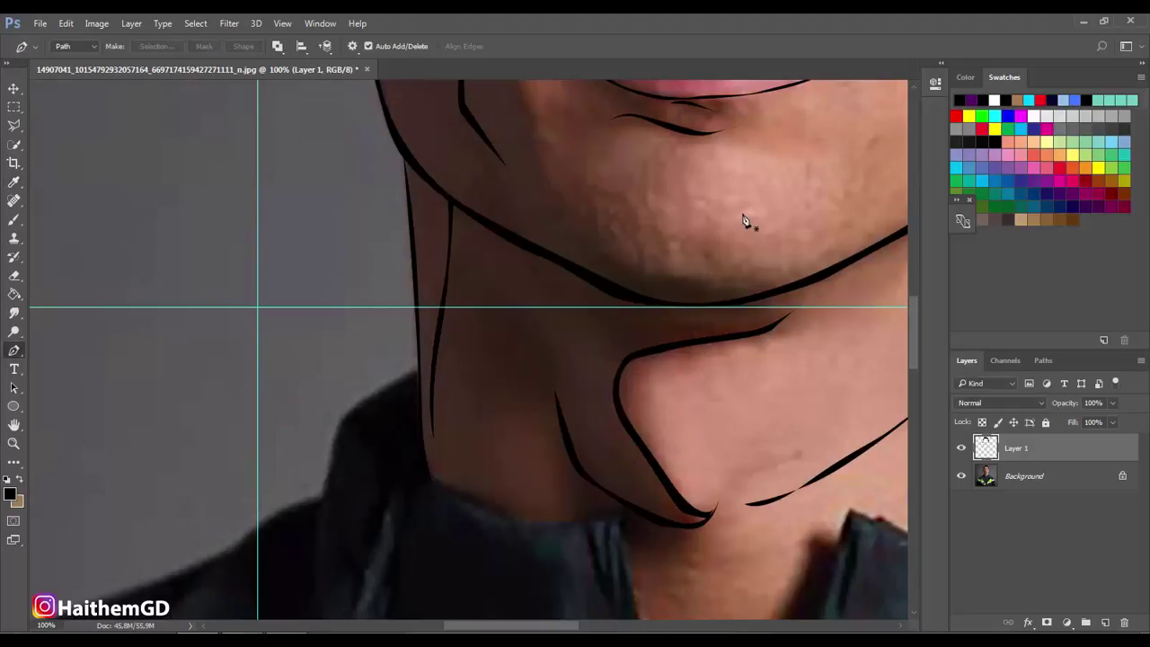
key("z")
left_click(77, 46)
left_click(473, 314)
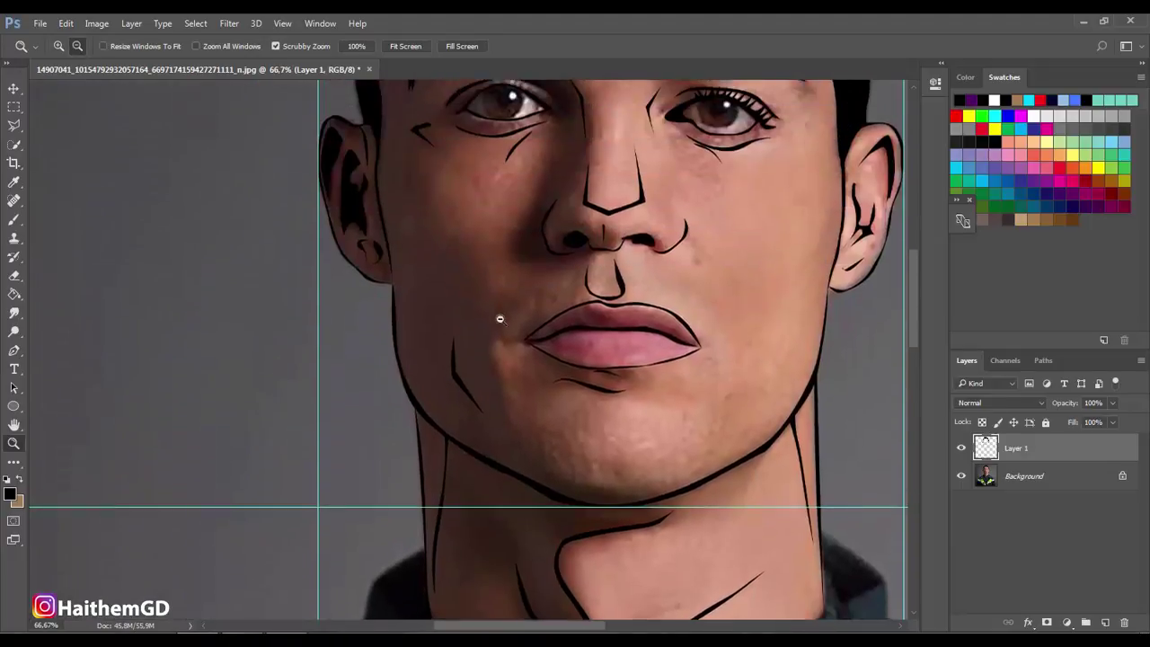
- Start the outline path at the left jaw and run it down the left neck, briefly hiding the photo to check
scroll(597, 363, "up", 3)
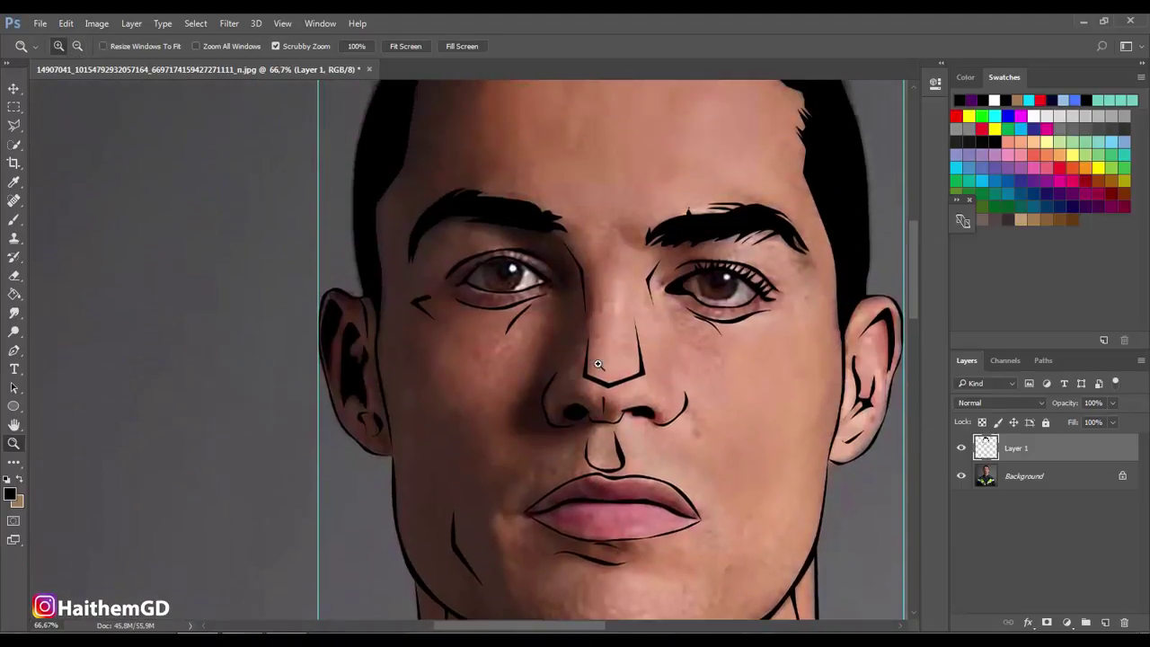
scroll(395, 305, "up", 3)
left_click(13, 351)
key("ctrl+minus")
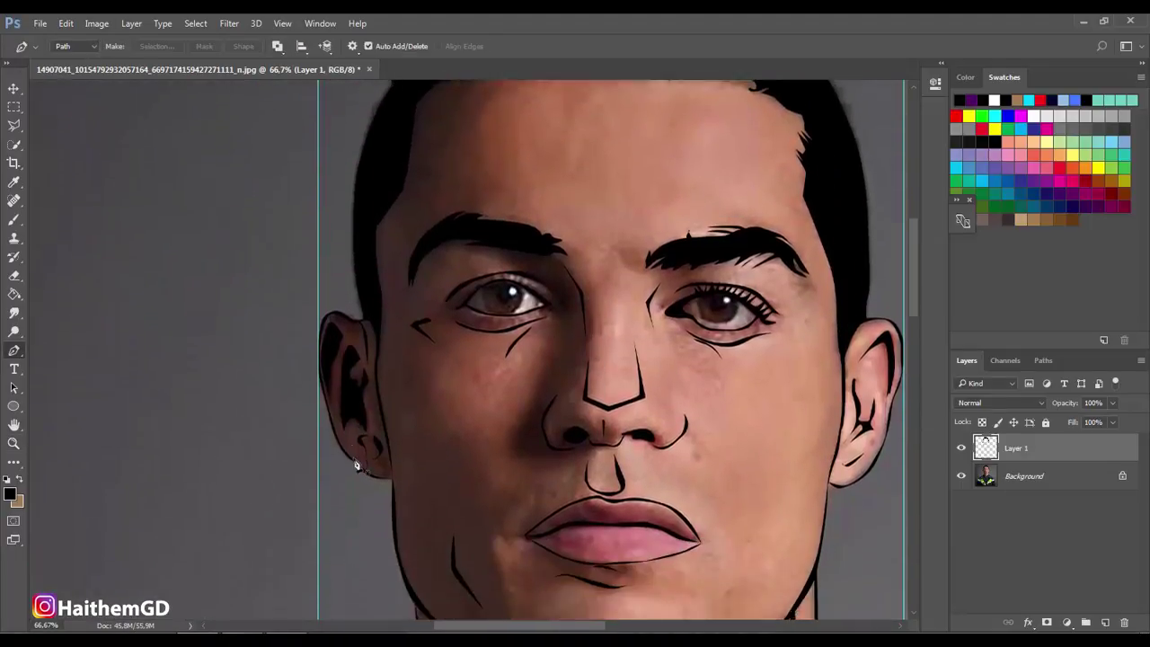
key("z")
left_click(253, 467)
scroll(254, 467, "down", 1)
key("p")
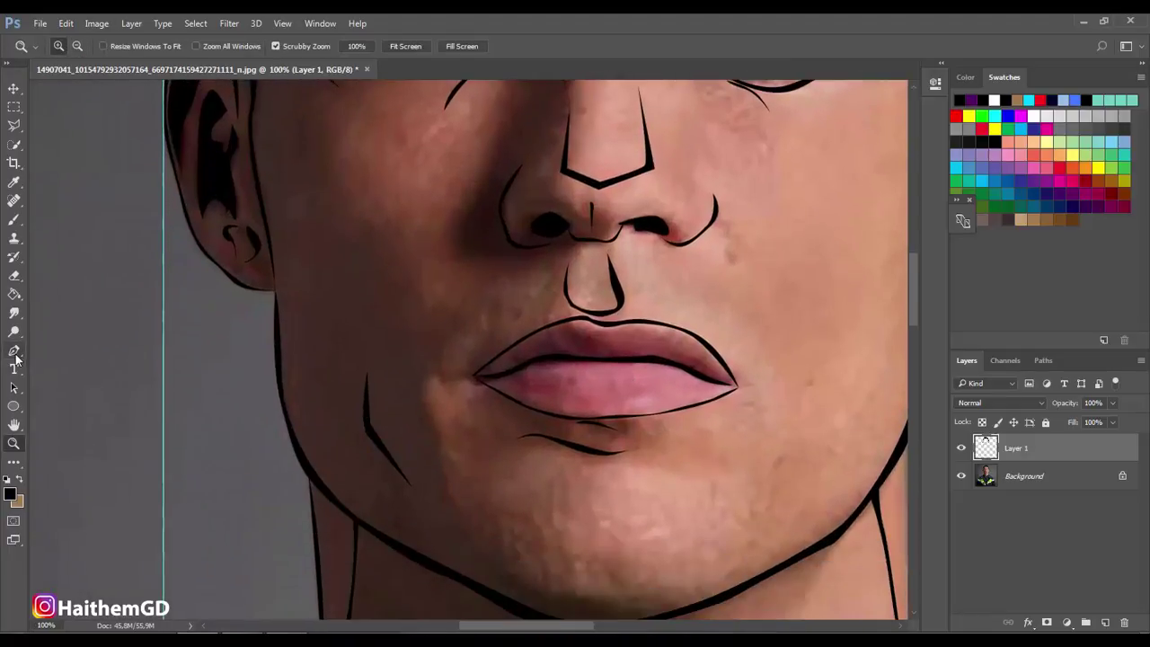
scroll(306, 404, "down", 2)
left_click(304, 396)
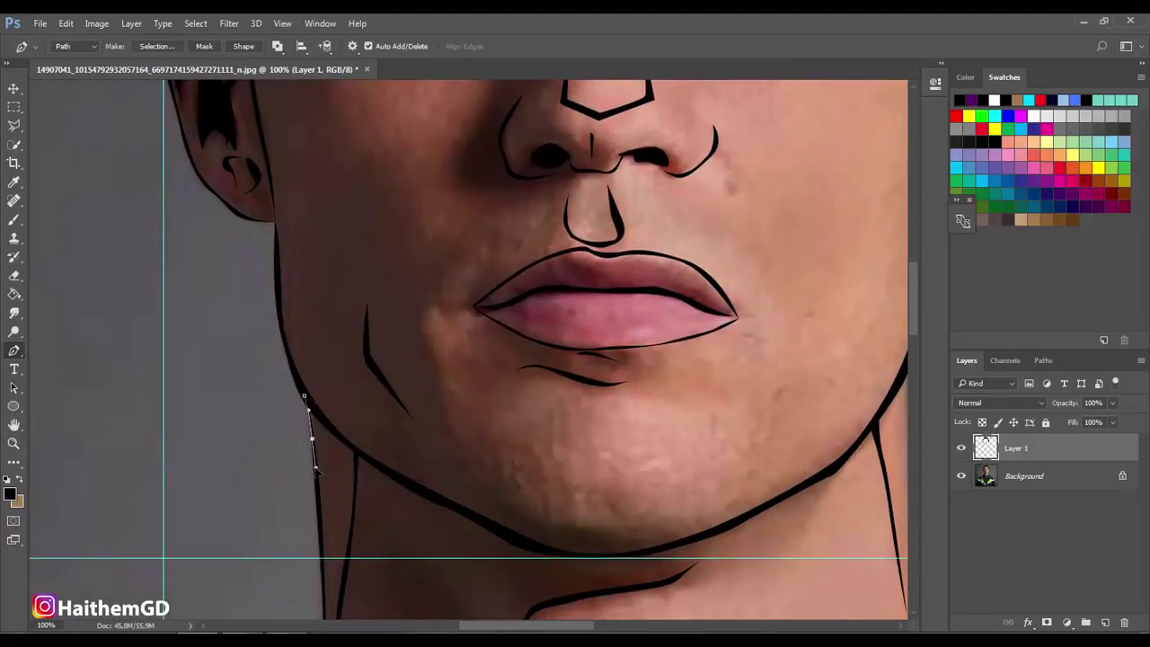
left_click(320, 529)
scroll(320, 530, "down", 2)
scroll(314, 415, "down", 3)
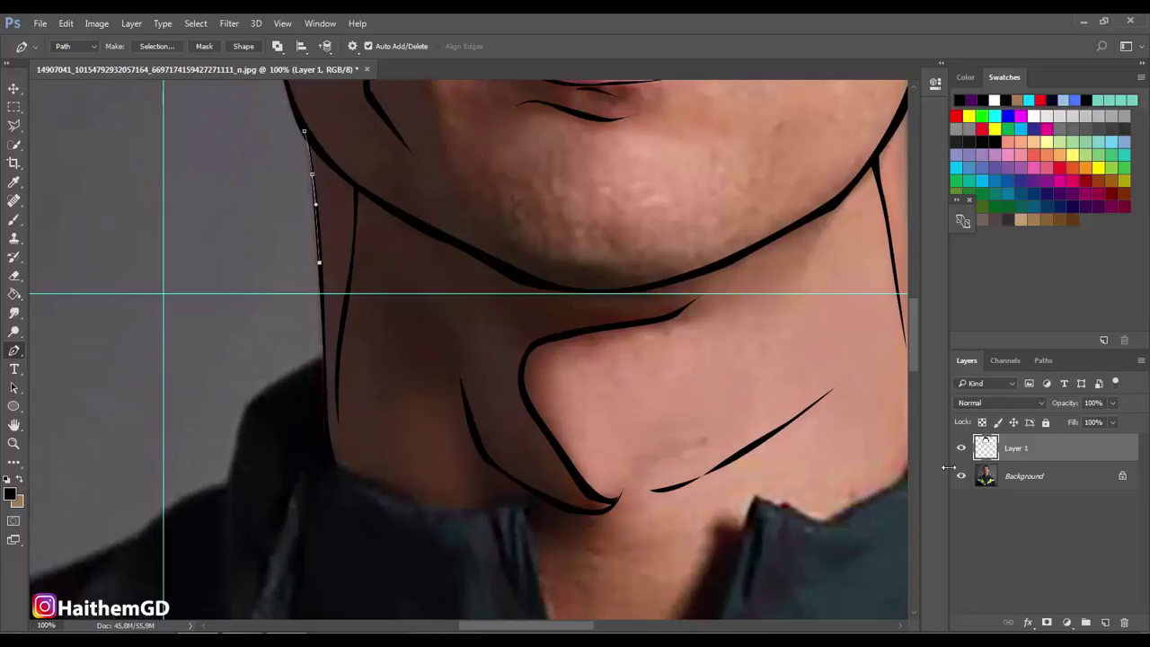
left_click(962, 475)
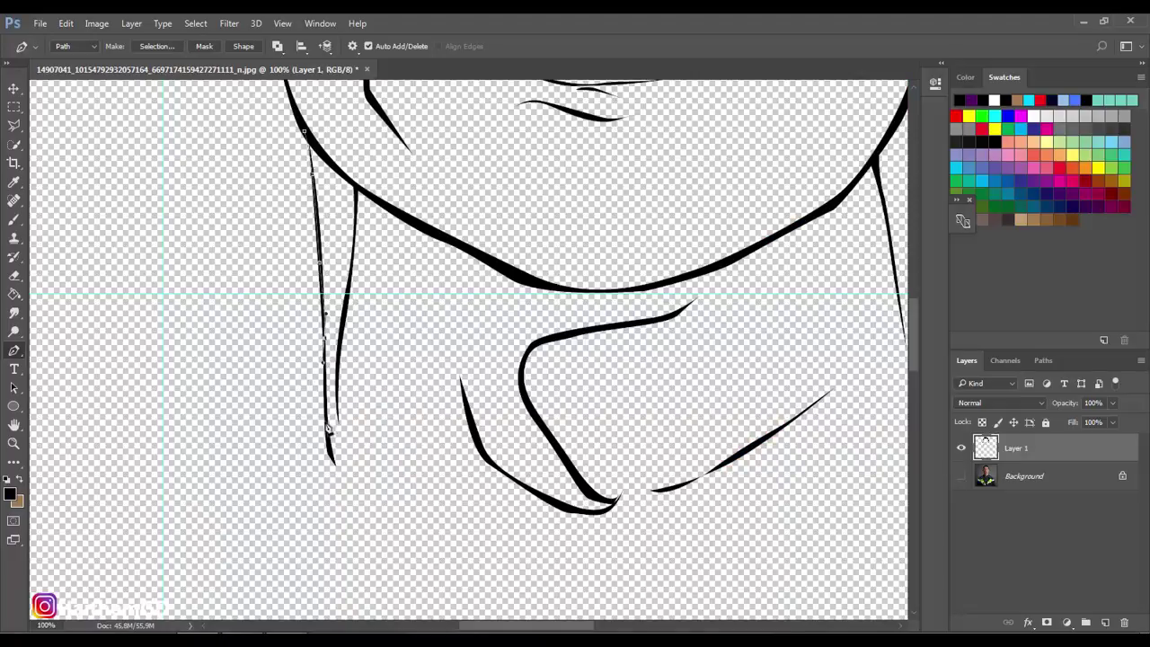
left_click(956, 484)
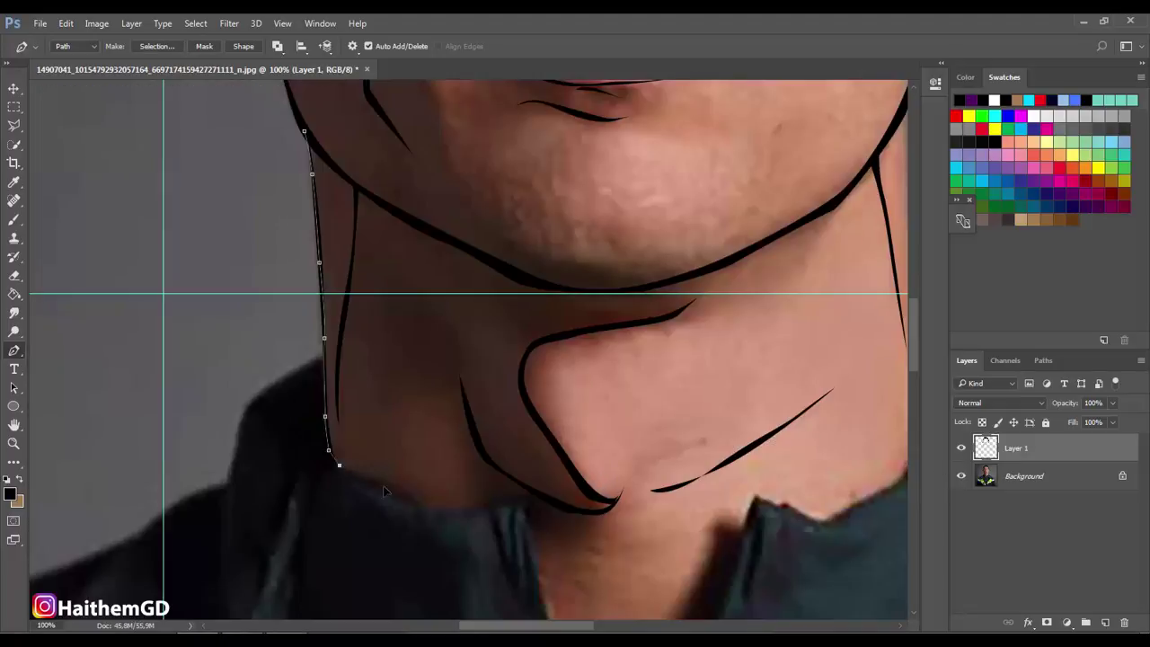
scroll(382, 485, "down", 1)
- Continue the path across the collar to the V-neckline bottom and up the right collar
left_click(401, 449)
left_click(533, 409)
left_click(532, 436)
scroll(532, 435, "down", 2)
left_click_drag(536, 470, 552, 505)
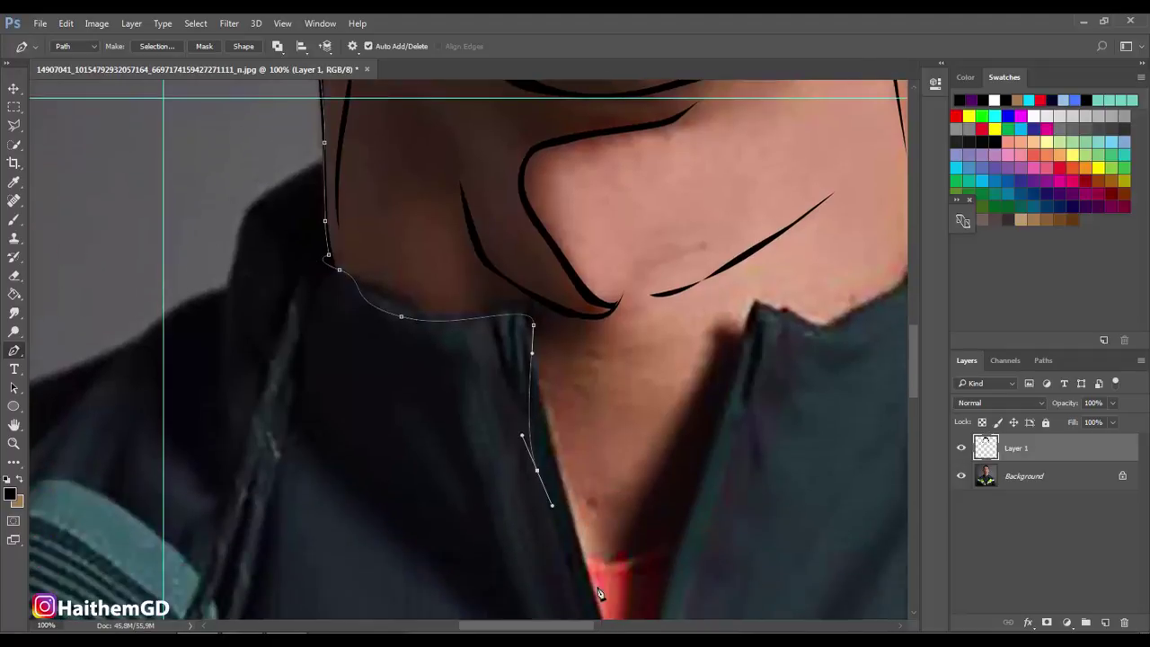
scroll(760, 405, "down", 2)
scroll(760, 406, "up", 1)
left_click(575, 617)
left_click_drag(754, 265, 786, 293)
scroll(537, 363, "right", 4)
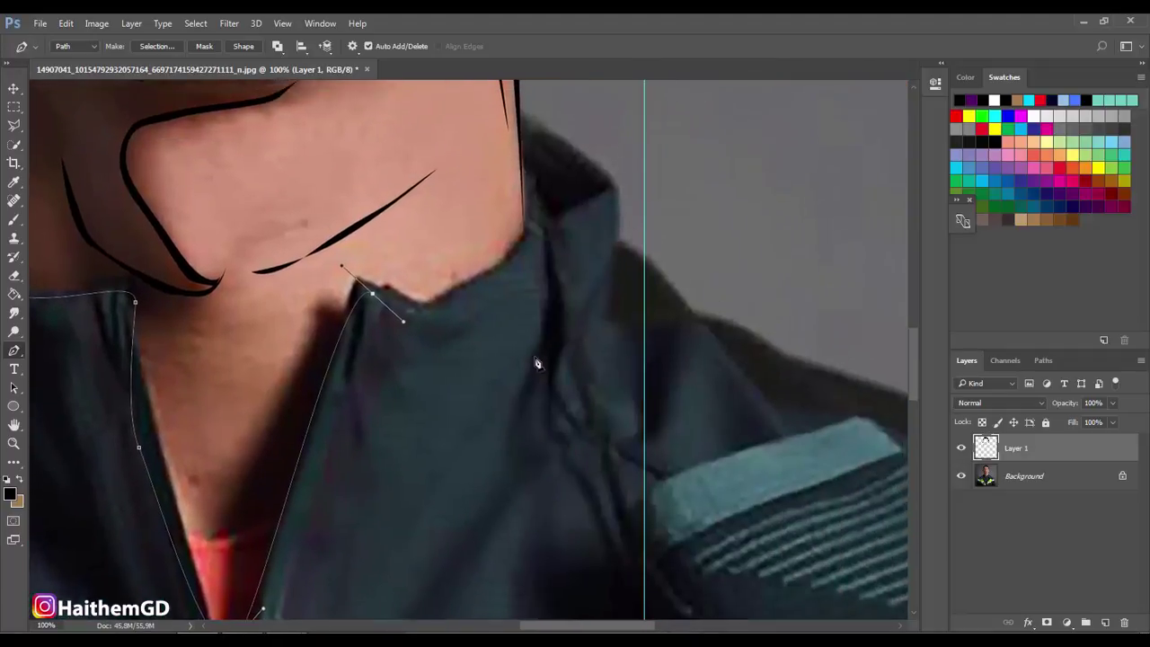
scroll(536, 363, "up", 2)
- Extend the path up the right neck, along the jawline and up the ear edge
left_click(518, 184)
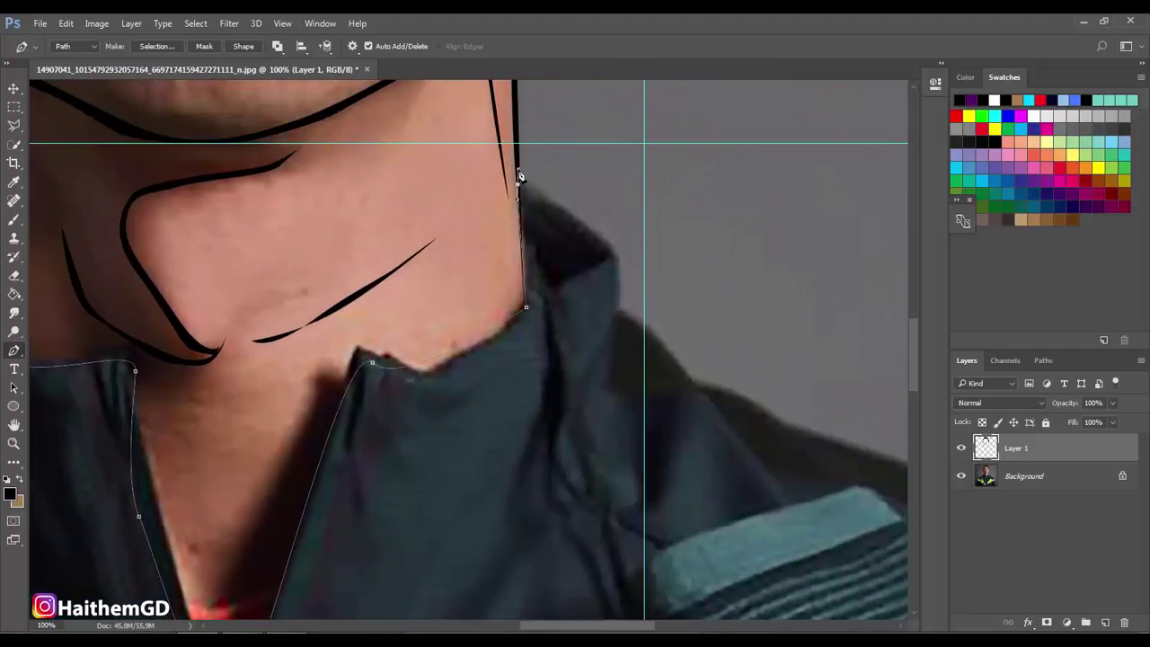
scroll(516, 139, "up", 2)
scroll(517, 225, "up", 5)
scroll(514, 296, "up", 3)
left_click(510, 295)
scroll(529, 341, "up", 1)
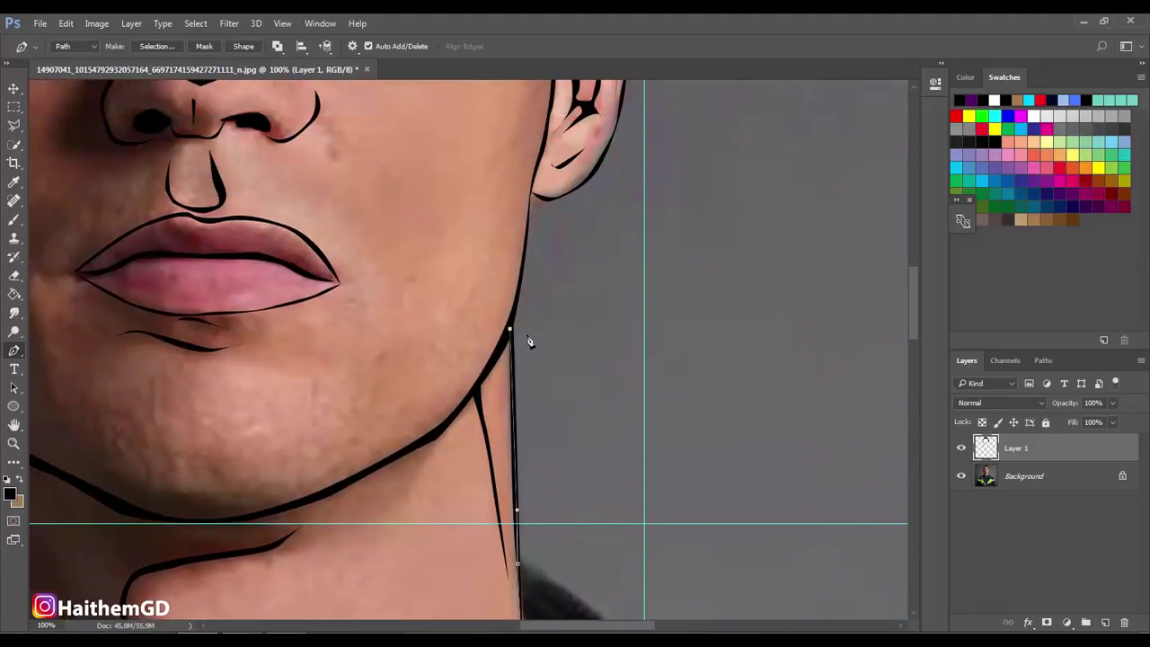
scroll(530, 342, "up", 1)
left_click_drag(528, 263, 530, 239)
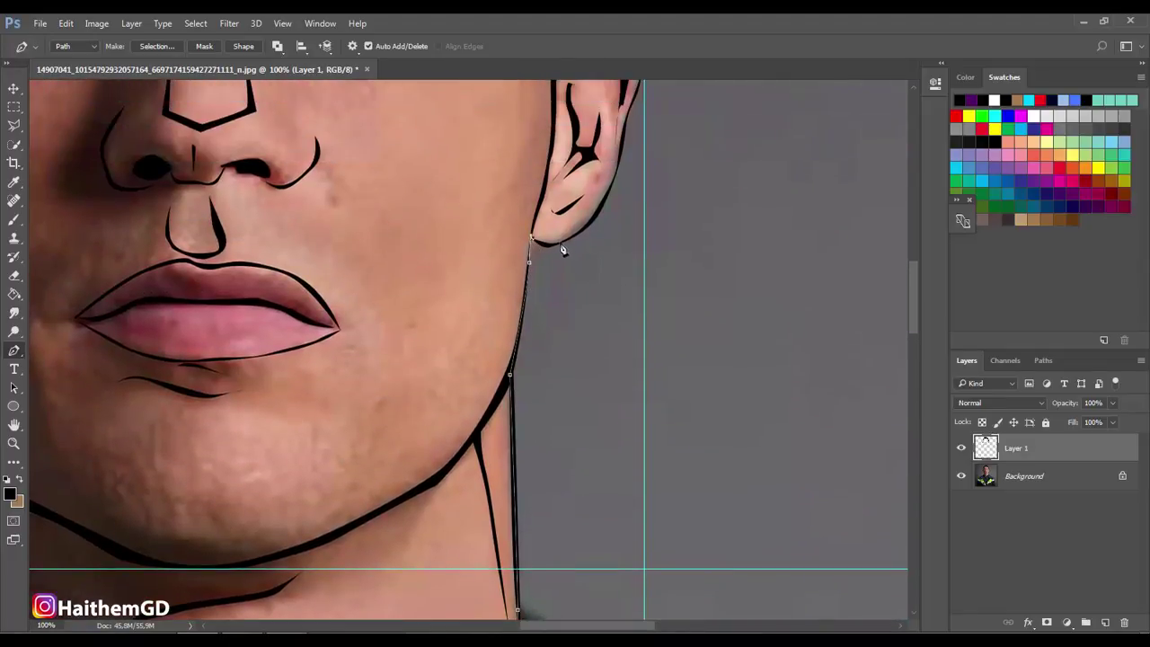
left_click(608, 193)
scroll(611, 211, "up", 1)
scroll(623, 215, "up", 2)
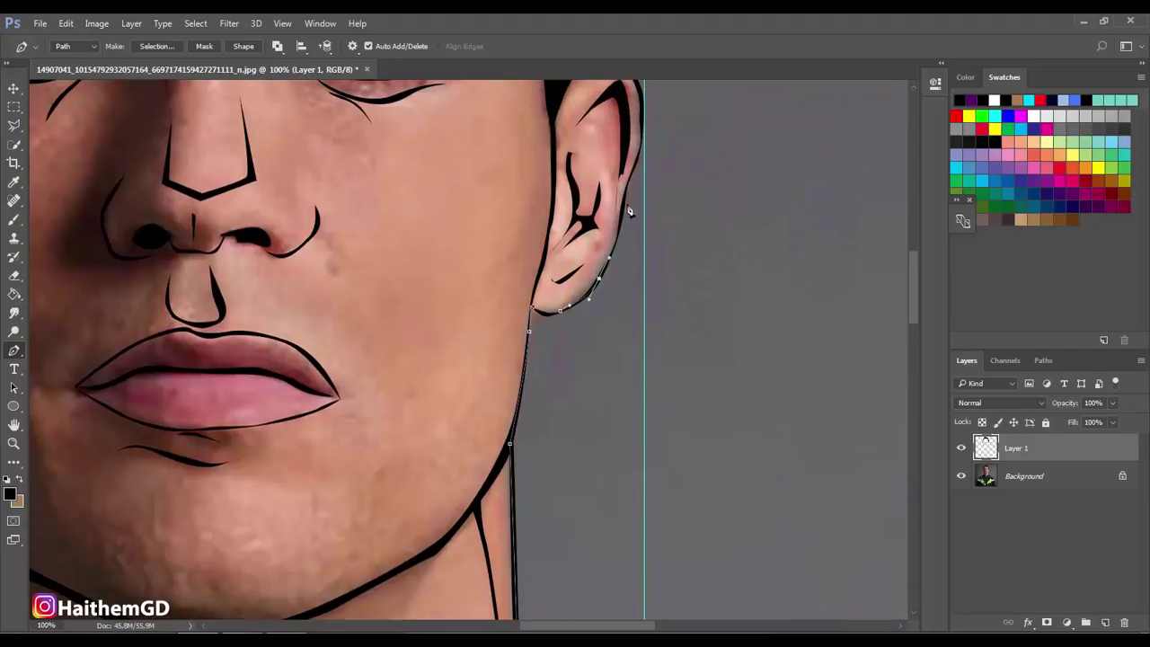
scroll(636, 175, "up", 2)
scroll(643, 193, "up", 1)
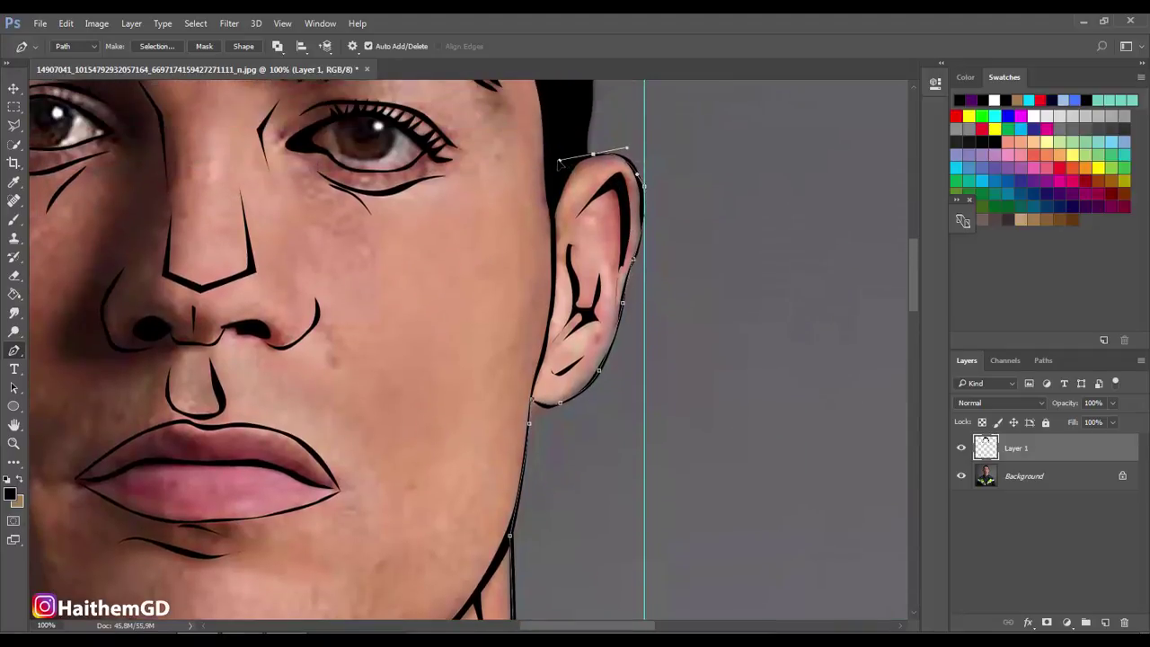
scroll(556, 170, "up", 5)
scroll(556, 170, "up", 5)
- Continue the path over the hairline, deleting a misplaced anchor through the History panel
scroll(556, 169, "up", 5)
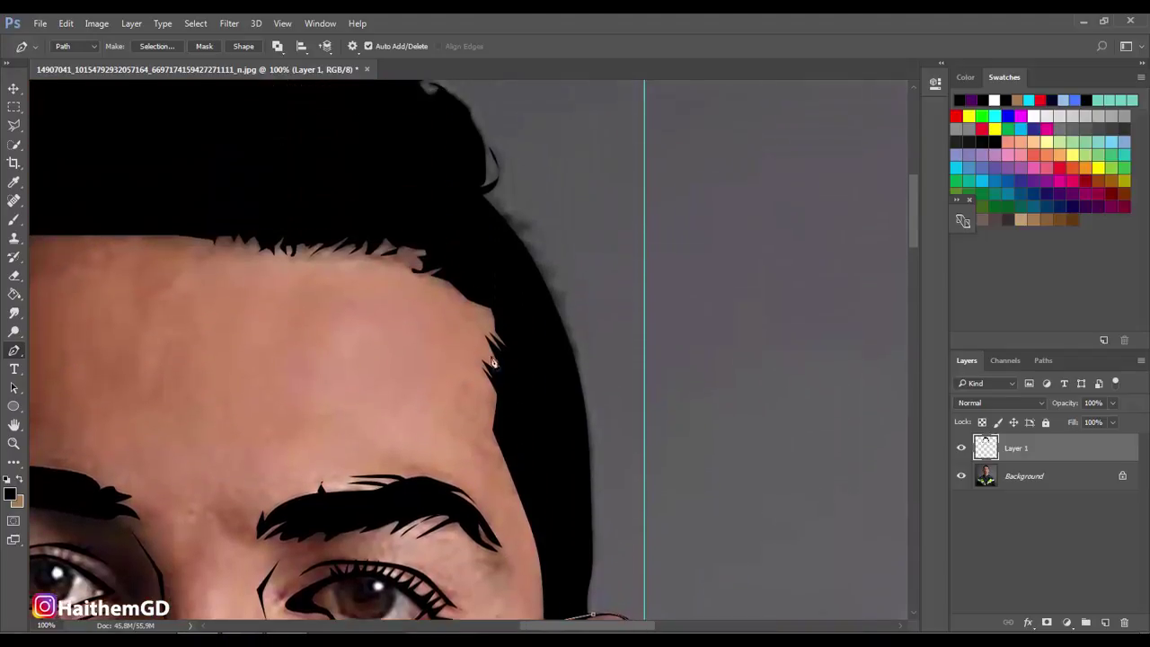
left_click_drag(524, 229, 521, 217)
left_click_drag(367, 111, 439, 96)
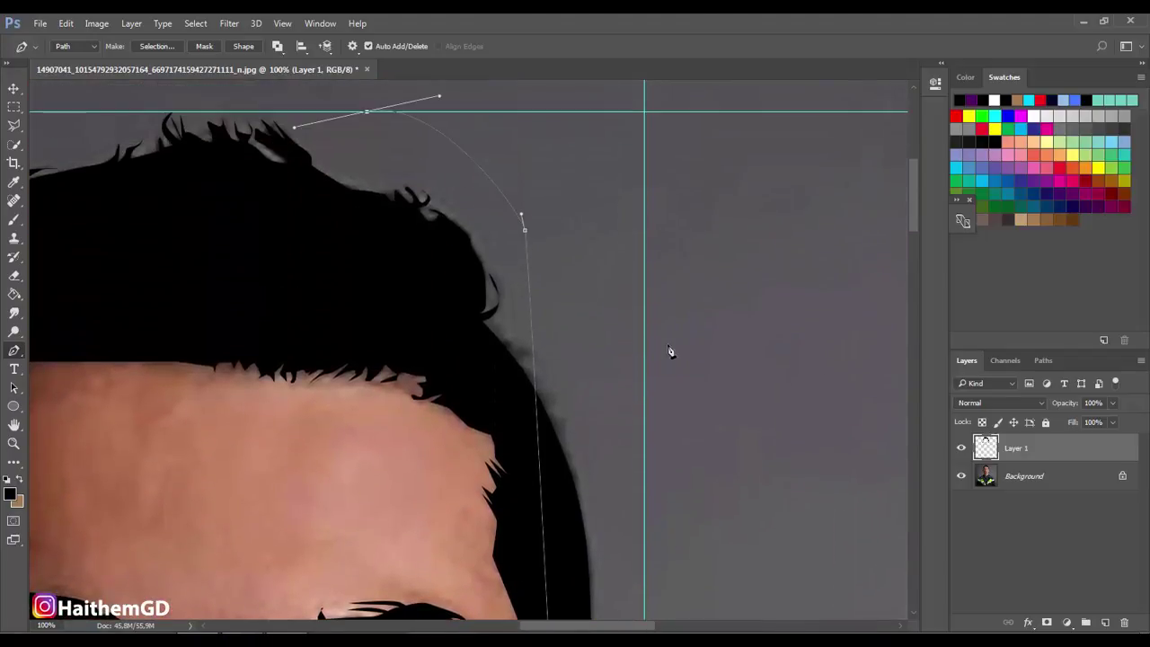
left_click(320, 24)
left_click(333, 311)
left_click(758, 310)
left_click(525, 253)
scroll(550, 368, "down", 1)
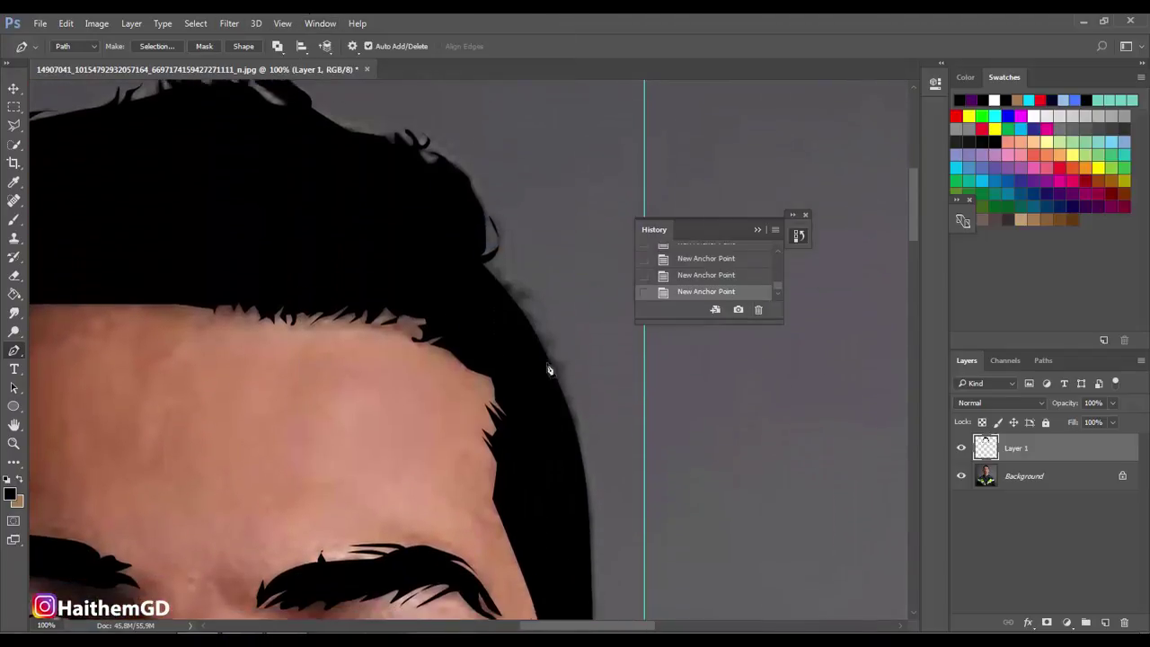
scroll(550, 368, "down", 3)
left_click_drag(399, 159, 438, 172)
- Extend the path down around the left ear and jaw and close it at the start anchor
scroll(140, 182, "left", 3)
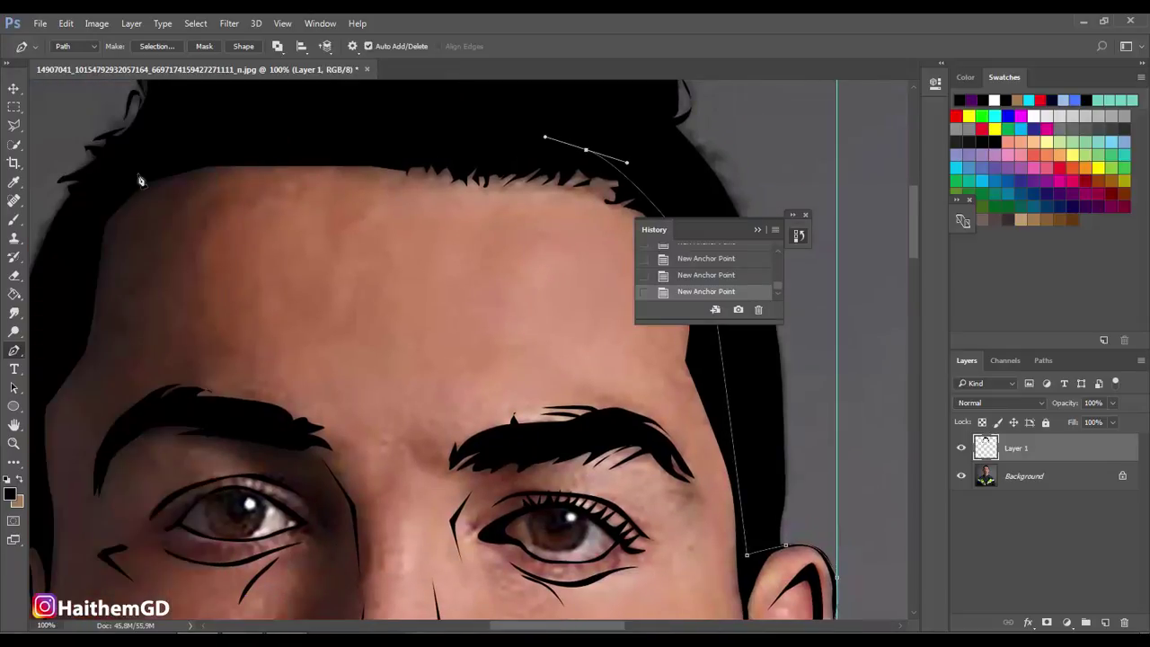
scroll(153, 359, "left", 3)
scroll(162, 468, "down", 1)
scroll(140, 511, "down", 1)
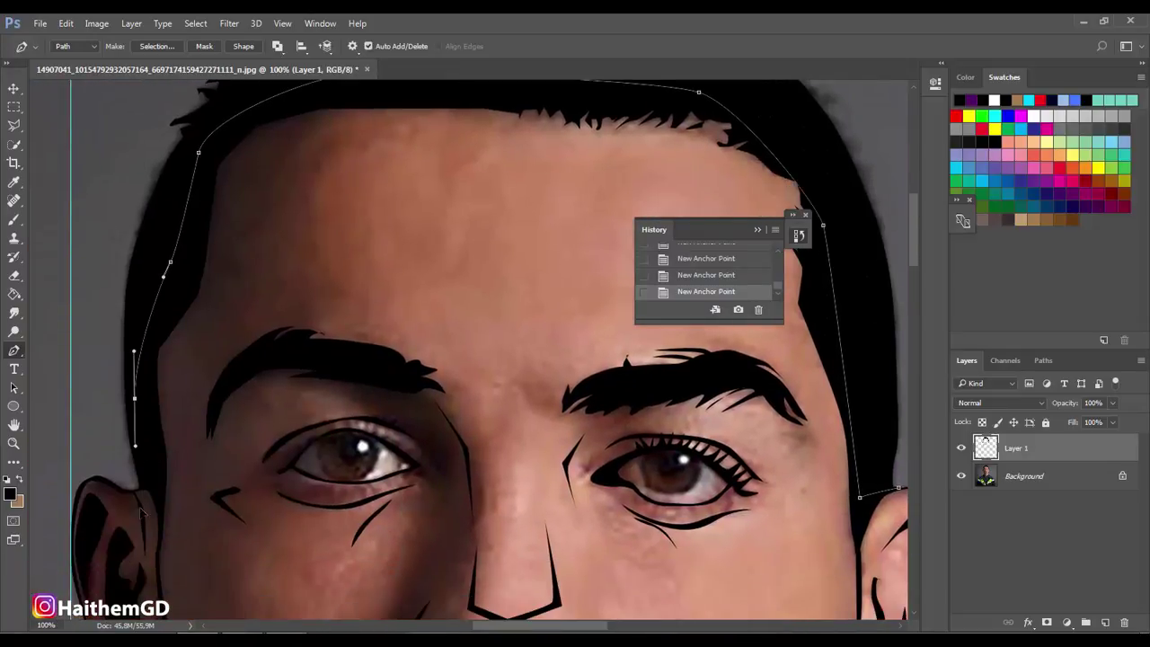
left_click(142, 486)
scroll(72, 544, "down", 4)
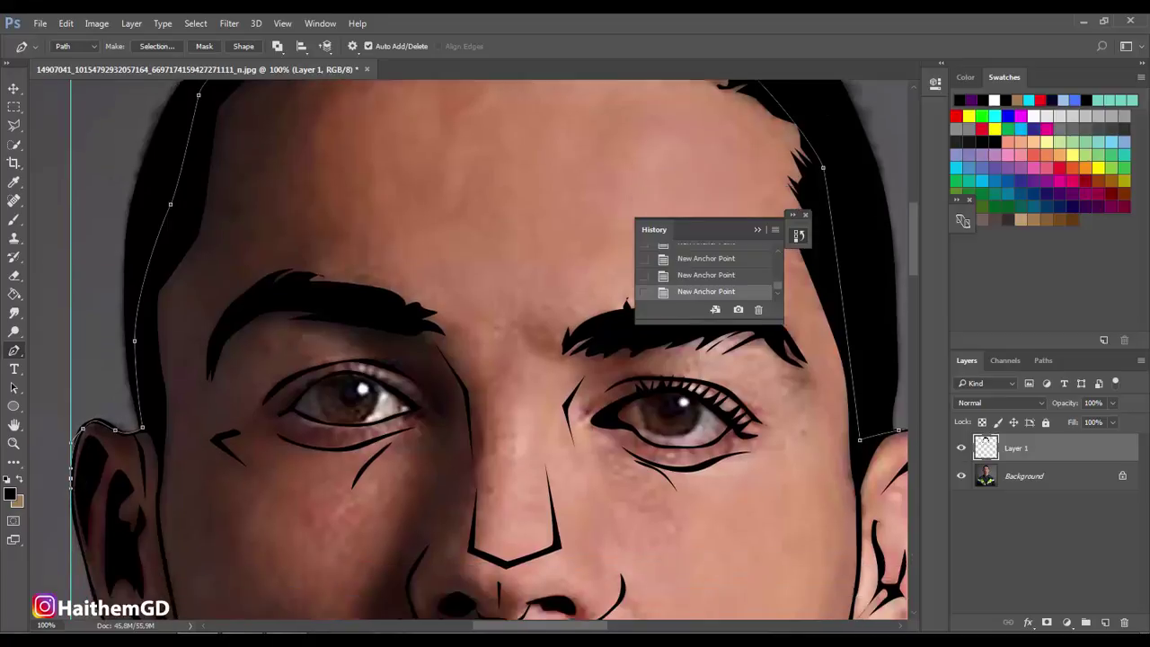
scroll(104, 458, "left", 1)
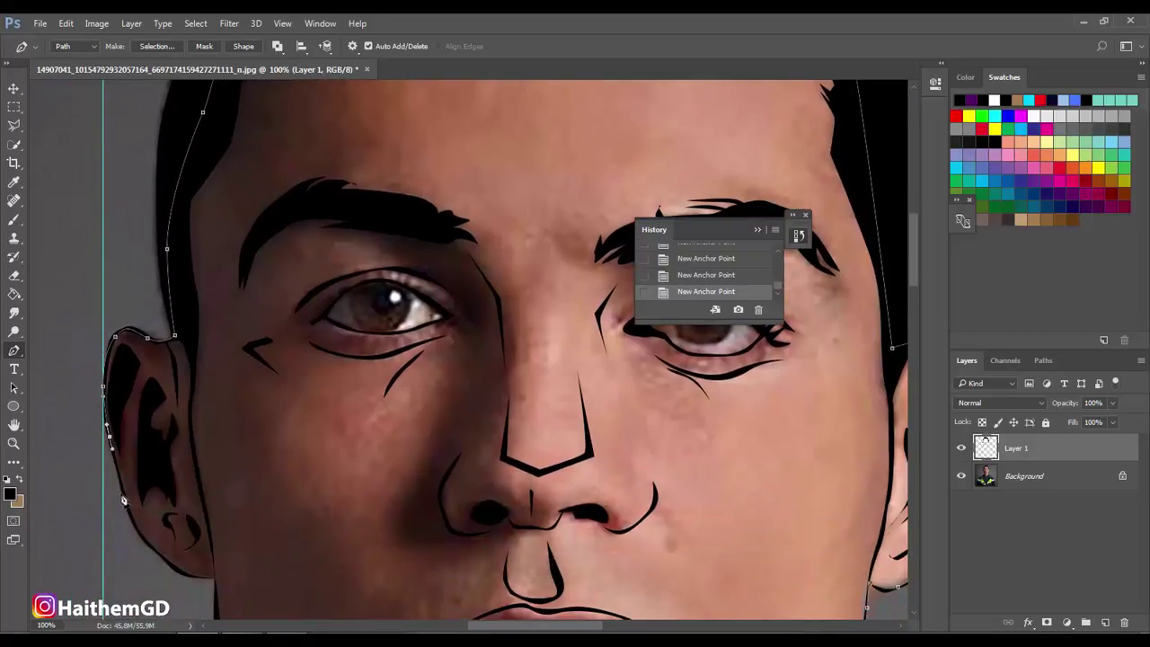
scroll(156, 530, "down", 2)
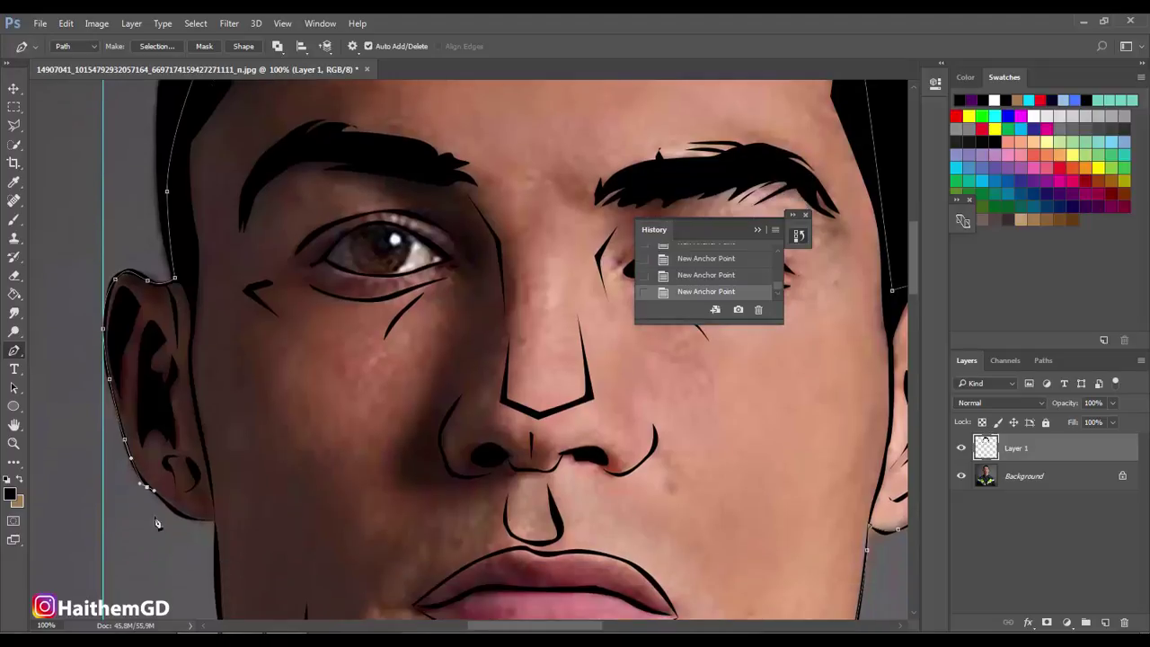
scroll(216, 530, "down", 1)
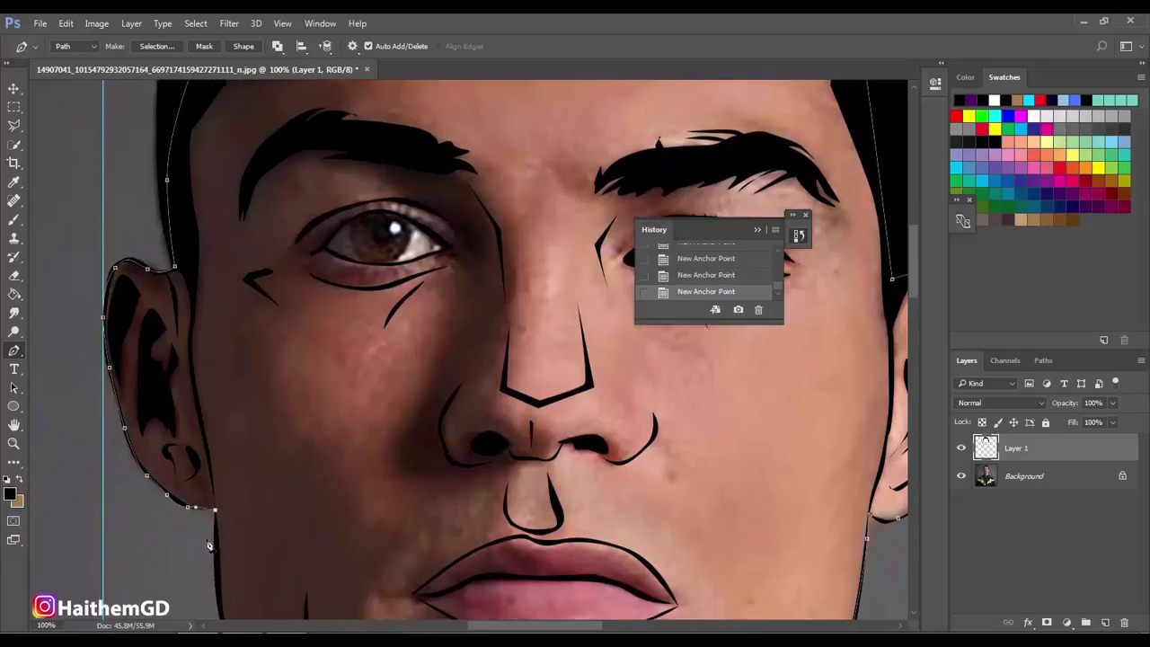
scroll(217, 535, "down", 2)
left_click(244, 617)
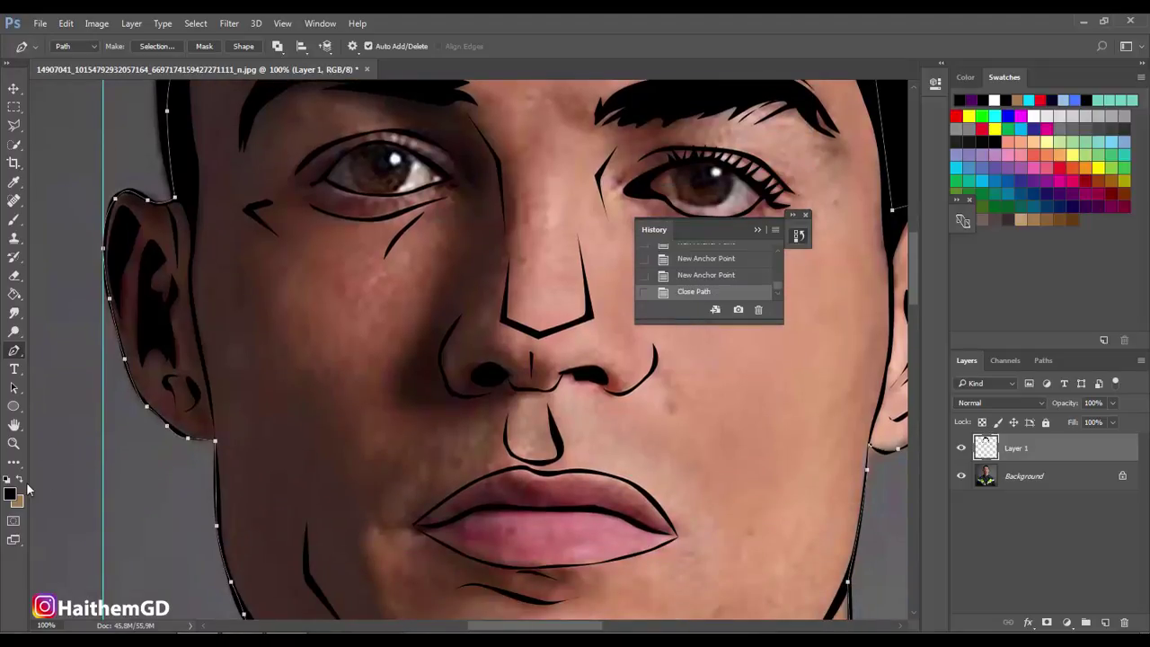
- Set the foreground colour to a tan skin tone
left_click(11, 493)
left_click(470, 211)
left_click(719, 161)
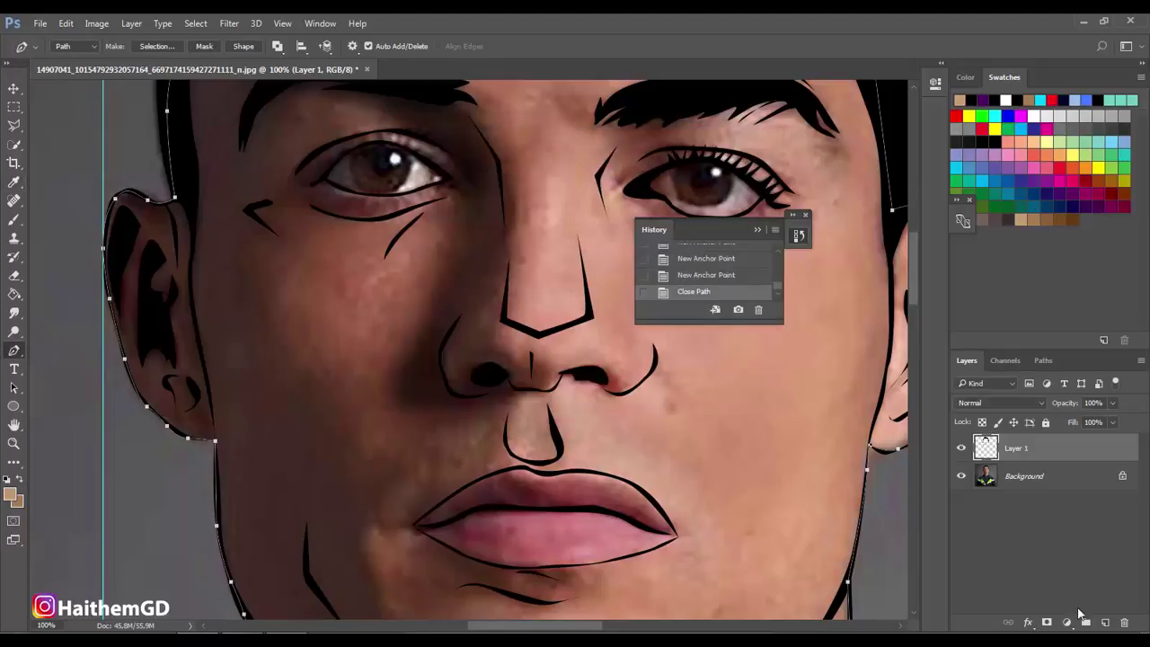
- Fill the face path with tan on a new Layer 2 beneath the line art
left_click(1106, 622, "ctrl")
right_click(566, 262)
left_click(611, 333)
key("Return")
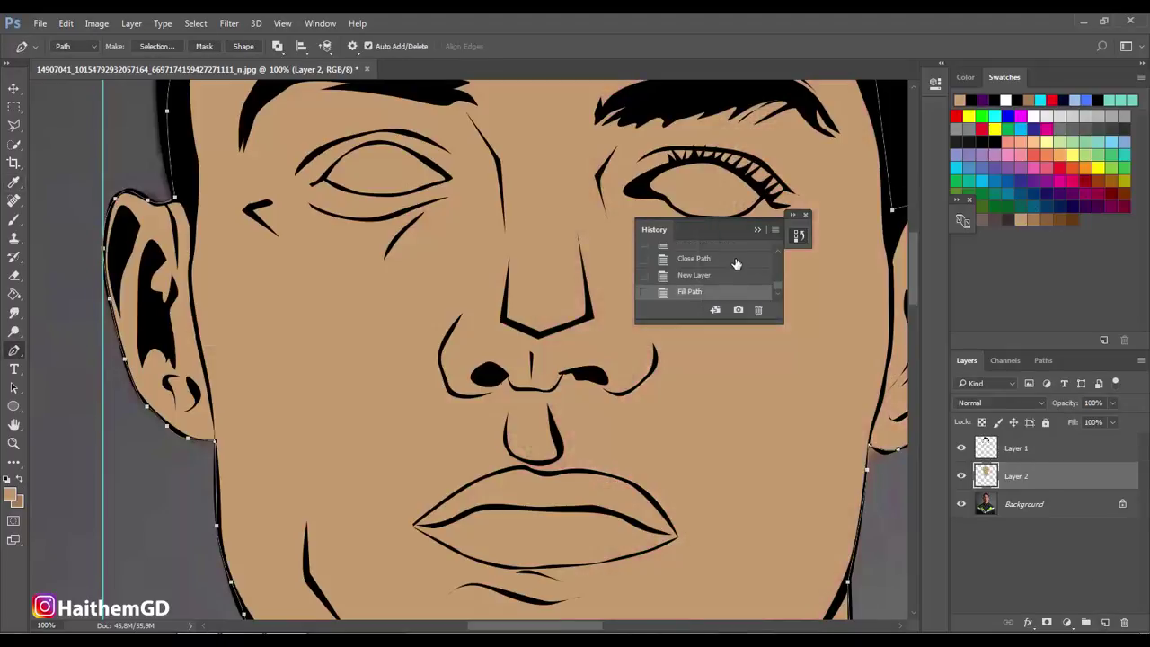
- Zoom out to check the fill, hide Layer 2, and add an empty Layer 3
left_click(13, 443)
left_click(903, 459, "alt")
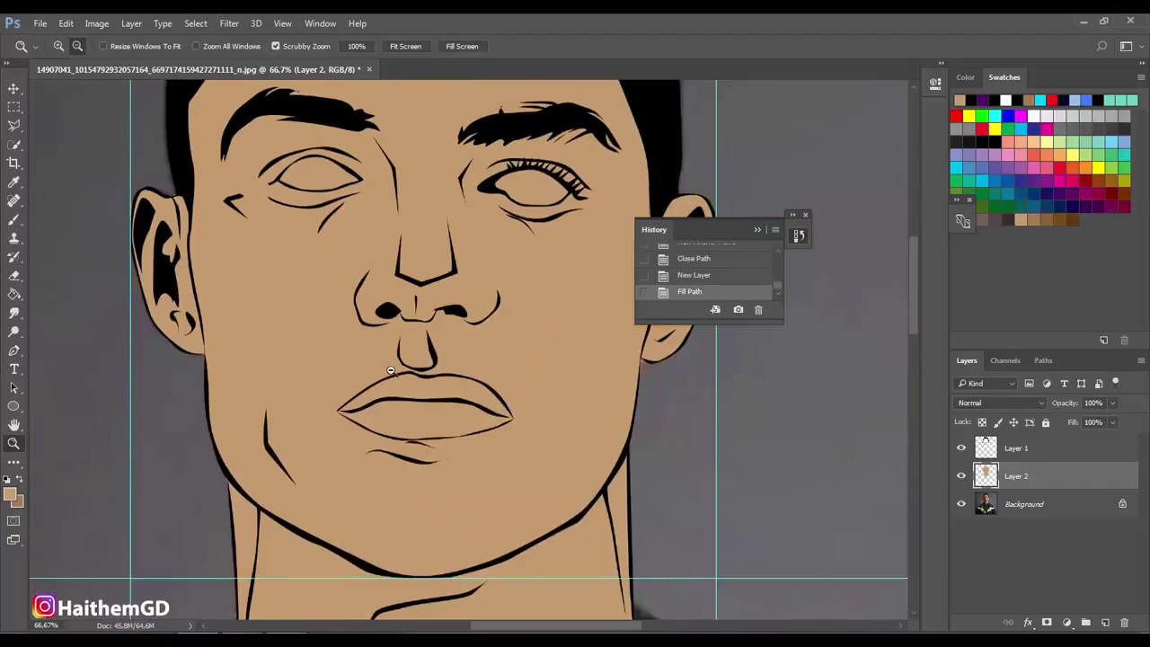
left_click(903, 459, "alt")
left_click(903, 459, "alt")
left_click(960, 505)
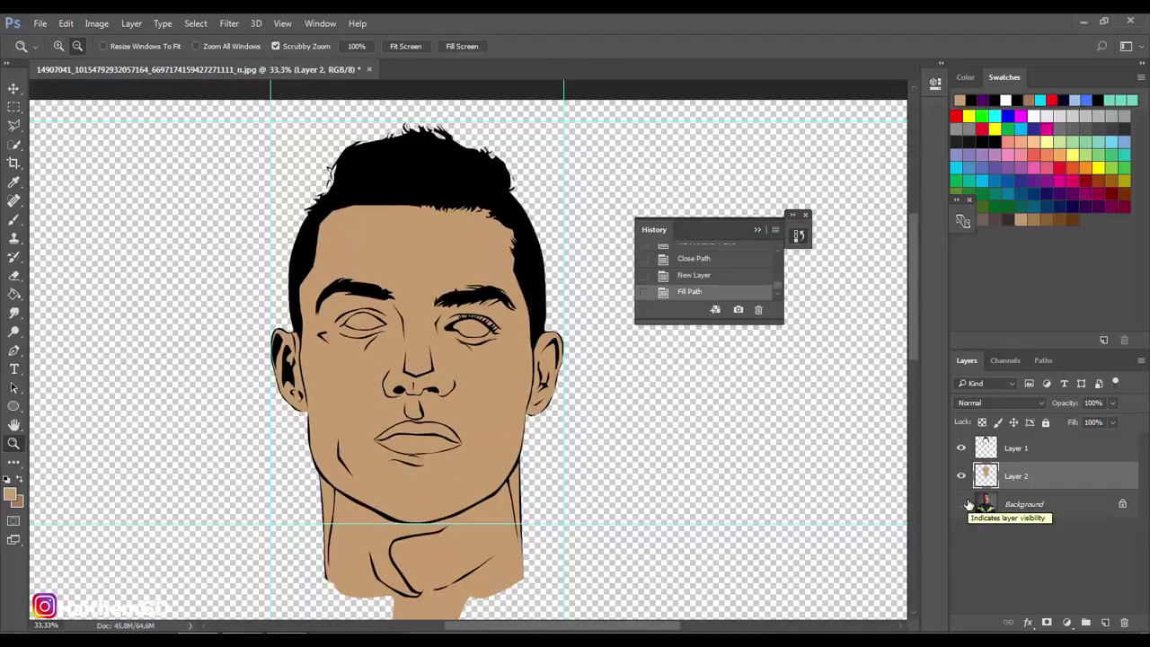
left_click(960, 504)
left_click(961, 477)
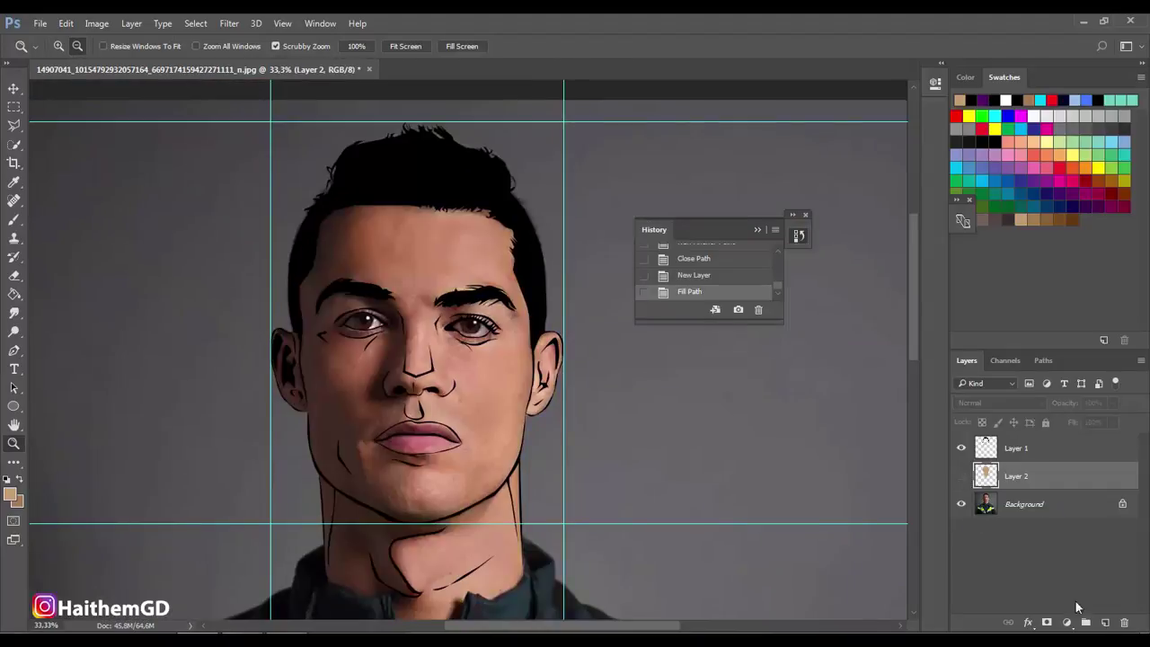
left_click(1106, 623)
left_click_drag(420, 440, 584, 506)
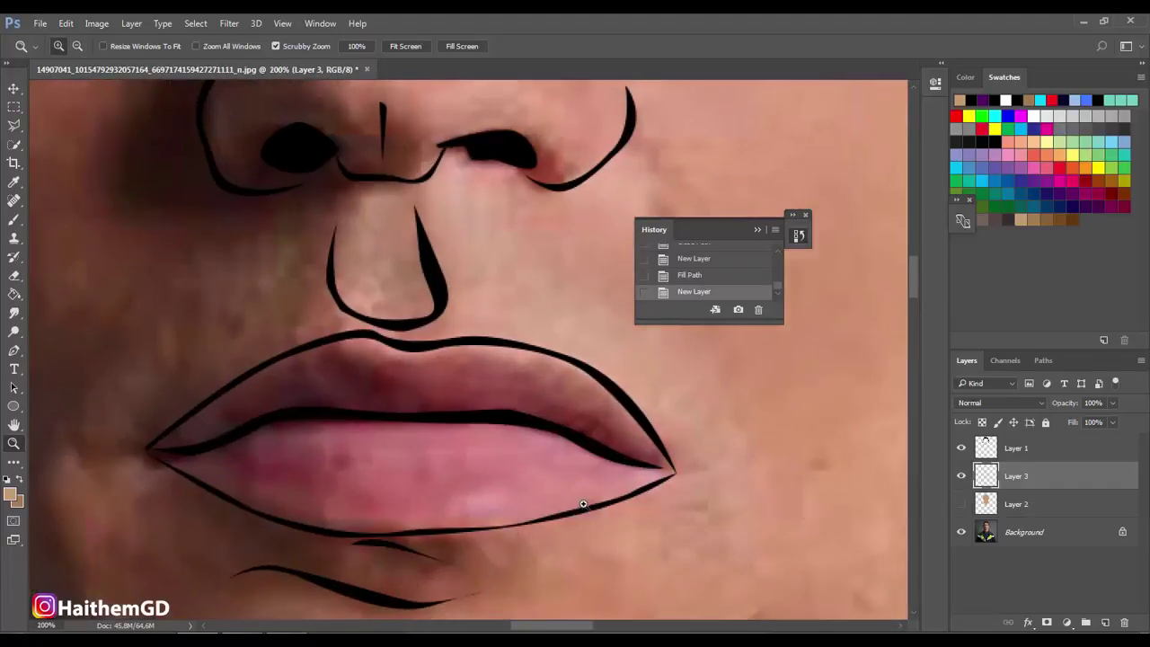
- Trace a closed pen path around the upper and lower lips
left_click(14, 351)
left_click(148, 449)
left_click_drag(305, 346, 450, 340)
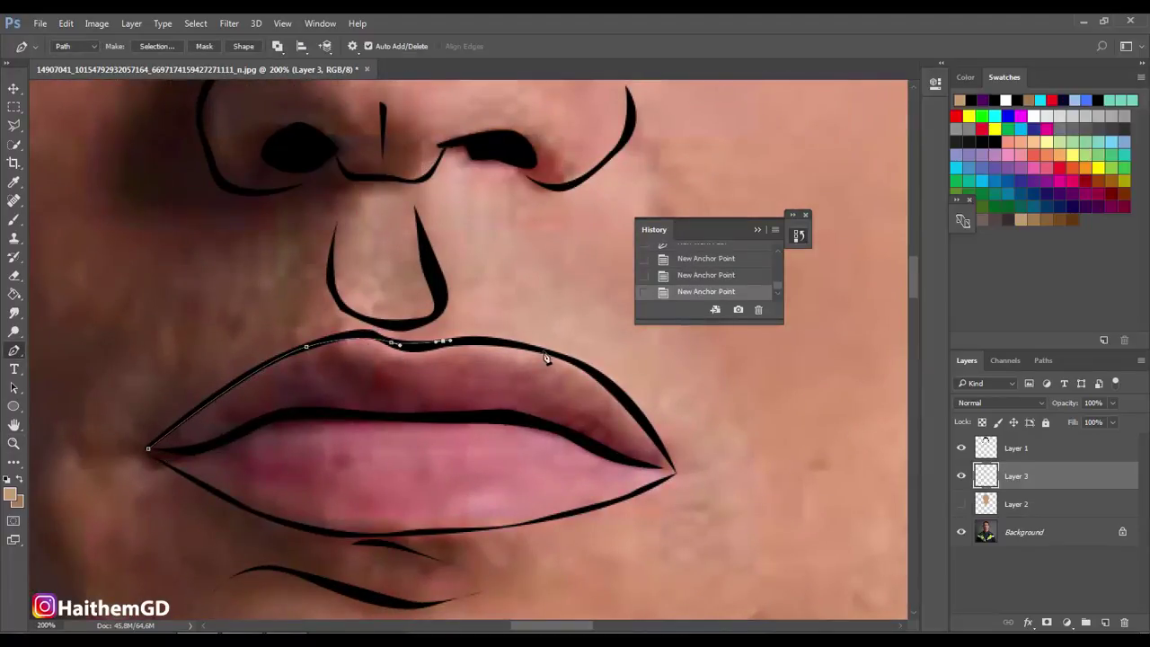
left_click_drag(625, 401, 648, 427)
left_click_drag(593, 511, 561, 518)
left_click_drag(321, 532, 284, 530)
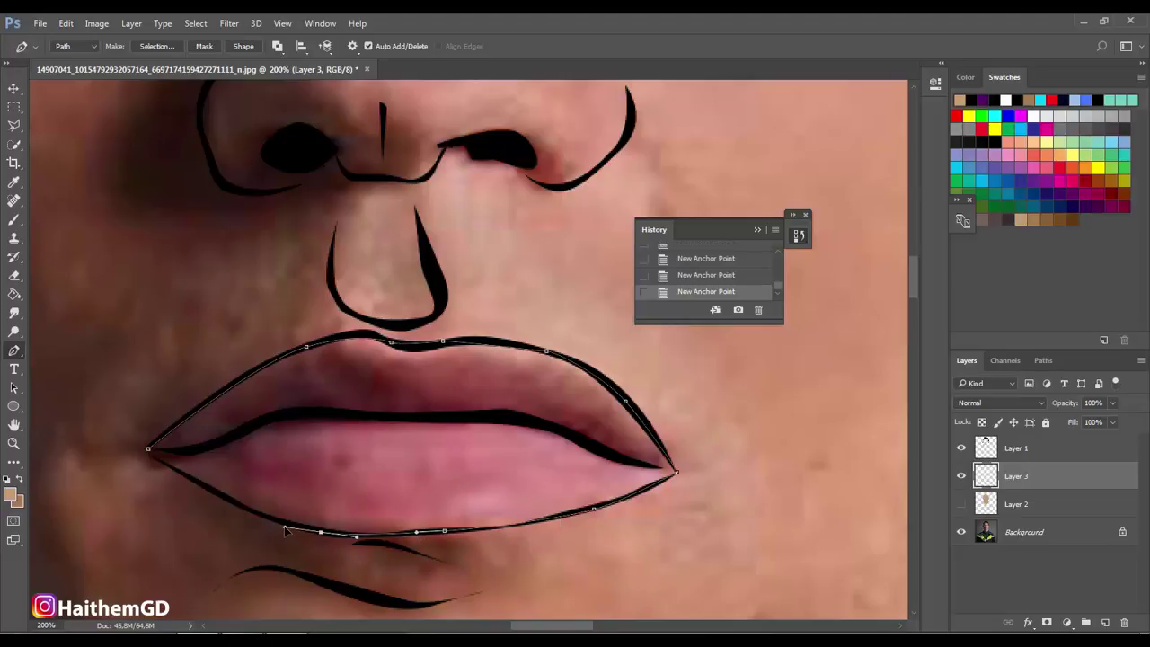
left_click_drag(219, 493, 204, 485)
left_click(150, 453)
- Fill the lip path on Layer 3 with a muted red and hide the path outline
left_click(12, 492)
left_click(333, 462)
left_click(715, 161)
right_click(390, 259)
left_click(431, 323)
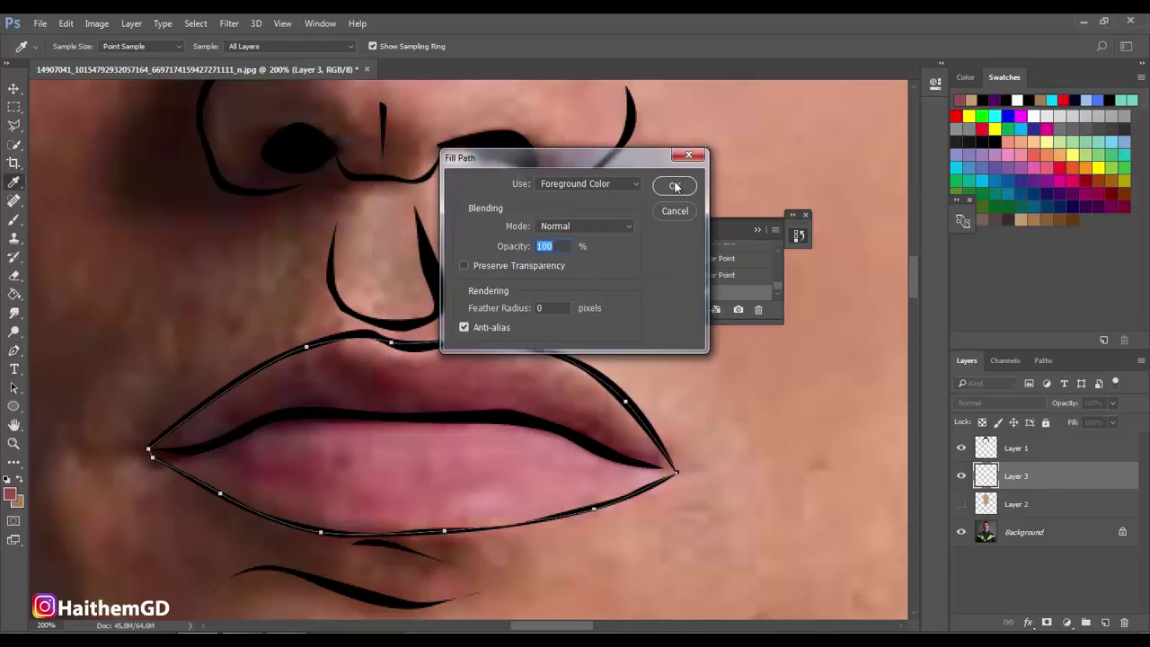
left_click(675, 186)
key("ctrl+h")
- Zoom out, hide the lip and skin layers, and add a new Layer 4
key("z")
left_click(387, 341, "alt")
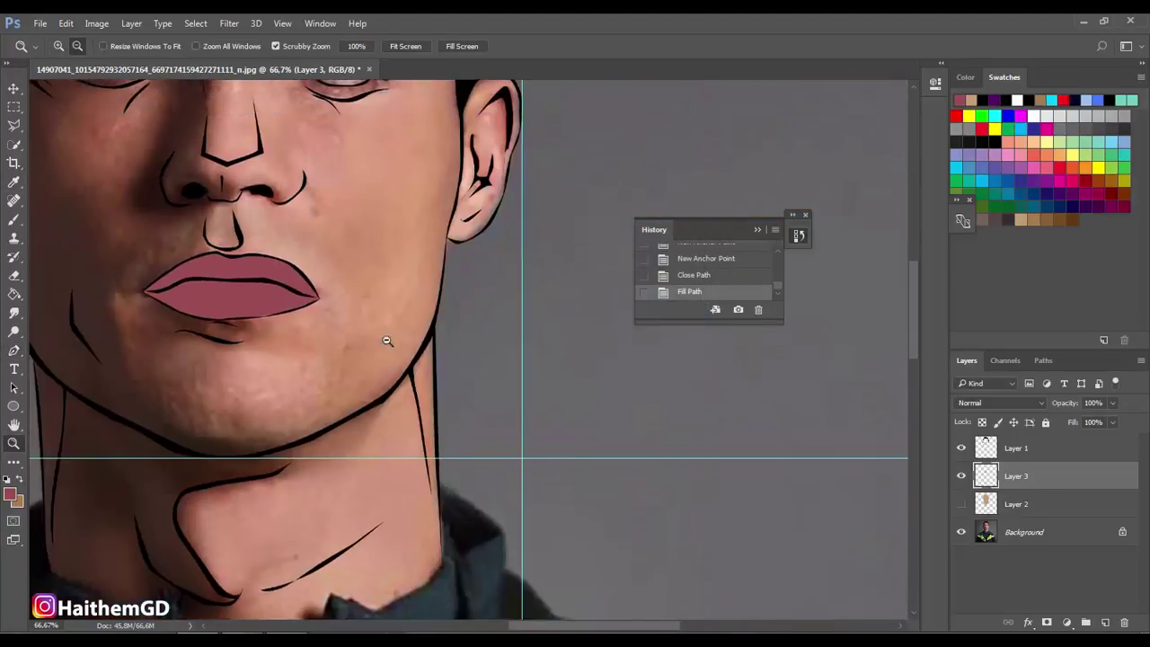
left_click(387, 341, "alt")
left_click(387, 340, "alt")
left_click(960, 504)
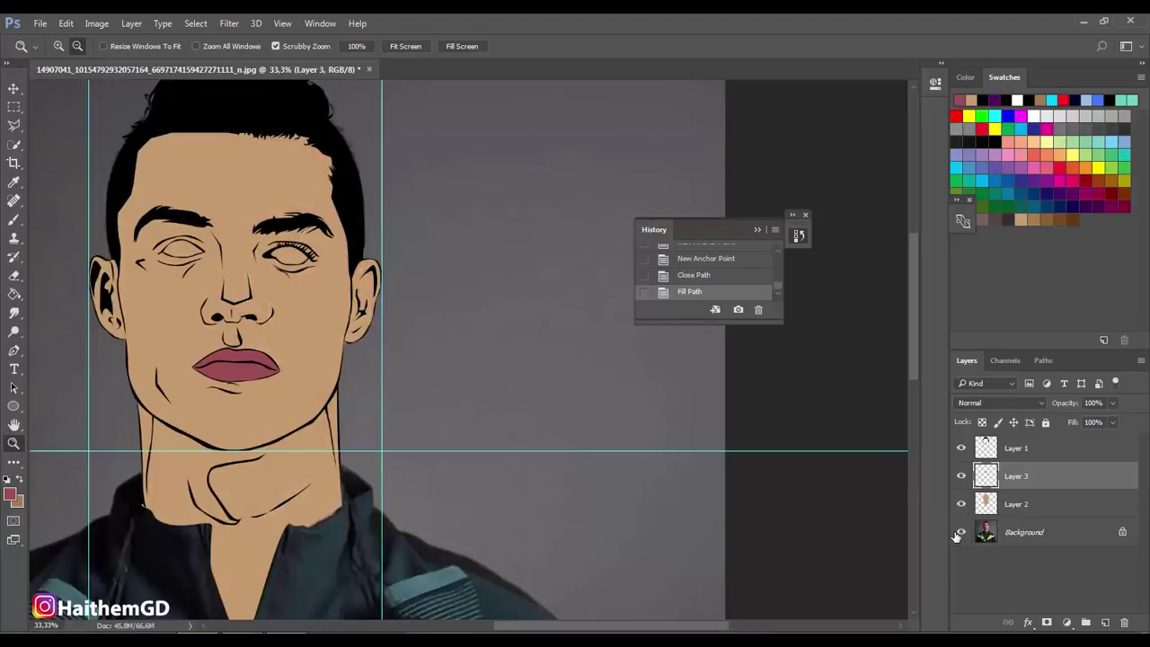
left_click(961, 475)
left_click(962, 504)
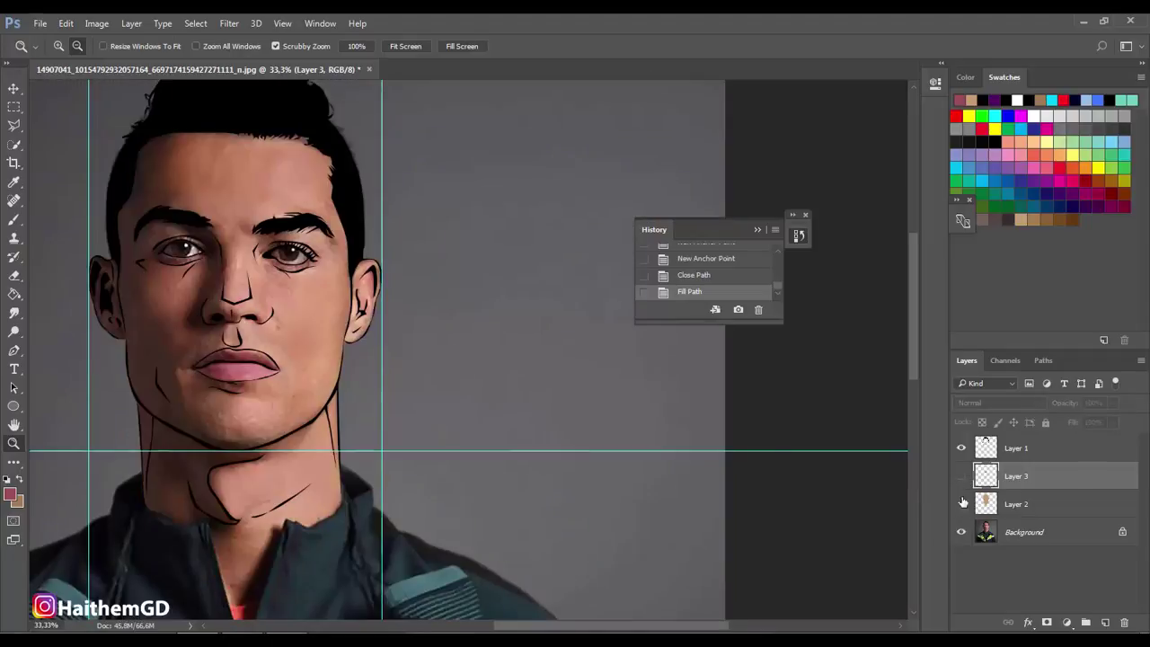
left_click(1106, 623)
- Zoom in and trace a closed Pen path around the left eye white
left_click_drag(179, 244, 234, 244)
key("p")
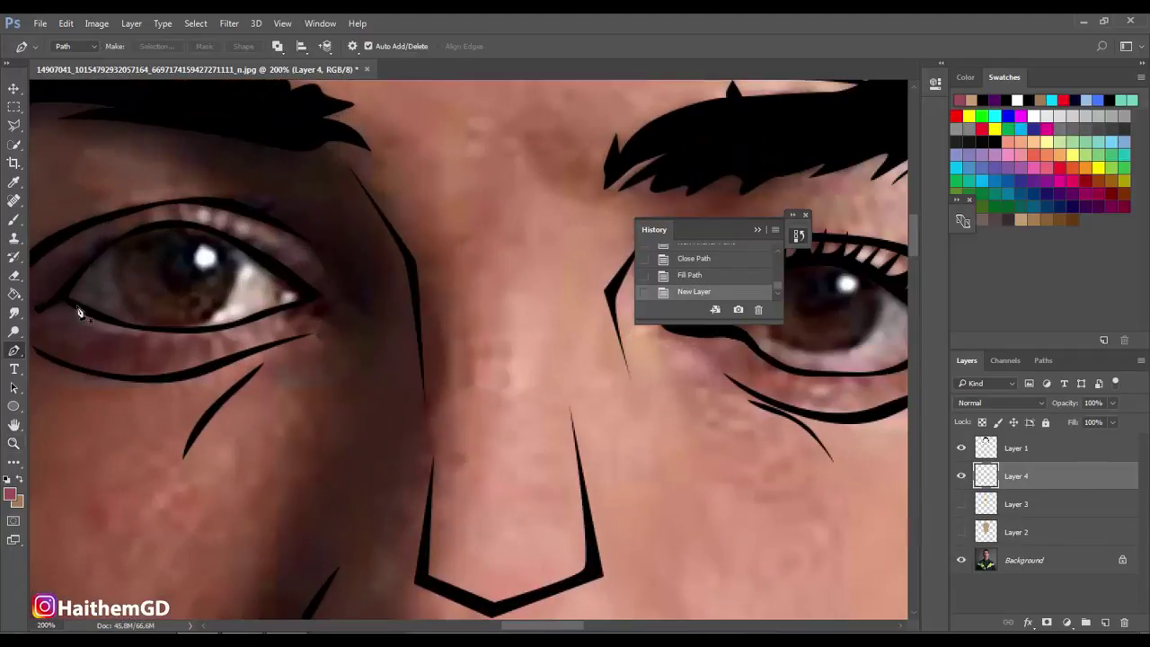
left_click(78, 306)
left_click_drag(70, 284, 81, 269)
left_click_drag(180, 224, 220, 236)
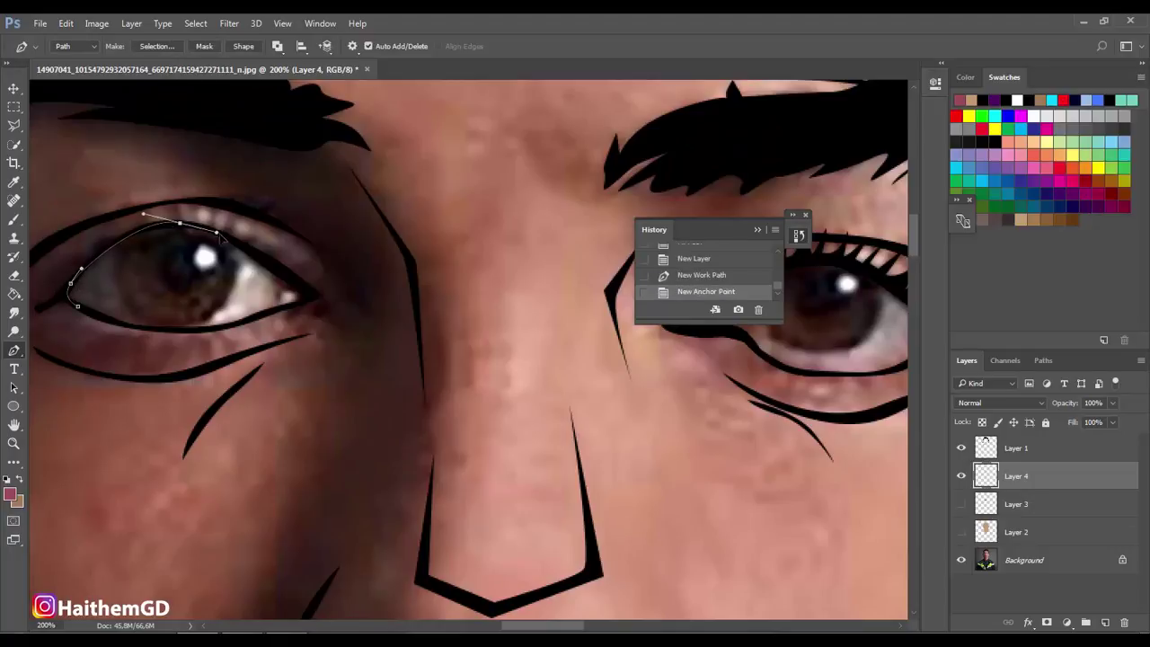
left_click_drag(299, 306, 276, 313)
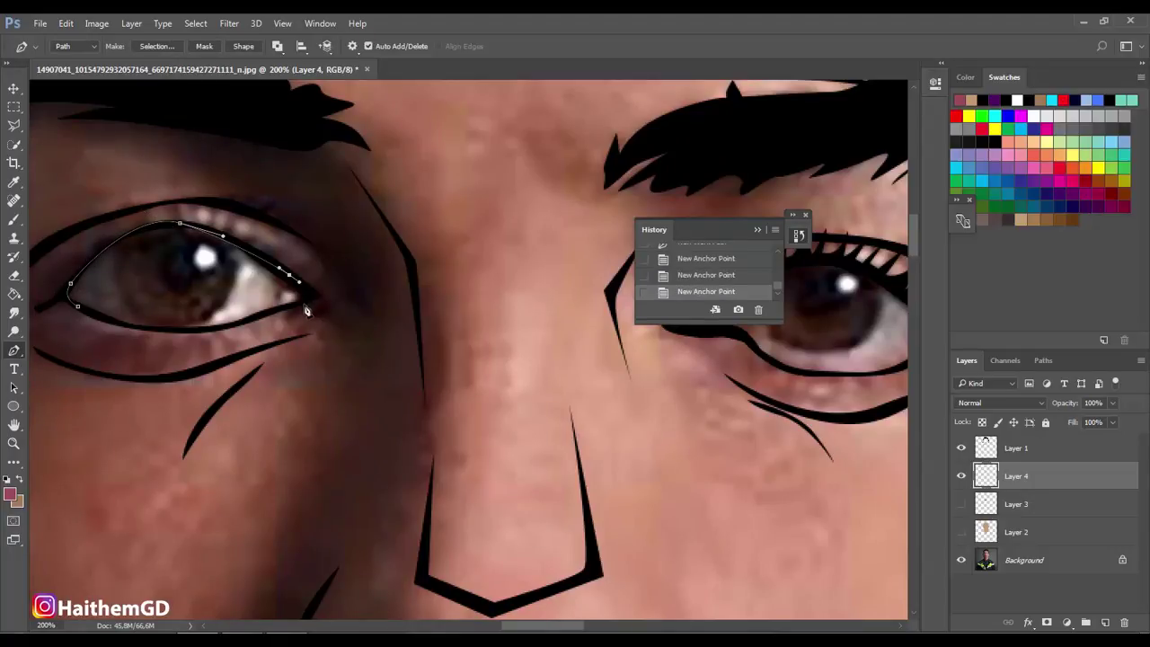
left_click(216, 328)
left_click(119, 321)
- Set the foreground to near-white and fill the left eye path with it
left_click(78, 307)
left_click(9, 493)
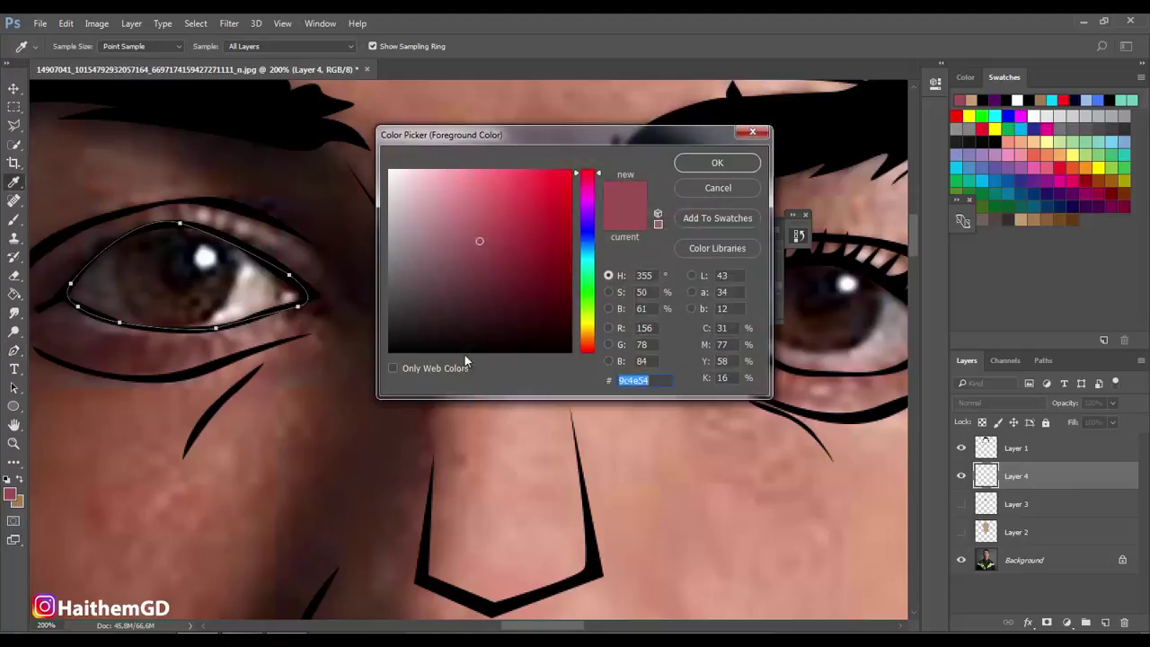
left_click(392, 172)
key("Return")
right_click(164, 260)
left_click(224, 361)
key("Return")
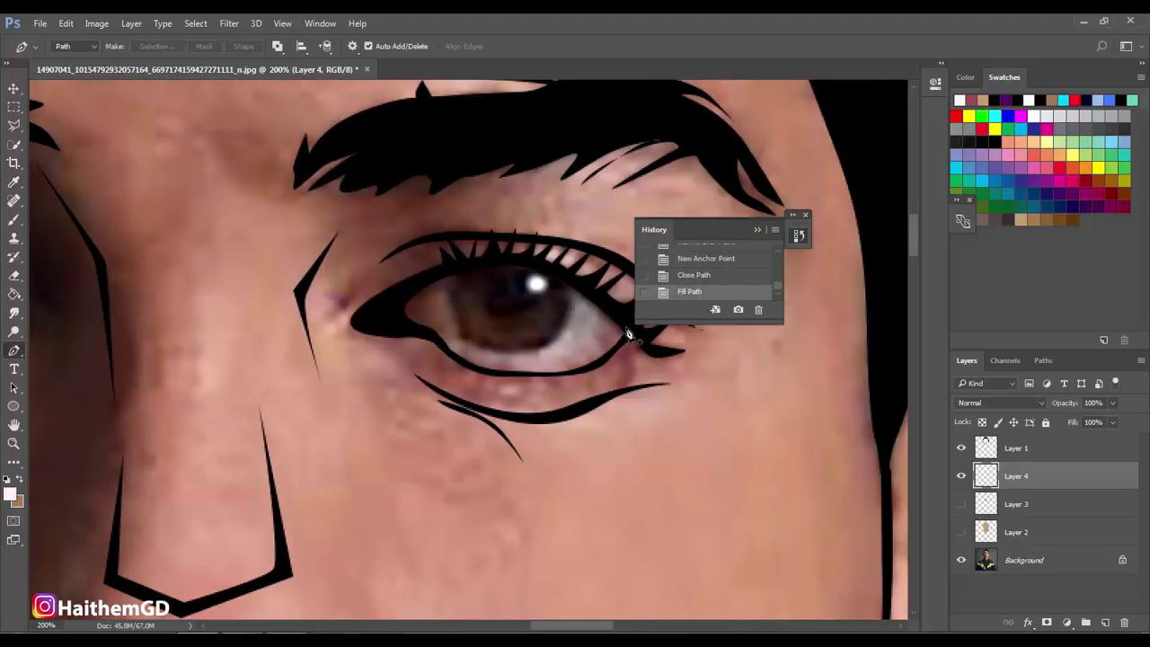
- Trace the right eye white with the Pen tool and fill it near-white
left_click(633, 331)
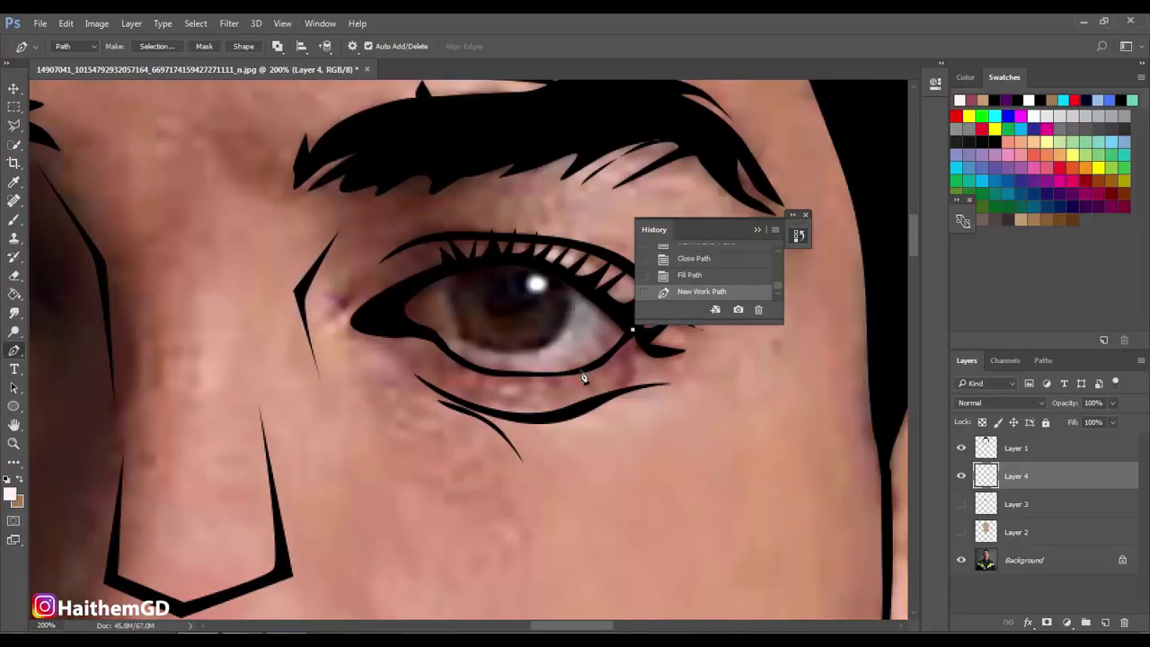
left_click(590, 368)
left_click_drag(485, 372, 406, 326)
left_click(414, 288)
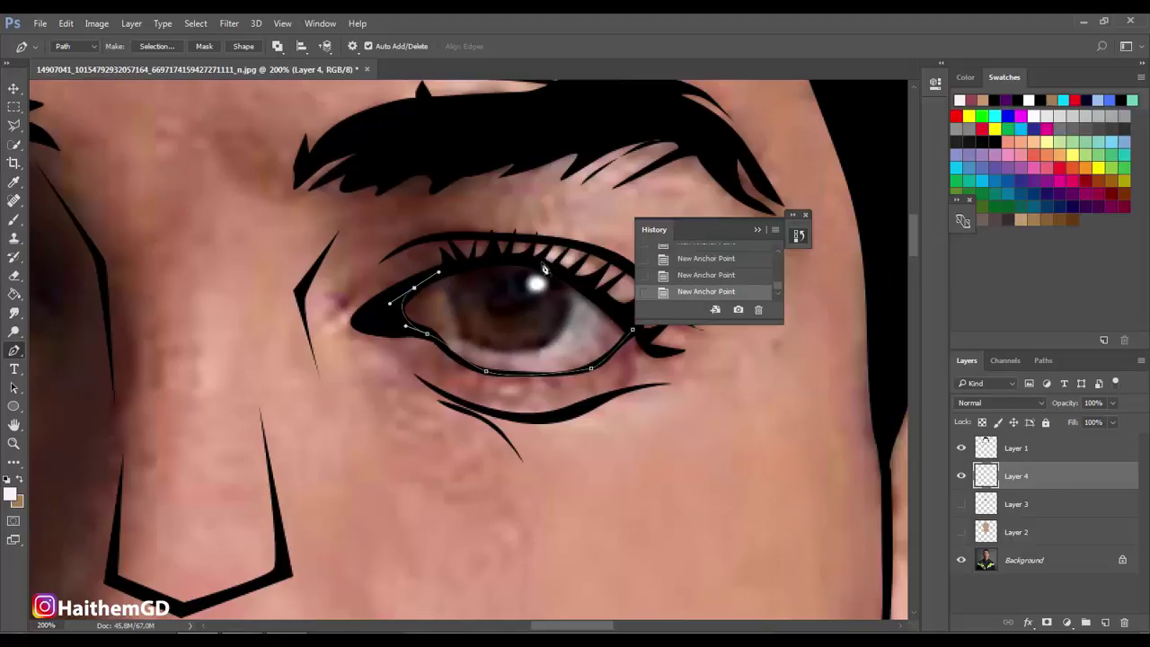
left_click(544, 263)
left_click(633, 331)
right_click(540, 348)
left_click(579, 359)
left_click(666, 186)
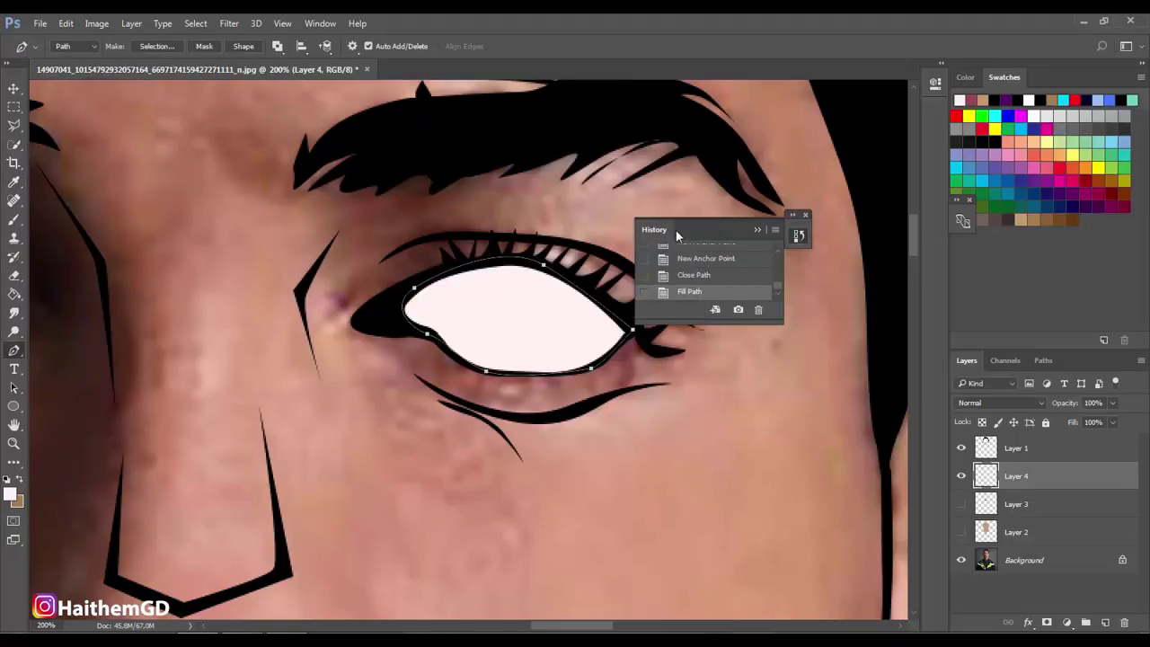
- Zoom out to the whole face and show the lip and skin colour layers
left_click(14, 442)
left_click(139, 297, "alt")
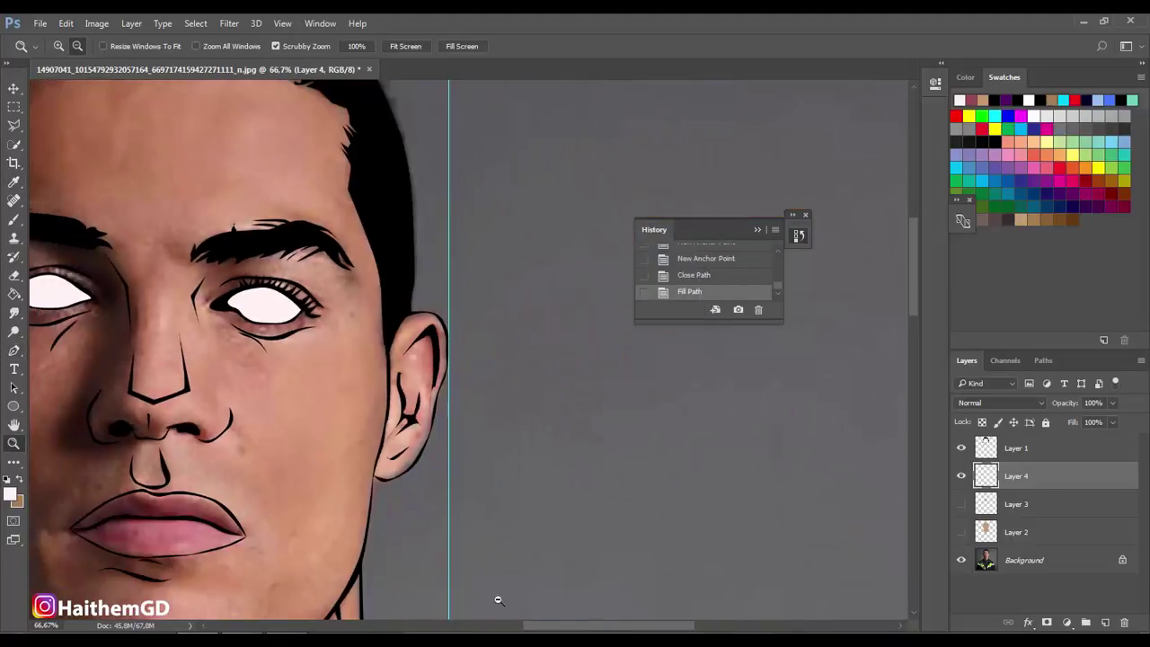
left_click(138, 298, "alt")
left_click(139, 297, "alt")
left_click(961, 505)
left_click(960, 532)
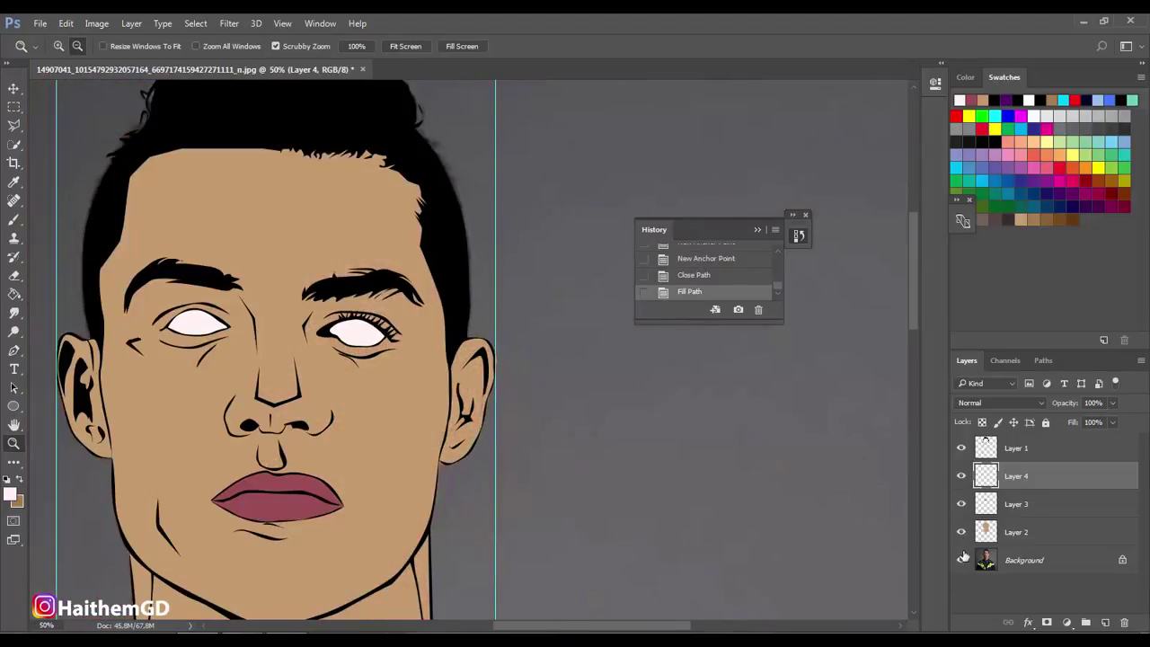
left_click(963, 556)
left_click(963, 557)
- Hide the eye white, lip and skin fills, then select the eye whites layer
left_click(961, 477)
left_click(961, 504)
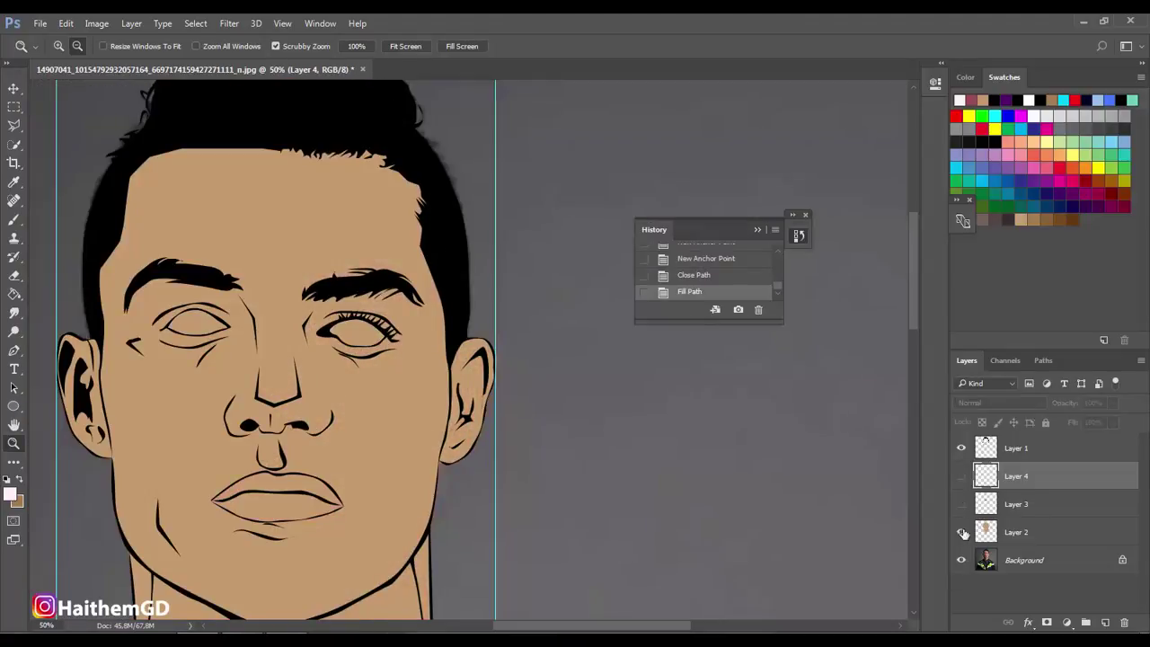
left_click(961, 532)
left_click(961, 533)
left_click(961, 532)
left_click(960, 534)
left_click(961, 534)
key("alt+bracketright")
key("alt+bracketleft")
- On a new layer, draw an ellipse over the left eye's iris
left_click(1106, 622)
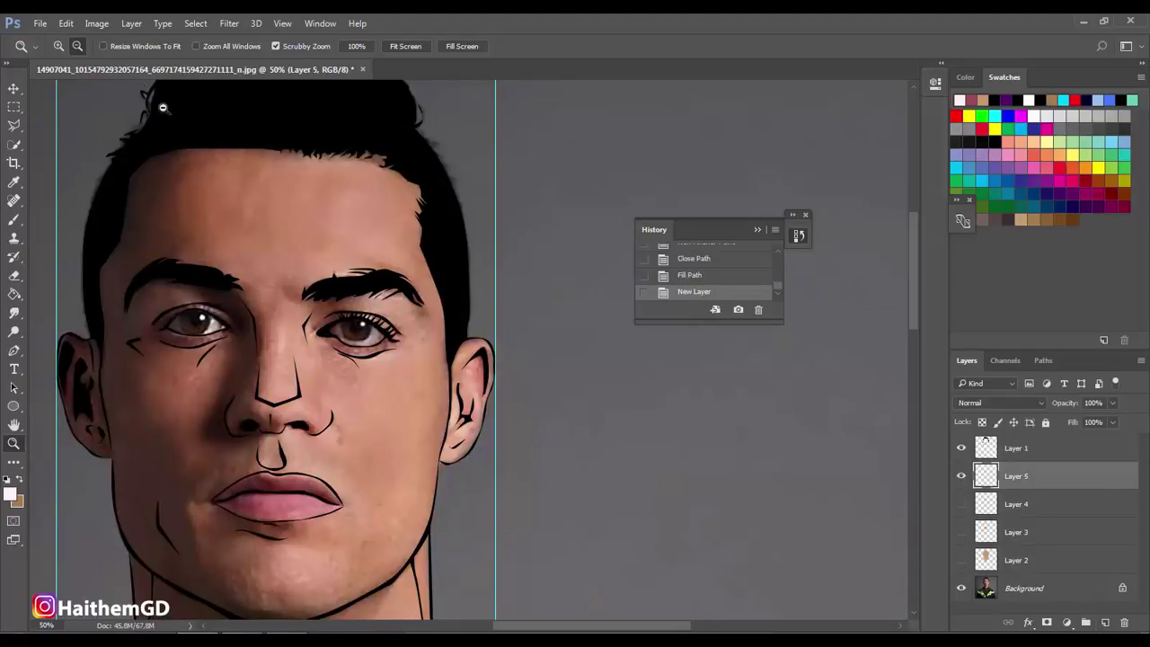
left_click(169, 351)
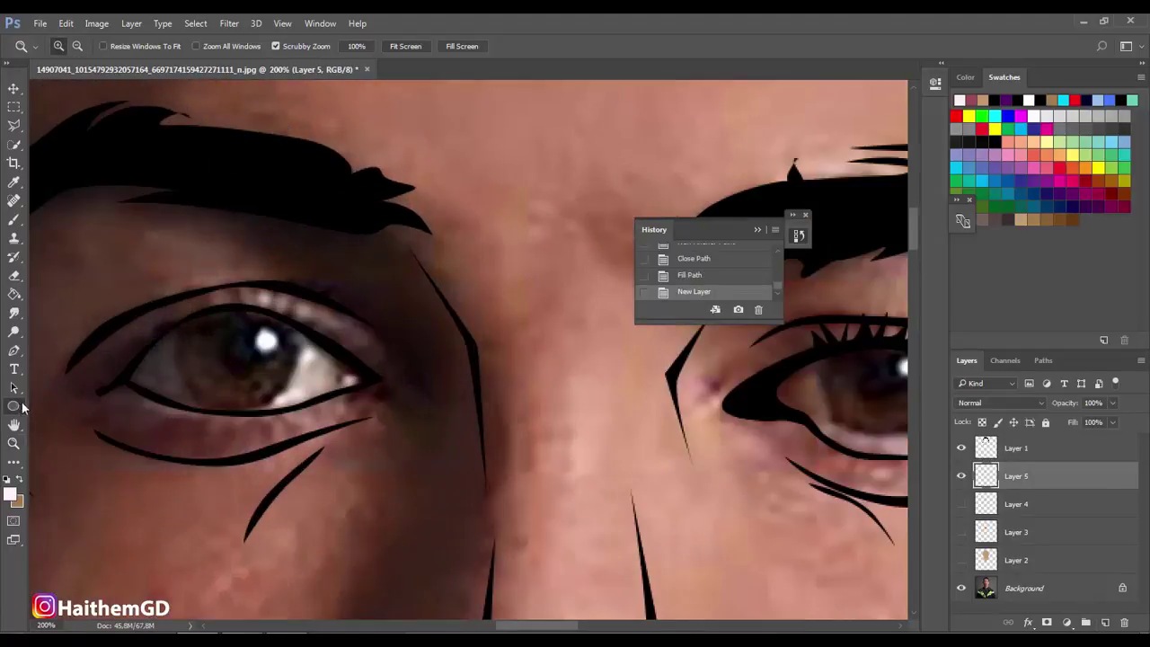
left_click(13, 405)
left_click_drag(183, 319, 305, 437)
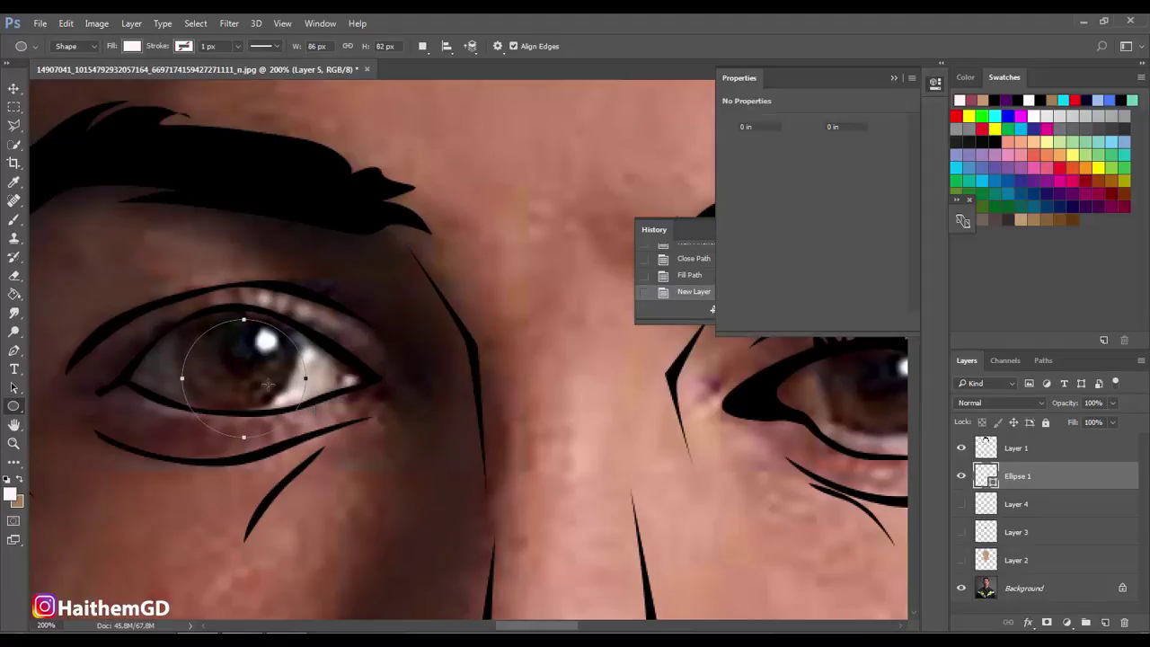
- Sample a dark brown from the iris as the foreground colour
left_click(142, 46)
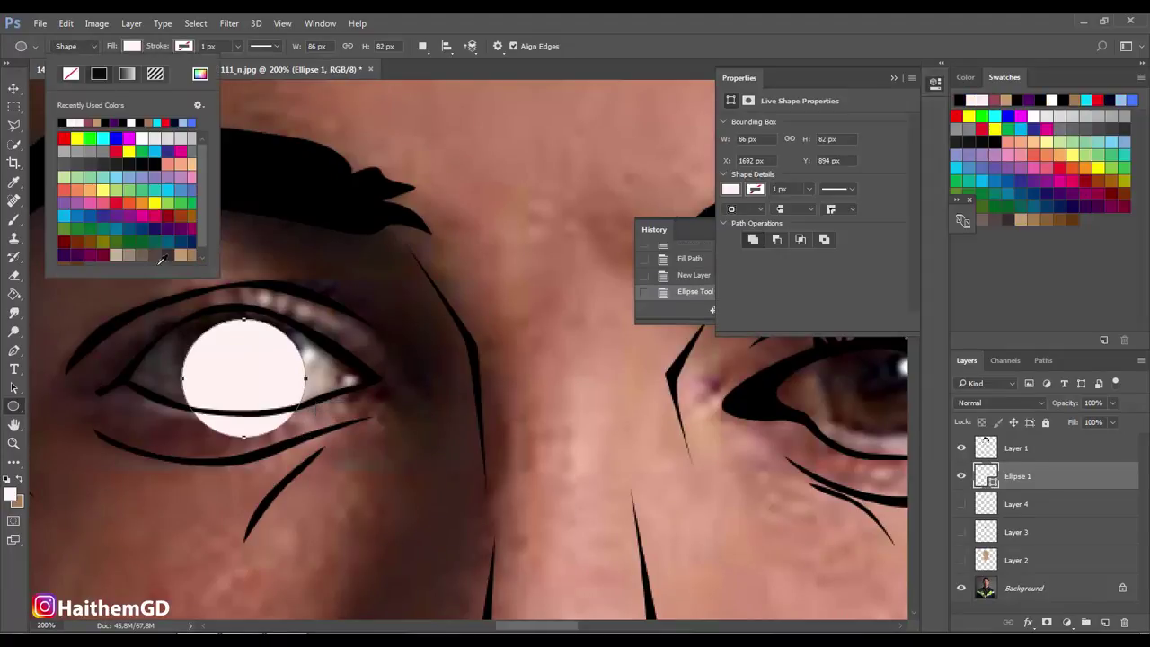
left_click(1004, 474)
key("0")
key("0")
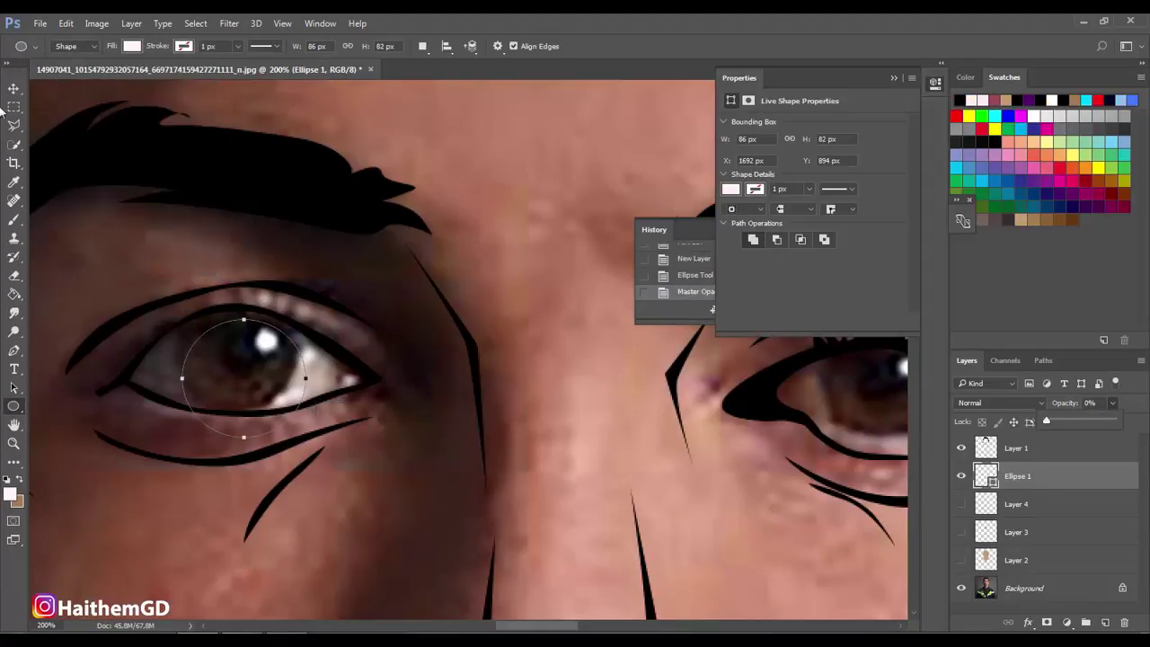
key("v")
left_click(1112, 402)
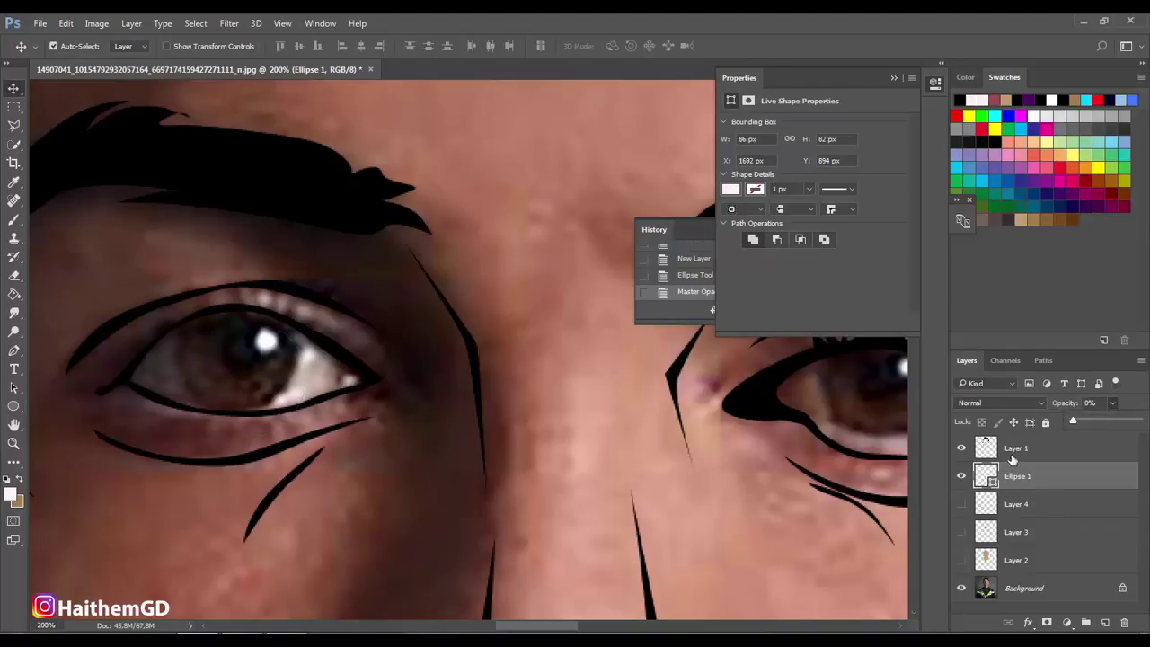
left_click(11, 486)
left_click(214, 354)
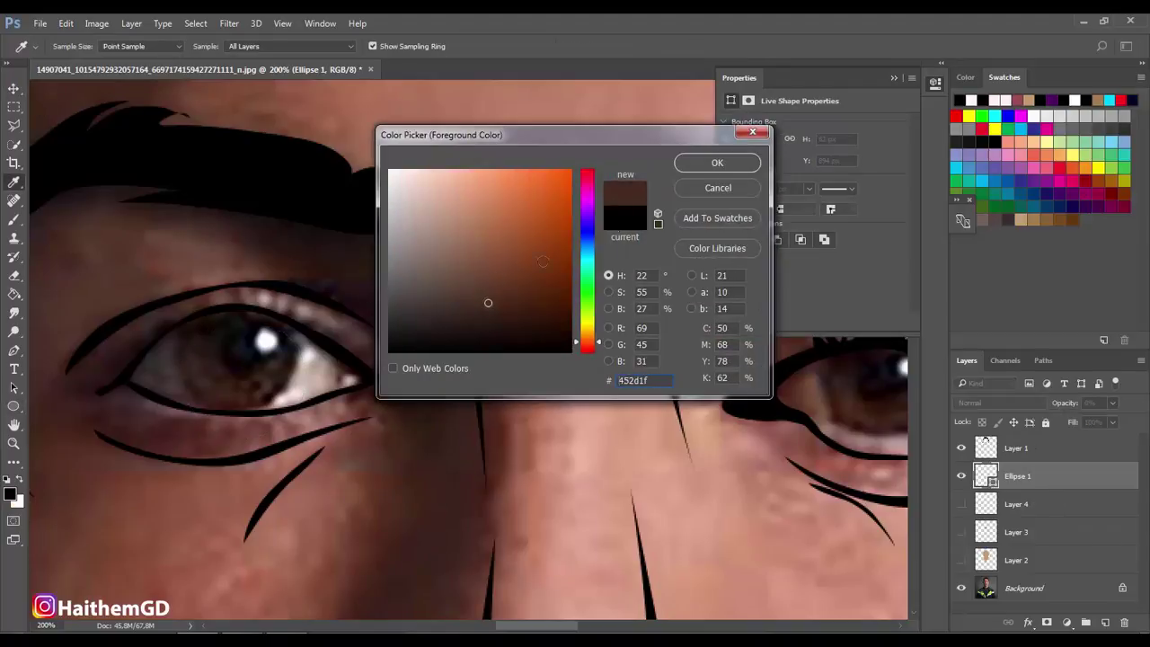
key("Return")
left_click_drag(1113, 402, 1119, 422)
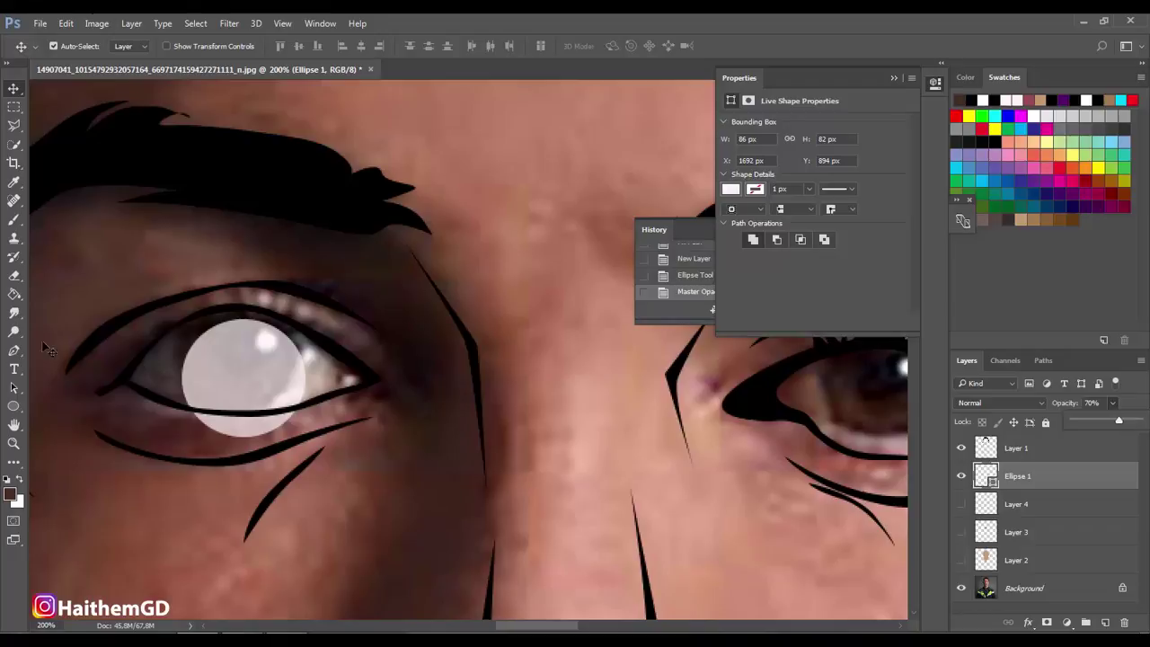
- Give the ellipse a custom brown fill colour
left_click(14, 407)
left_click(137, 46)
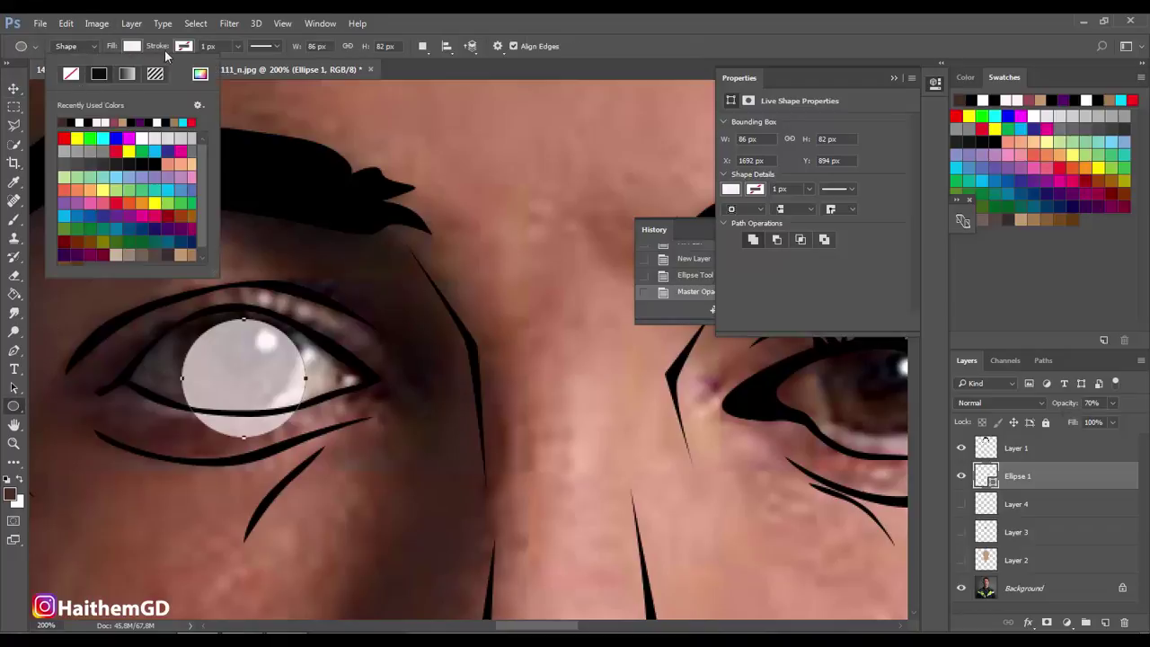
left_click(183, 46)
left_click(132, 46)
left_click(132, 46)
left_click(13, 495)
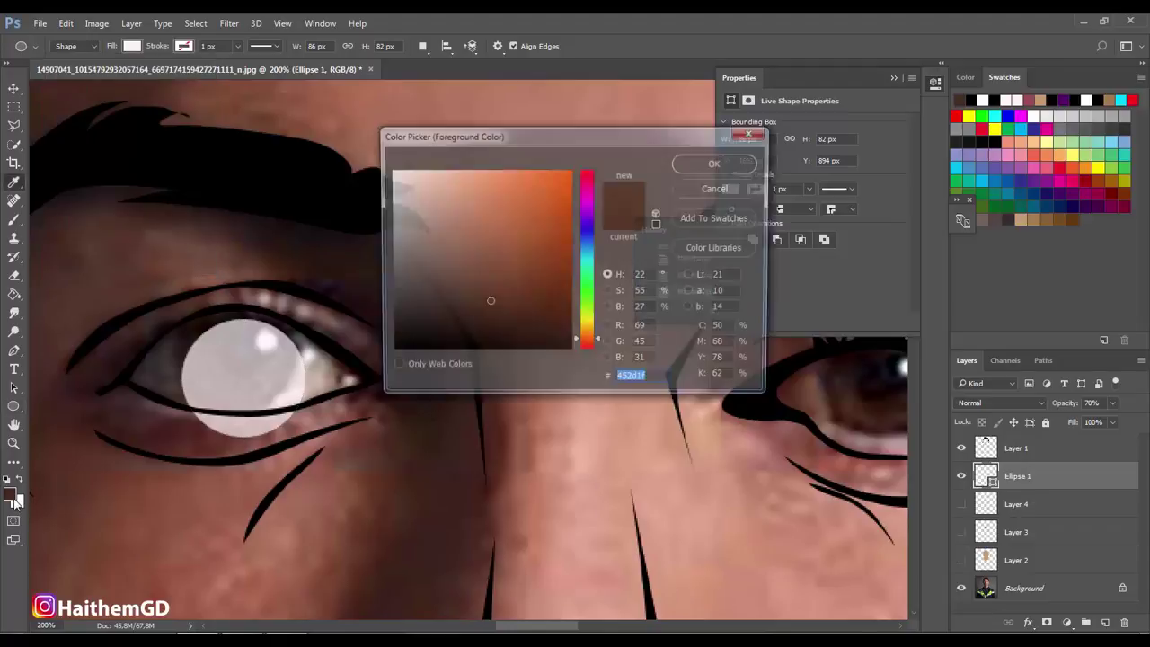
left_click(717, 162)
left_click(132, 46)
left_click(200, 74)
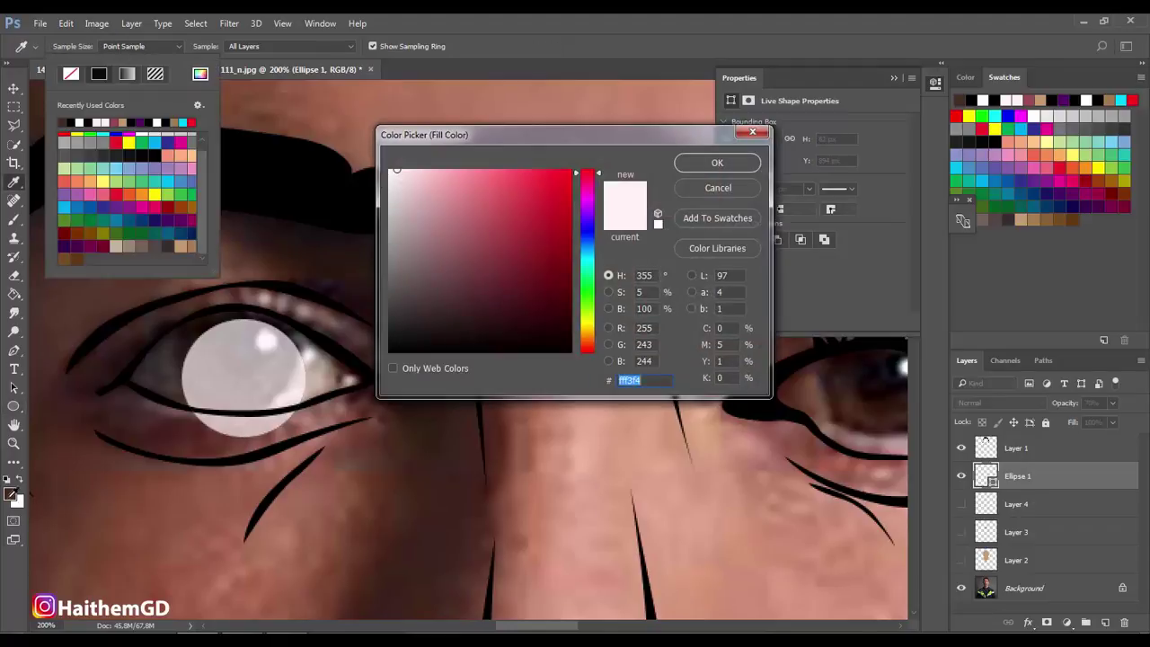
left_click(133, 370)
key("Return")
left_click(14, 90)
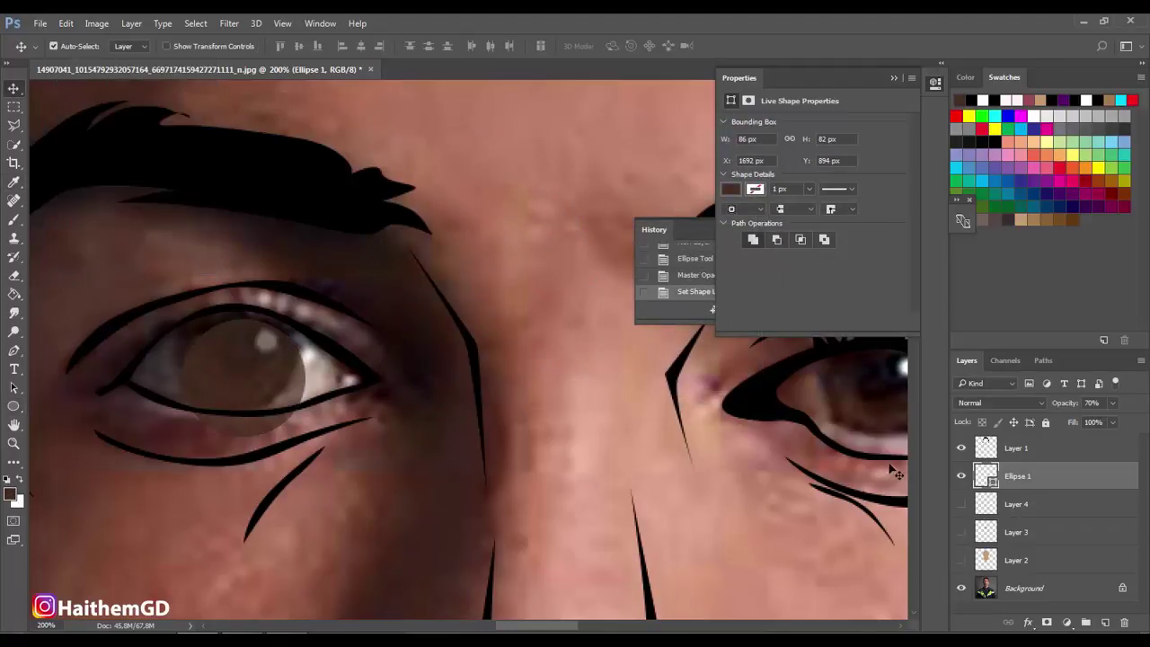
- Clip the brown circle to the eye whites layer and rasterize it
right_click(1047, 480)
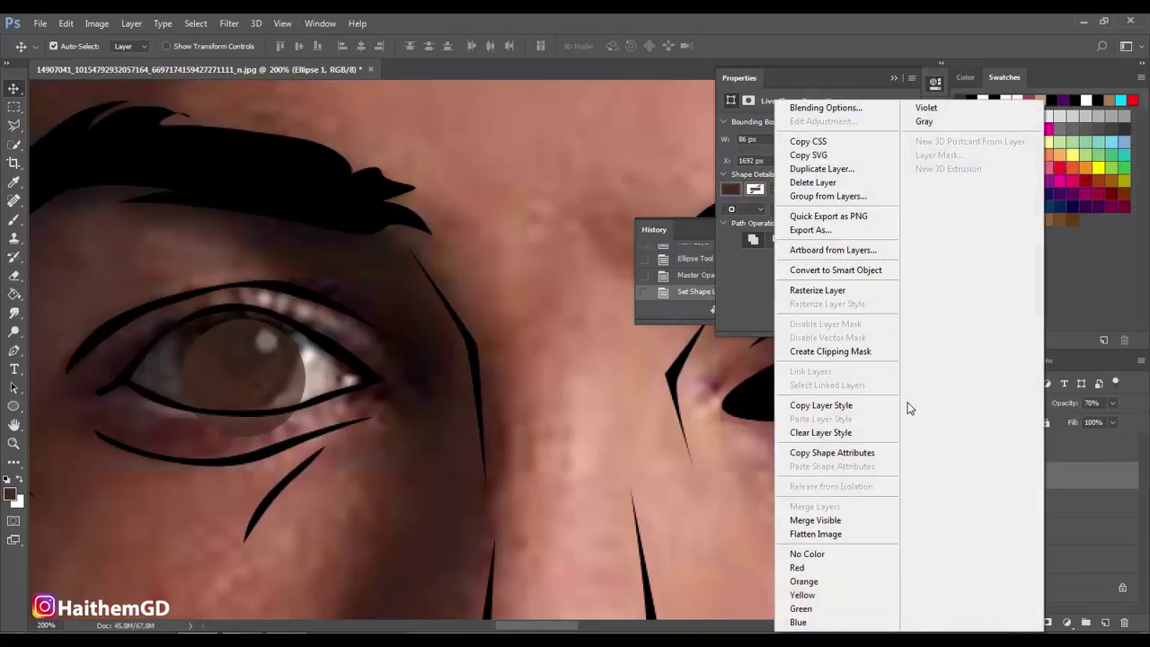
left_click(846, 353)
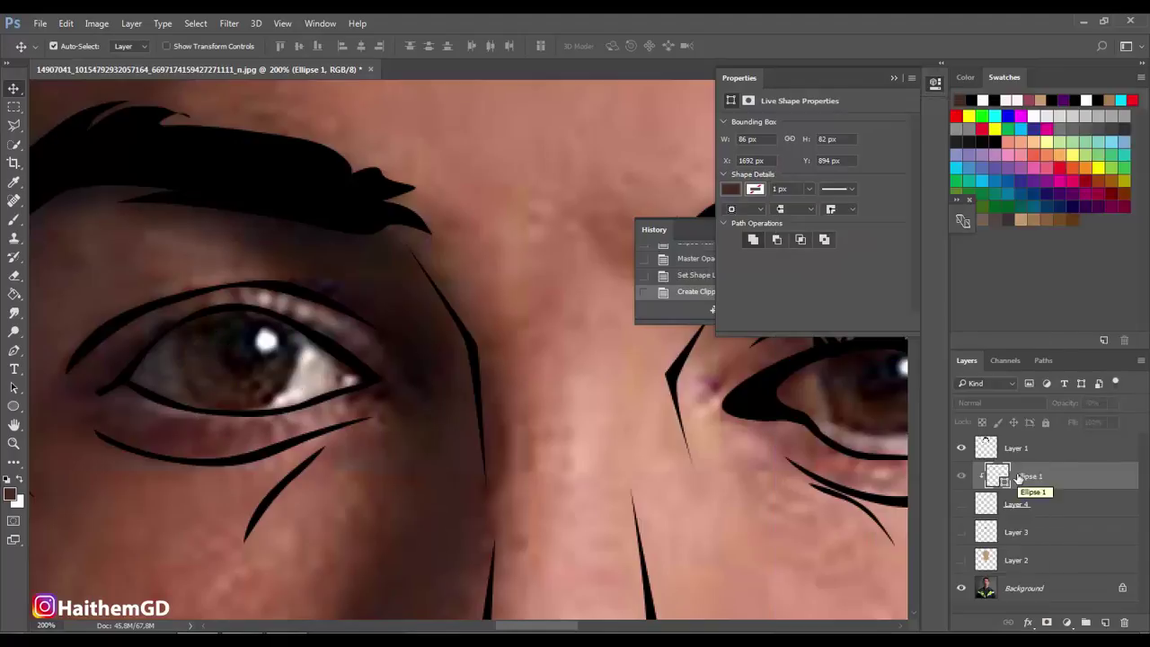
right_click(1018, 476)
left_click(809, 293)
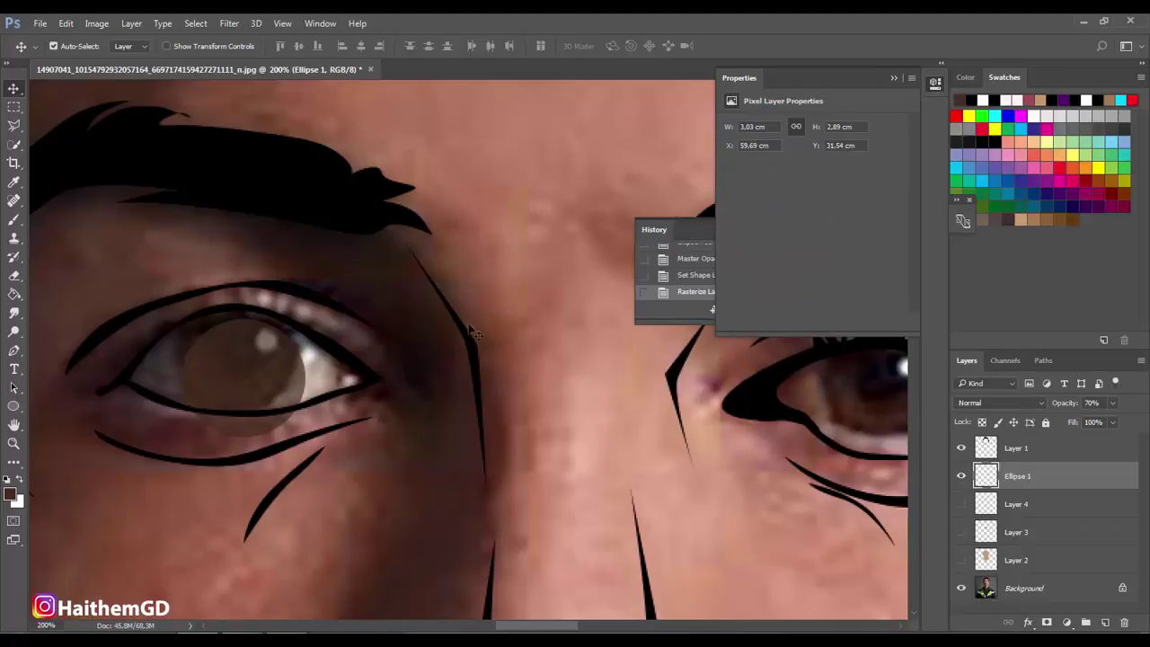
- Fit the circle onto the left iris at 27% opacity, then duplicate it onto the right iris
left_click(13, 443)
left_click(190, 408)
key("ctrl+t")
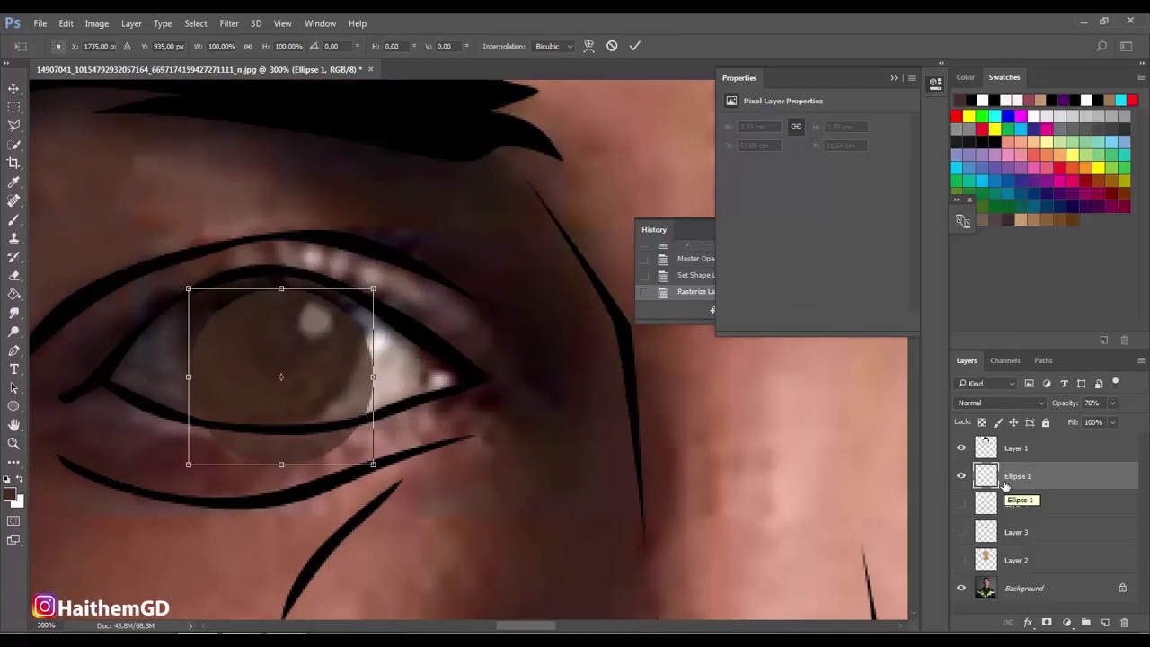
left_click_drag(280, 410, 276, 381)
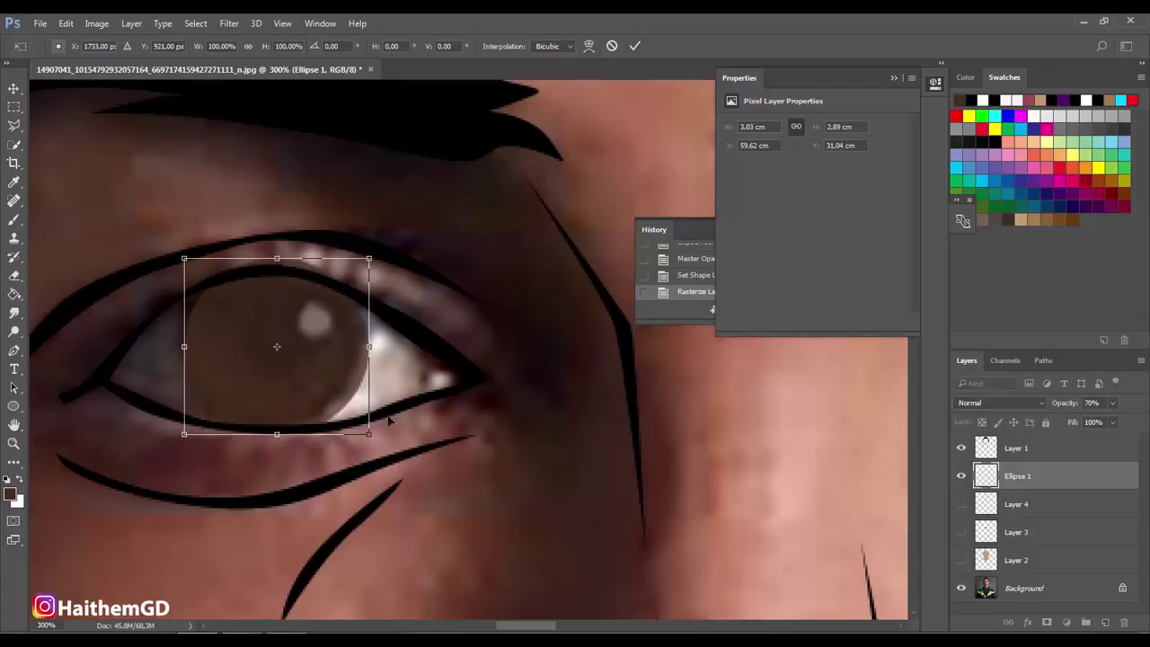
left_click(1112, 403)
left_click_drag(1111, 421, 1070, 421)
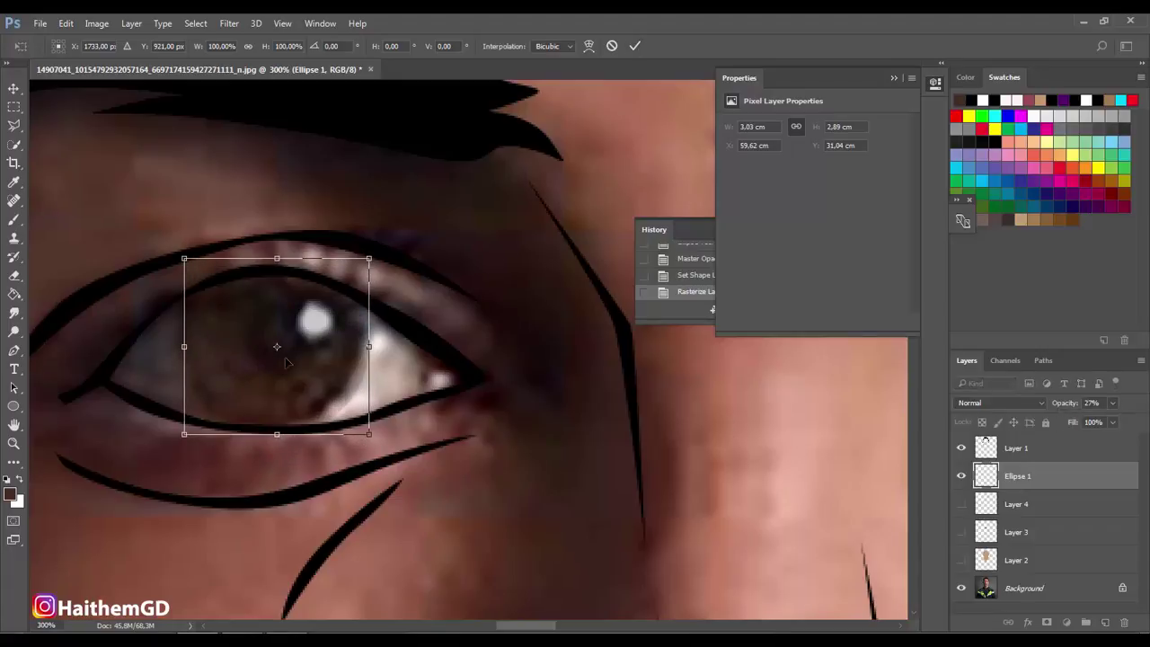
left_click_drag(368, 434, 360, 431)
left_click_drag(271, 258, 270, 254)
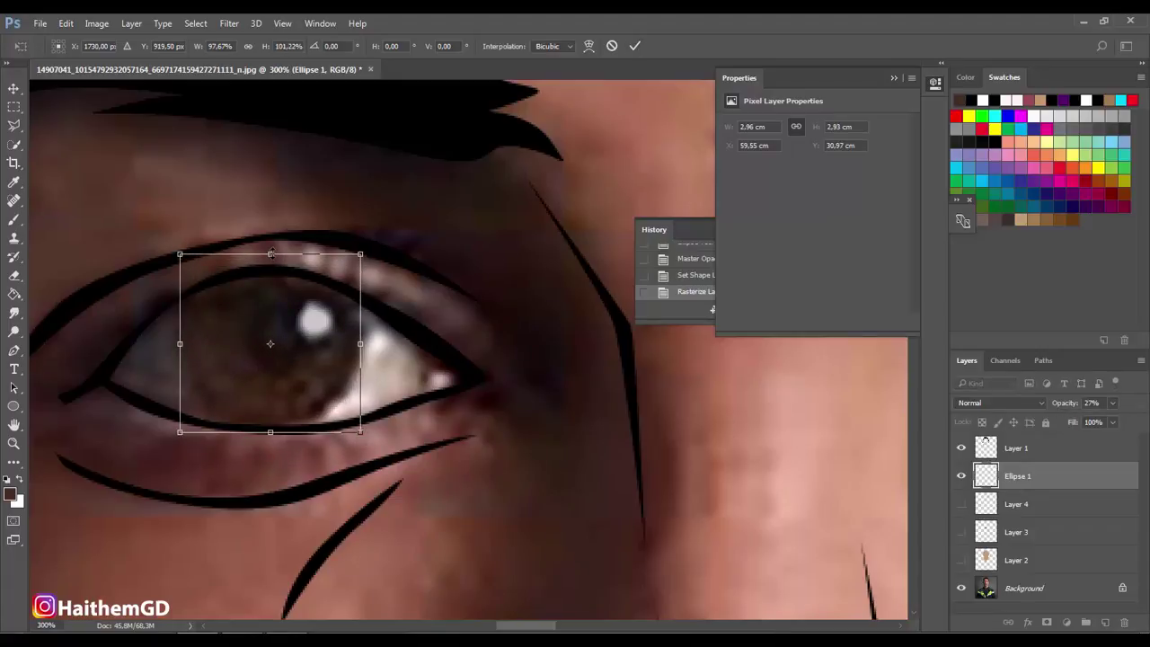
key("Return")
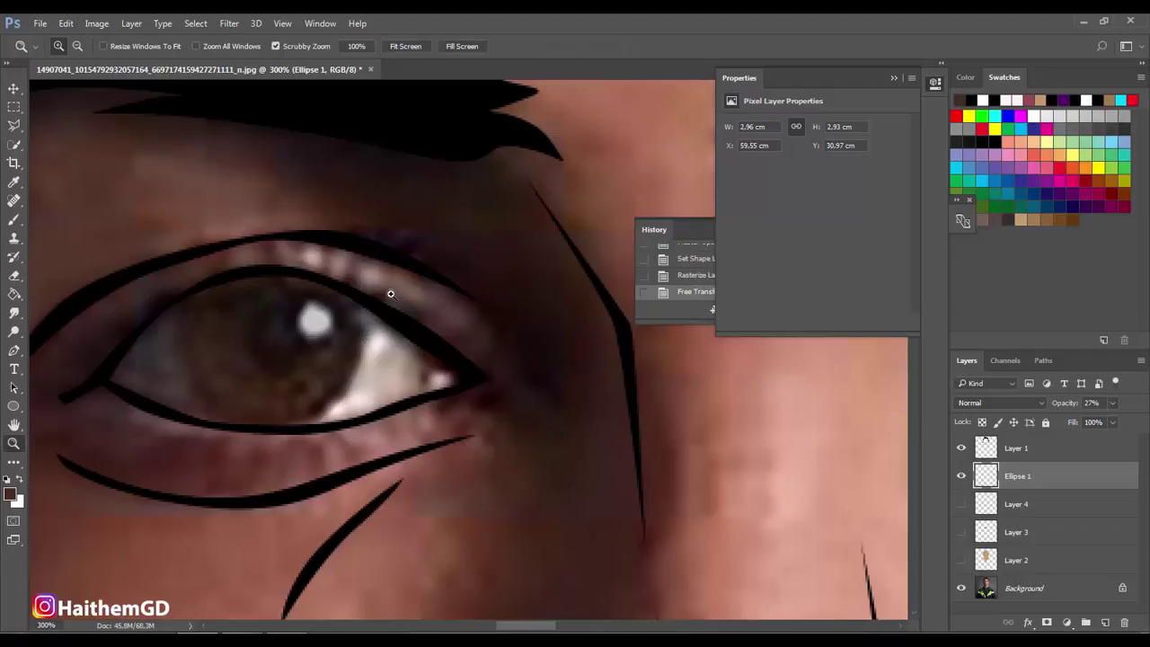
key("ctrl+j")
mouse_move(390, 296)
left_mouse_down()
mouse_move(710, 331)
mouse_move(478, 385)
left_mouse_up()
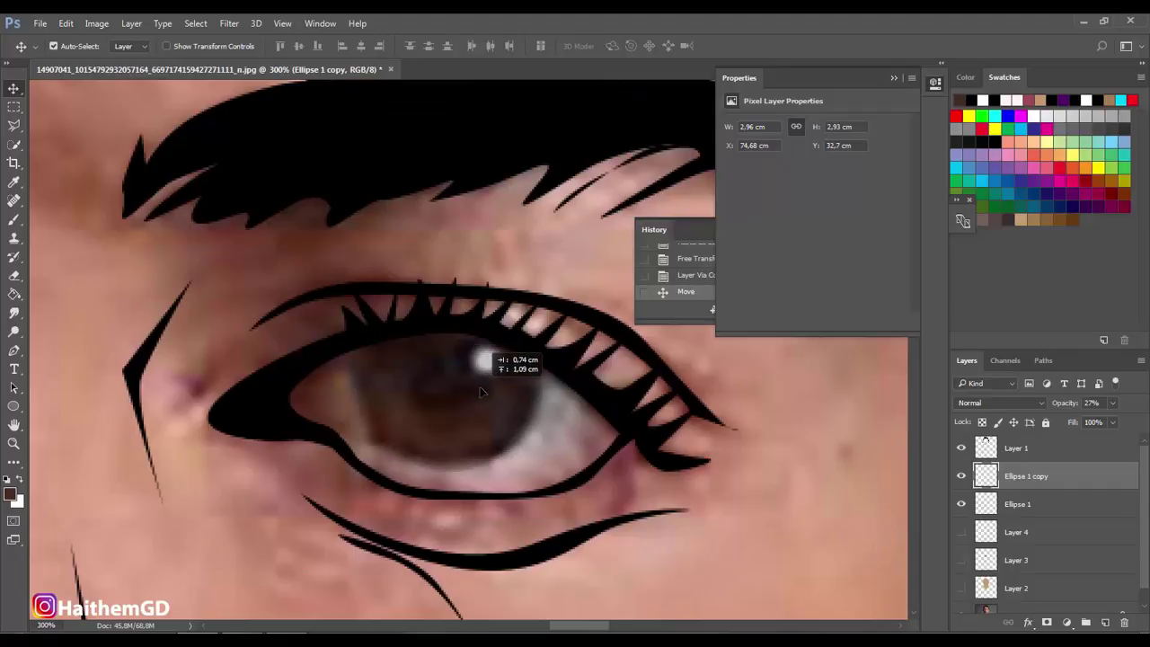
- Cut away the iris copy above the upper eyelid using a Pen-path selection
key("p")
left_click(329, 357)
left_click_drag(442, 328, 503, 334)
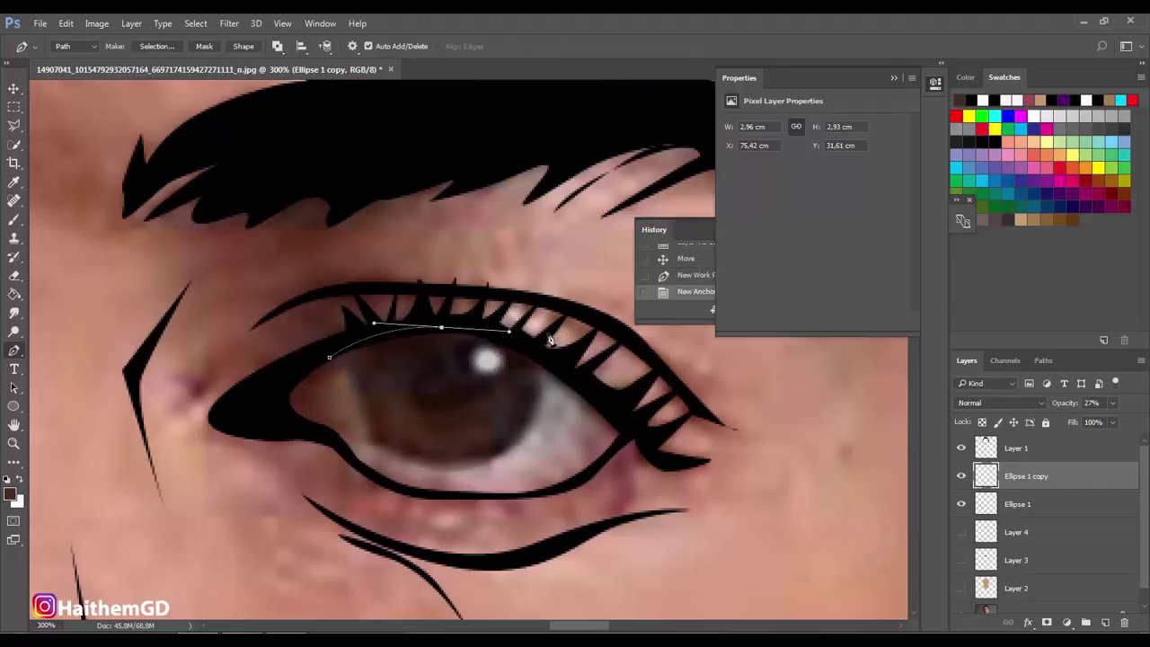
left_click(565, 368)
left_click_drag(500, 220, 432, 232)
left_click(329, 358)
key("ctrl+Return")
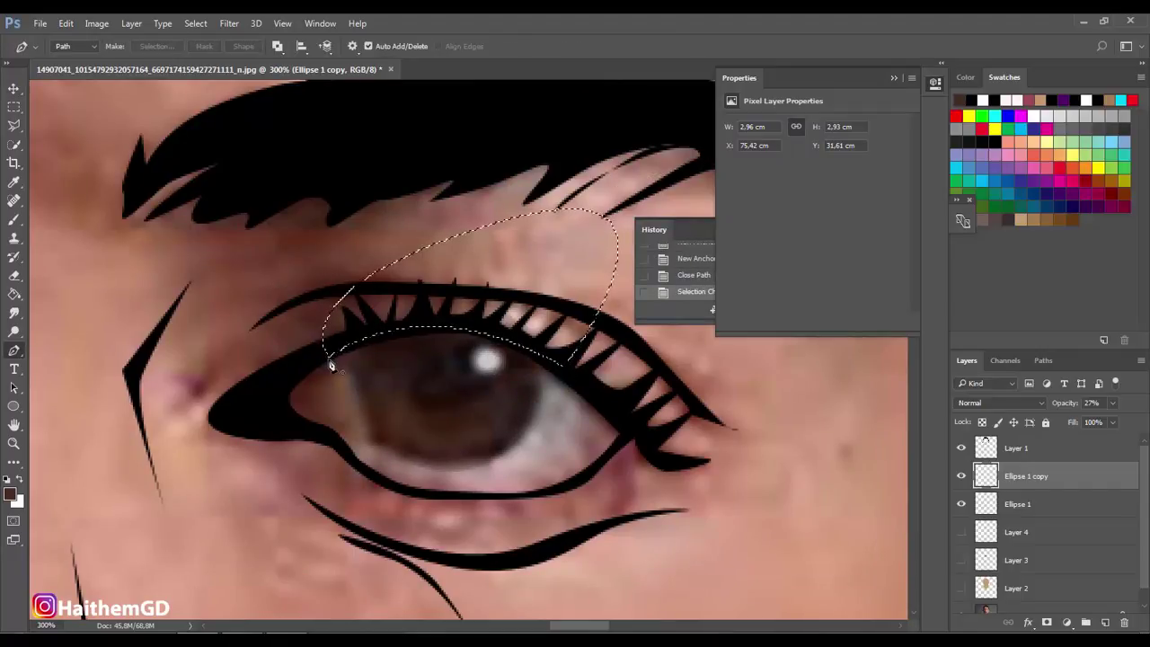
key("ctrl+x")
left_click(1113, 402)
left_click_drag(1129, 422, 1090, 423)
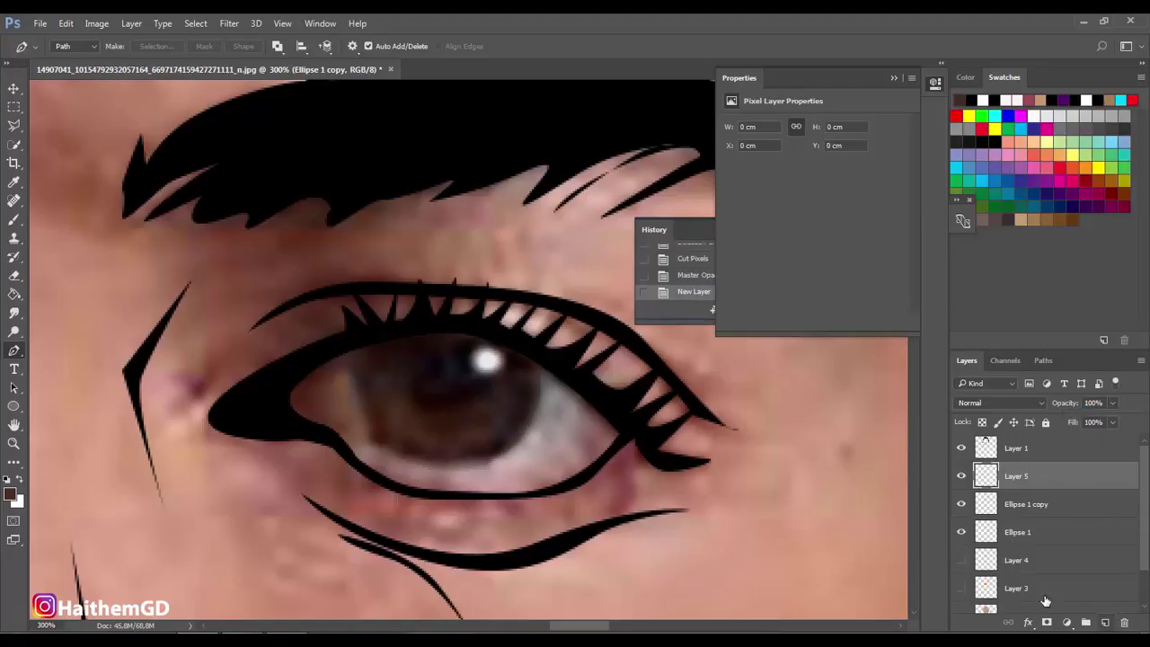
- On a new layer, darken the right iris with a 60 px brown brush at 45% opacity
left_click(1086, 621)
key("b")
left_click(67, 46)
left_click_drag(136, 92, 108, 92)
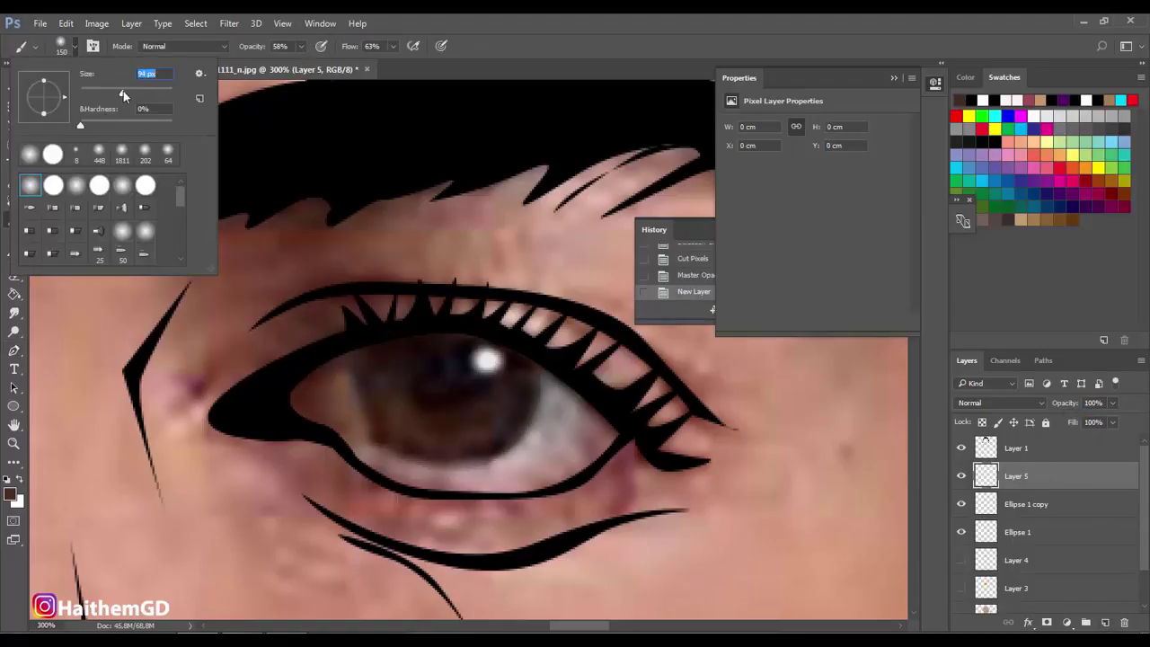
left_click(459, 366)
left_click(459, 366)
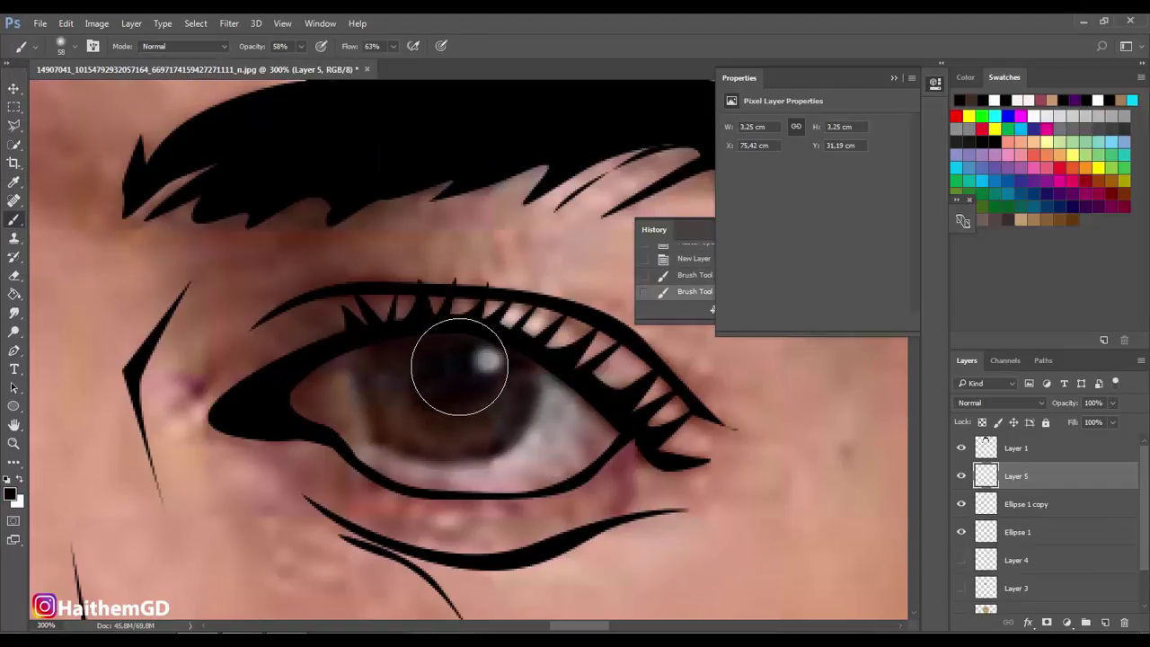
left_click(459, 365)
left_click(460, 365)
left_click(458, 364)
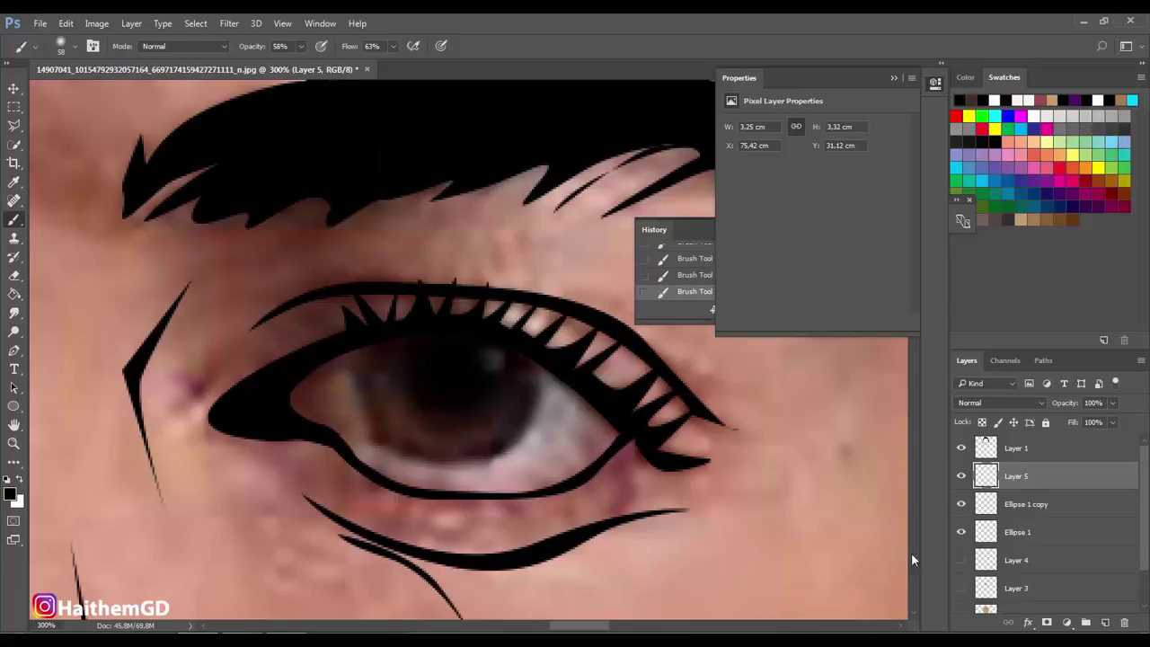
left_click(1079, 422)
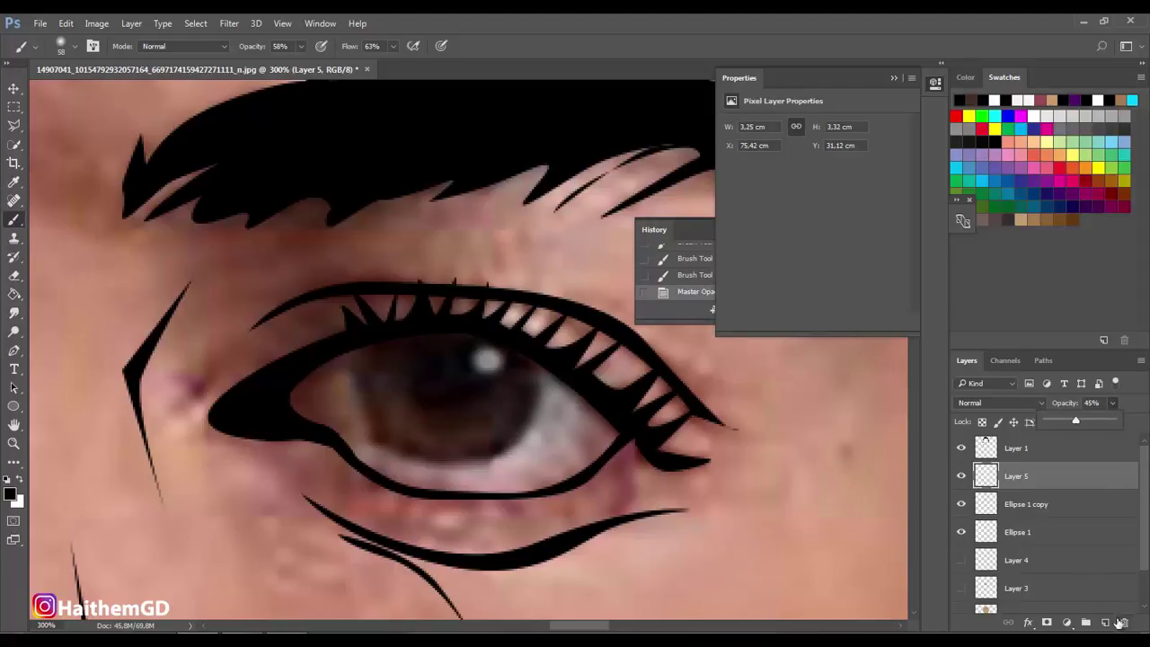
- On another new layer, dab a white highlight on the right iris at 100% opacity and flow
left_click(1105, 622)
left_click(75, 46)
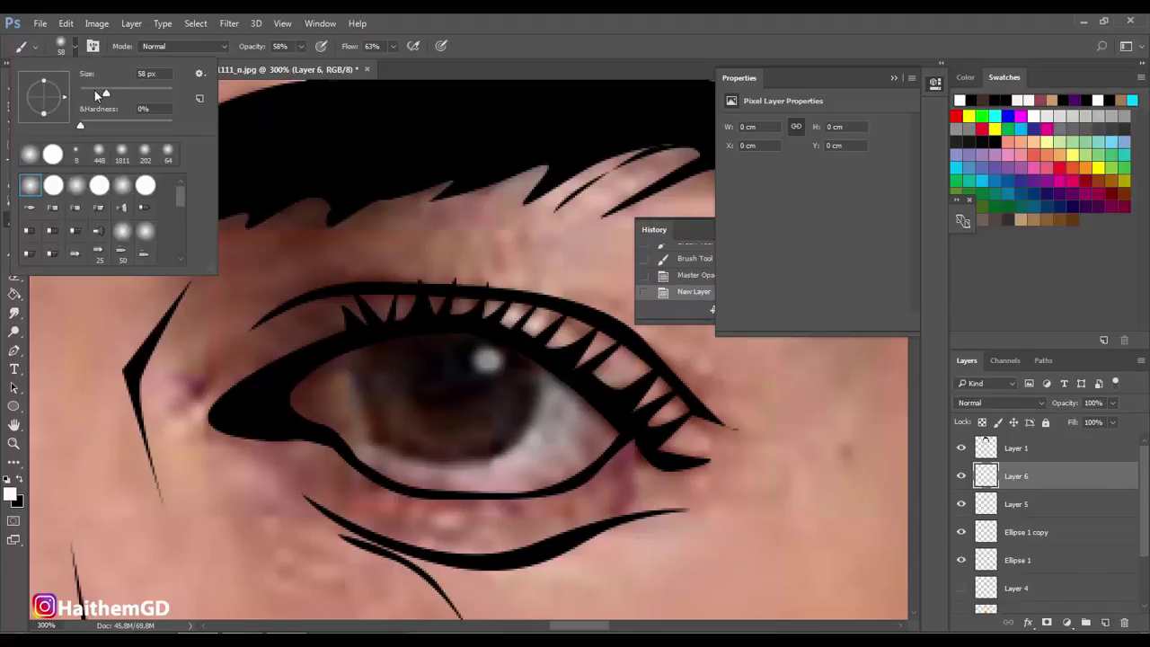
left_click_drag(94, 90, 88, 93)
left_click_drag(302, 49, 330, 65)
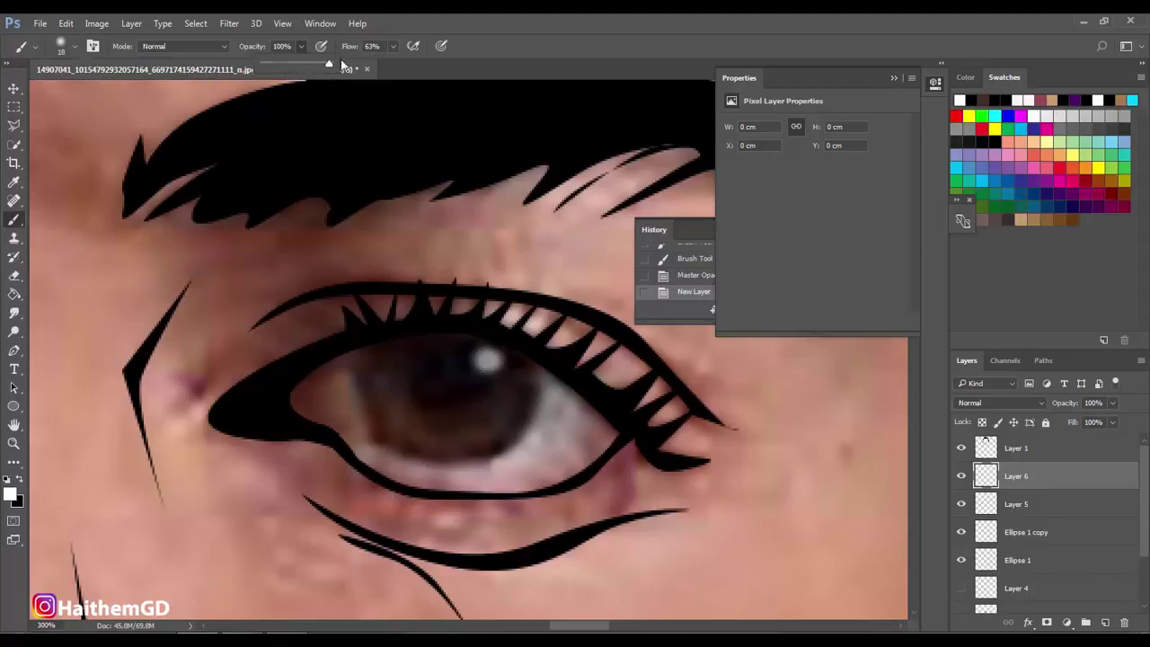
left_click_drag(392, 45, 417, 62)
left_click(487, 360)
- Trim the iris above the eyelid with a Pen-path selection and restore full opacity
key("alt+bracketleft")
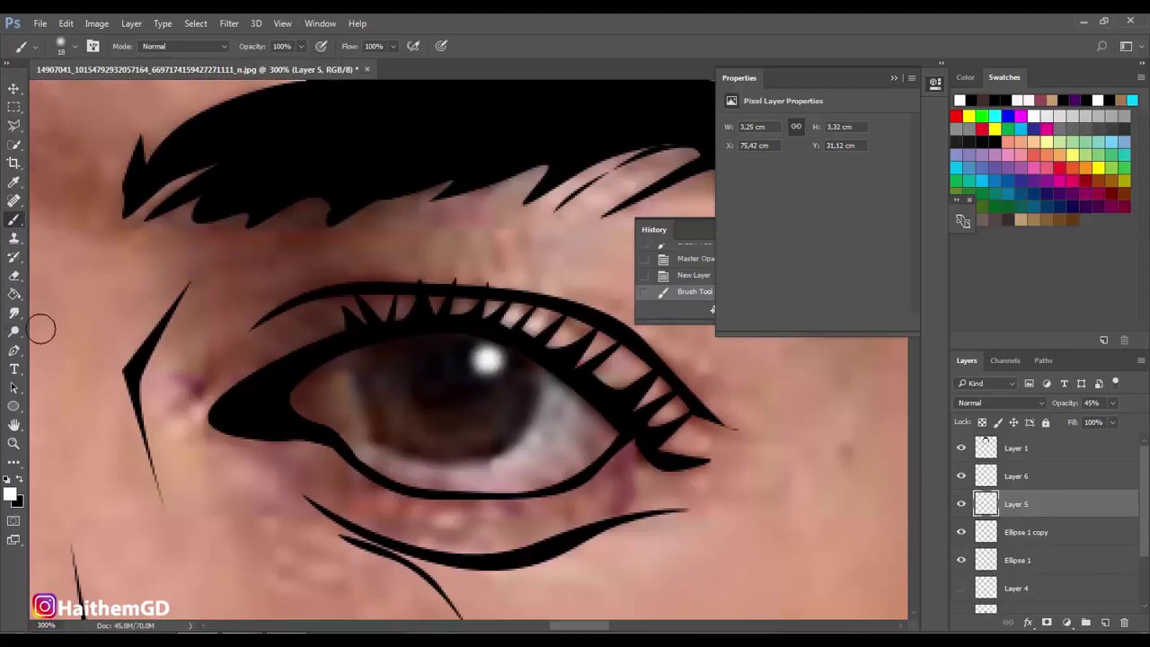
key("p")
left_click(551, 368)
left_click_drag(345, 348, 372, 331)
left_click_drag(340, 207, 543, 223)
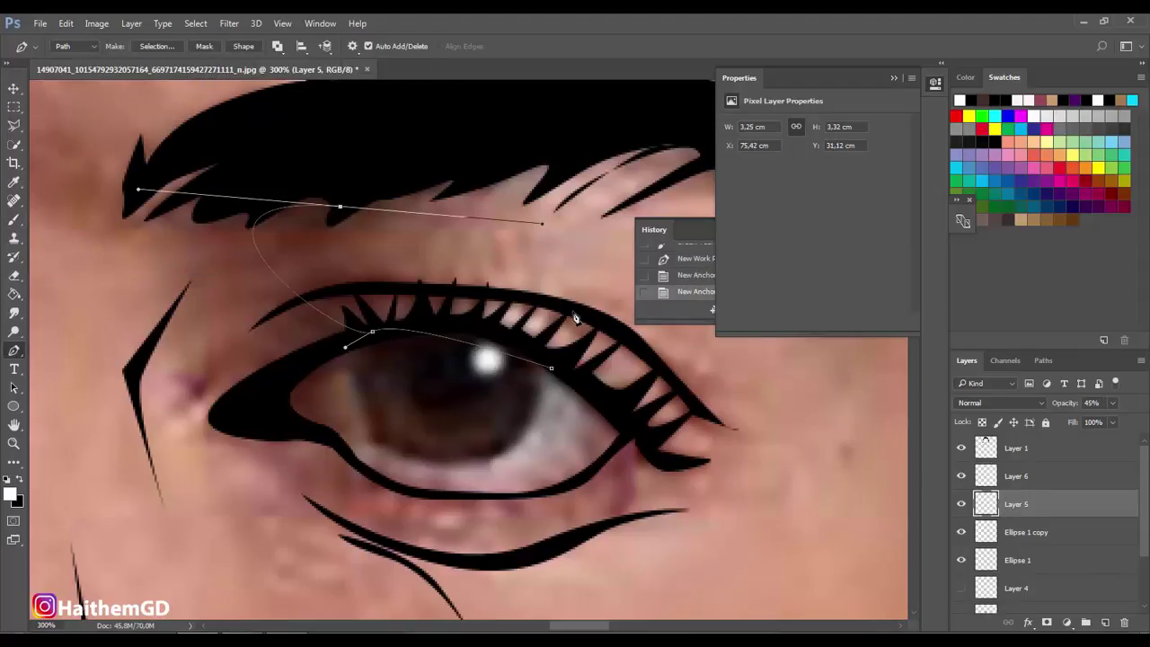
left_click(692, 258)
left_click(465, 327)
left_click(329, 342)
left_click_drag(338, 249, 576, 279)
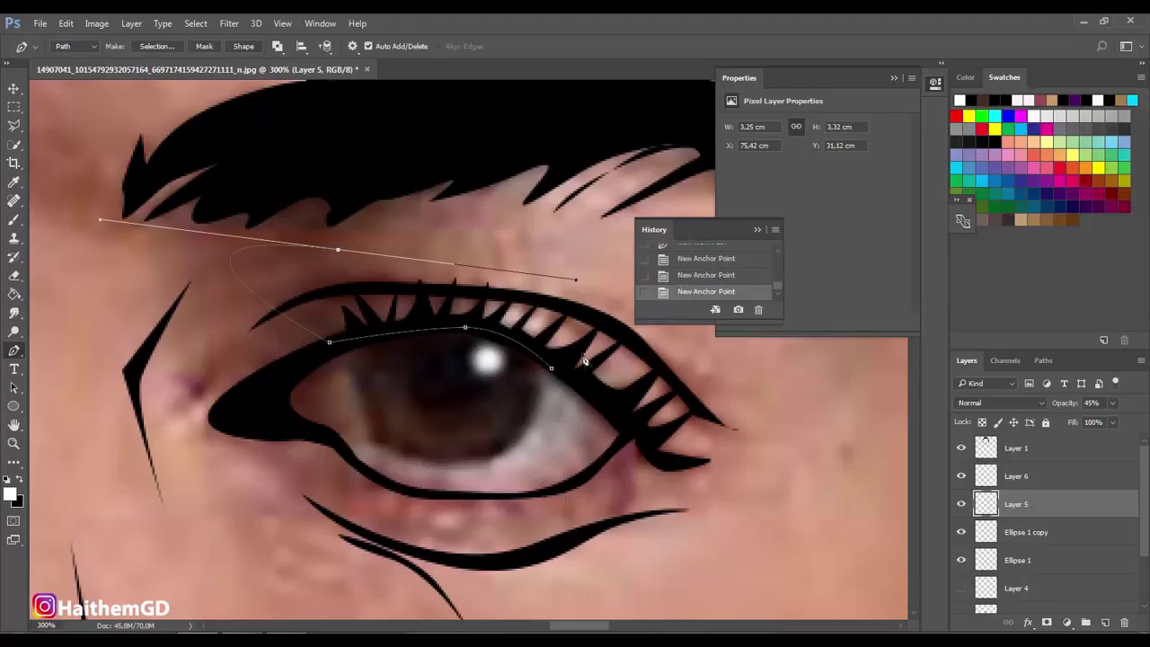
left_click(551, 368)
key("ctrl+Return")
key("ctrl+x")
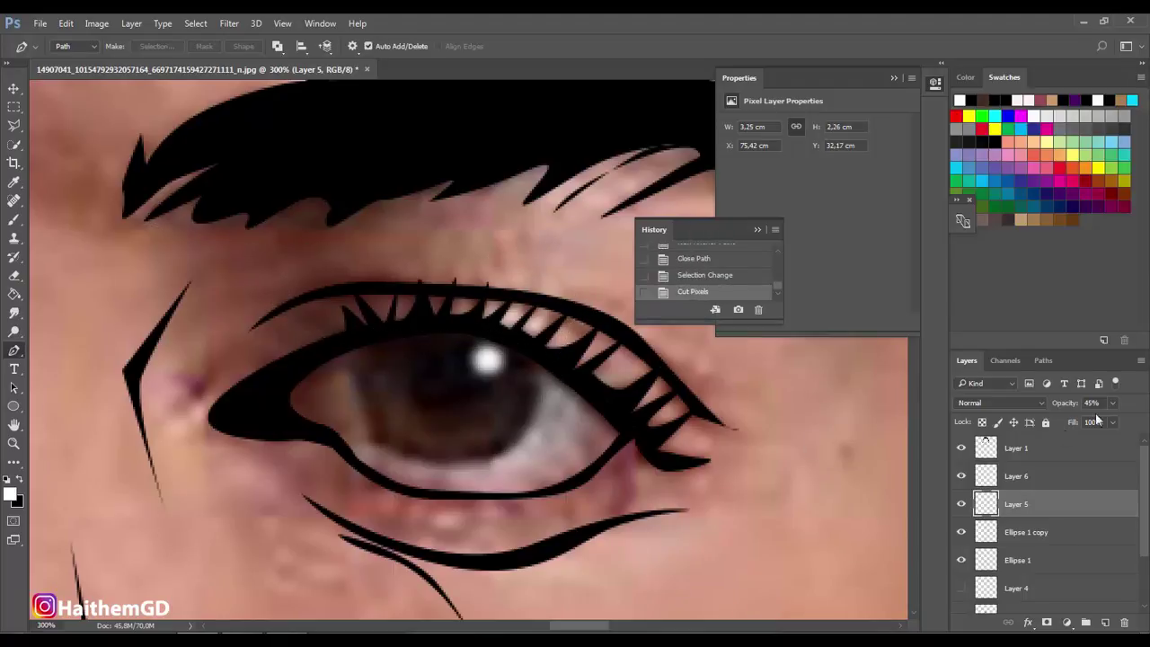
left_click_drag(1112, 418, 1134, 419)
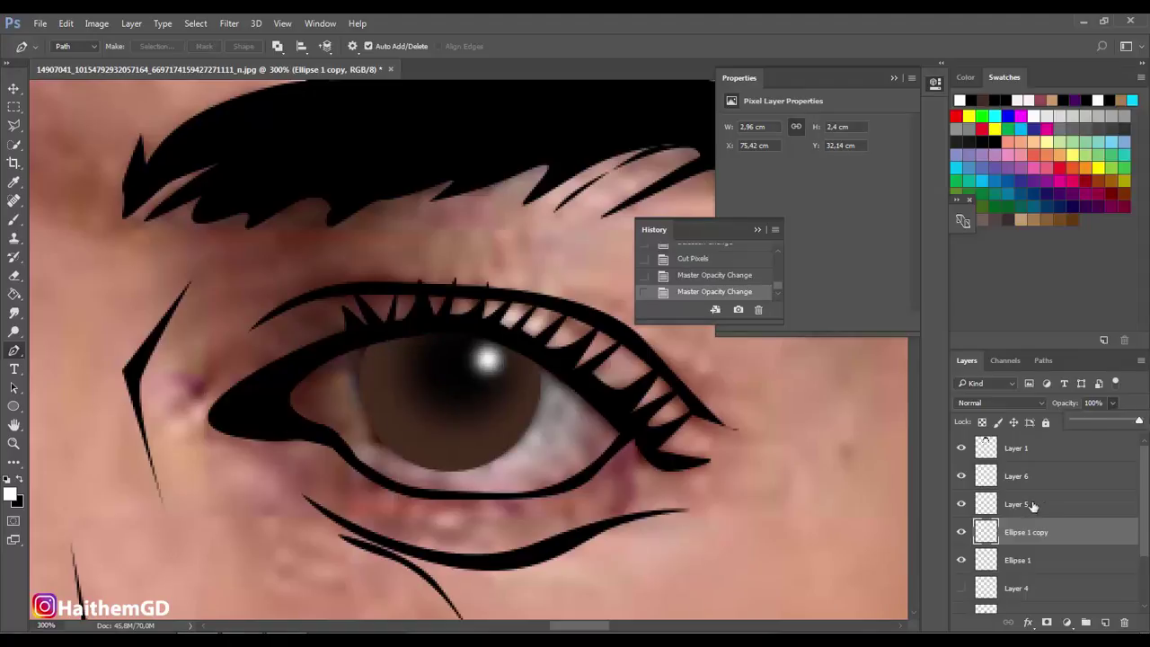
- Soften the lower iris with a smaller eraser and select the iris layers together
key("e")
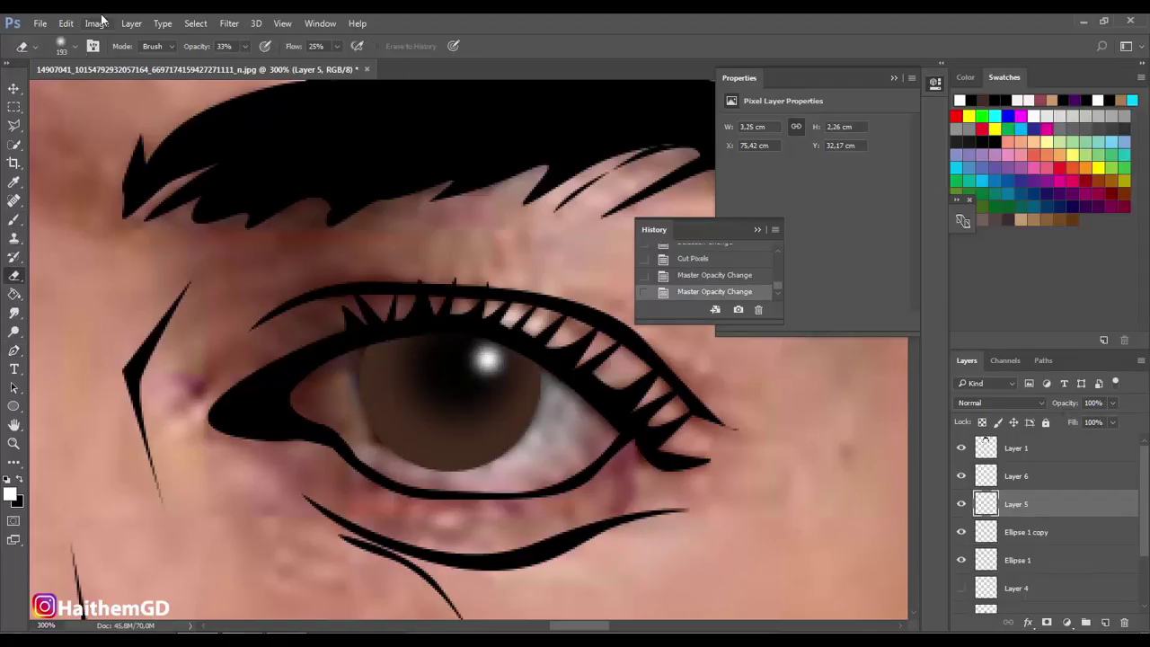
left_click(61, 45)
double_click(96, 238)
mouse_move(386, 422)
left_mouse_down()
mouse_move(432, 477)
mouse_move(449, 467)
mouse_move(360, 485)
left_mouse_up()
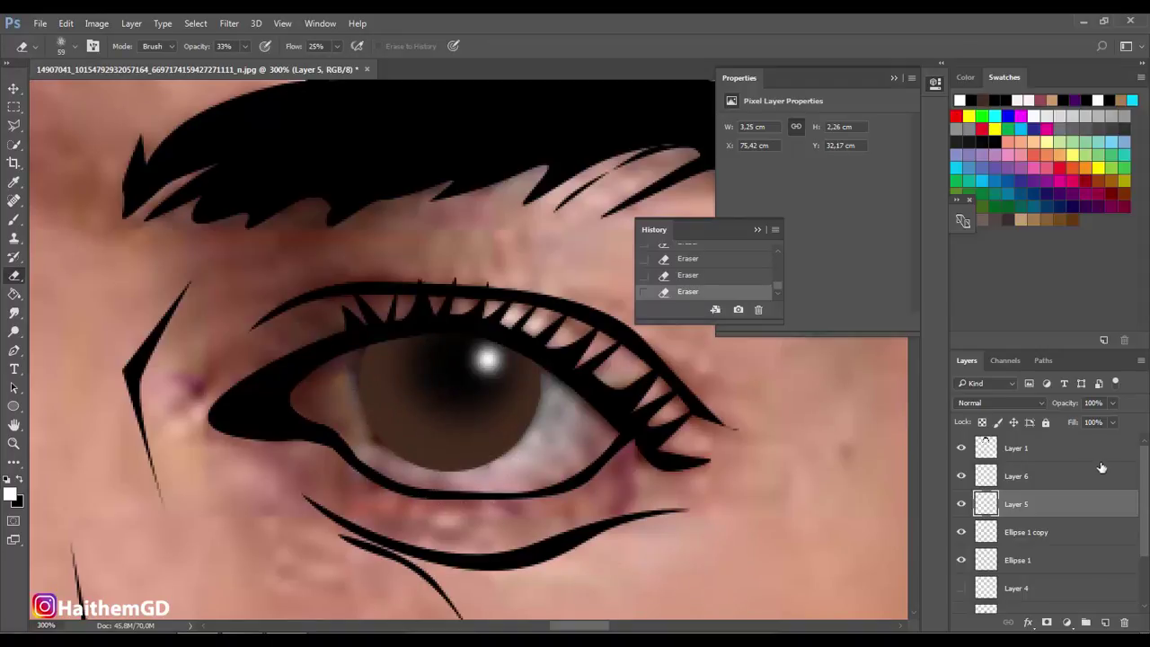
left_click_drag(1095, 424, 1101, 422)
left_click(1034, 476, "ctrl")
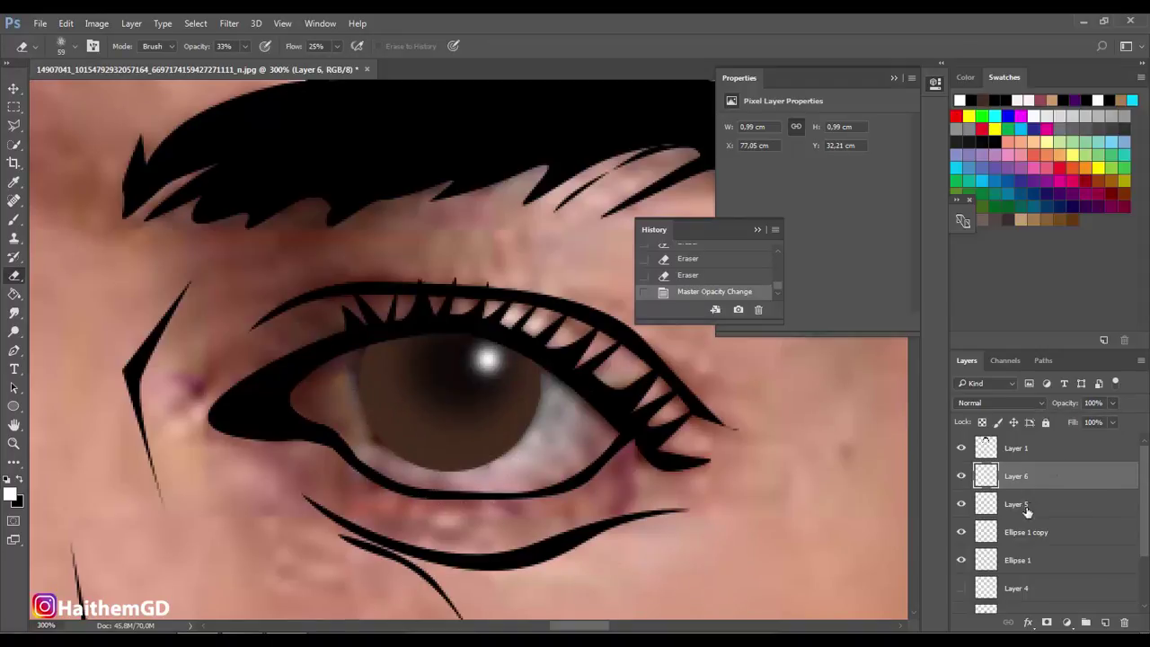
left_click(1034, 532, "ctrl")
- Merge Layer 6, Layer 5 and Ellipse 1 copy into one iris layer, and delete Ellipse 1
right_click(1034, 532)
left_click(785, 507)
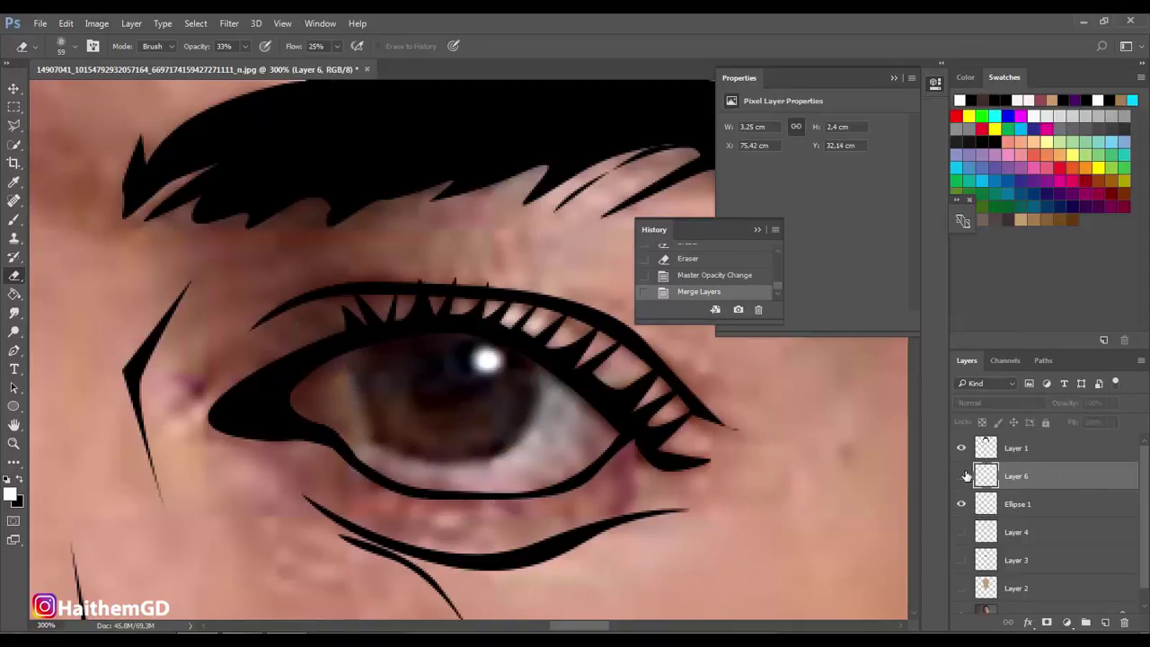
scroll(467, 351, "left", 2)
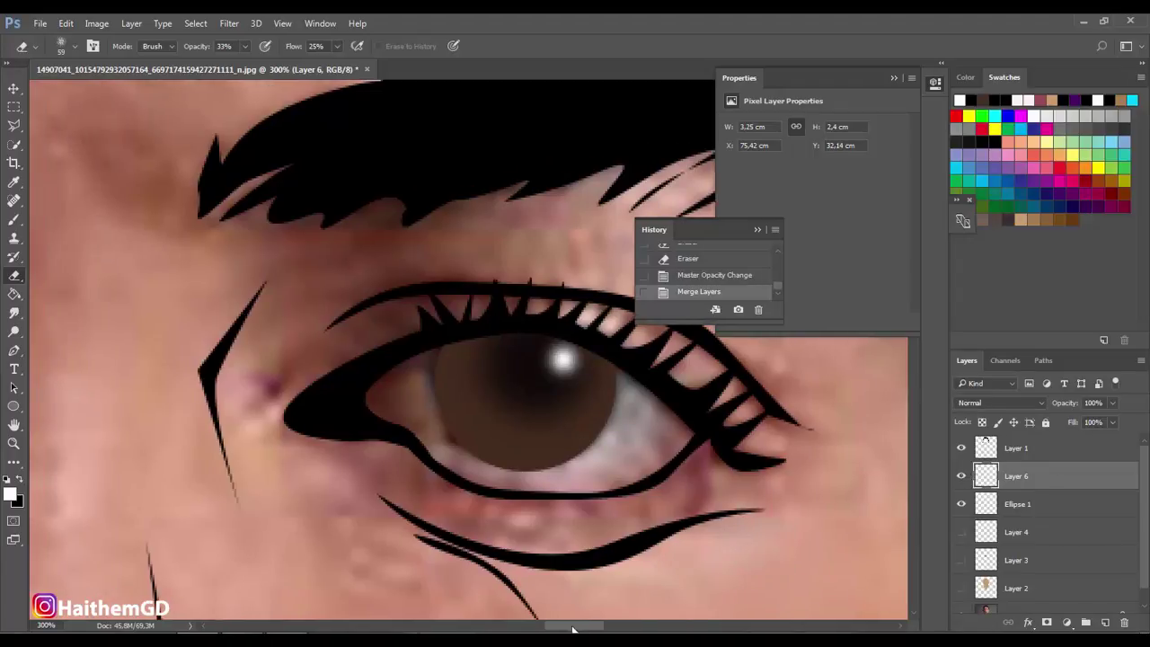
mouse_move(573, 629)
left_mouse_down()
mouse_move(511, 626)
mouse_move(582, 632)
left_mouse_up()
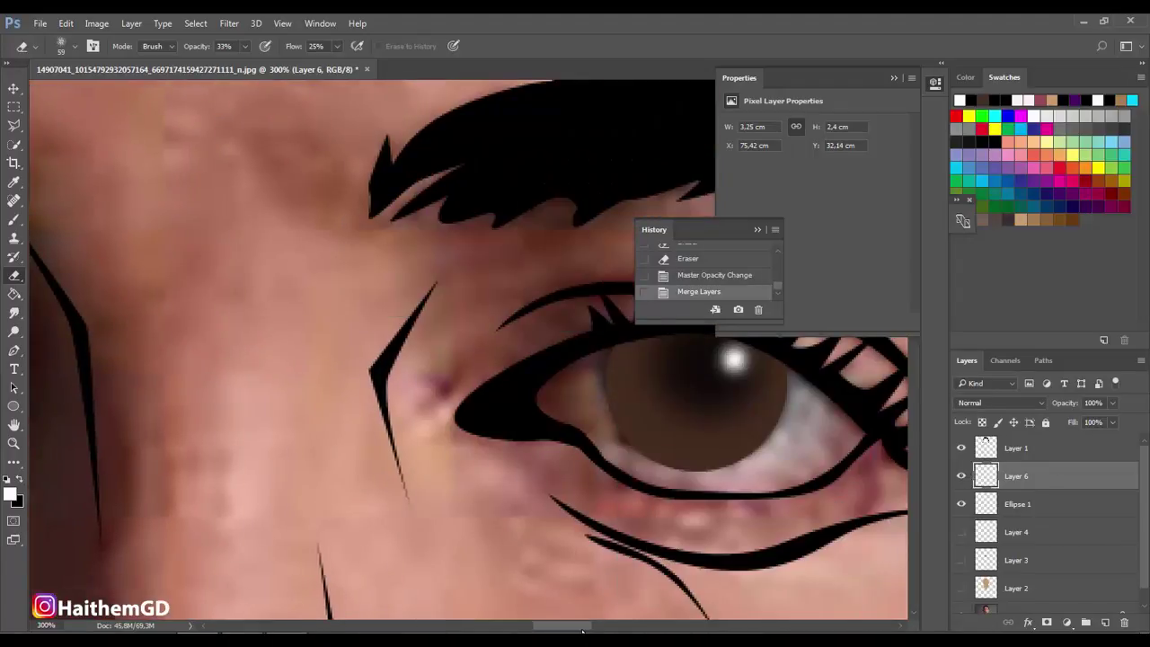
left_click(1032, 512)
key("Delete")
- Duplicate the merged iris and place the copy over the other eye at 38% opacity
key("ctrl+j")
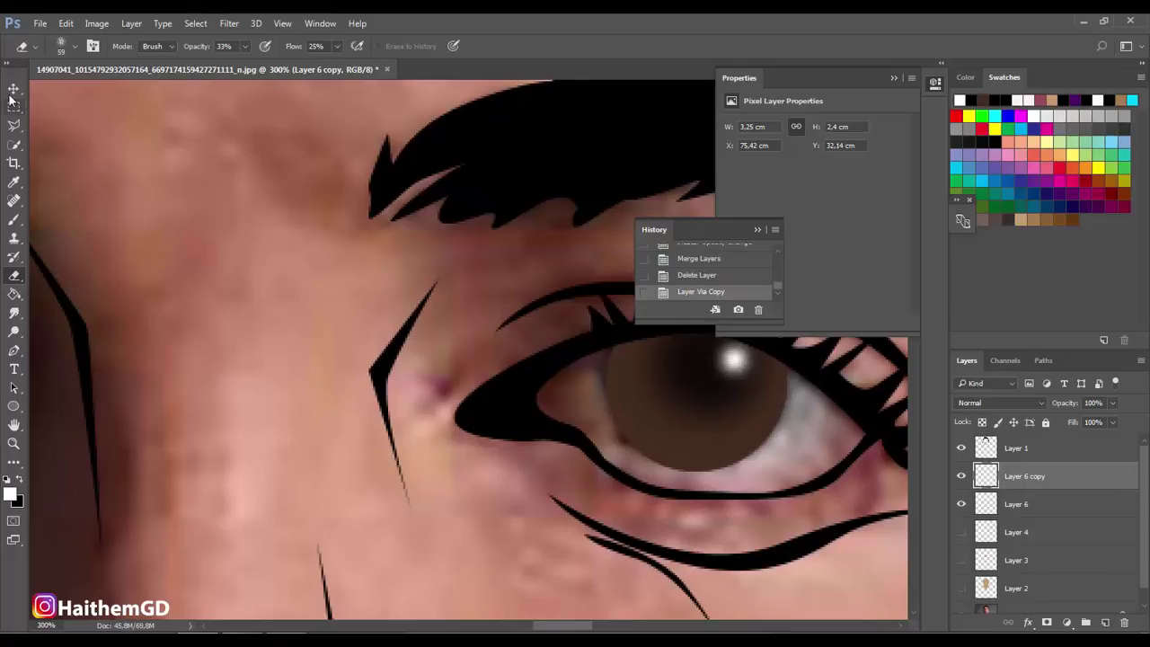
key("v")
mouse_move(687, 434)
left_mouse_down()
mouse_move(211, 430)
mouse_move(497, 429)
mouse_move(218, 409)
left_mouse_up()
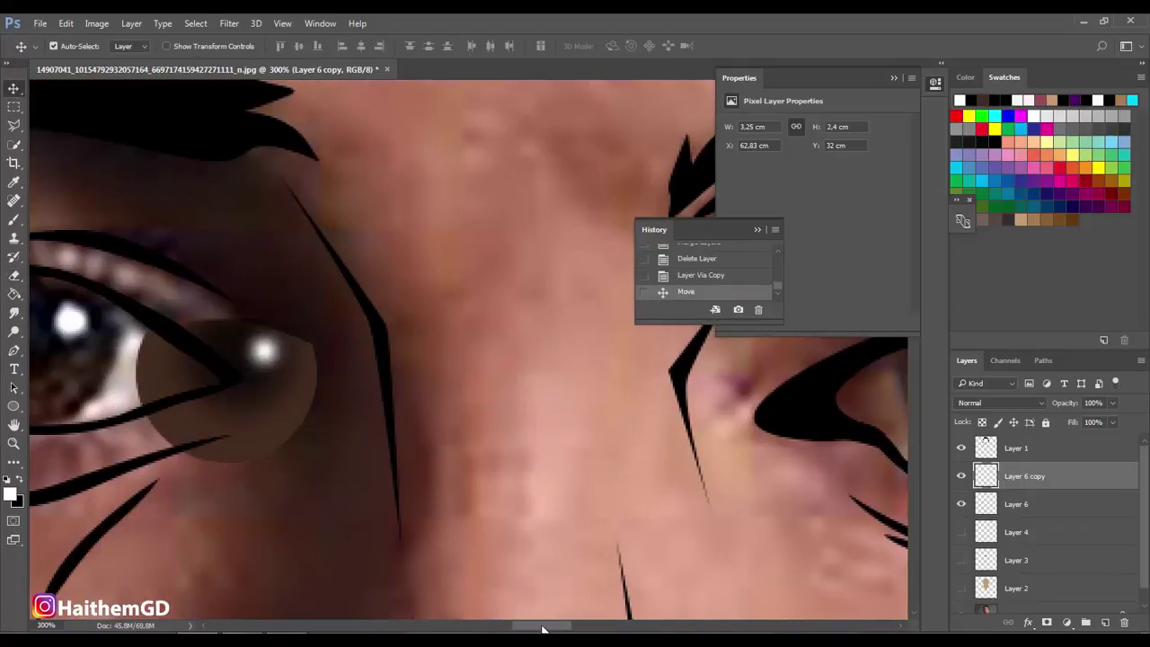
left_click(761, 309)
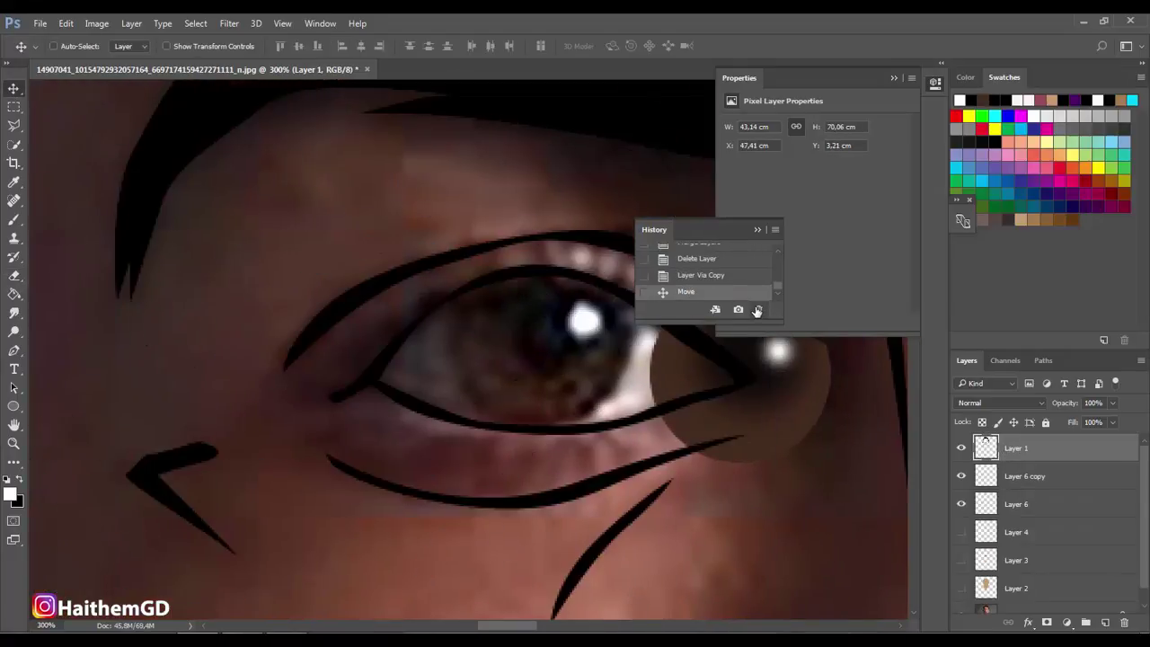
left_click(1017, 478)
left_click_drag(755, 386, 553, 341)
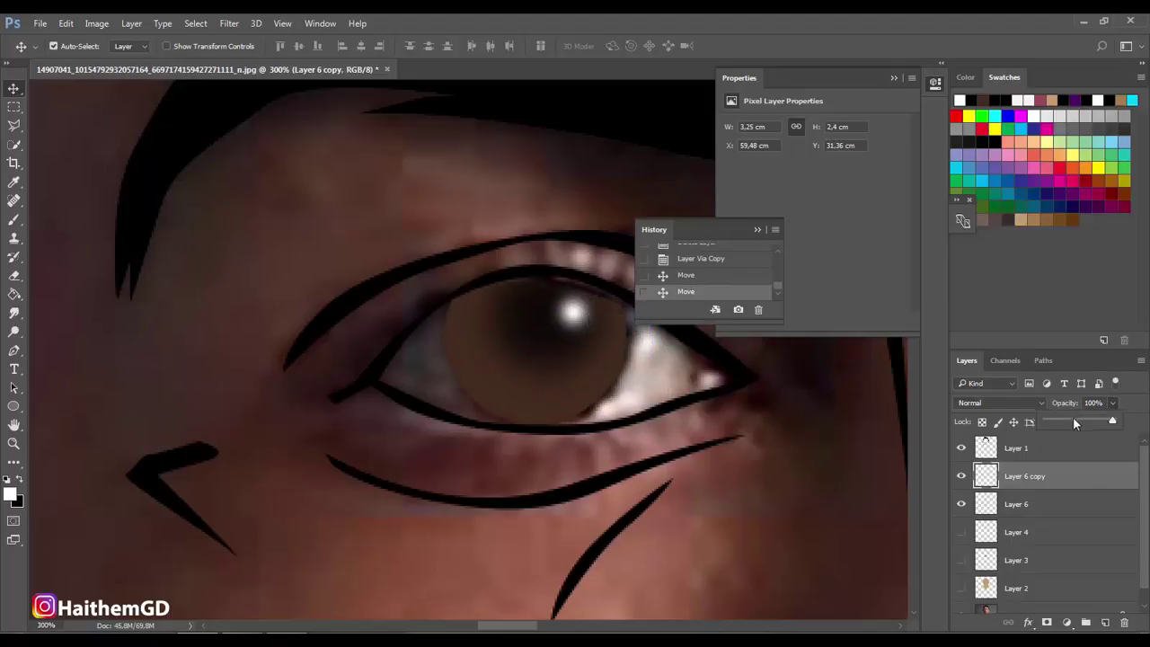
left_click_drag(1073, 417, 1070, 420)
- Nudge the iris copy and scale it slightly taller and wider to fit the eye
key("ctrl+t")
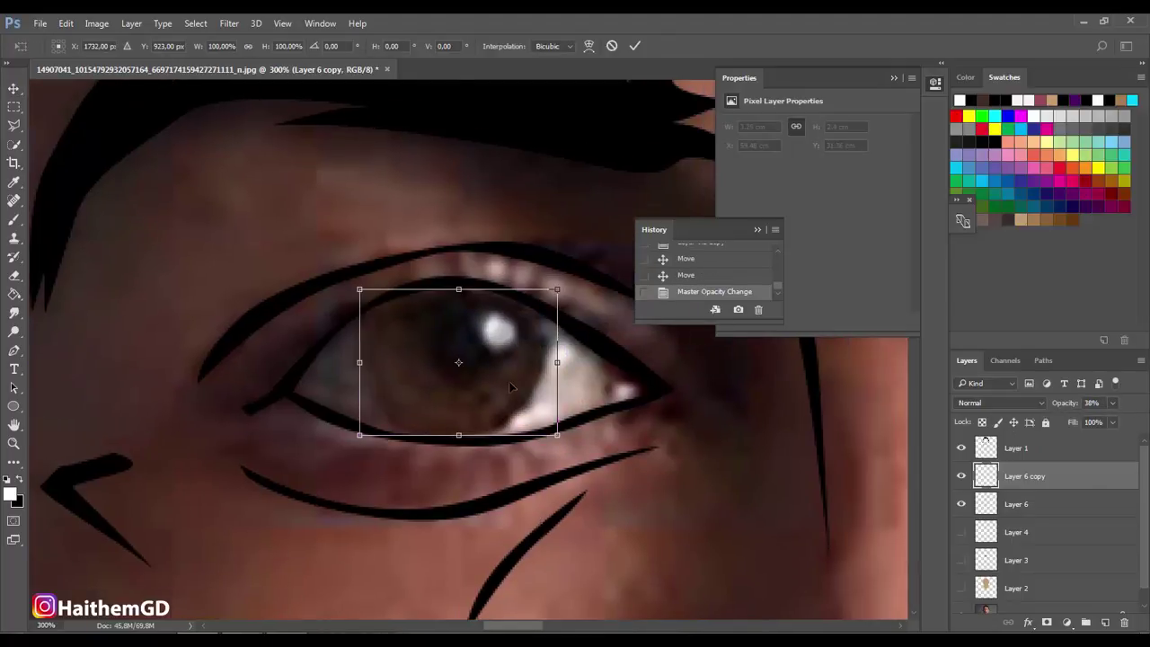
key("Right")
key("Right")
key("Right")
key("Down")
left_click_drag(467, 288, 466, 281)
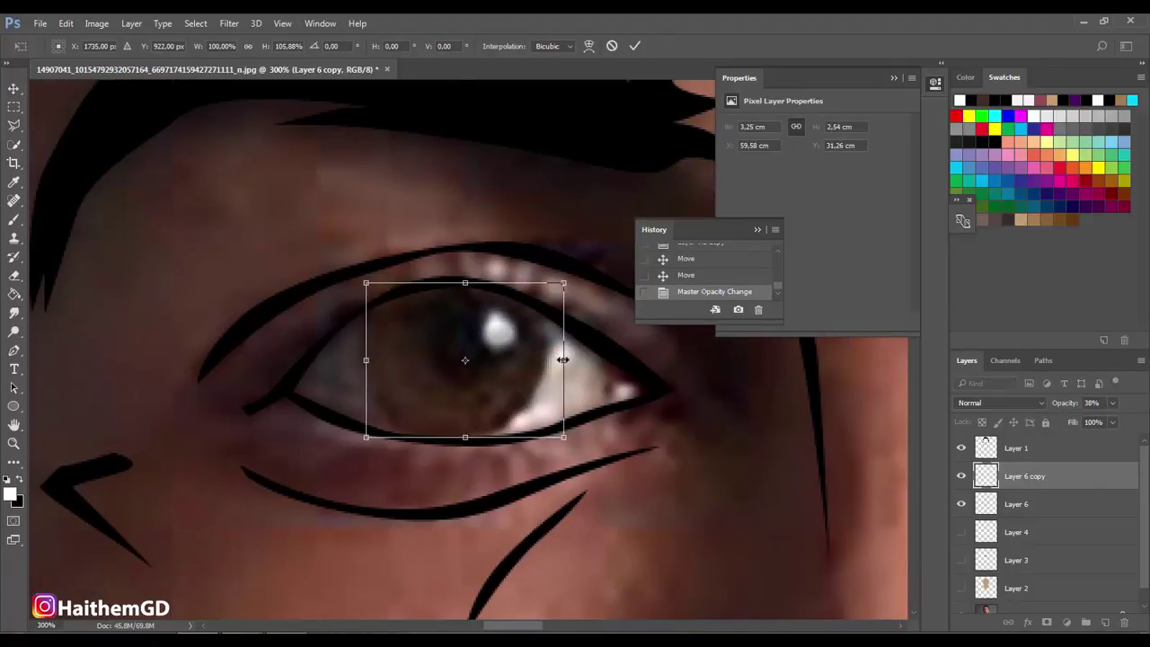
left_click_drag(563, 364, 566, 364)
key("Return")
- Return the iris copy to full opacity and show the flat skin and lip colour layers
key("0")
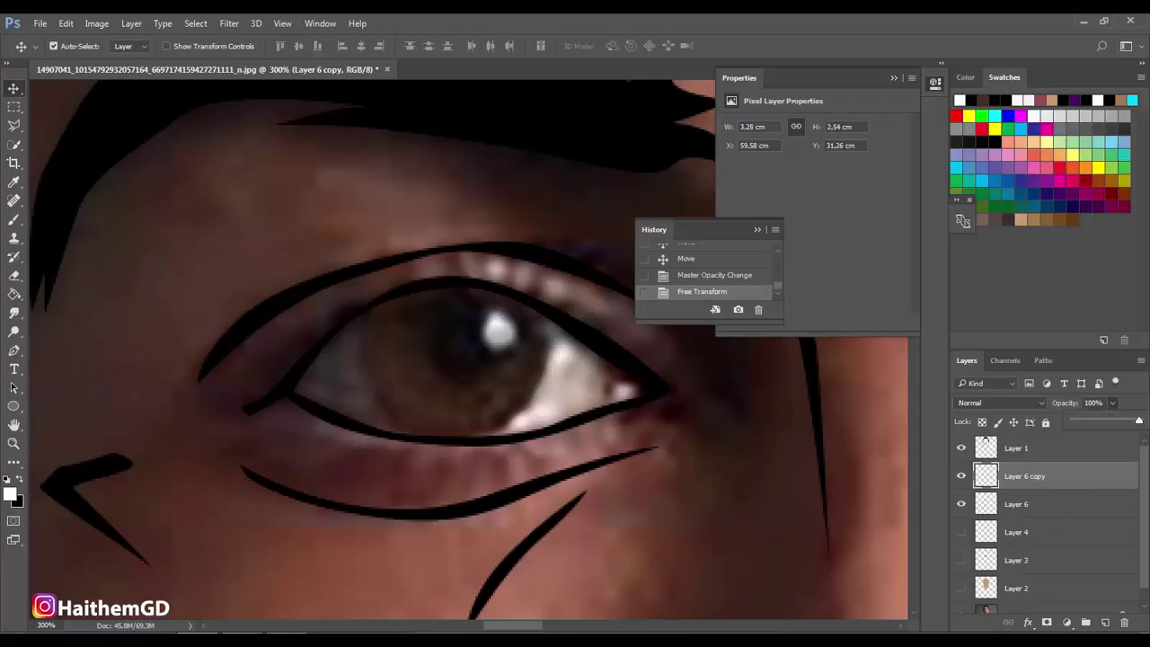
key("z")
left_click(77, 45)
left_click(150, 244)
left_click(150, 245)
left_click(150, 244)
left_click(150, 245)
left_click(150, 244)
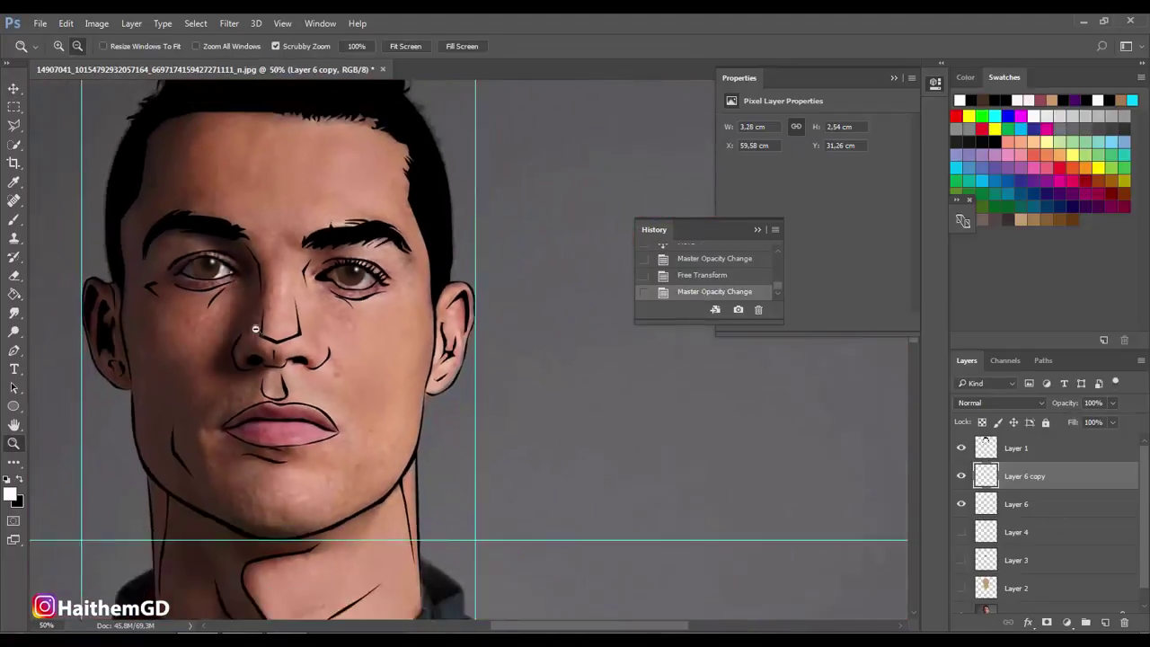
left_click(961, 532)
left_click(962, 588)
left_click(961, 560)
- Zoom to the neck and lower the horizontal guide to the collar
scroll(950, 566, "down", 1)
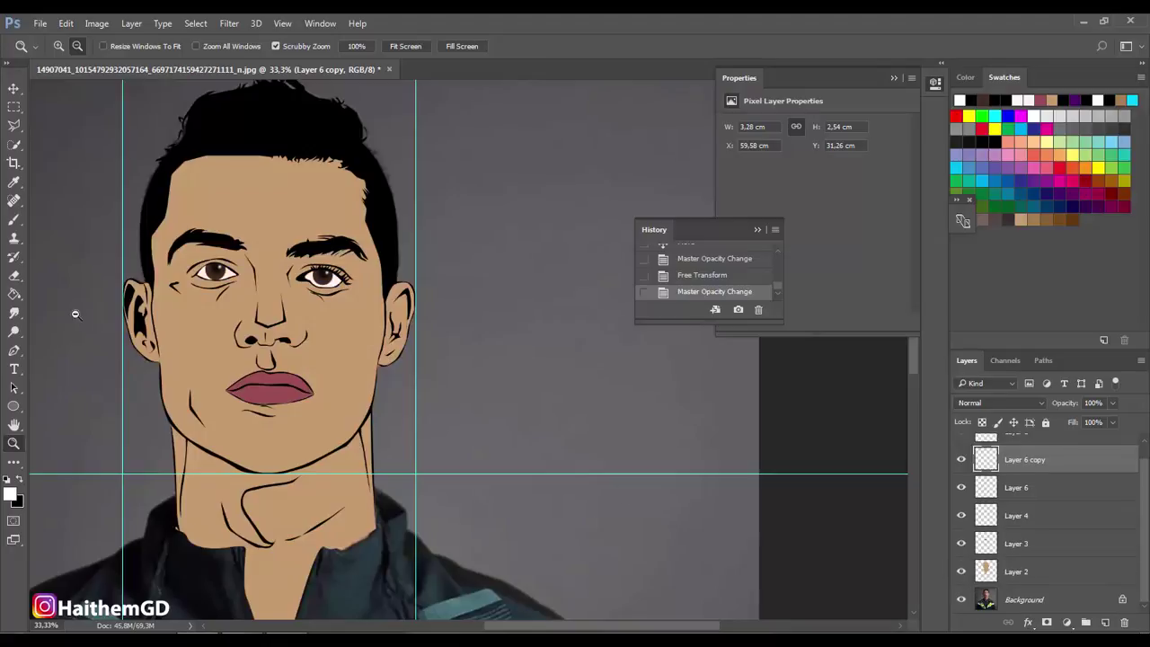
left_click(113, 332)
left_click(114, 332)
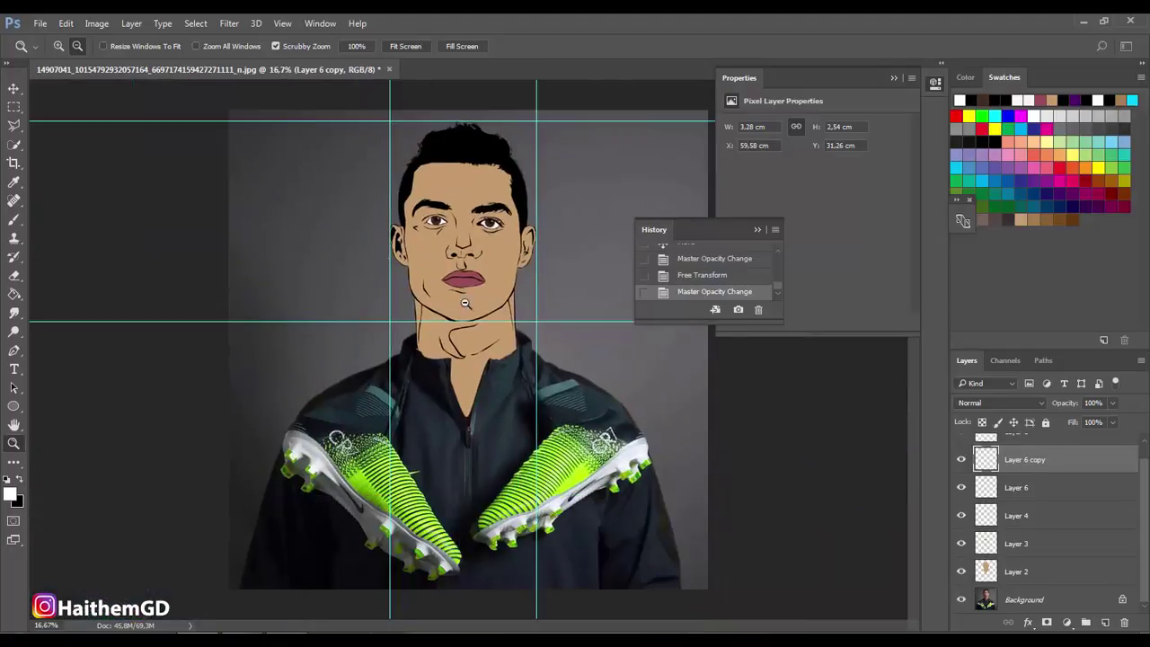
left_click(429, 294)
left_click(434, 304)
key("v")
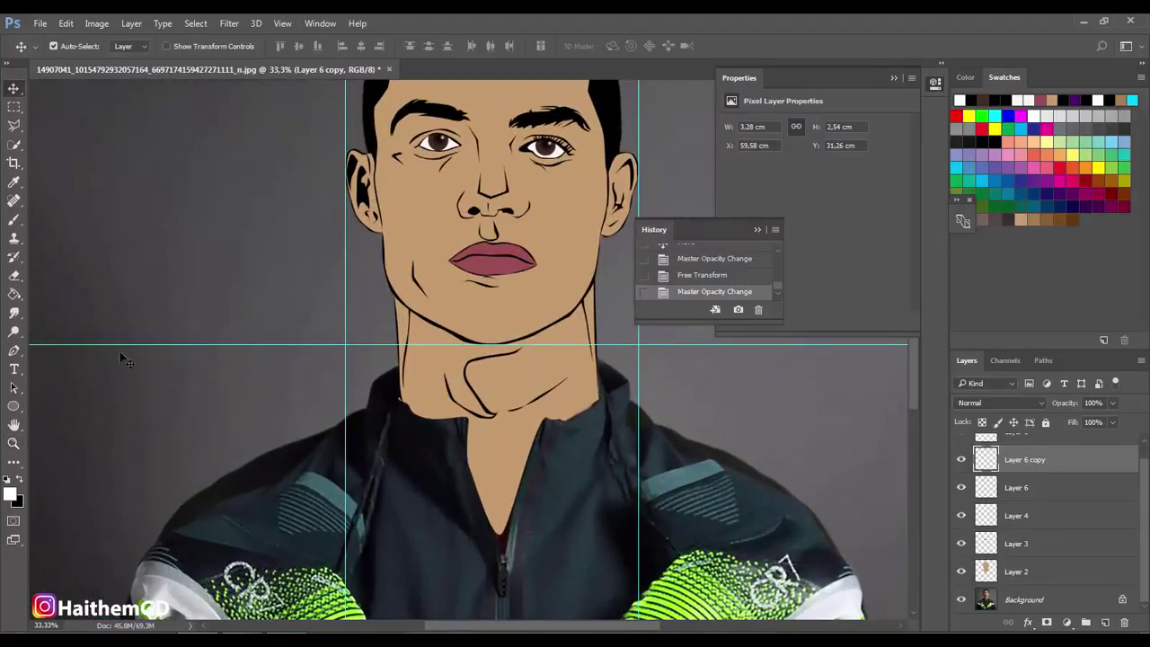
left_click_drag(123, 352, 118, 345)
- Restore the accidentally deleted iris copy and toggle the original photo's visibility to compare
key("Delete")
left_click(758, 309)
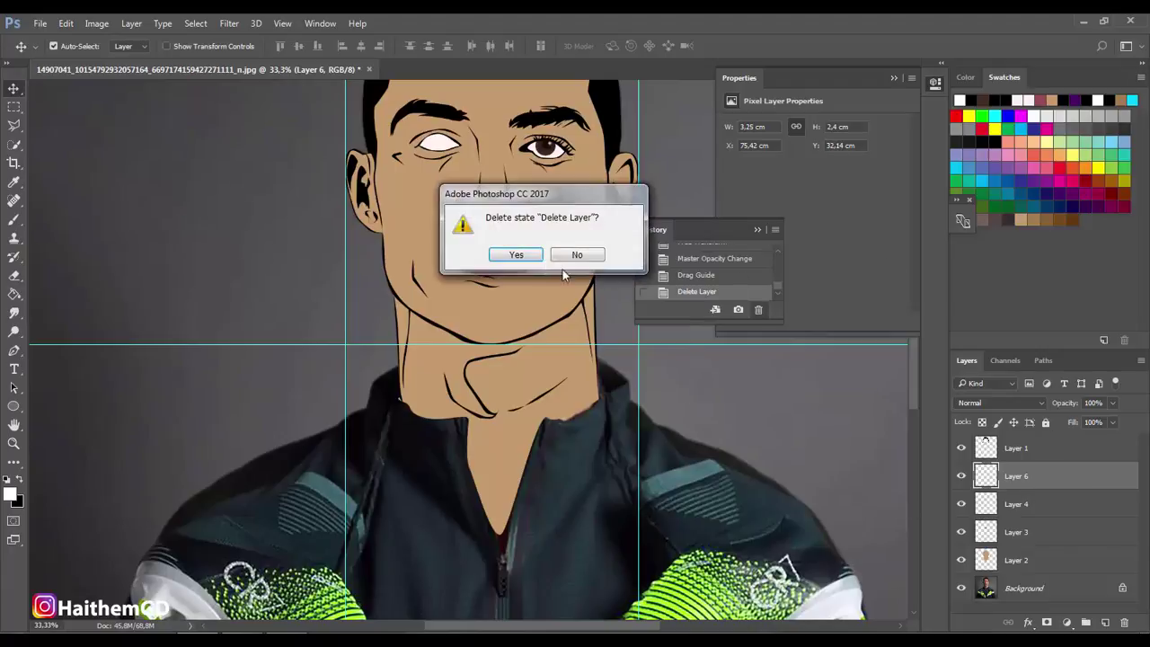
key("Return")
scroll(1063, 590, "down", 1)
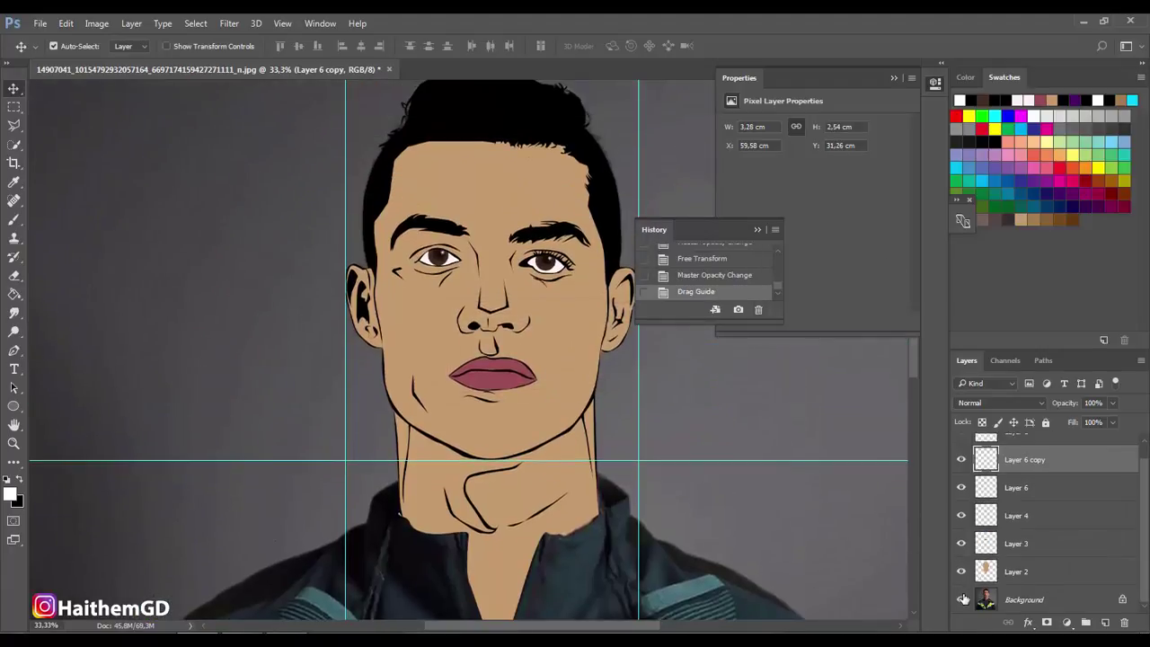
left_click(961, 599)
left_click(962, 598)
left_click(962, 599)
left_click(962, 599)
scroll(1006, 557, "up", 1)
- Add a new empty layer above Layer 1 and zoom in on the neck
left_click(1024, 448)
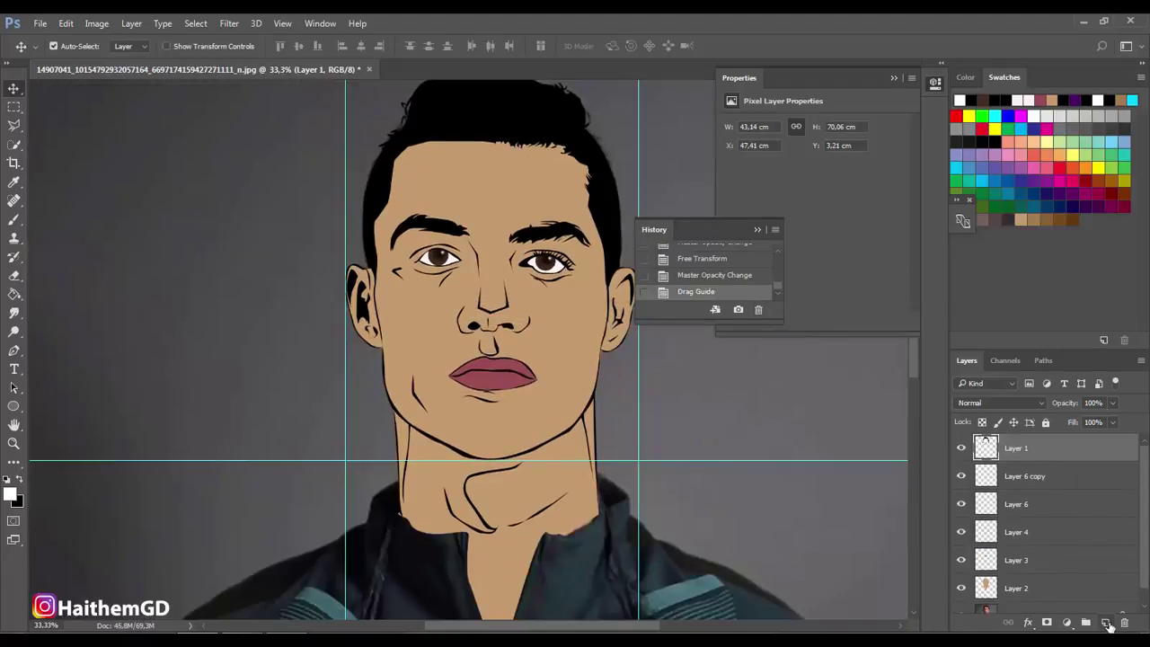
left_click(1105, 621)
key("z")
left_click(528, 549)
left_click(529, 549)
- Start a Pen path at the side of the neck and trace down the shirt's outer edge
key("p")
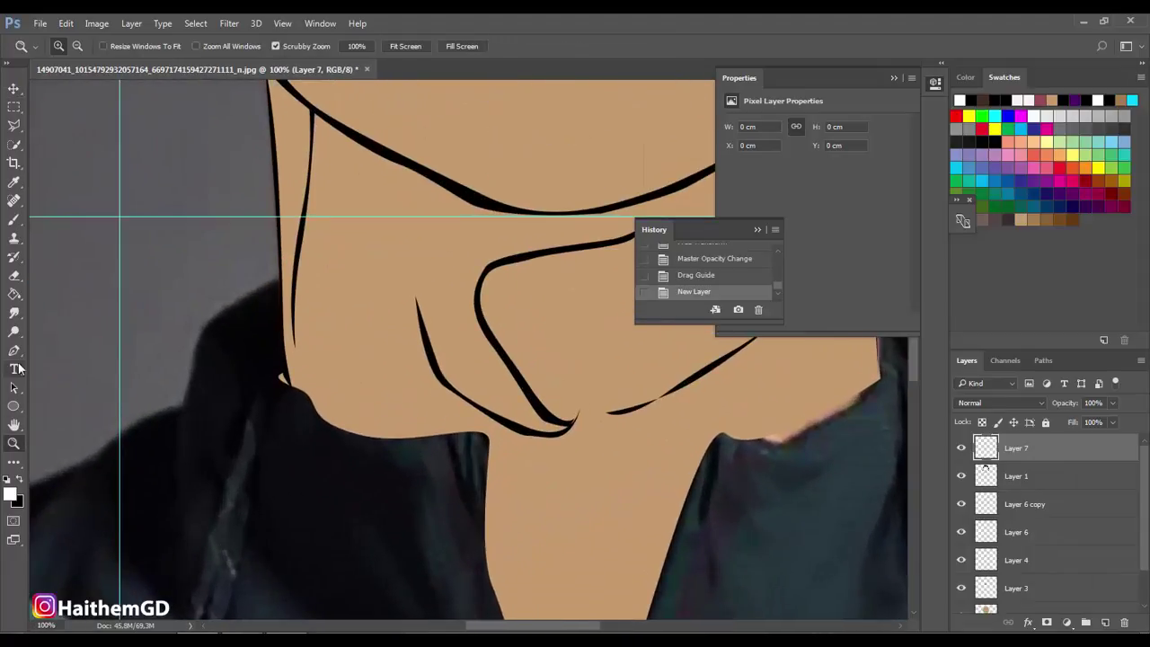
left_click(280, 278)
left_click_drag(286, 376, 322, 415)
left_click(290, 384)
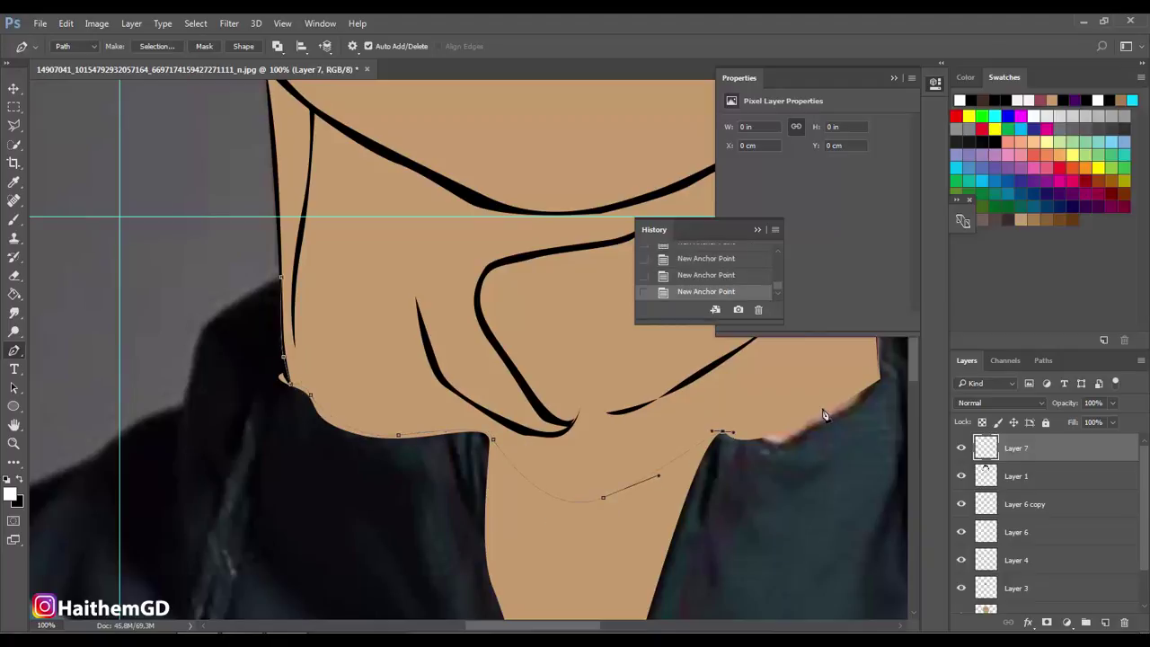
left_click_drag(594, 626, 644, 628)
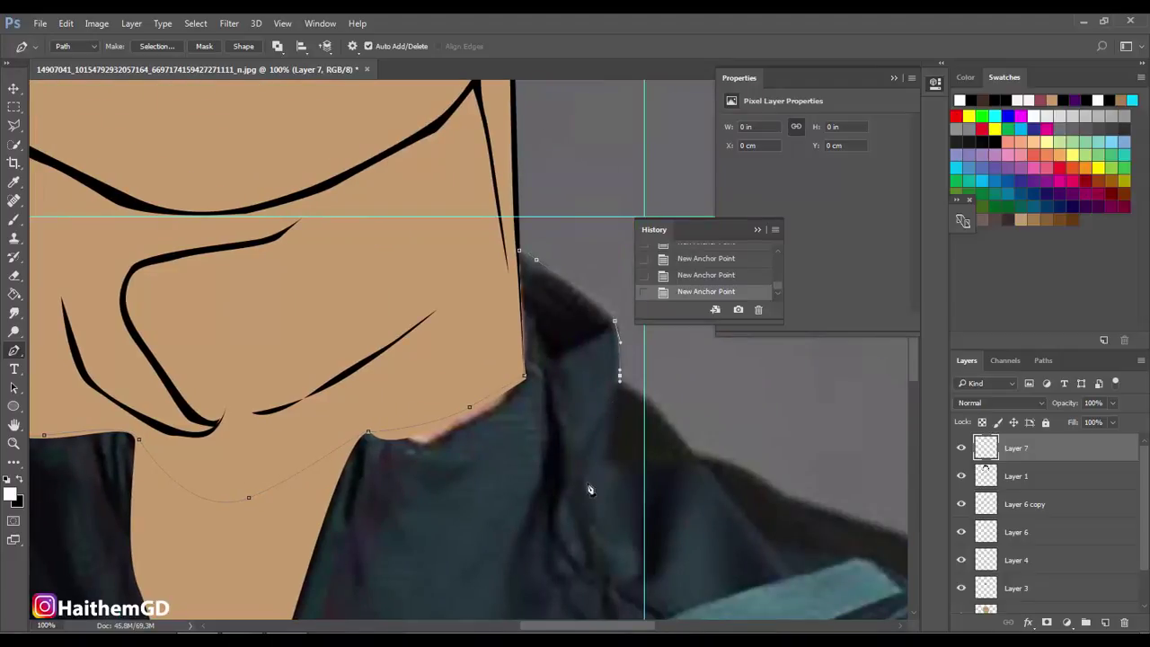
scroll(427, 409, "right", 3)
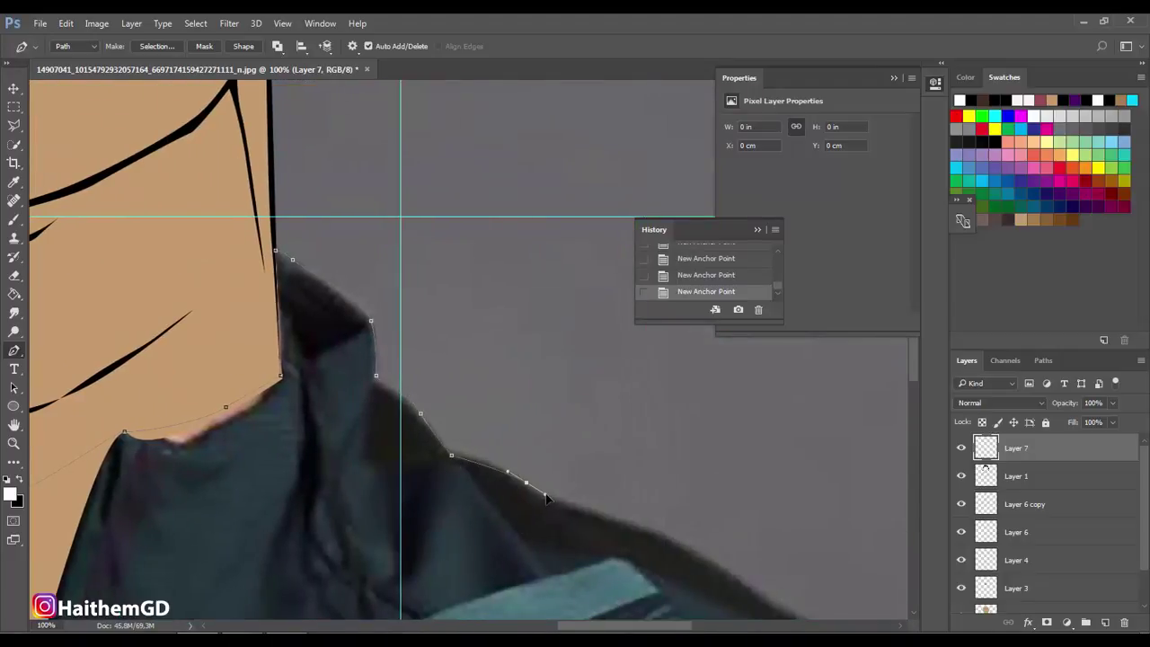
left_click_drag(649, 527, 683, 542)
scroll(688, 542, "down", 2)
scroll(688, 542, "down", 3)
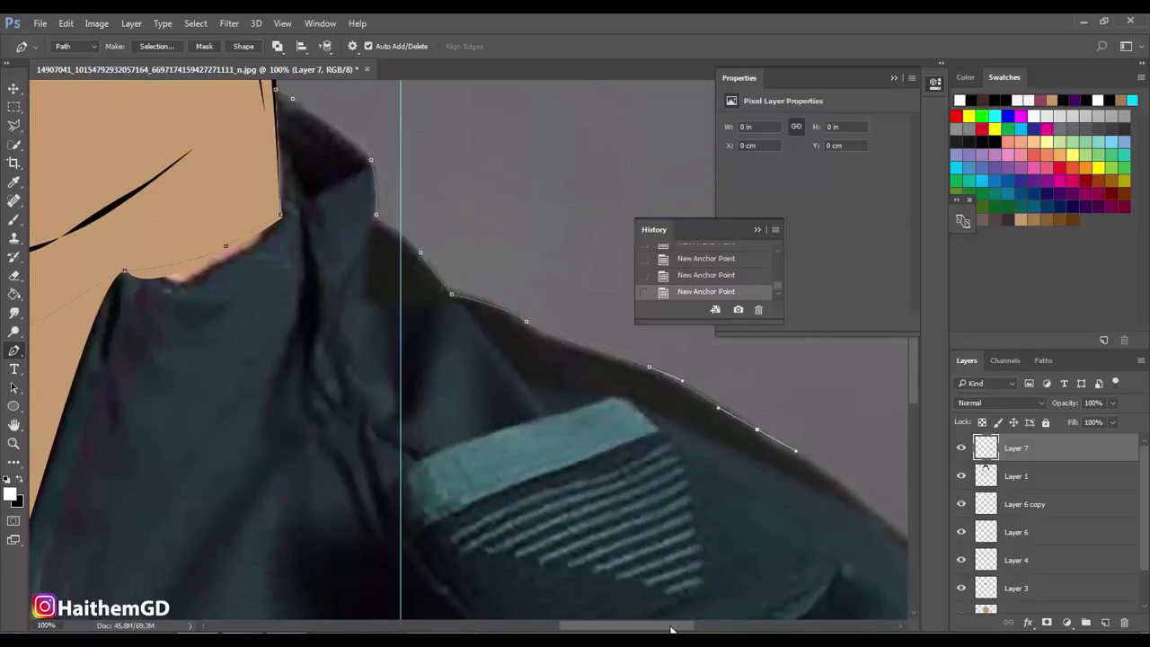
left_click_drag(671, 629, 721, 629)
scroll(519, 448, "down", 3)
scroll(649, 581, "down", 4)
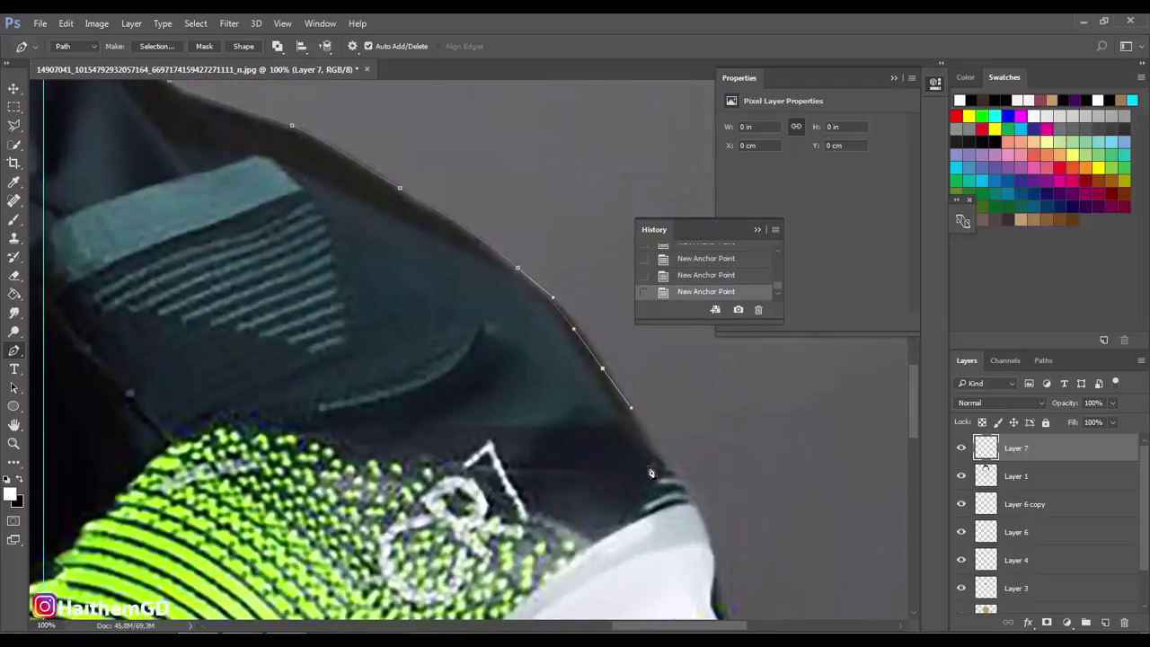
scroll(701, 502, "down", 1)
scroll(729, 602, "right", 2)
scroll(506, 534, "right", 3)
scroll(506, 534, "down", 2)
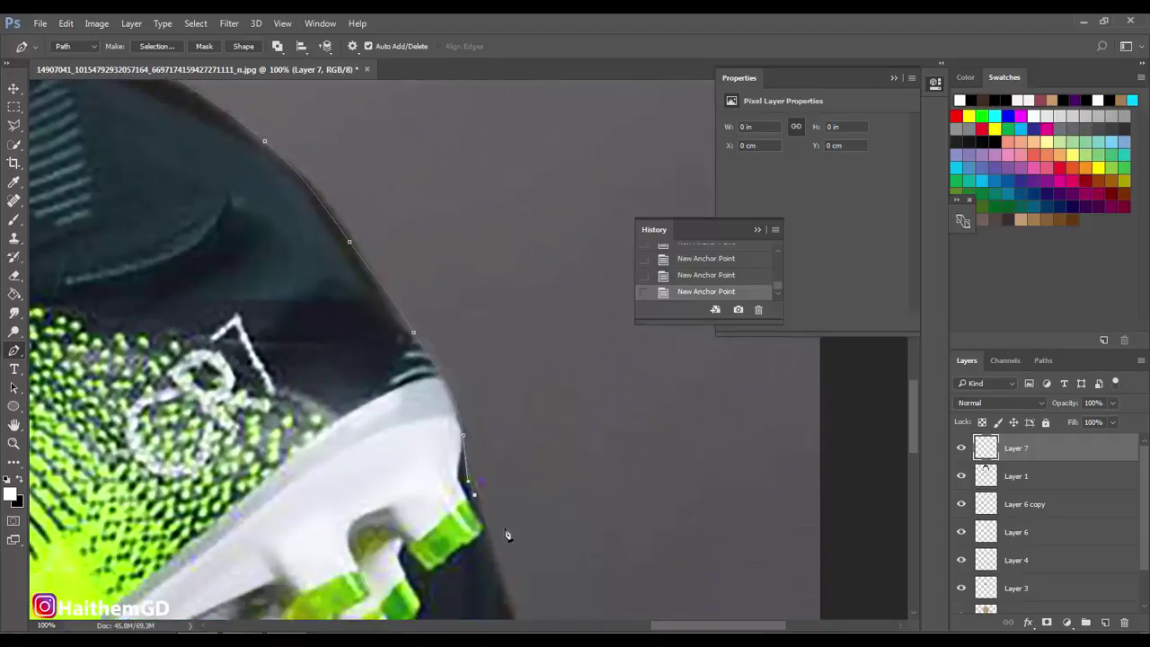
scroll(513, 423, "down", 2)
scroll(508, 275, "down", 3)
left_click_drag(502, 274, 523, 334)
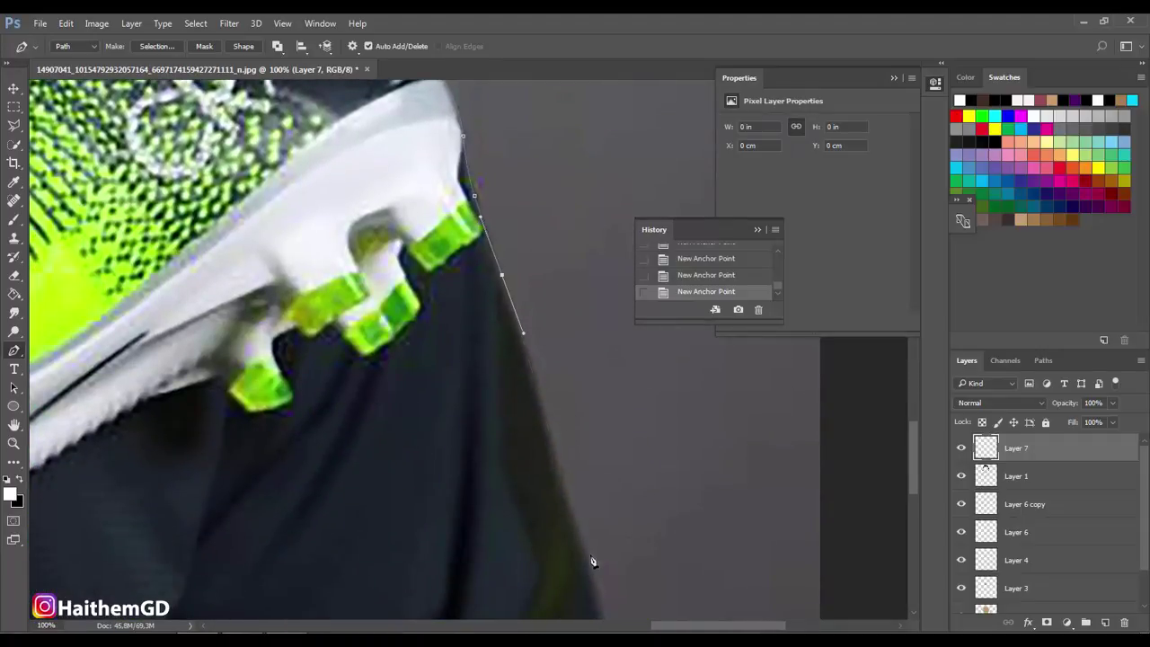
scroll(591, 562, "down", 4)
left_click_drag(631, 462, 640, 514)
scroll(640, 521, "down", 3)
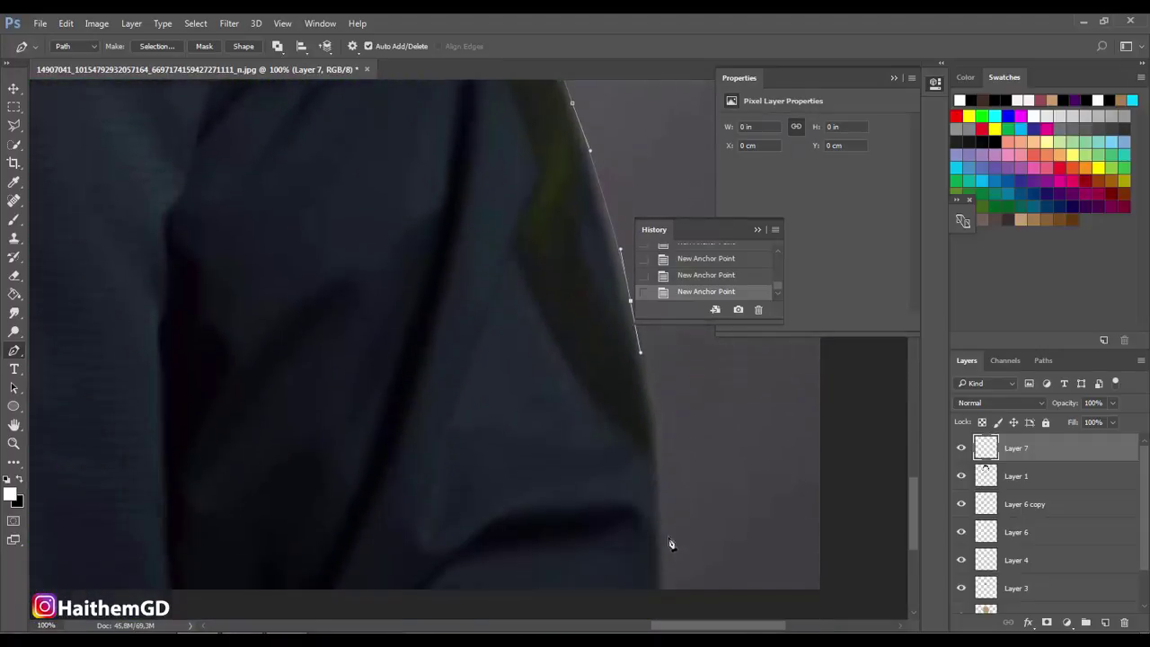
scroll(669, 543, "down", 3)
left_click_drag(660, 436, 645, 531)
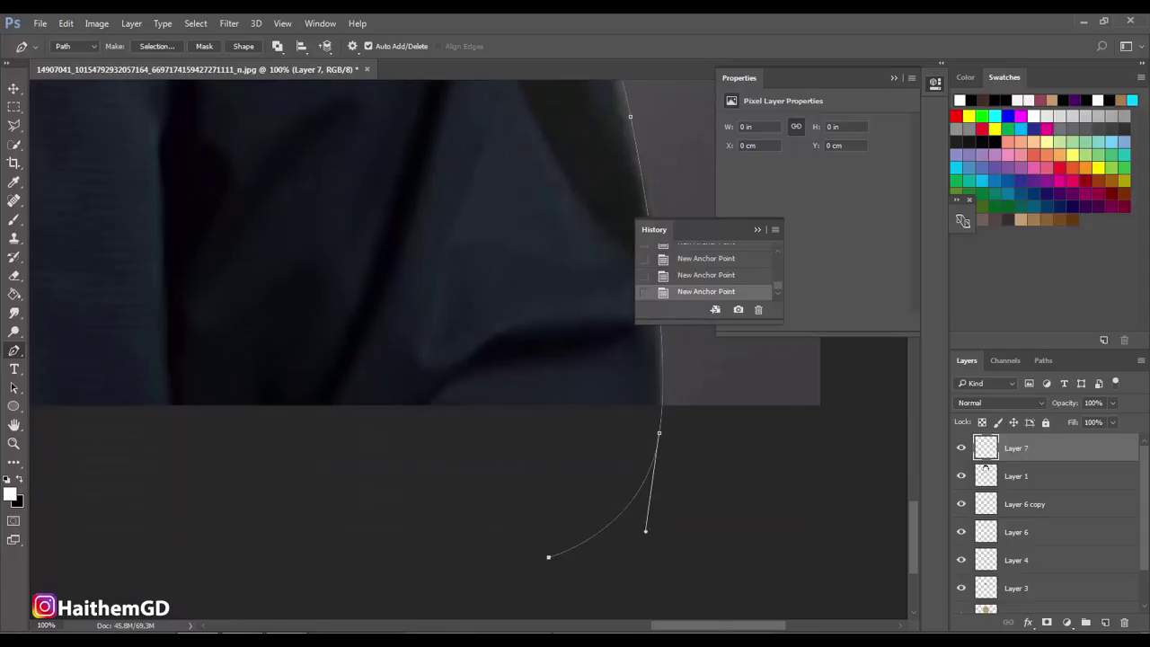
mouse_move(658, 626)
left_mouse_down()
mouse_move(424, 616)
mouse_move(278, 438)
left_mouse_up()
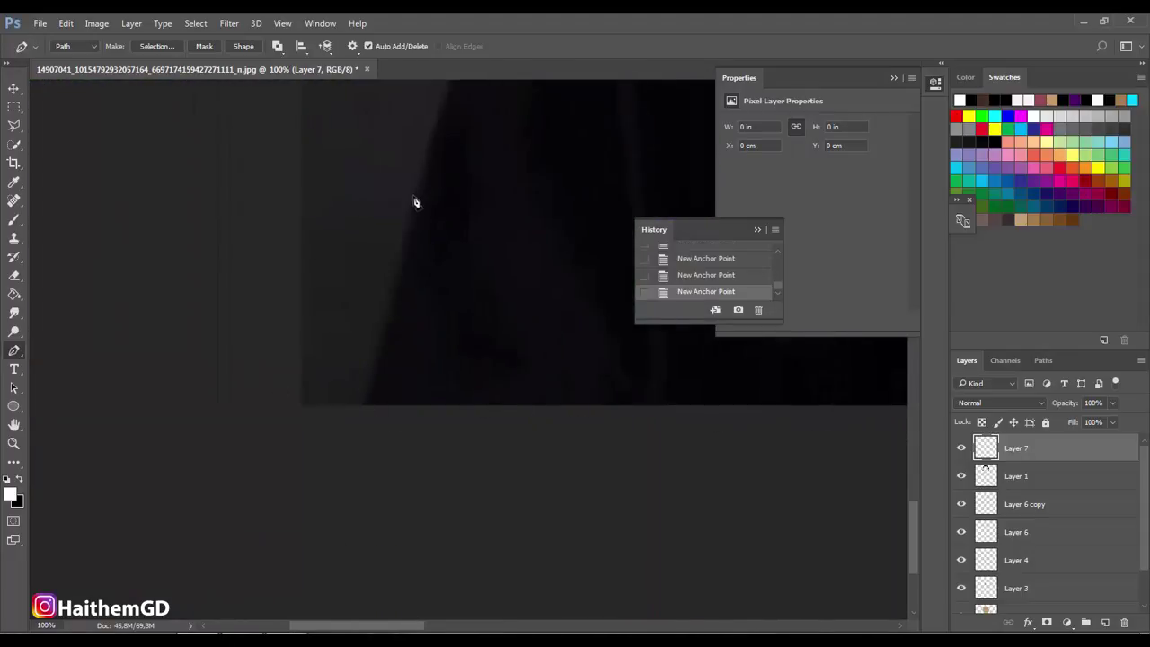
- Continue the path up the shoe edge and over the shoulder, closing it at the neck
scroll(480, 190, "up", 2)
scroll(490, 126, "up", 2)
scroll(532, 203, "up", 4)
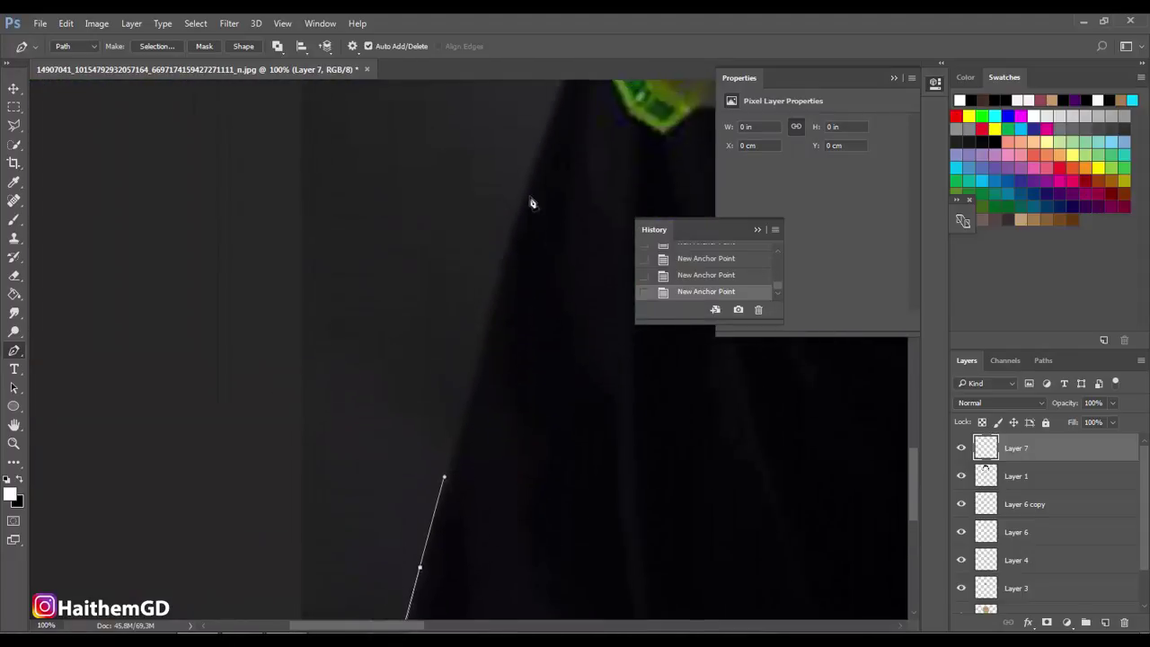
scroll(532, 203, "up", 1)
left_click(509, 263)
left_click(531, 196)
left_click(554, 131)
scroll(393, 346, "up", 5)
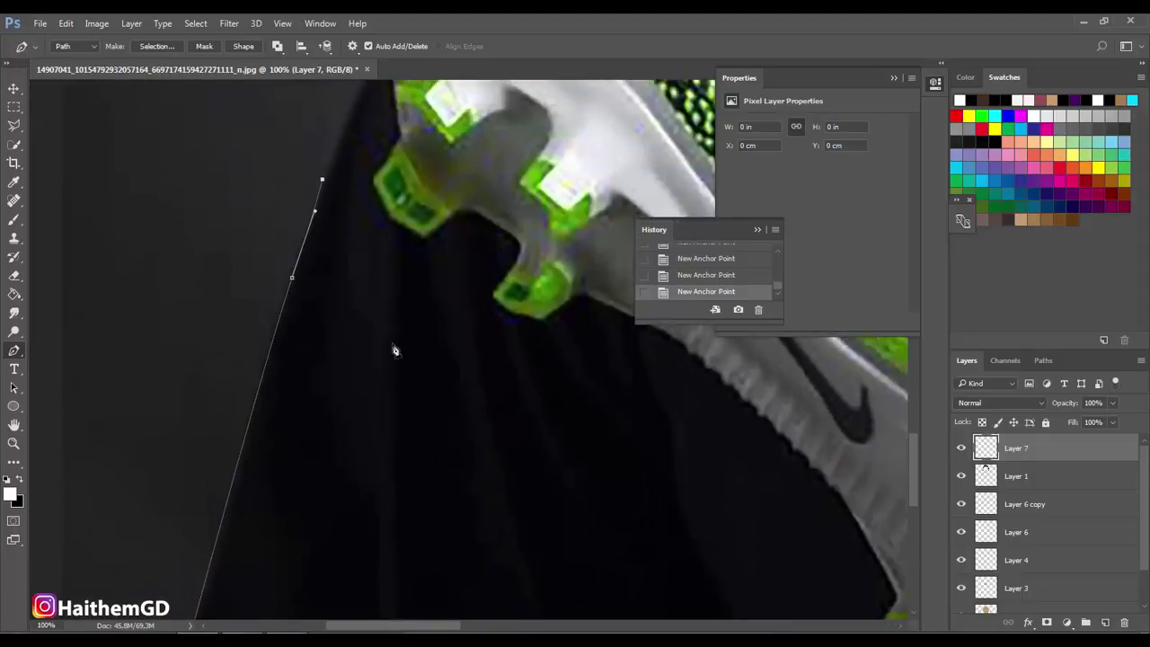
scroll(378, 269, "up", 3)
left_click(375, 314)
left_click(393, 256)
left_click(425, 177)
left_click(445, 158)
left_click(457, 125)
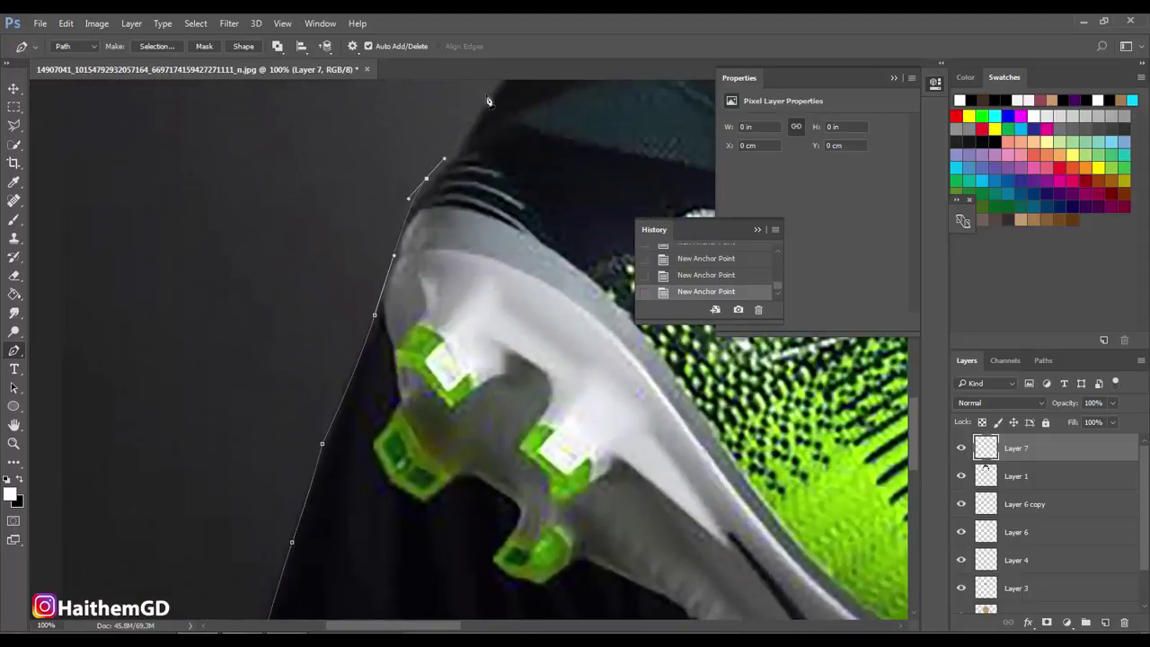
left_click(481, 99)
scroll(490, 251, "up", 3)
scroll(490, 251, "up", 3)
scroll(489, 251, "up", 2)
left_click(437, 352)
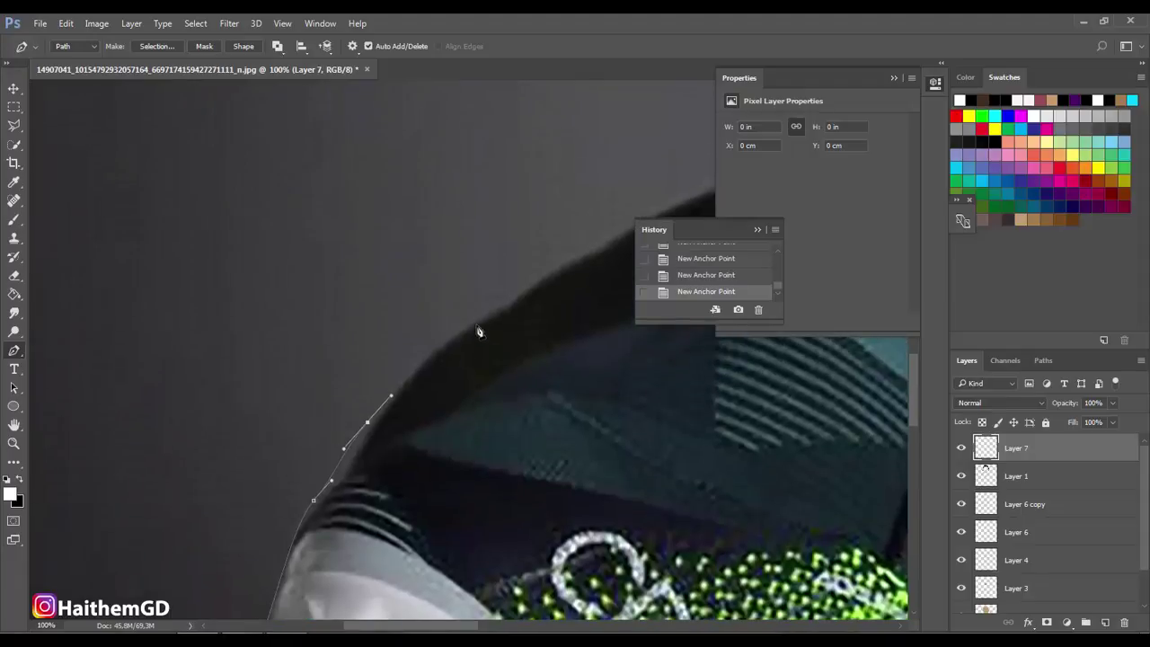
left_click(479, 321)
left_click(520, 291)
scroll(437, 417, "right", 8)
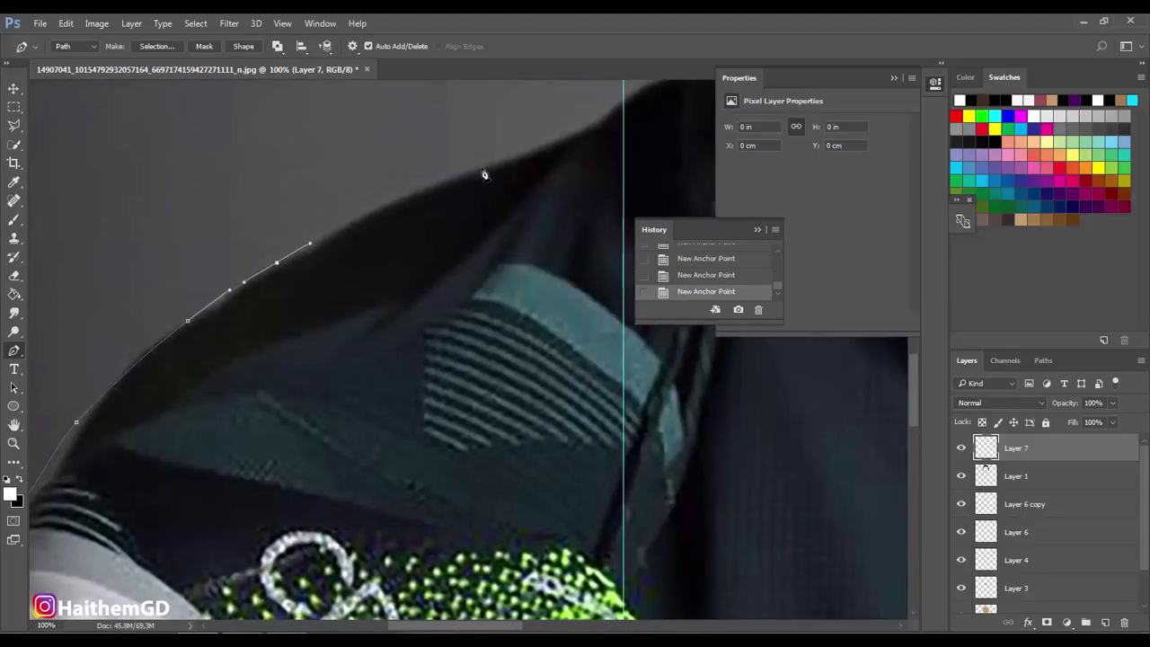
left_click_drag(427, 181, 496, 161)
scroll(570, 303, "right", 5)
scroll(484, 286, "up", 5)
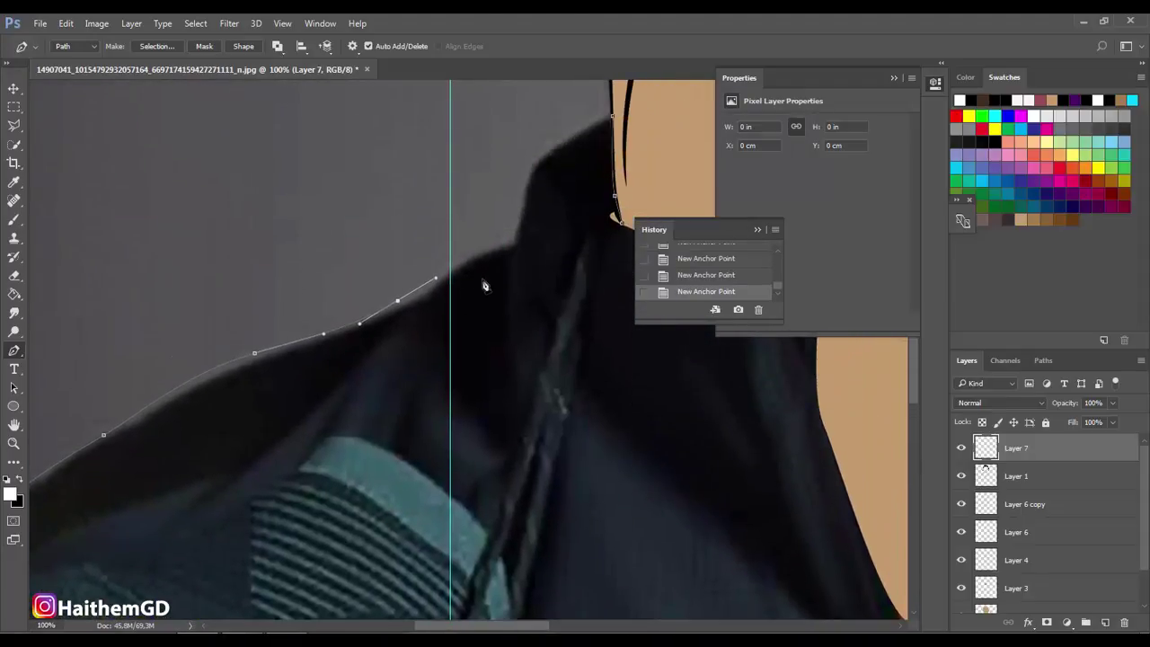
left_click(614, 120)
- Fill the closed shirt path with the black foreground colour
right_click(261, 470)
left_click(300, 194)
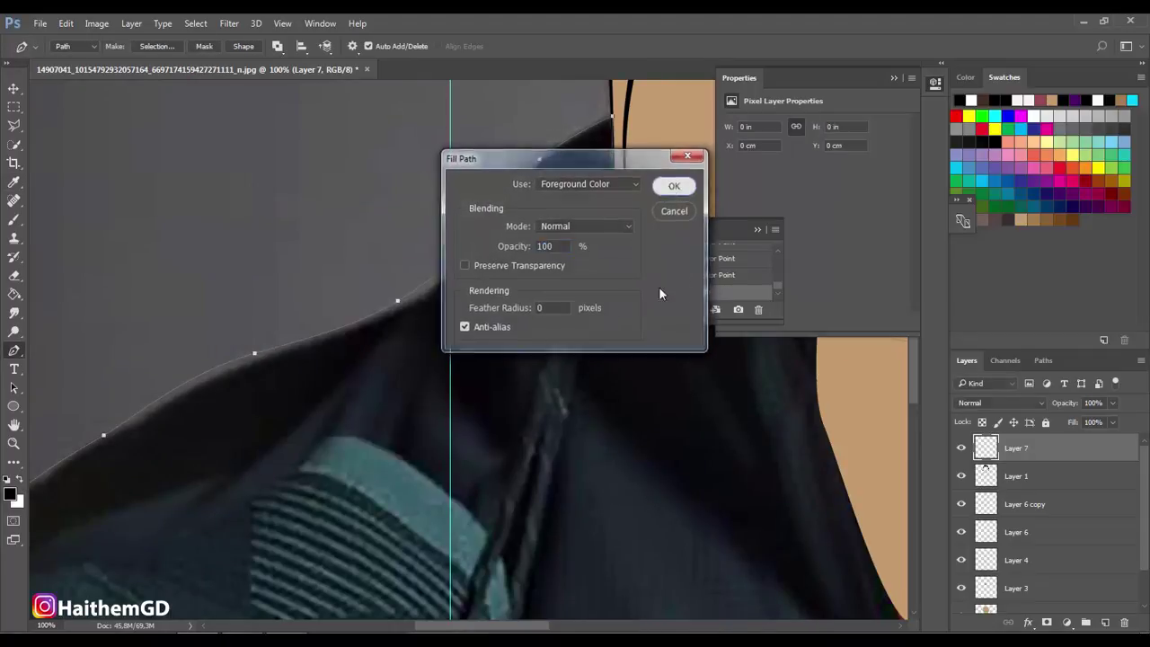
key("Return")
- Zoom out and drag the guides to the canvas's bottom, left and top edges
key("z")
left_click(278, 300, "alt")
left_click(430, 383, "alt")
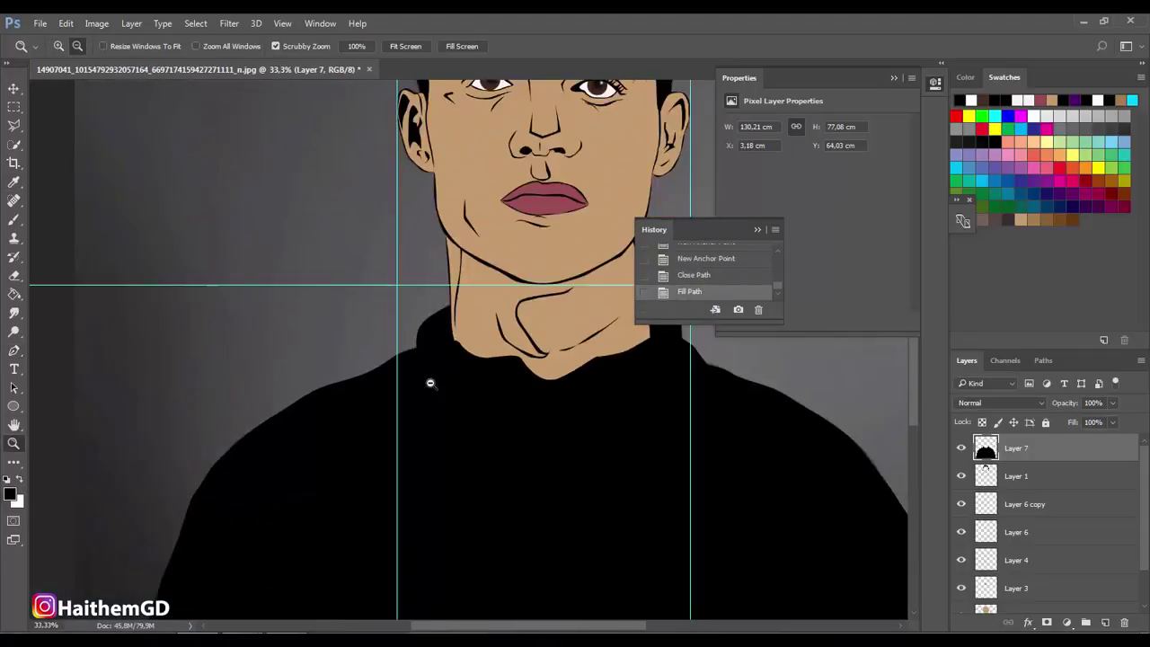
left_click(431, 382, "alt")
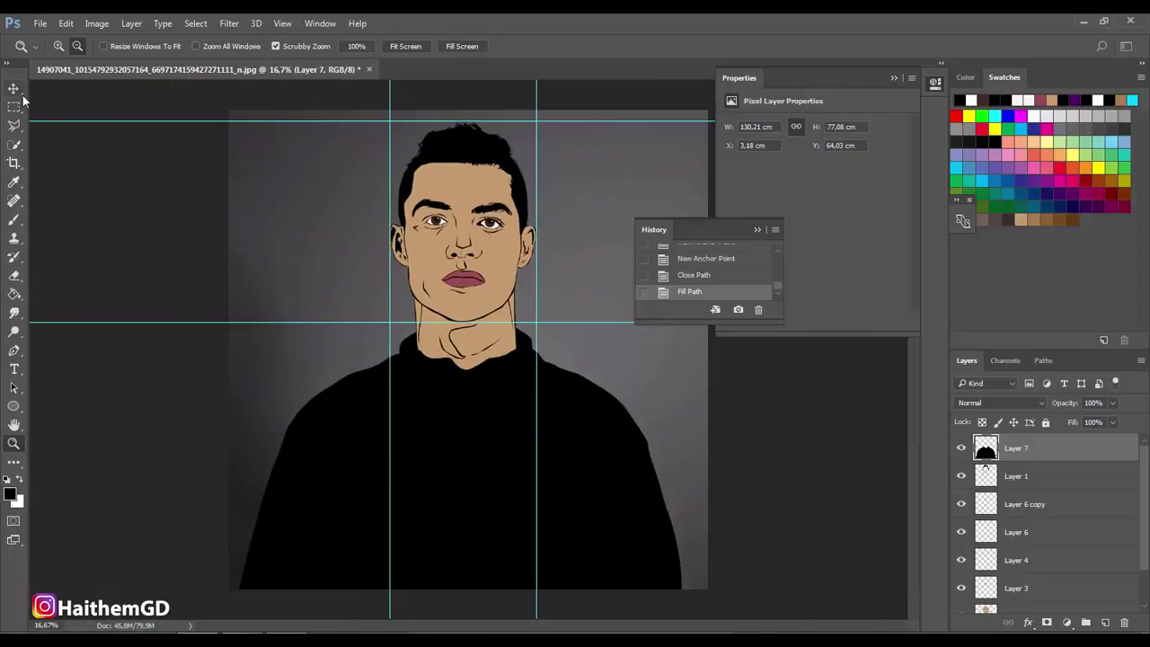
key("v")
left_click_drag(189, 322, 233, 590)
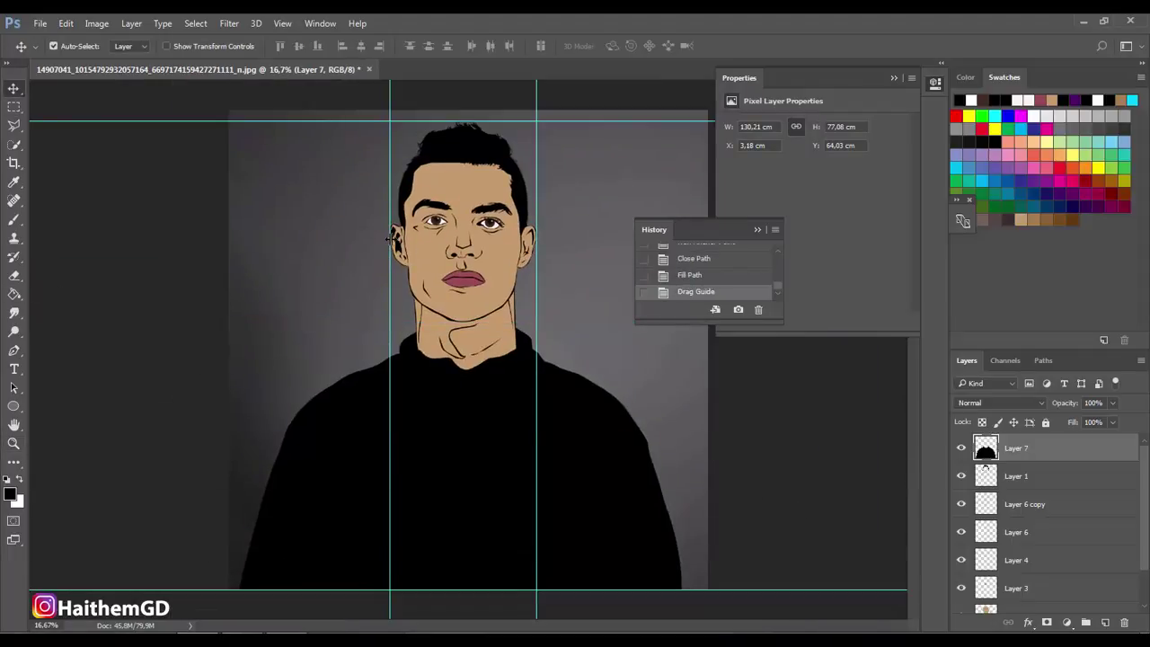
left_click_drag(390, 238, 229, 238)
left_click_drag(450, 119, 450, 109)
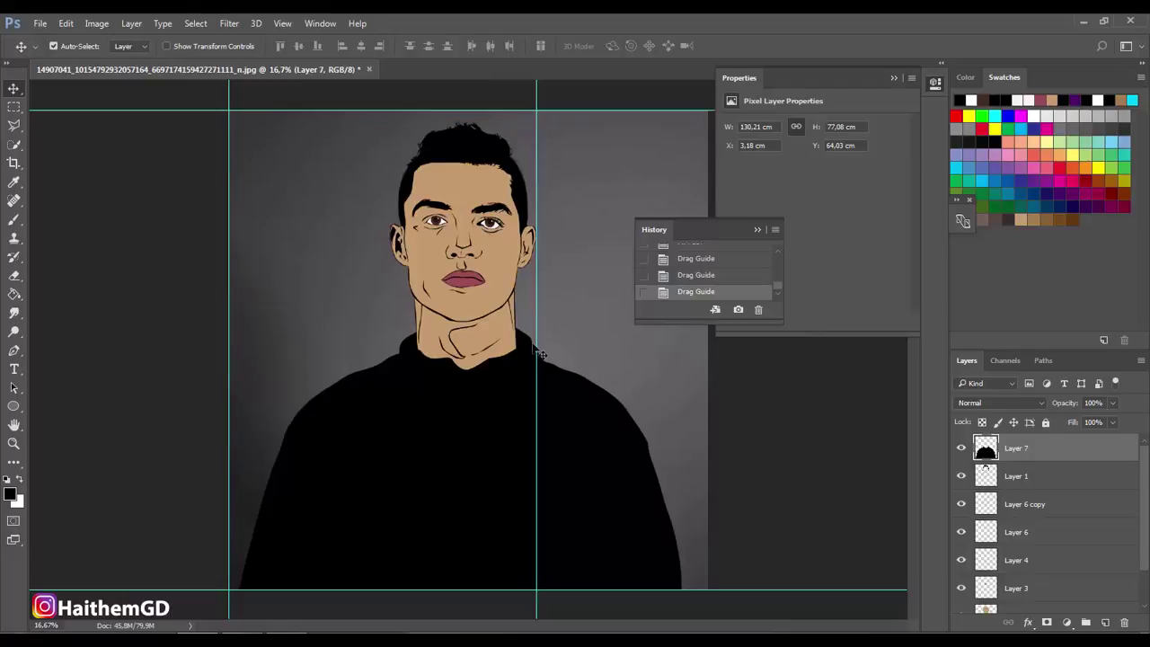
- Drag the right guide to the canvas's right edge, check the mouth close up, then select the Background layer
left_click_drag(539, 353, 708, 380)
left_click(903, 495)
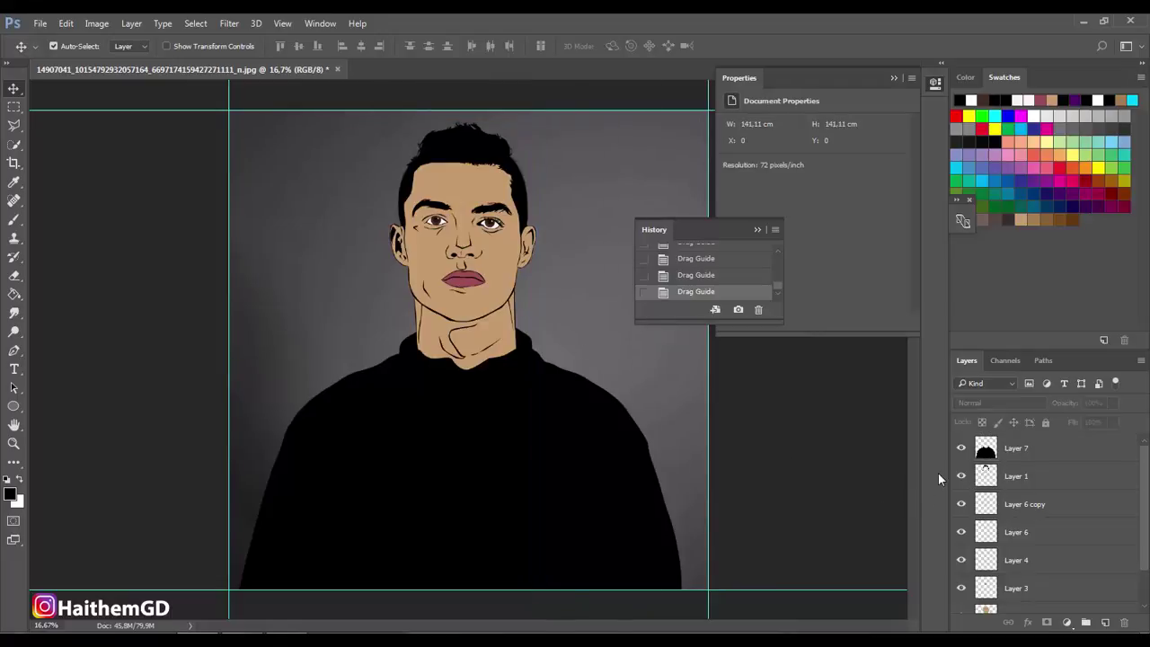
key("z")
left_click_drag(462, 278, 503, 324)
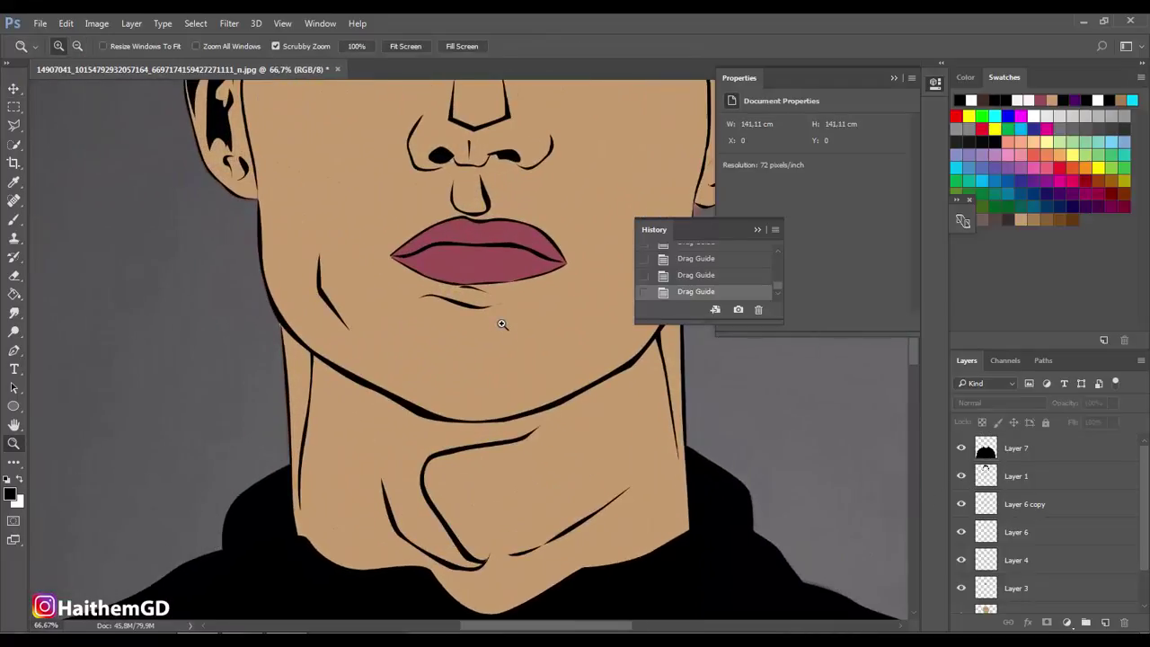
scroll(503, 324, "up", 3)
scroll(503, 323, "up", 3)
scroll(502, 323, "up", 3)
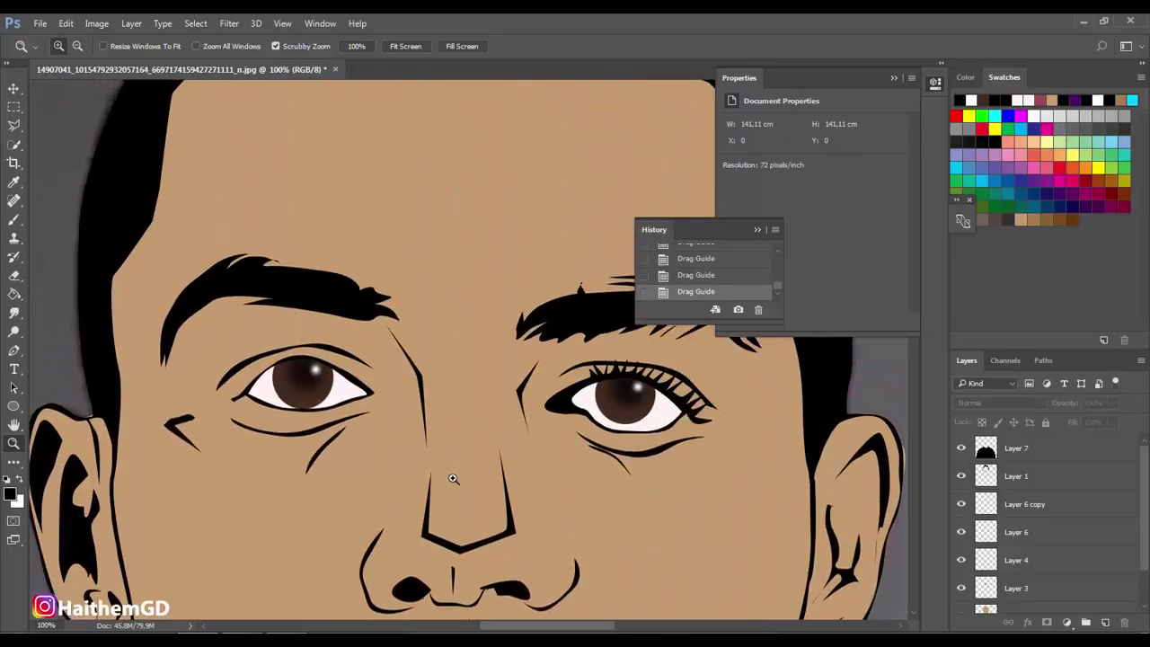
scroll(502, 323, "up", 3)
scroll(287, 398, "up", 3)
left_click(440, 470, "alt")
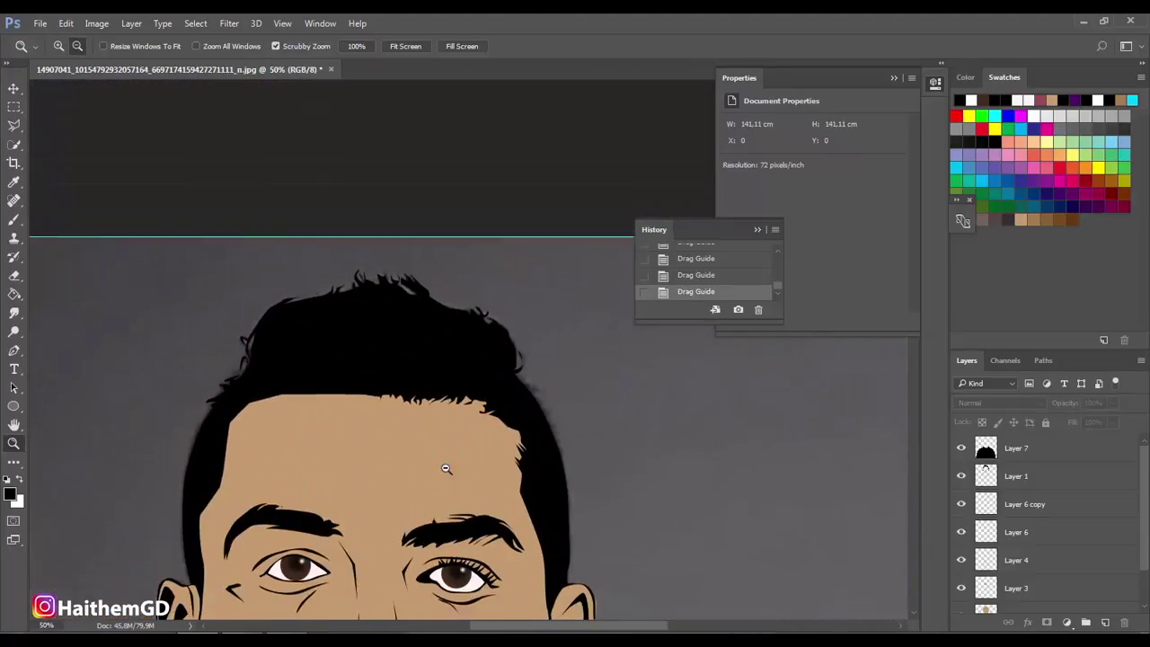
left_click(431, 471, "alt")
left_click(432, 472, "alt")
left_click(1024, 599)
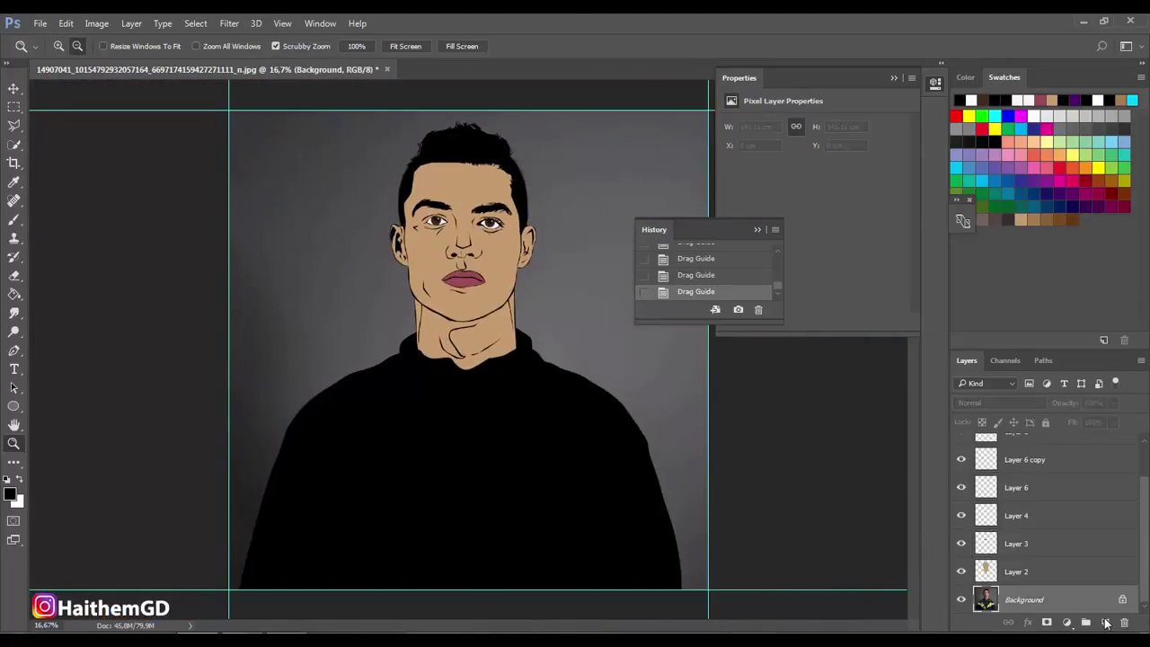
- Add a new layer above the Background and fill it with black
left_click(1105, 622)
left_click(14, 294)
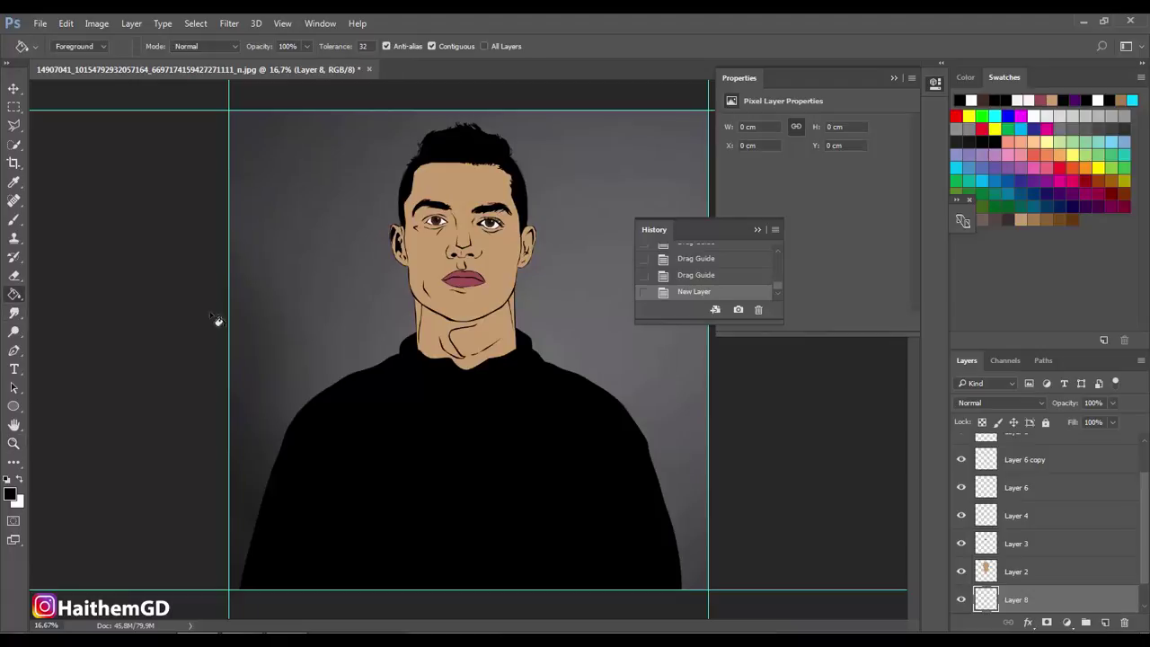
left_click(478, 434)
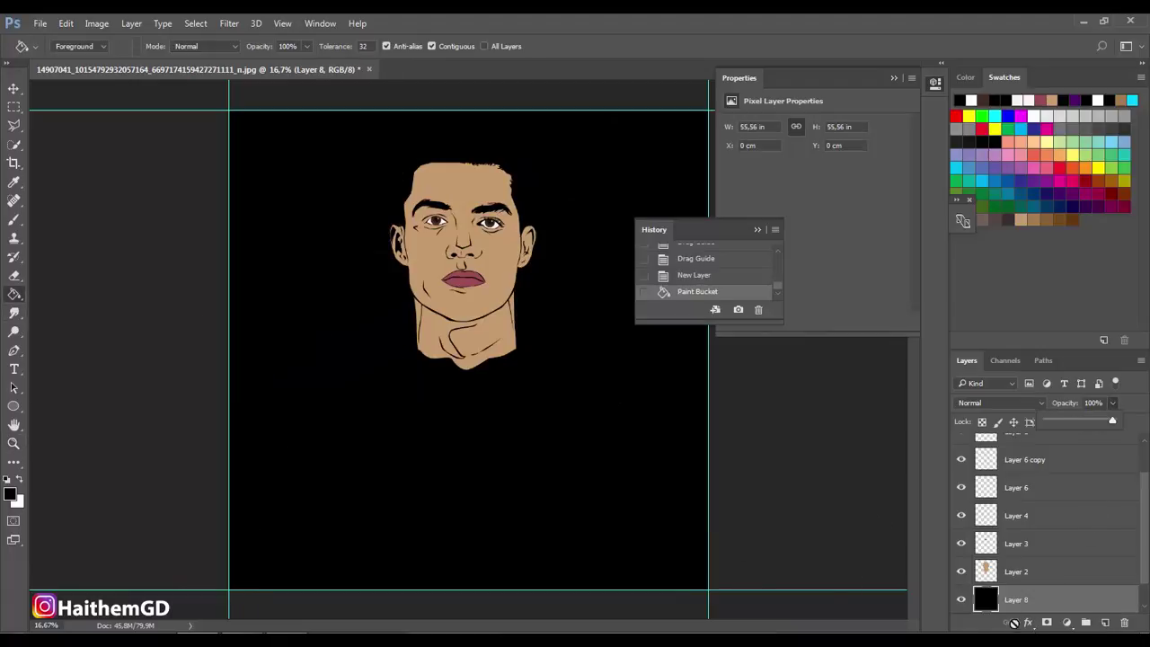
- Add a radial Gradient Overlay effect to Layer 8
left_click(1029, 621)
left_click(1007, 566)
left_click(863, 361)
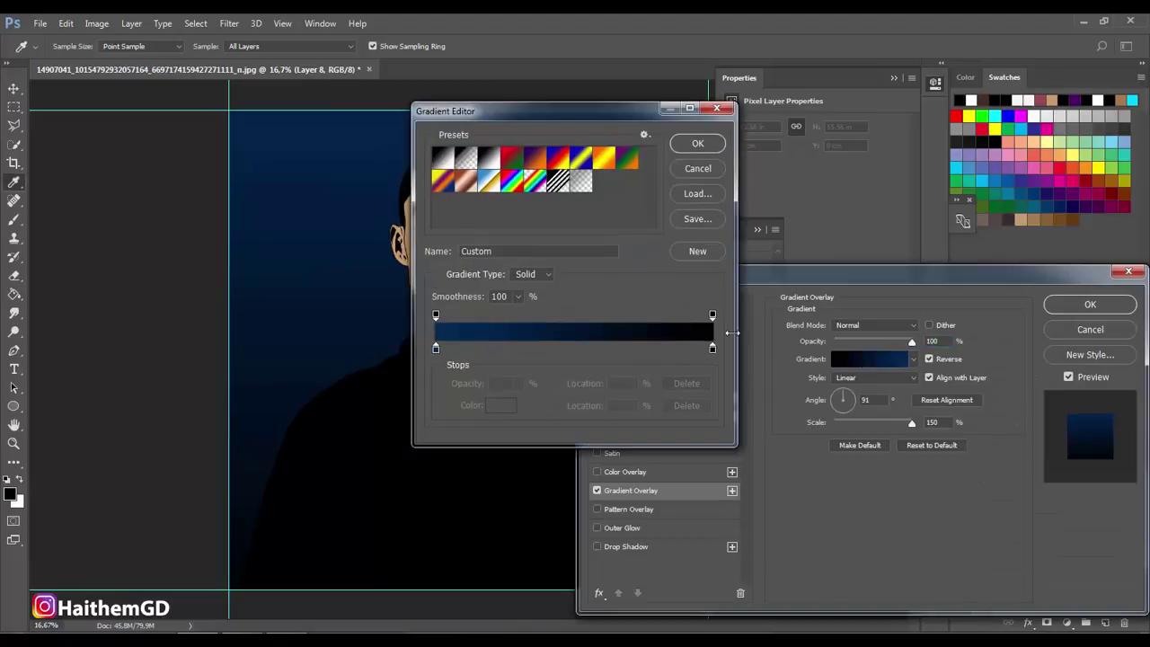
left_click_drag(572, 117, 797, 146)
key("Return")
left_click(876, 377)
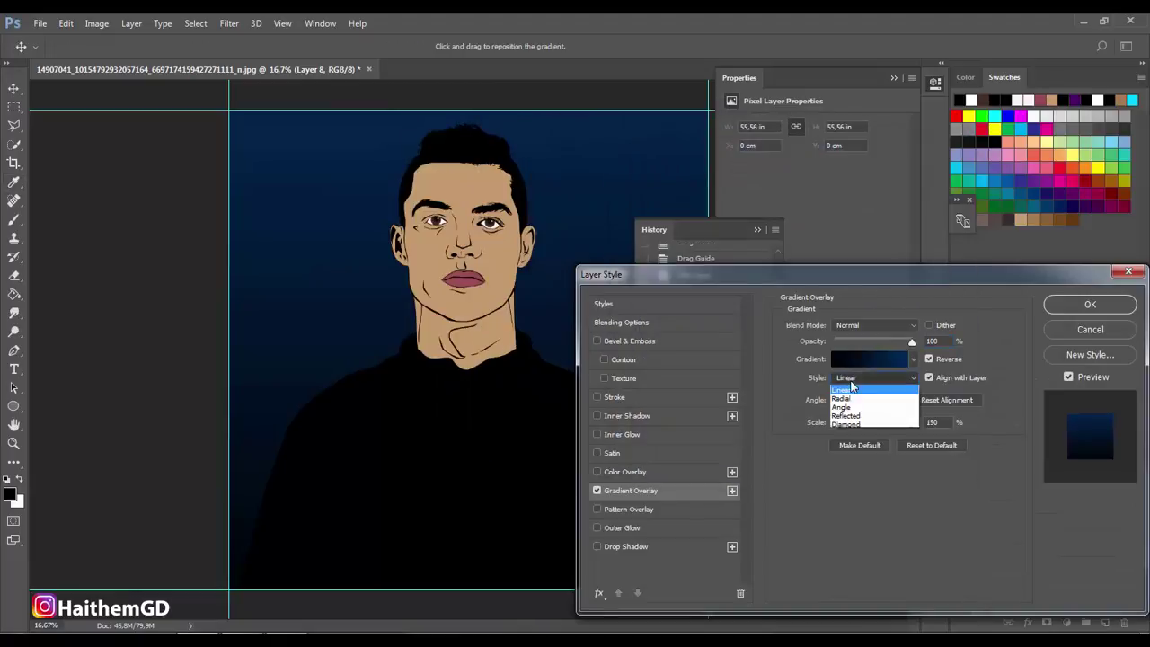
left_click(849, 390)
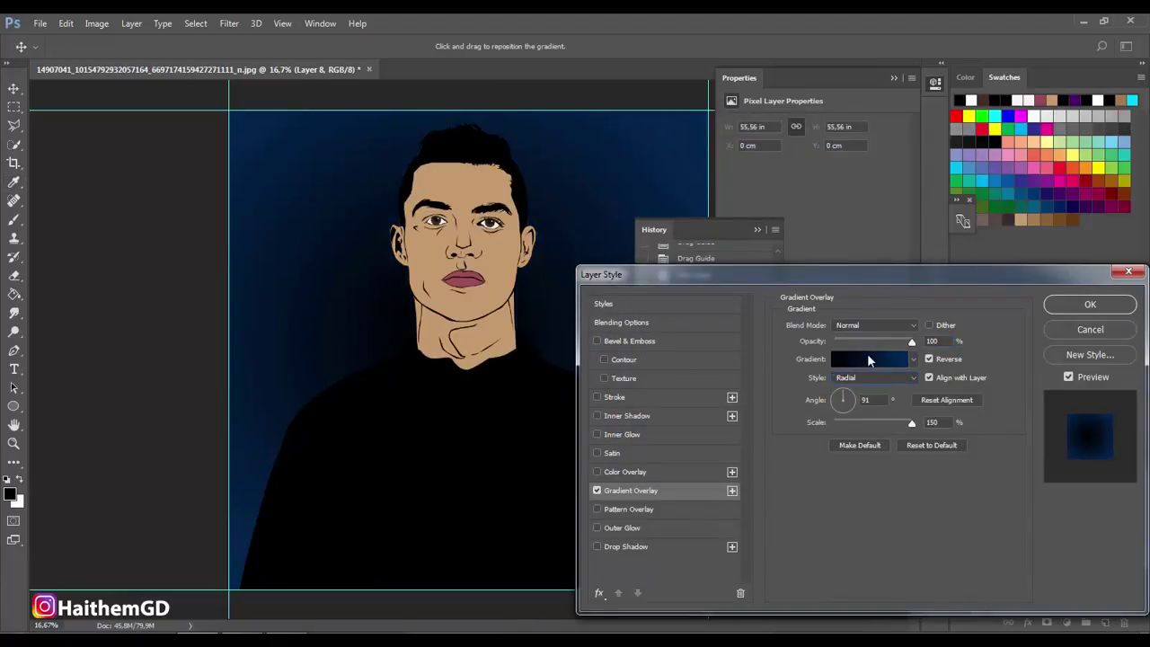
- Set the gradient stops to mid grey 828080 and dark grey 1e1e1e, then apply the overlay
left_click(867, 356)
left_click(942, 379)
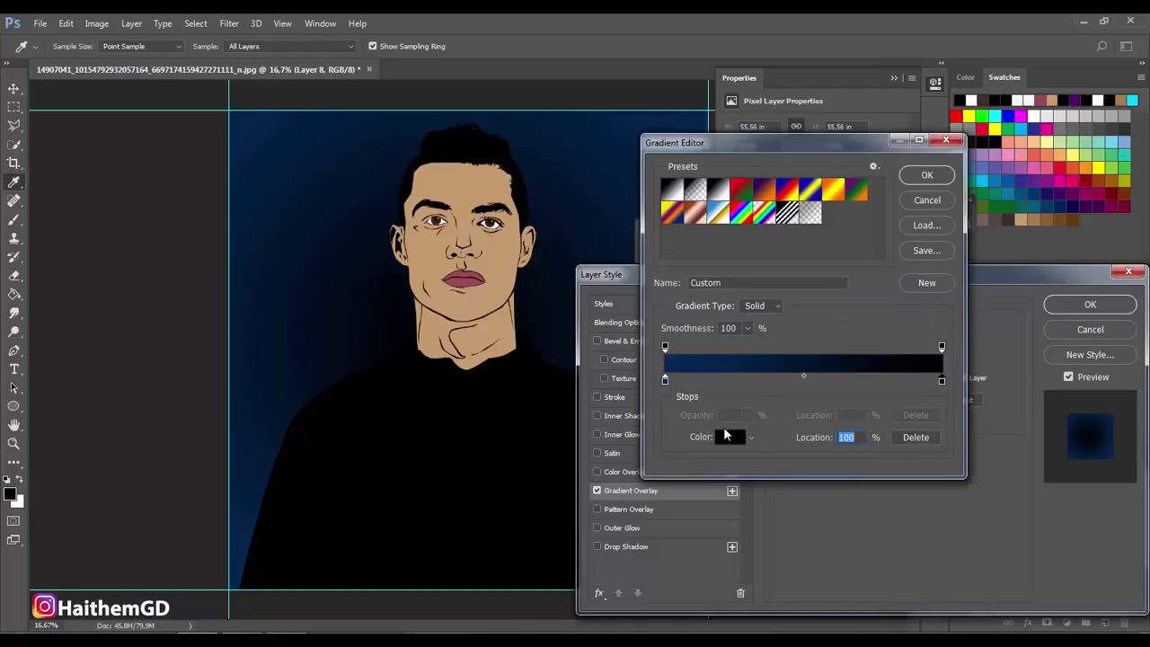
left_click(728, 435)
left_click(391, 259)
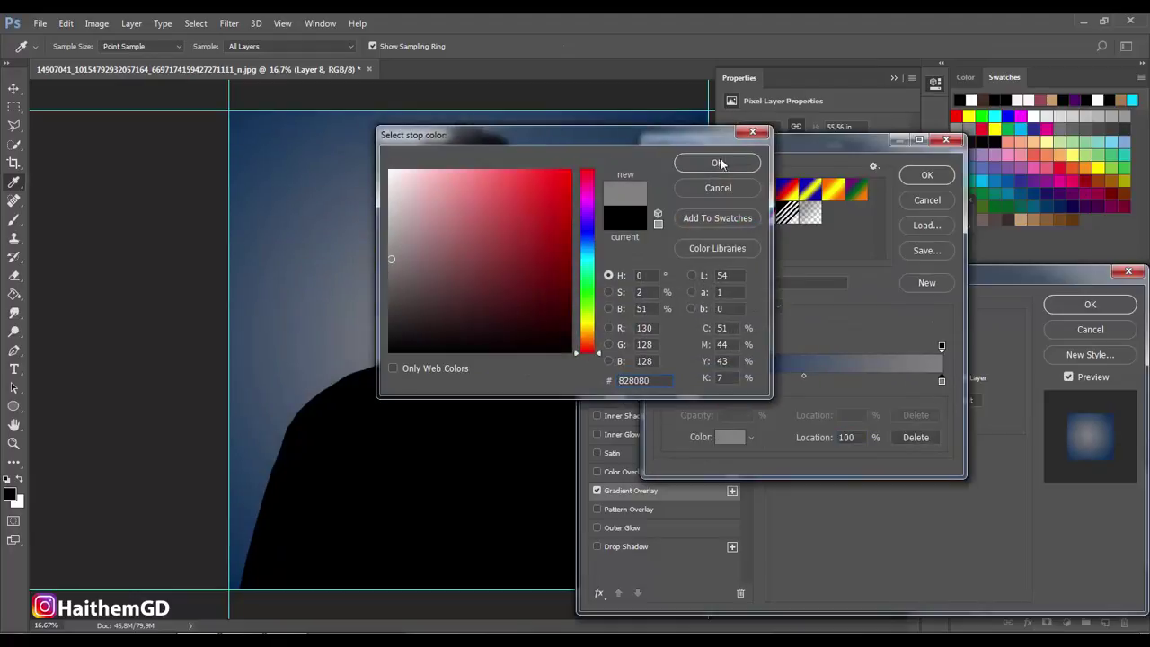
left_click(717, 163)
left_click(728, 437)
left_click(391, 325)
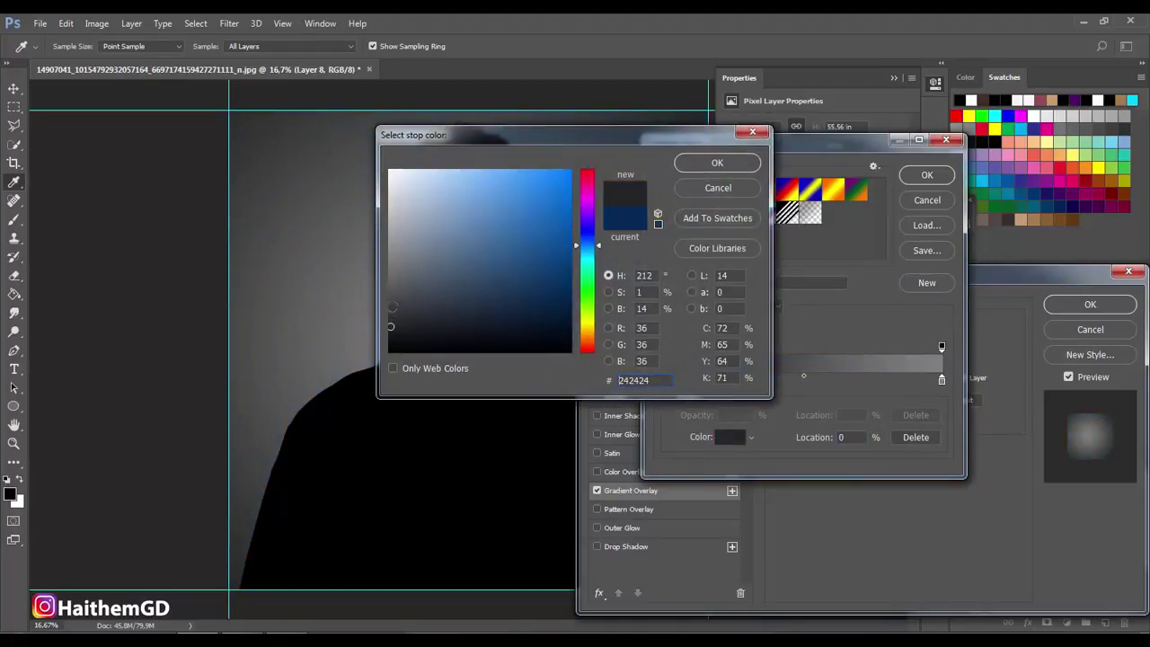
left_click_drag(391, 325, 391, 330)
left_click(717, 163)
left_click(927, 174)
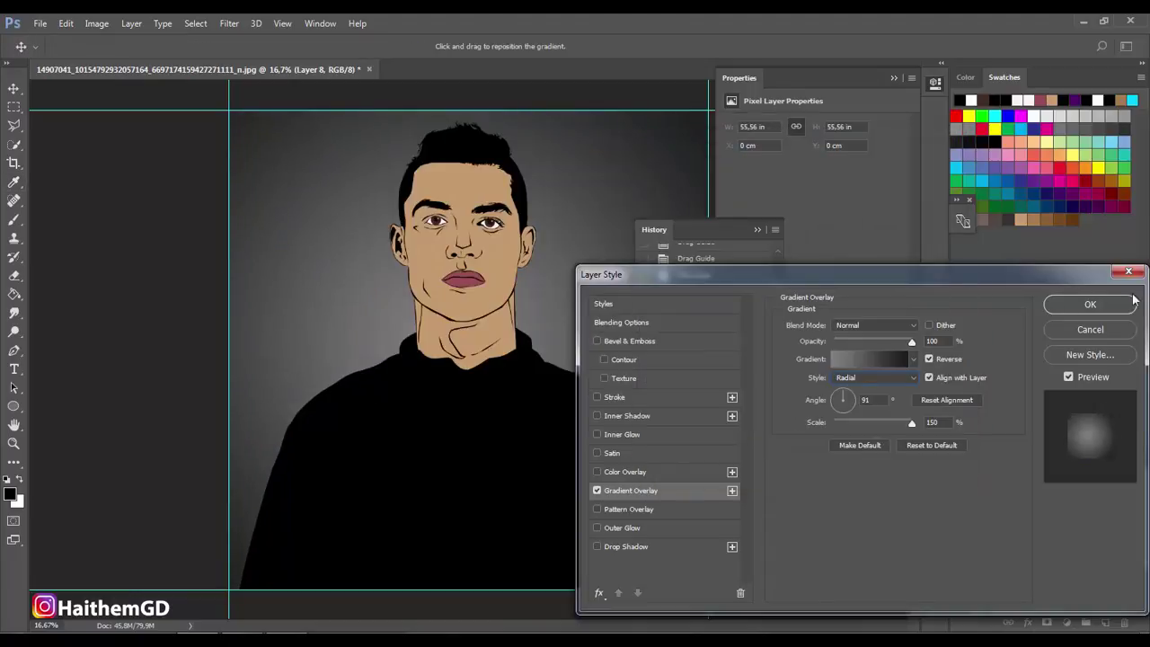
left_click(1090, 303)
- Select the drawing Layers 2–6 and merge them into one layer
scroll(1075, 585, "up", 1)
scroll(1075, 585, "down", 1)
left_click(1042, 503, "shift")
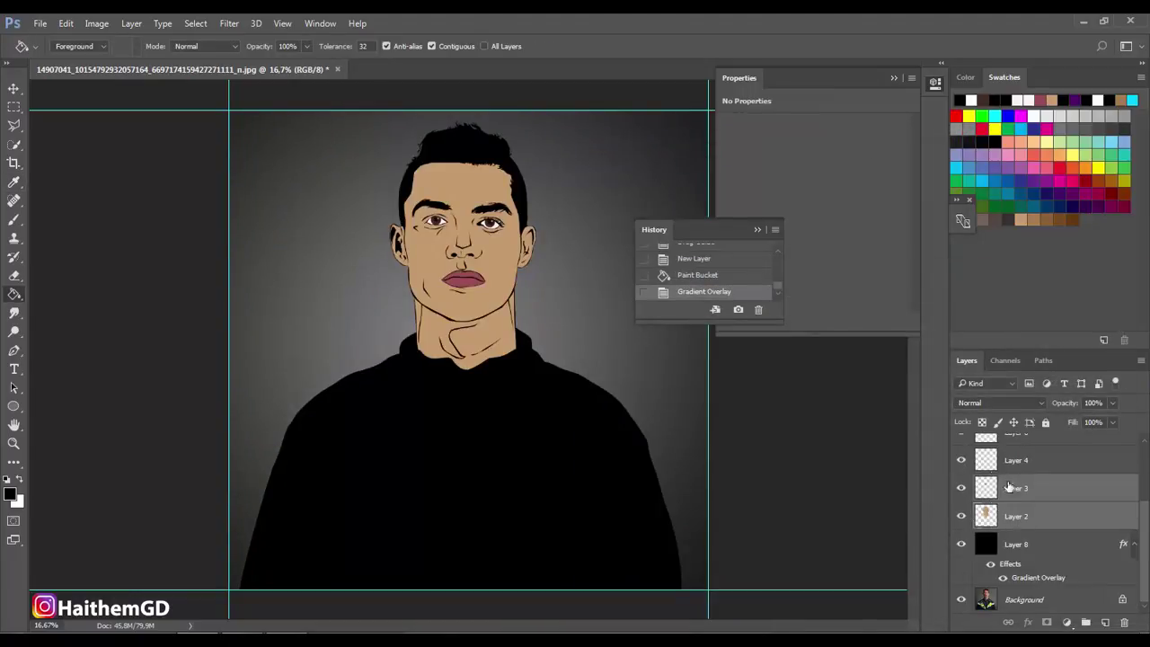
scroll(1044, 459, "up", 1)
left_click(996, 447, "shift")
right_click(1025, 447)
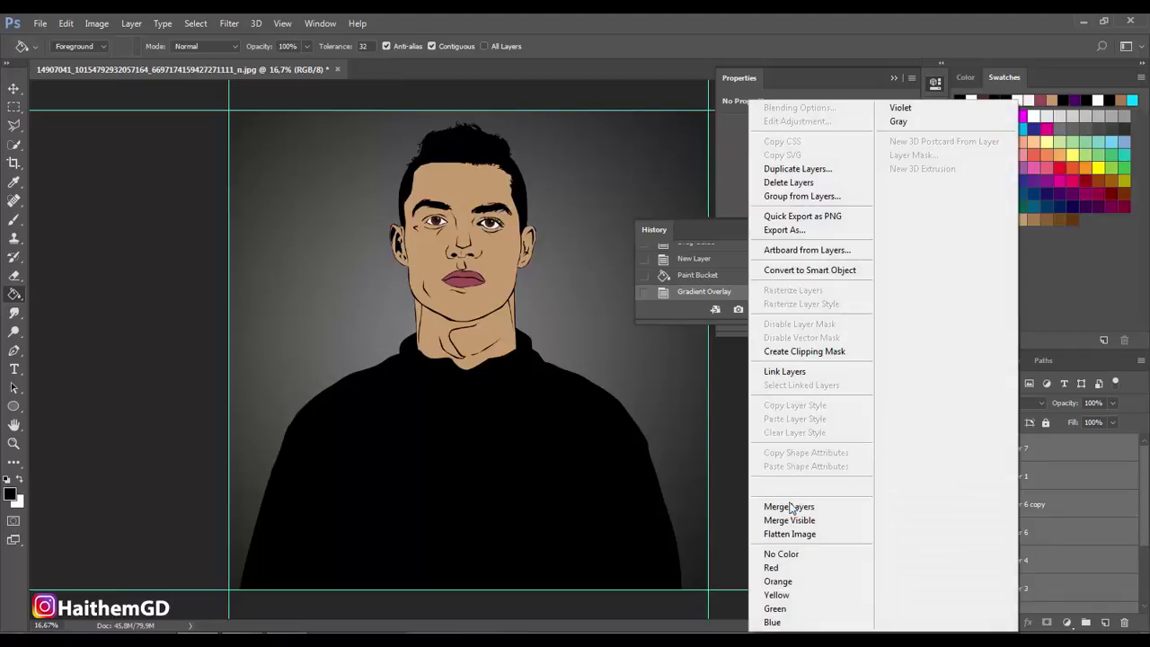
left_click(813, 505)
- Zoom in on the chin and trace a pen path up the left edge of the neck
left_click(14, 442)
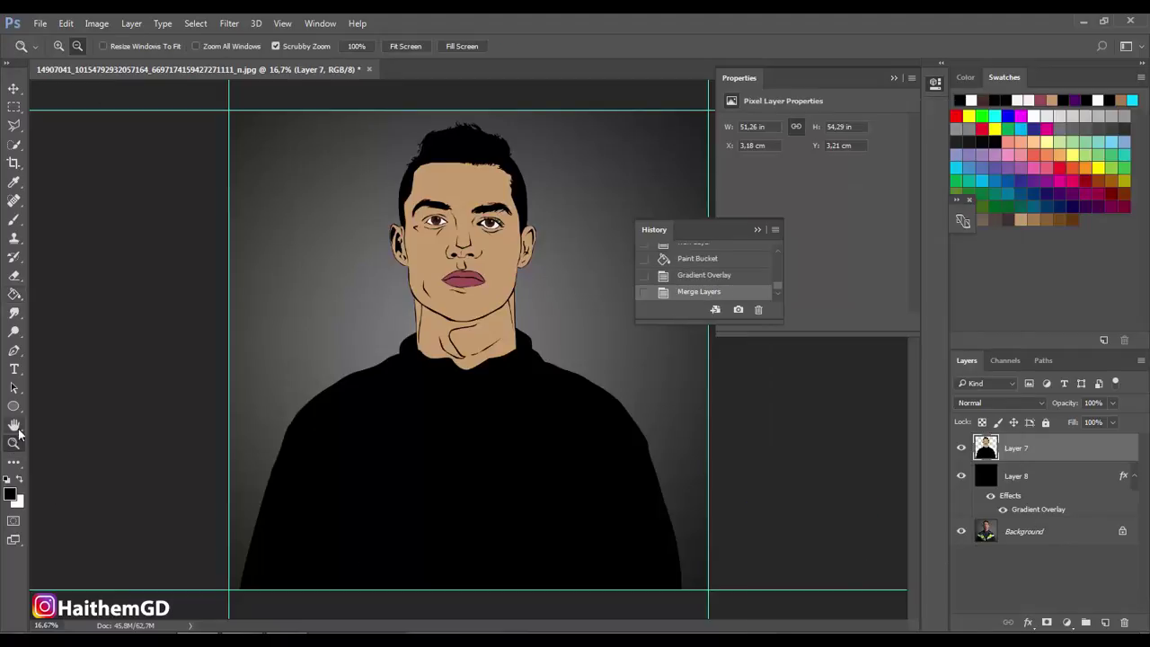
mouse_move(255, 564)
left_mouse_down()
mouse_move(605, 366)
mouse_move(500, 359)
left_mouse_up()
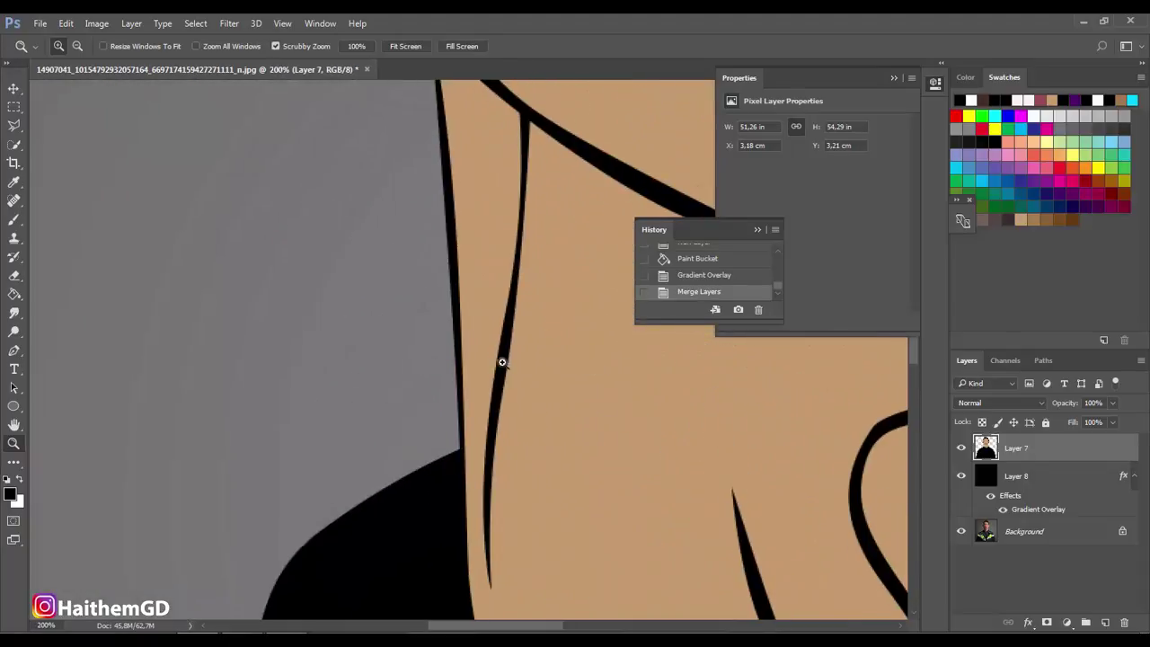
key("p")
left_click(462, 450)
left_click(444, 153)
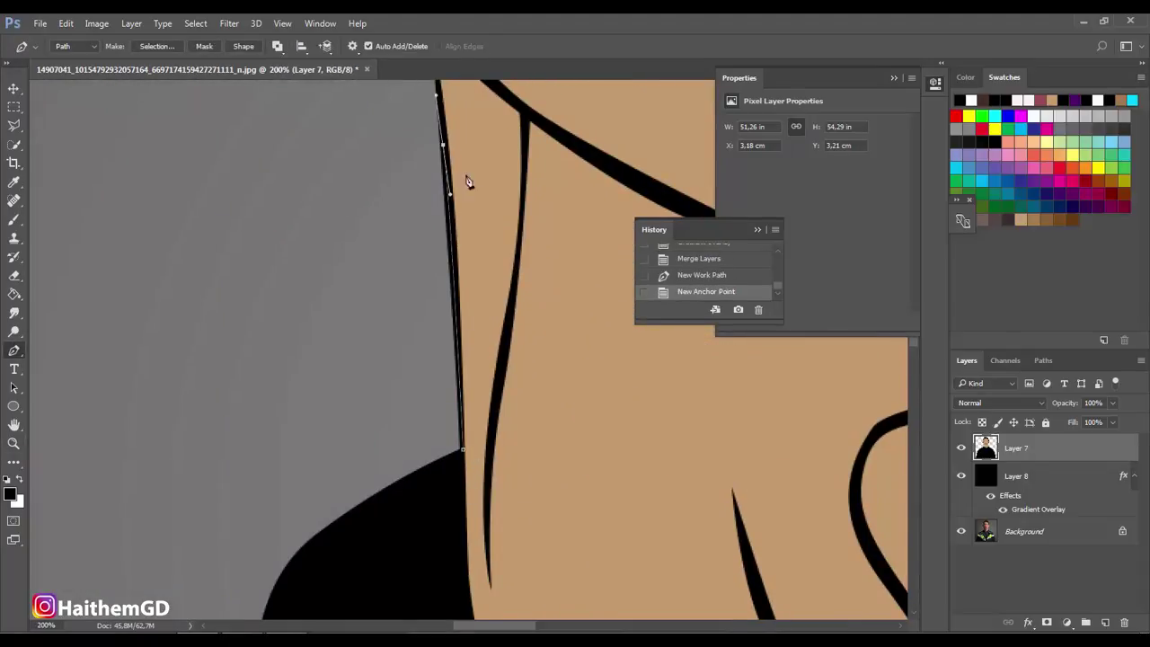
scroll(432, 186, "up", 3)
scroll(429, 269, "up", 2)
left_click(428, 256)
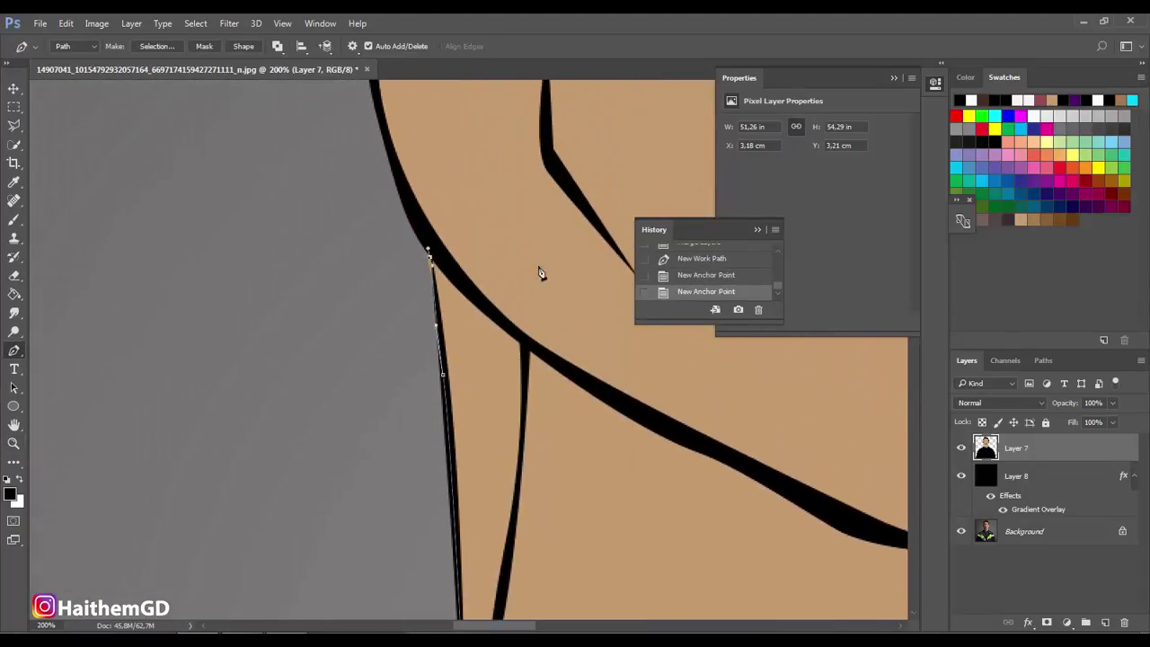
left_click(671, 281)
left_click(422, 241)
scroll(403, 231, "up", 1)
scroll(365, 221, "up", 2)
scroll(380, 380, "up", 3)
scroll(363, 344, "up", 1)
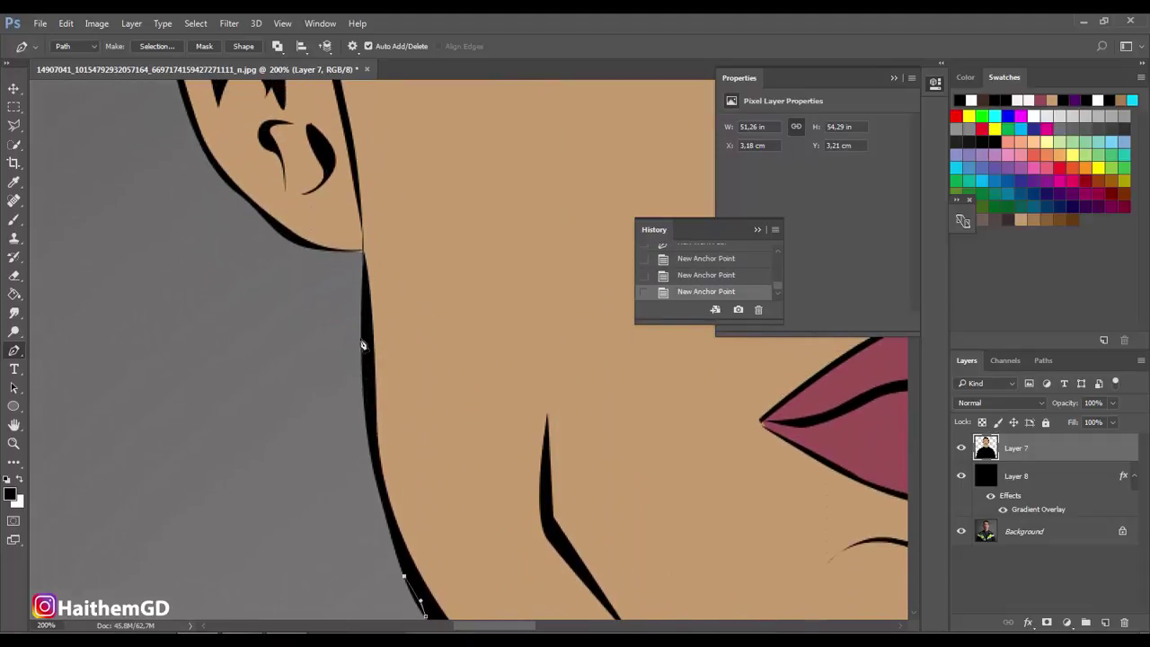
- Curve the path below the left ear, up its back and over its top
left_click_drag(368, 380, 369, 293)
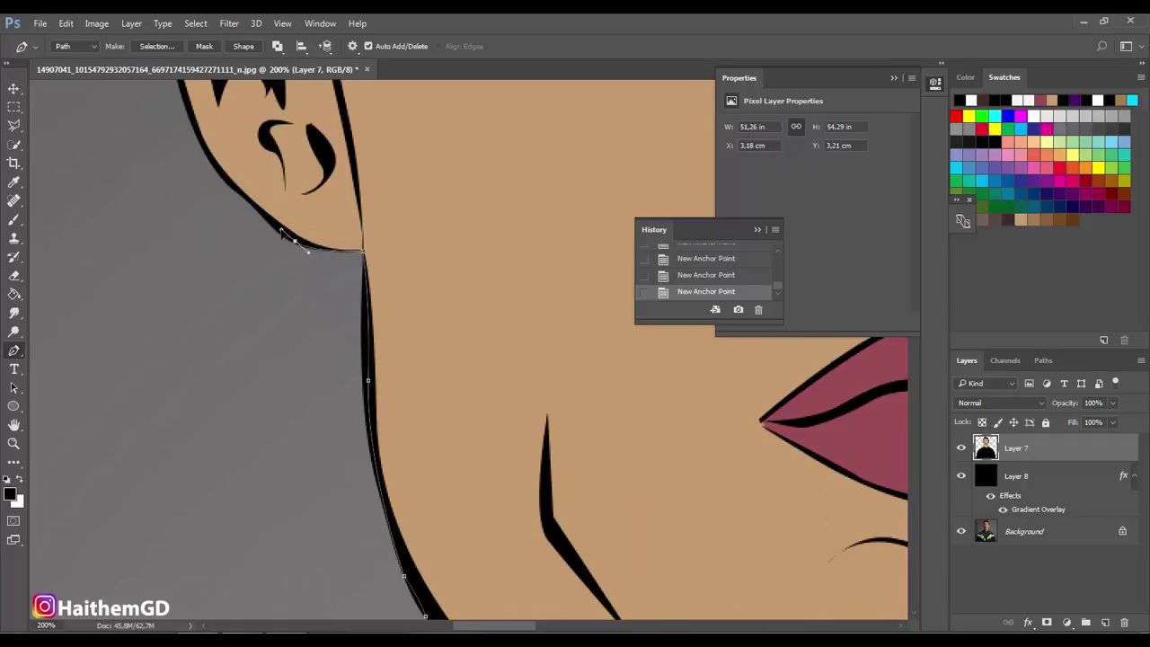
scroll(224, 277, "up", 1)
scroll(222, 292, "up", 2)
scroll(214, 305, "up", 1)
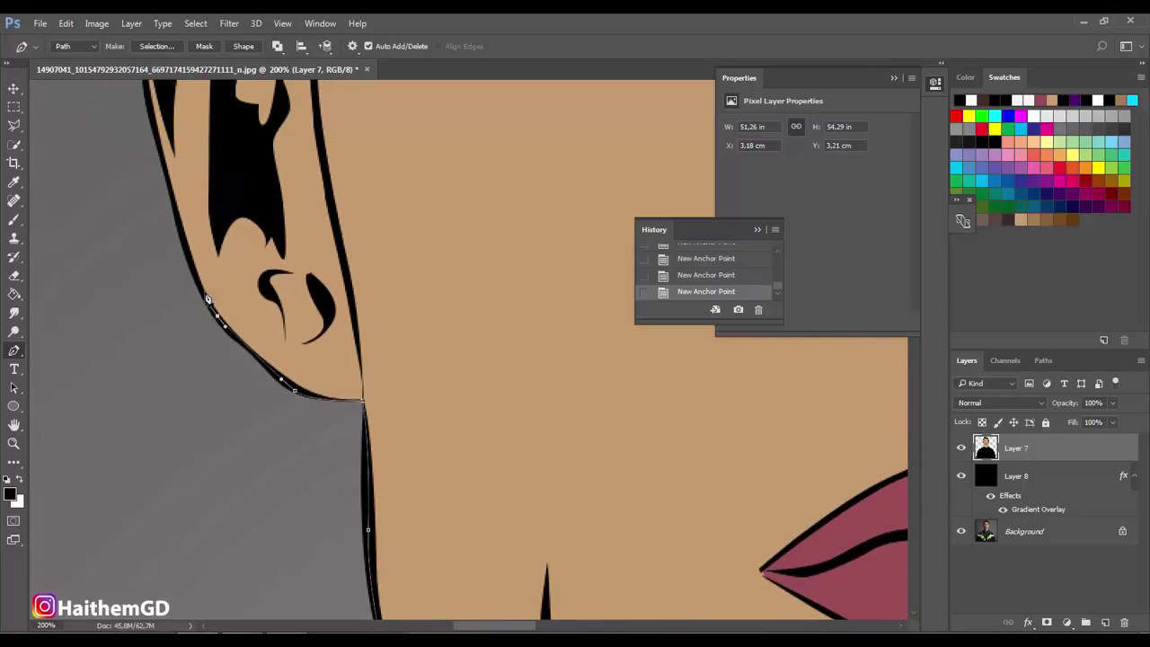
scroll(211, 313, "up", 2)
scroll(169, 380, "up", 2)
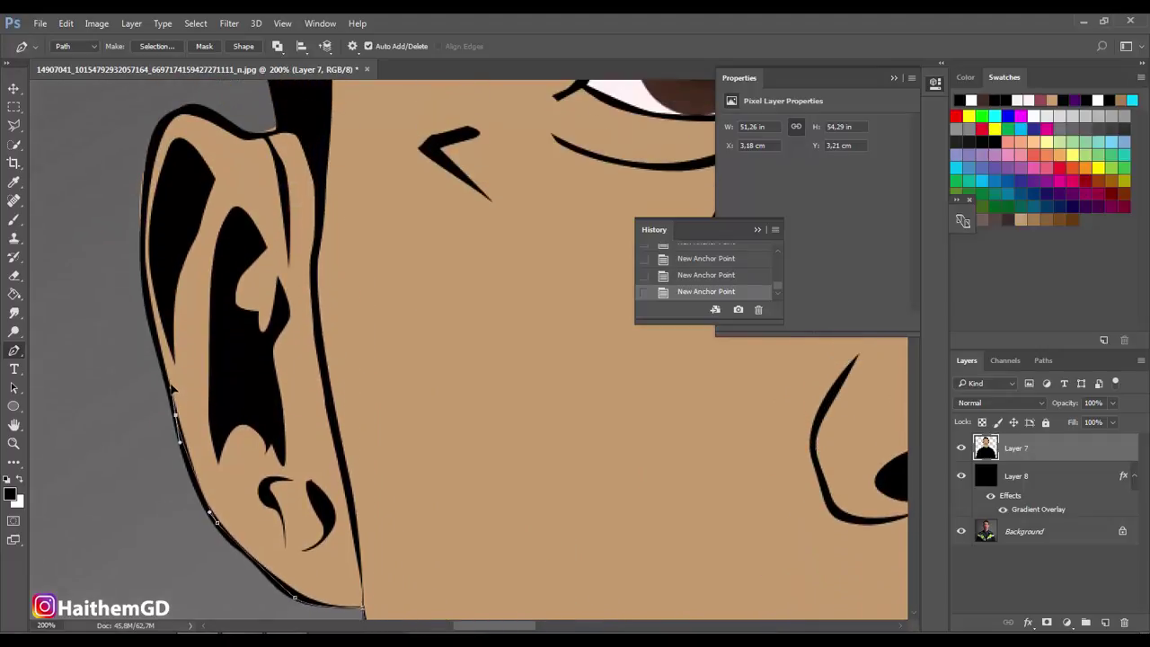
left_click_drag(147, 302, 142, 268)
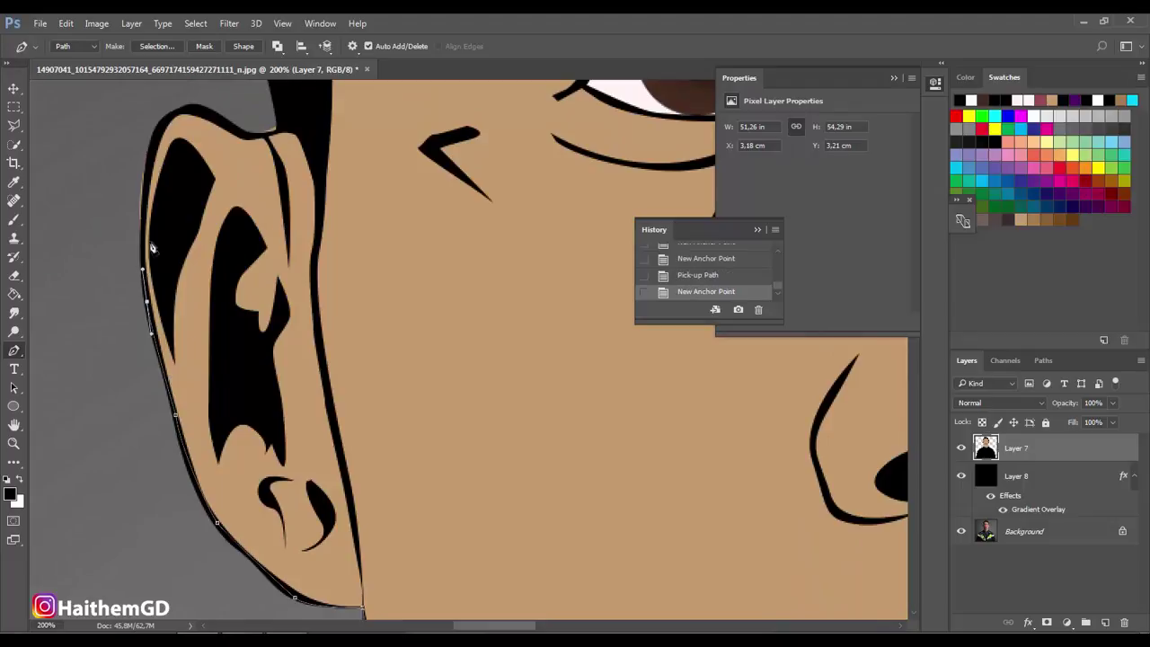
left_click_drag(158, 131, 174, 118)
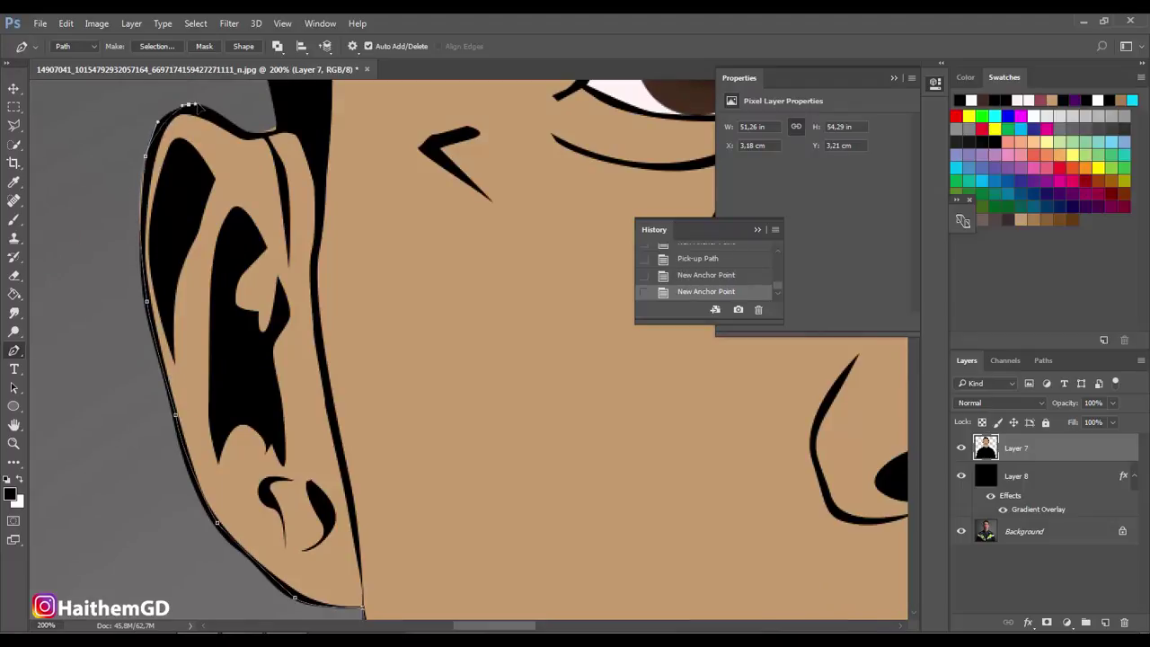
scroll(290, 146, "up", 4)
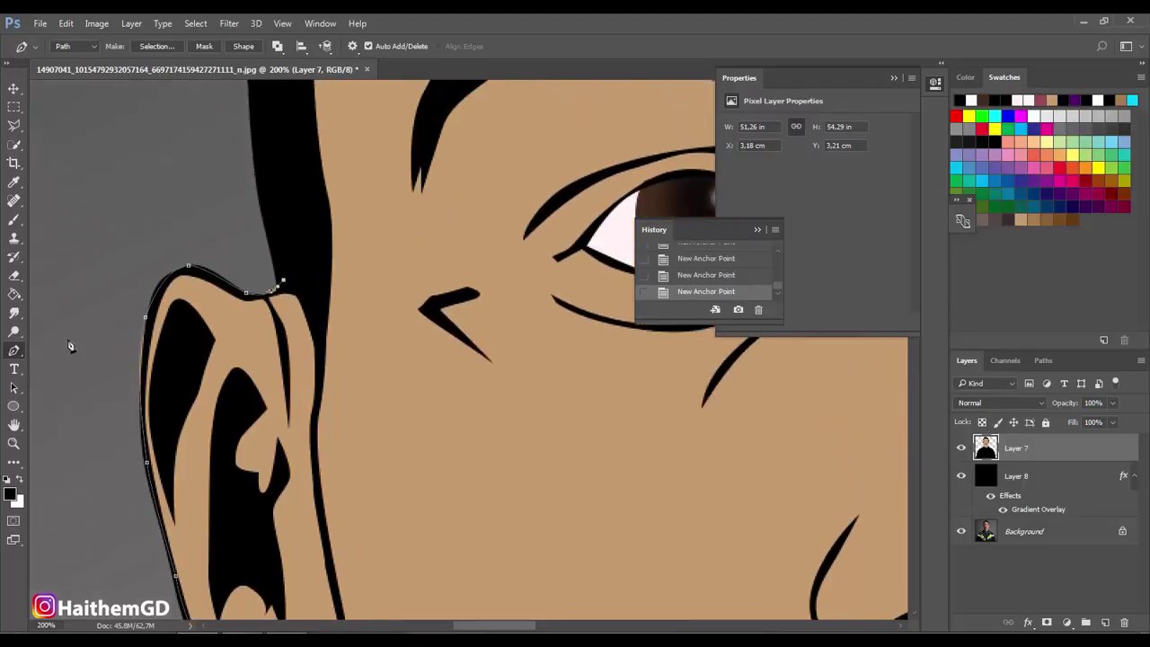
scroll(291, 145, "up", 4)
- Set the brush size to 18 px and stroke the neck-and-ear path
key("b")
left_click(76, 46)
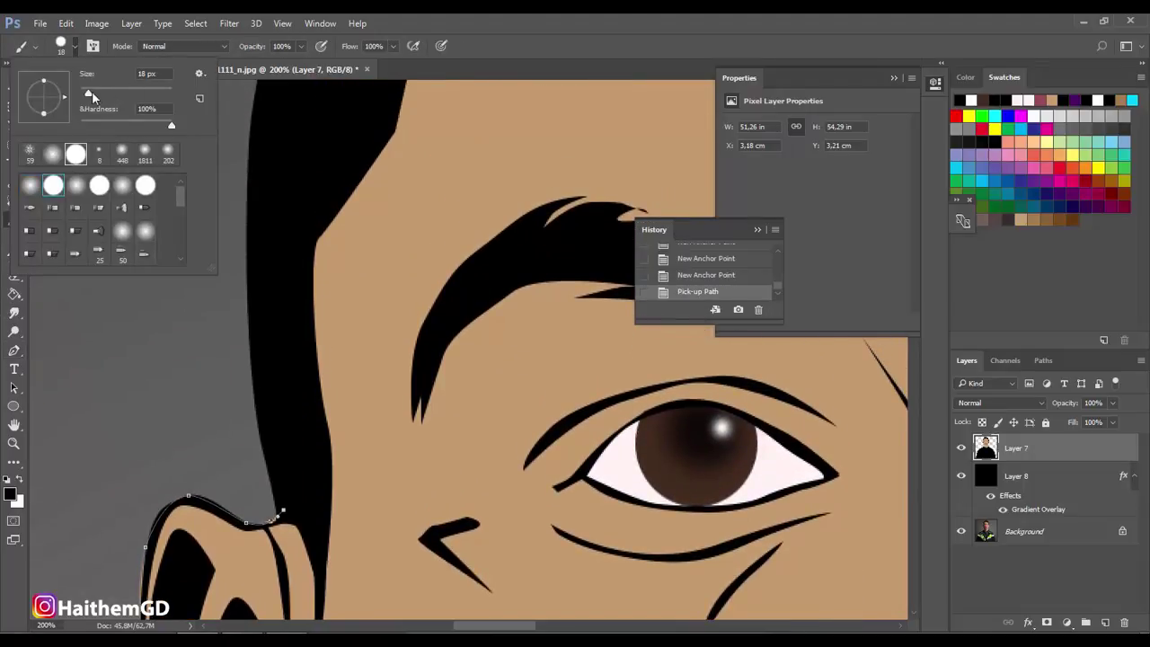
left_click(14, 350)
right_click(239, 95)
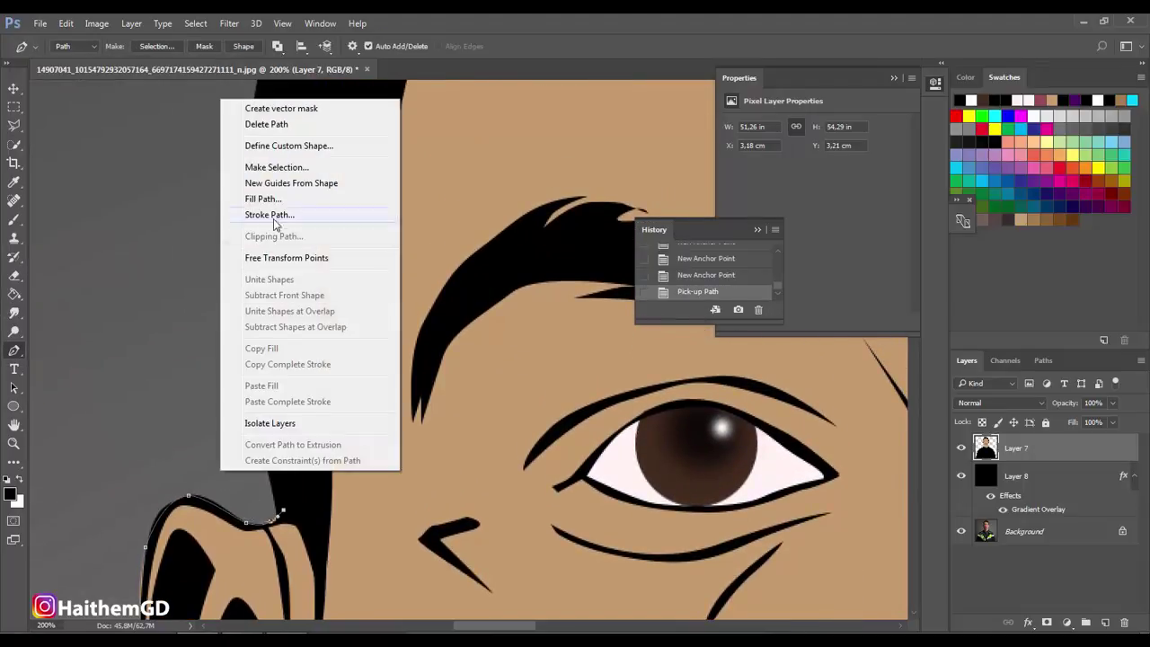
left_click(279, 216)
left_click(667, 225)
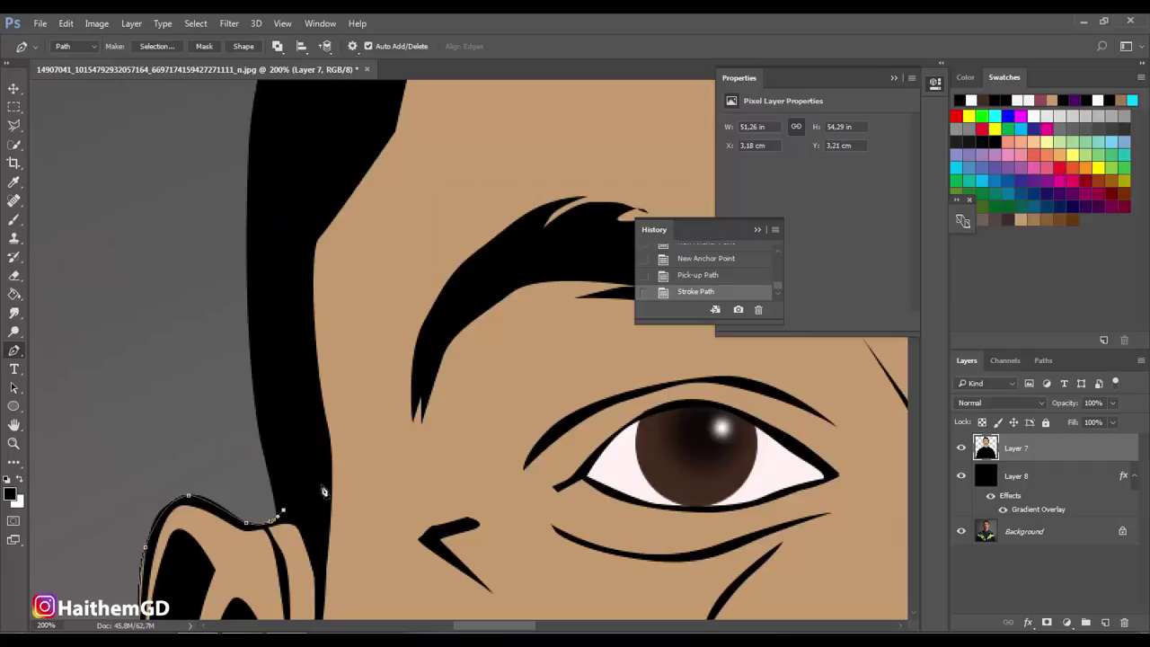
- Re-stroke the path using the Brush instead of the Pencil, then zoom back out
right_click(352, 258)
left_click(393, 373)
left_click(593, 223)
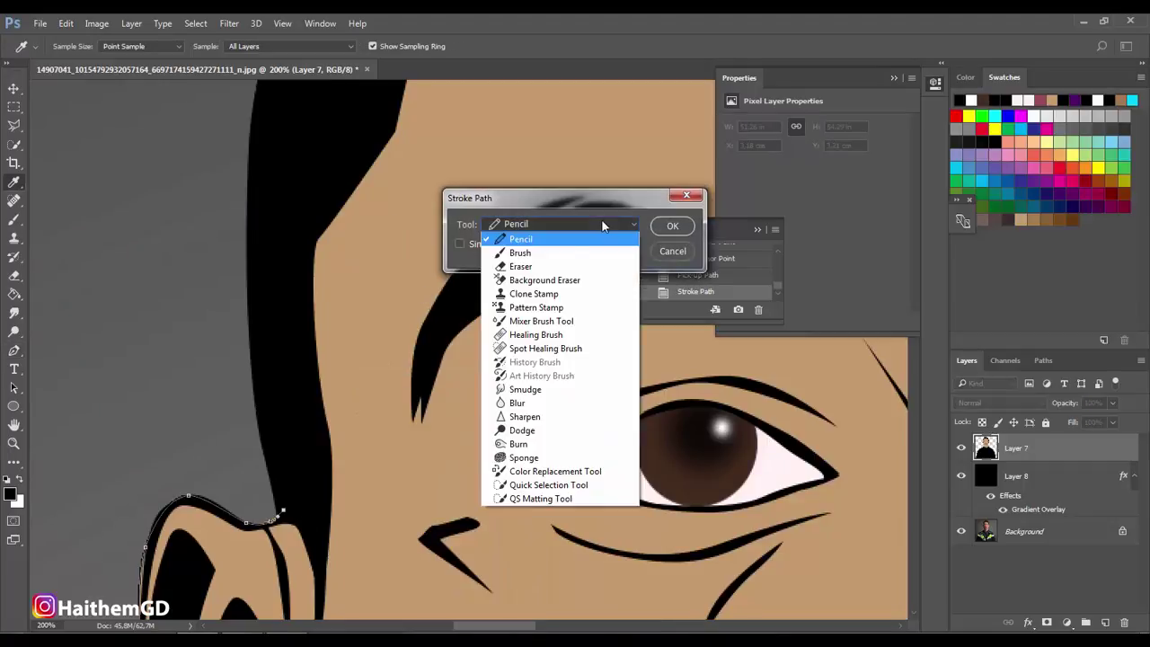
left_click(540, 254)
left_click(670, 229)
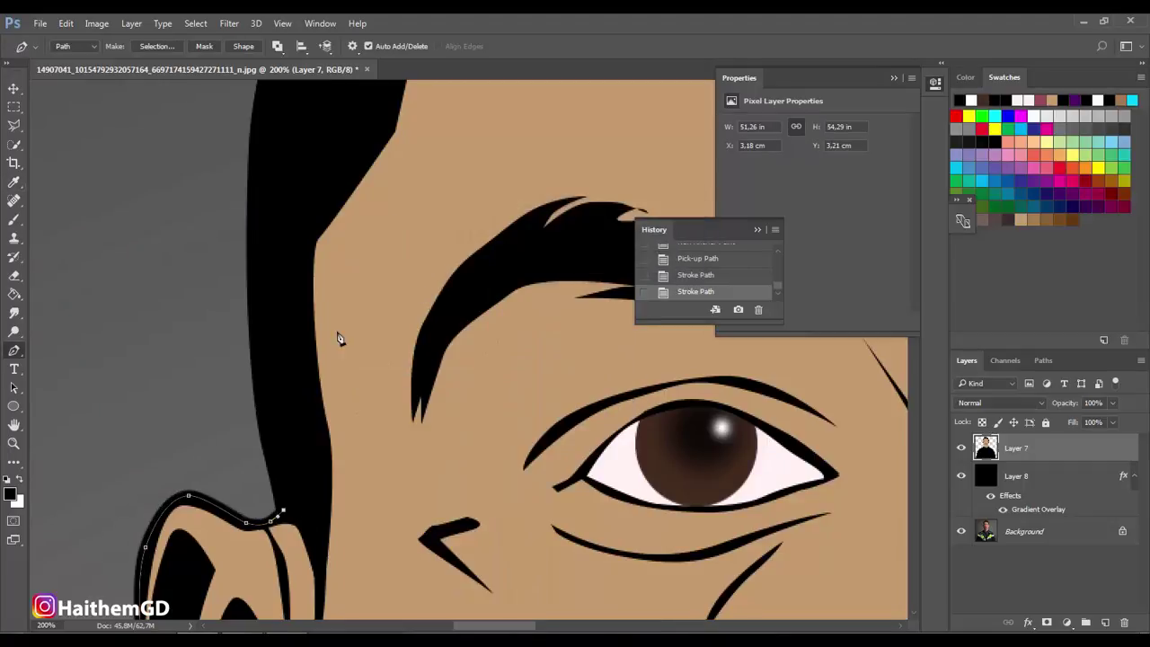
left_click(13, 442)
left_click(123, 187, "alt")
left_click(192, 470, "alt")
- Zoom onto the right neck and trace a pen path up its edge to the jaw corner
left_click(309, 527, "alt")
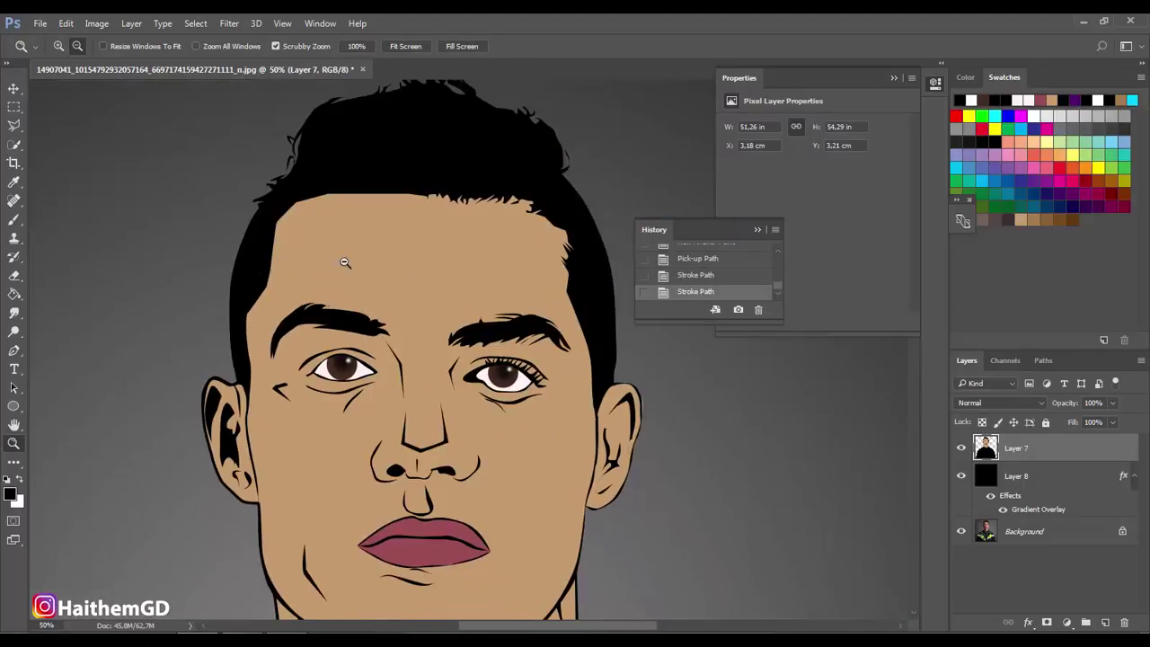
left_click(344, 262, "alt")
left_click(505, 508)
left_click(451, 520)
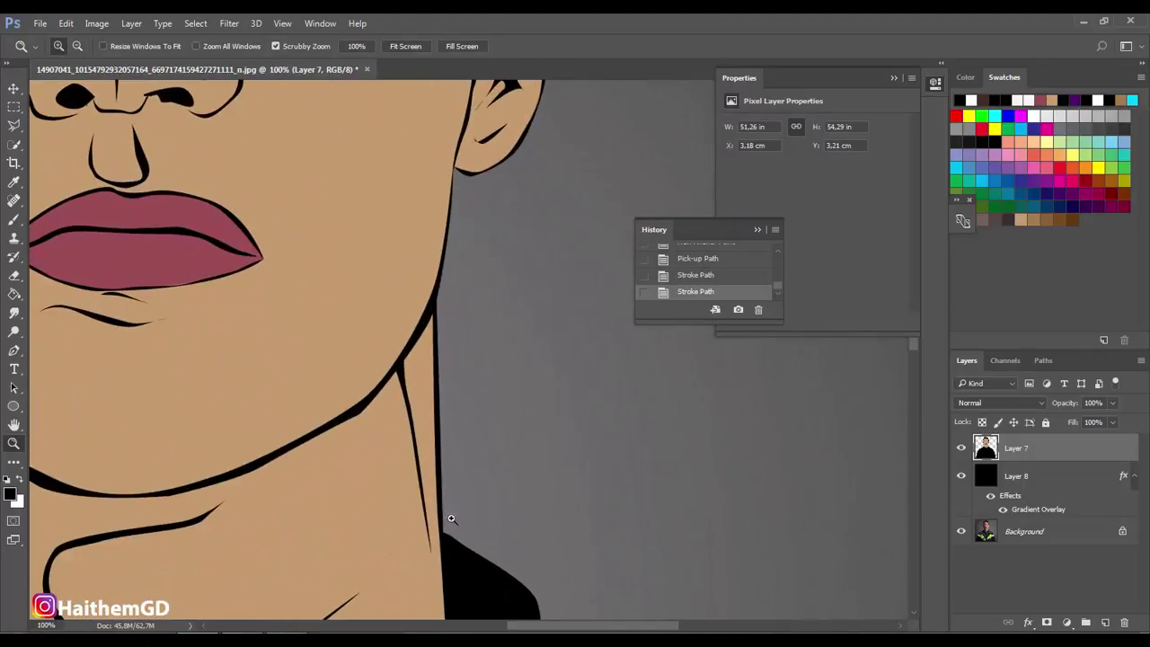
left_click(451, 519)
left_click(13, 351)
left_click(357, 524)
scroll(369, 251, "up", 2)
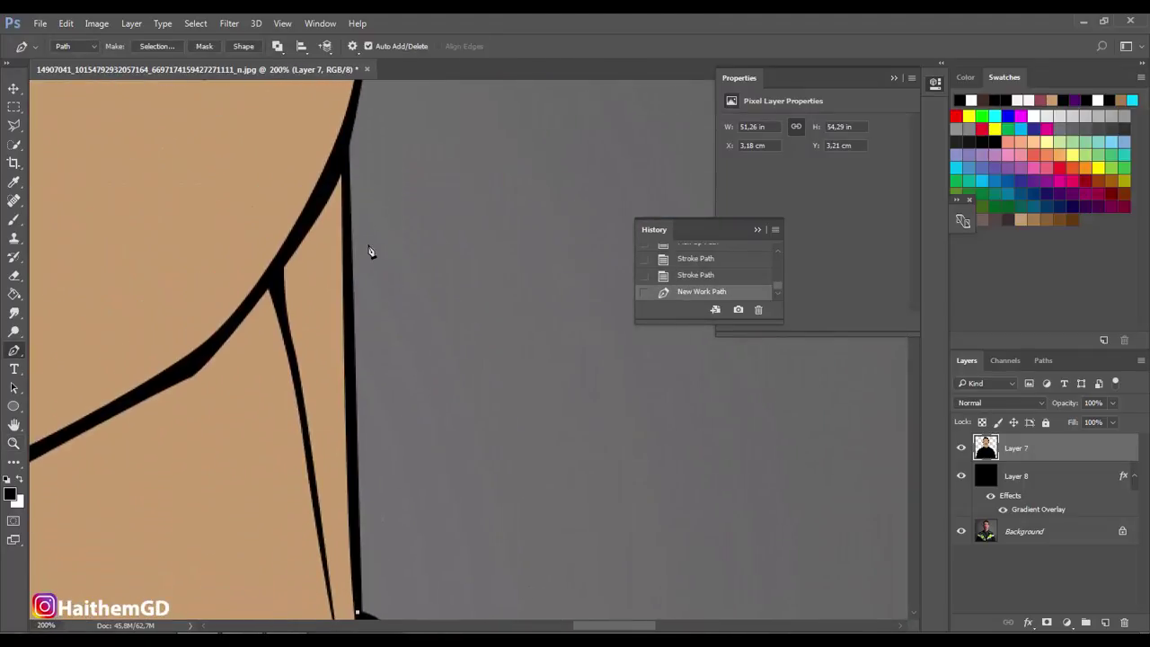
scroll(360, 266, "up", 3)
left_click(349, 308)
scroll(383, 341, "up", 3)
scroll(379, 310, "up", 1)
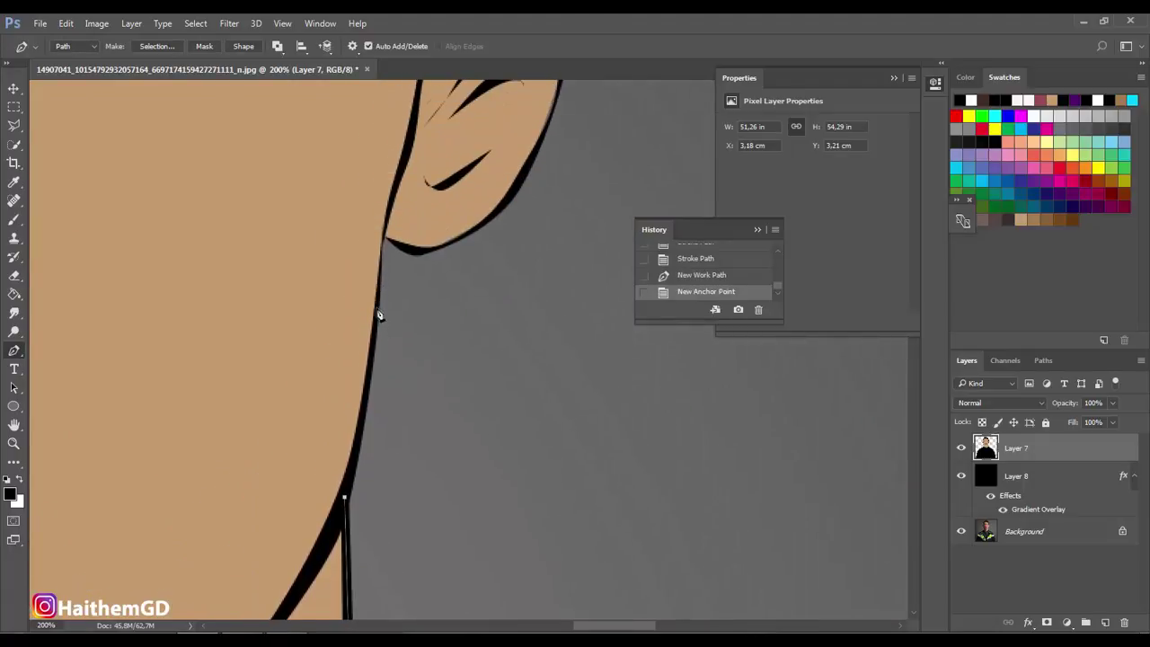
left_click(377, 306)
left_click(384, 236)
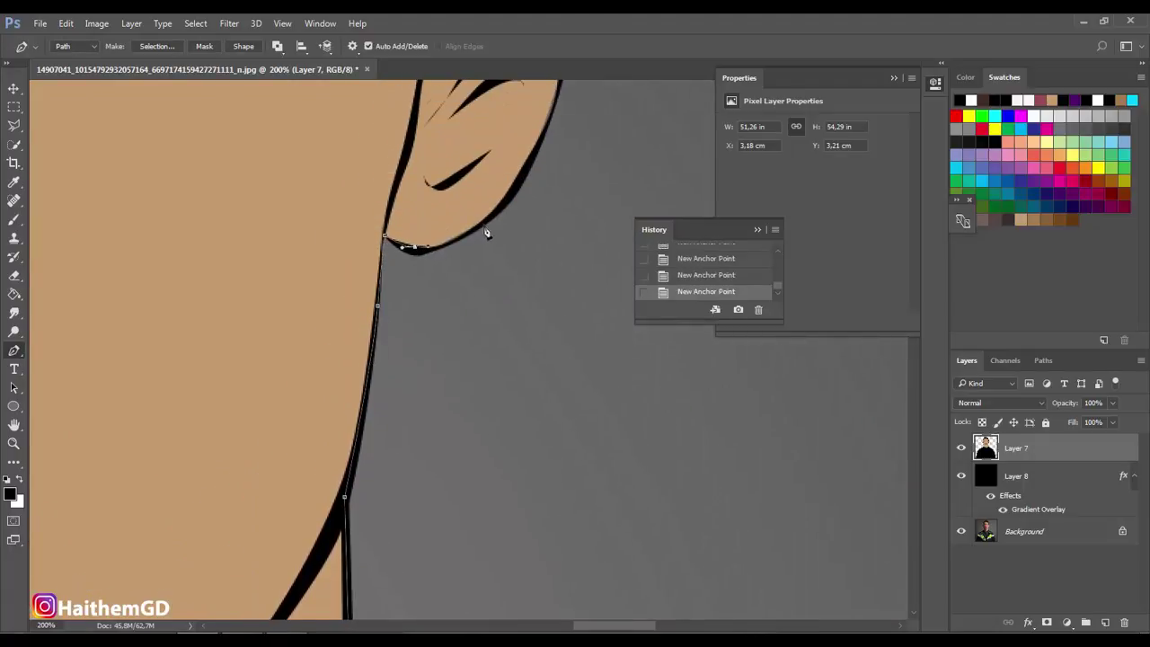
- Curve the path along the earlobe, up the ear's outer rim and over its top
left_click_drag(498, 214, 509, 199)
scroll(521, 234, "up", 1)
scroll(565, 254, "up", 3)
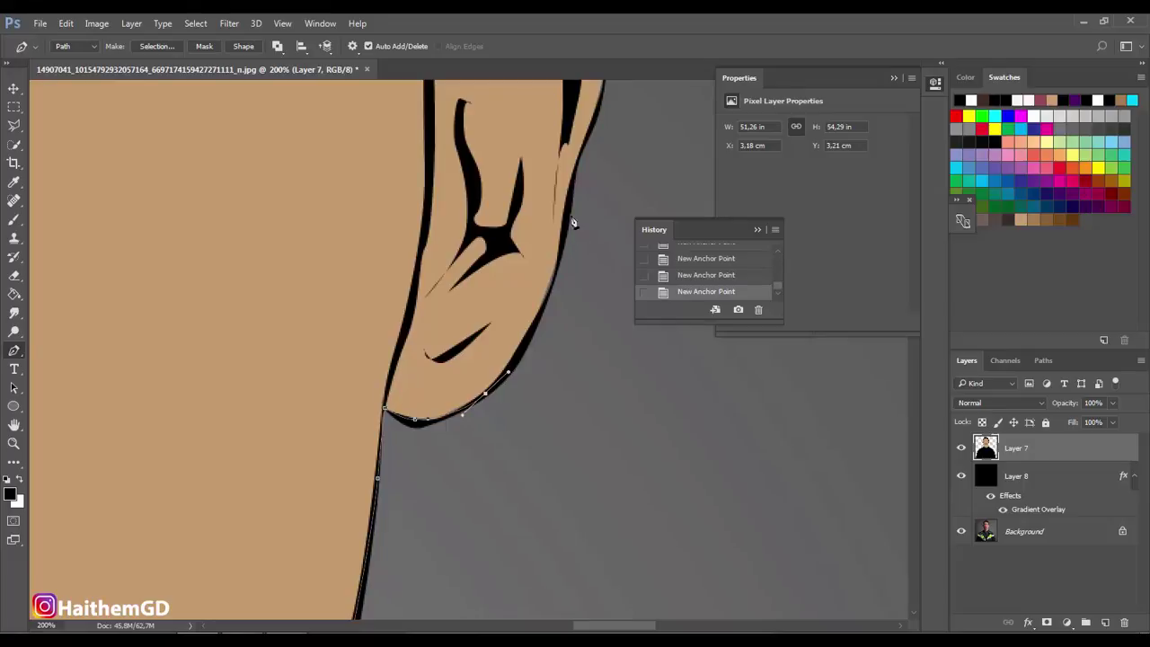
scroll(608, 226, "up", 1)
scroll(608, 226, "up", 1)
left_click(592, 216)
scroll(616, 224, "up", 1)
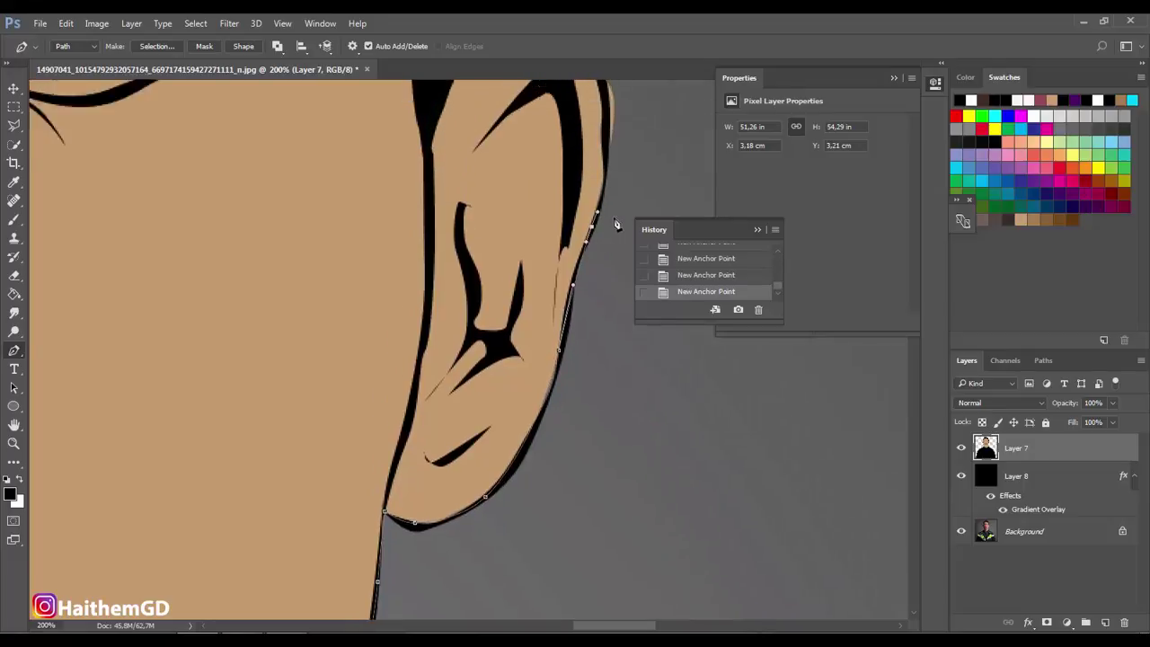
scroll(611, 223, "up", 2)
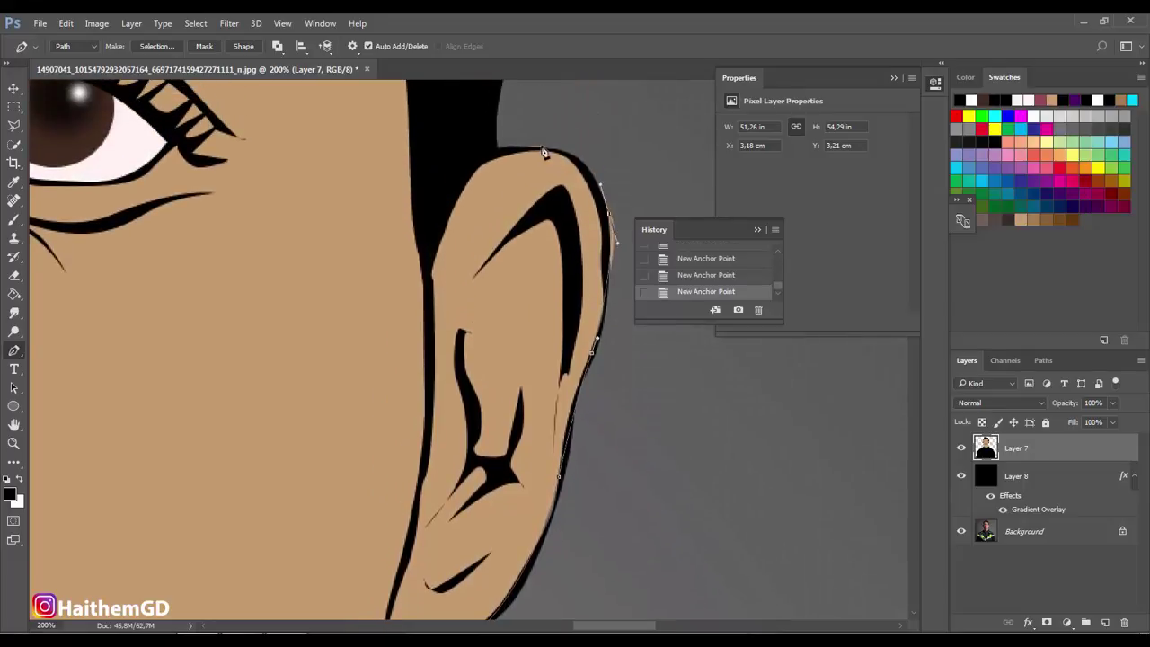
left_click_drag(541, 148, 507, 152)
- Stroke the right ear path with the brush and zoom back out
right_click(474, 212)
left_click(527, 324)
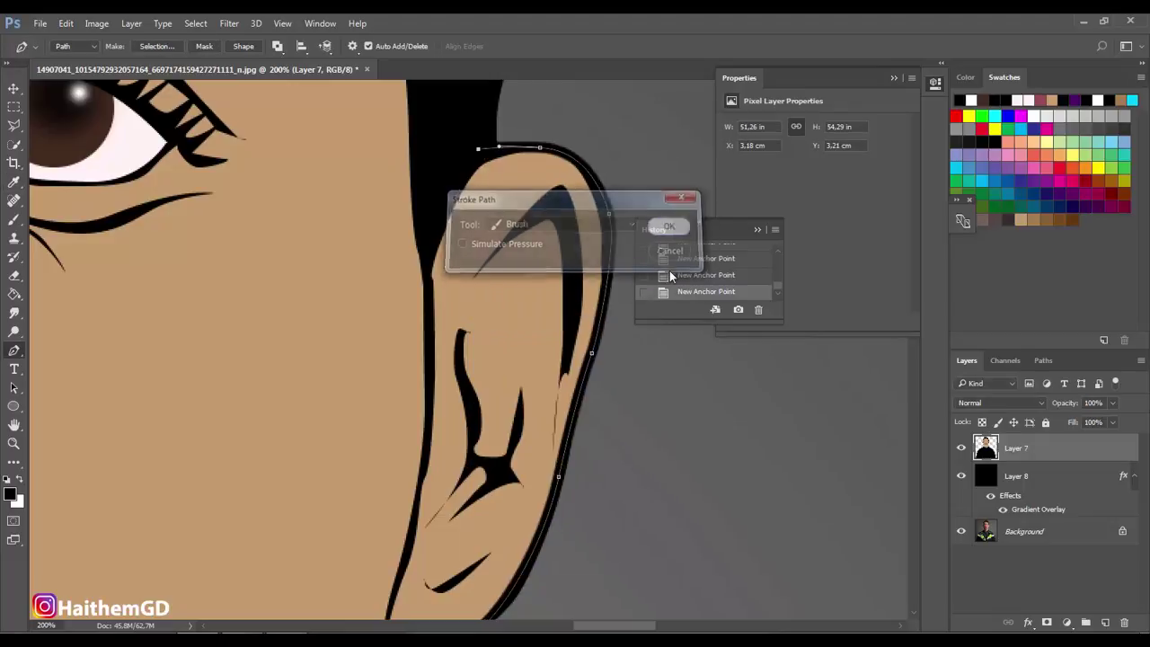
left_click(665, 225)
key("z")
left_click(42, 111, "alt")
left_click(167, 270, "alt")
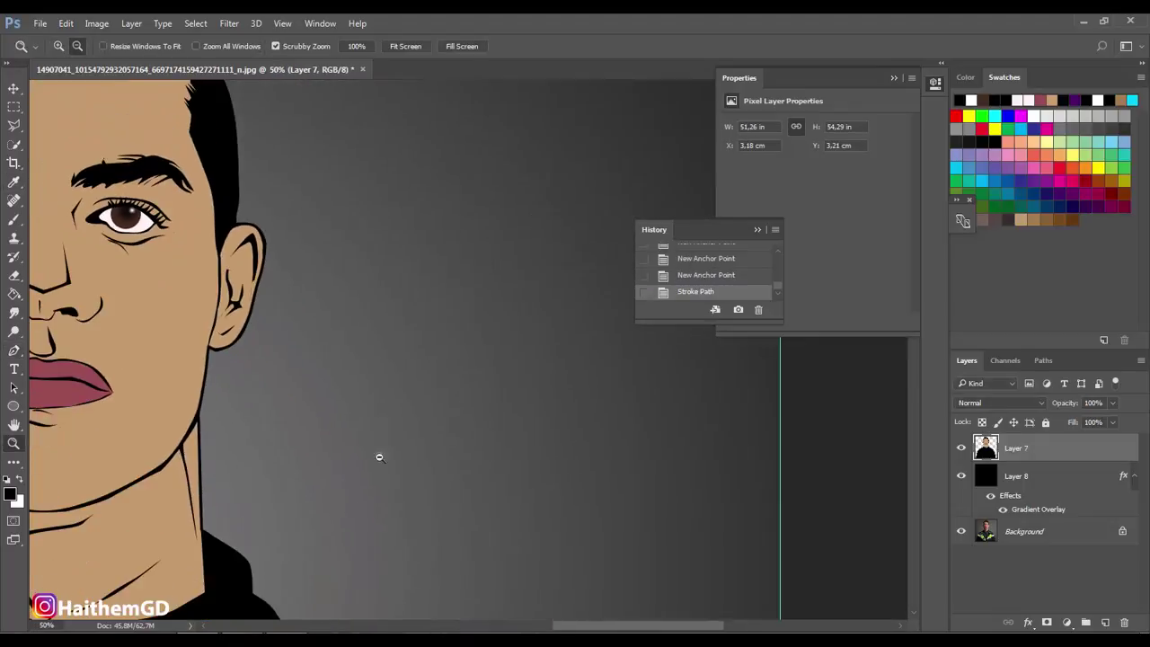
left_click(380, 456, "alt")
left_click(296, 375, "alt")
left_click(296, 375, "alt")
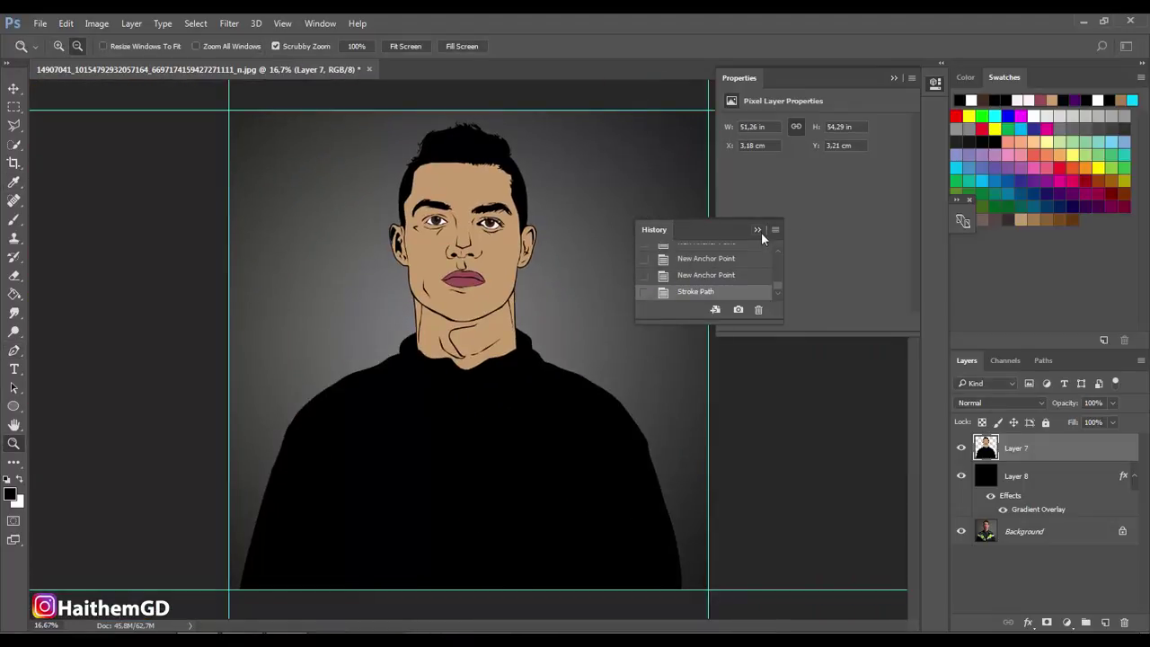
left_click(760, 231)
left_click(894, 78)
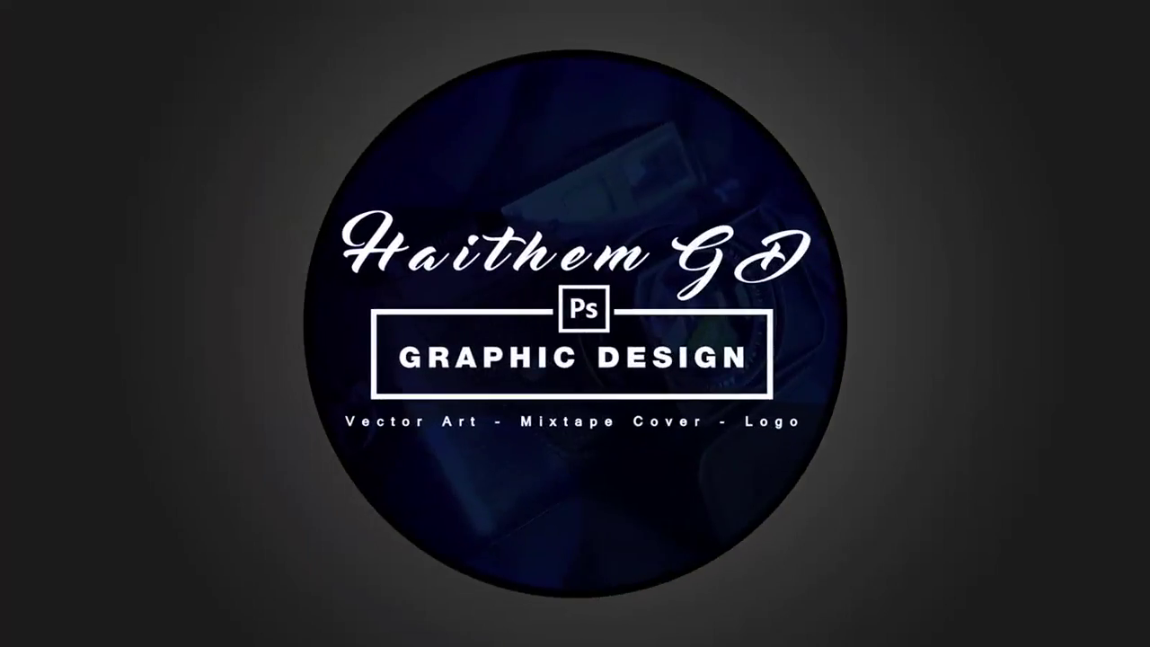